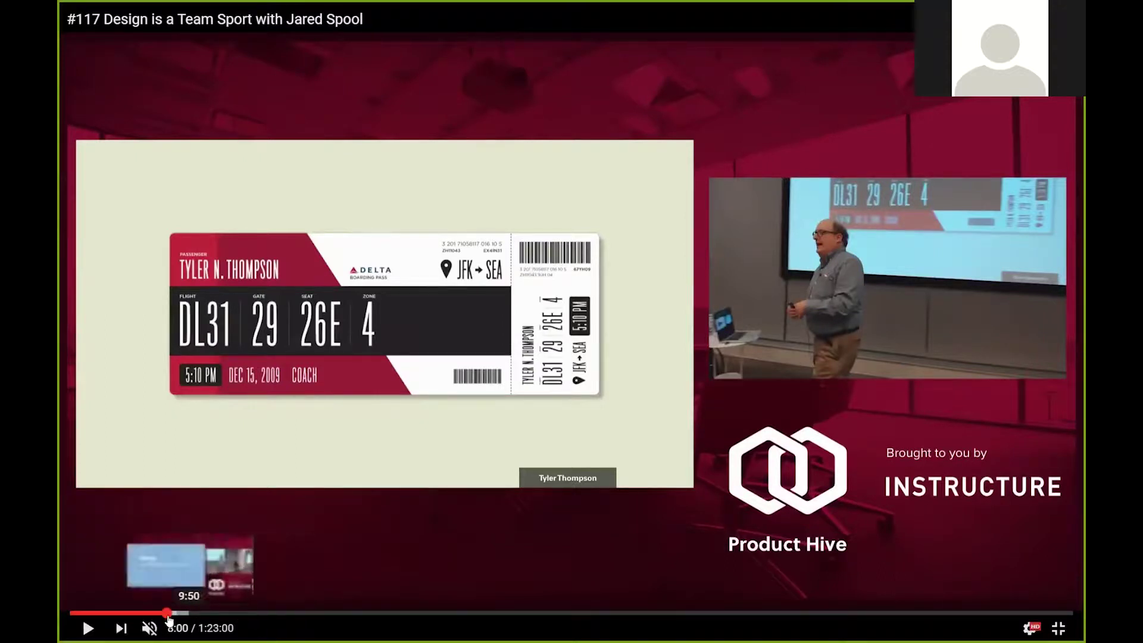
Seek the talk to about 1:14, unmute, pause at 1:14:30, and exit full screen
drag(168, 615, 963, 616)
click(968, 615)
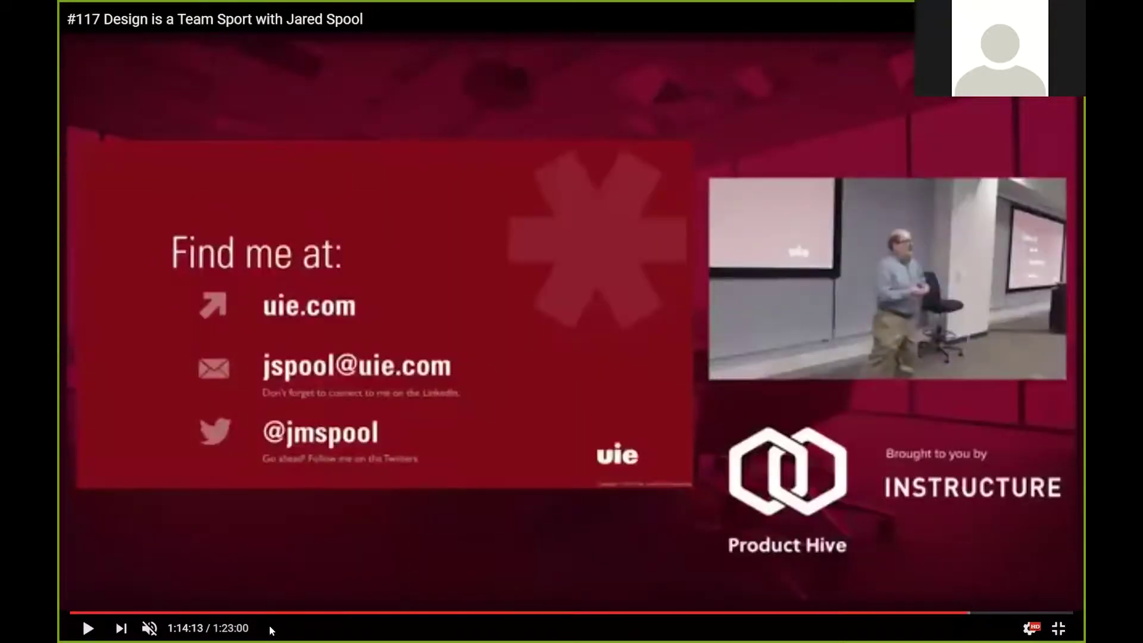
click(149, 628)
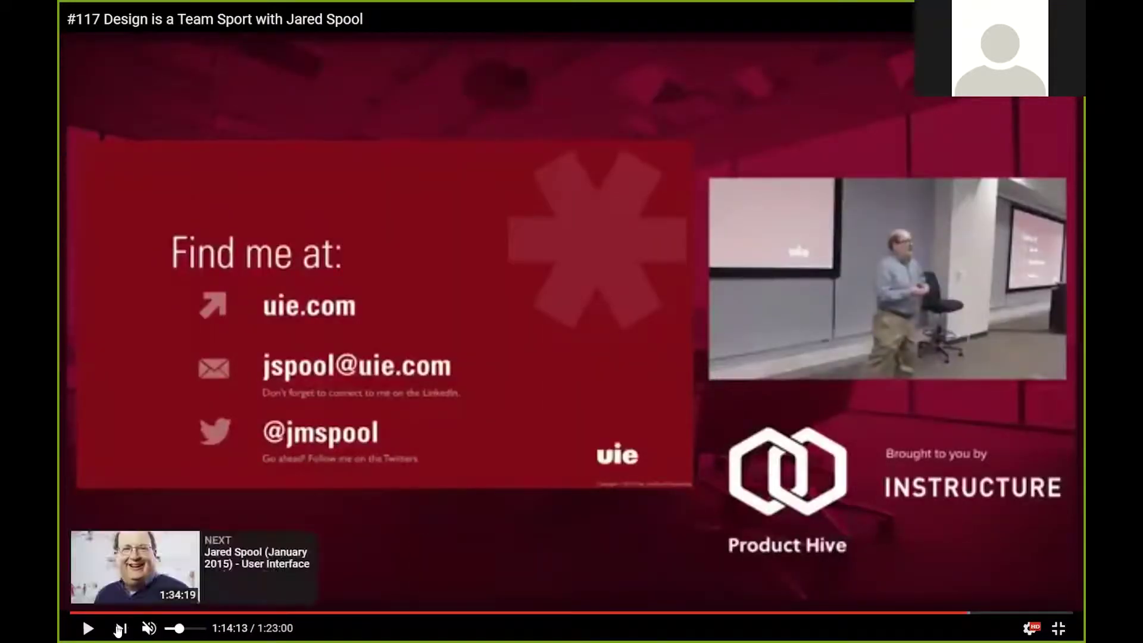
click(88, 628)
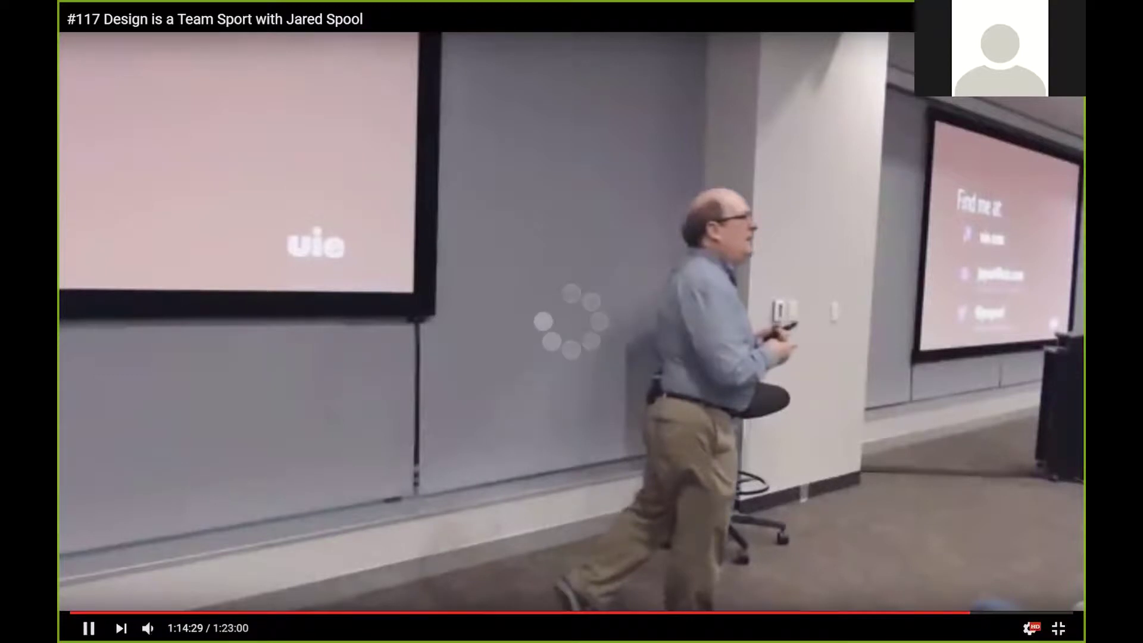
click(88, 628)
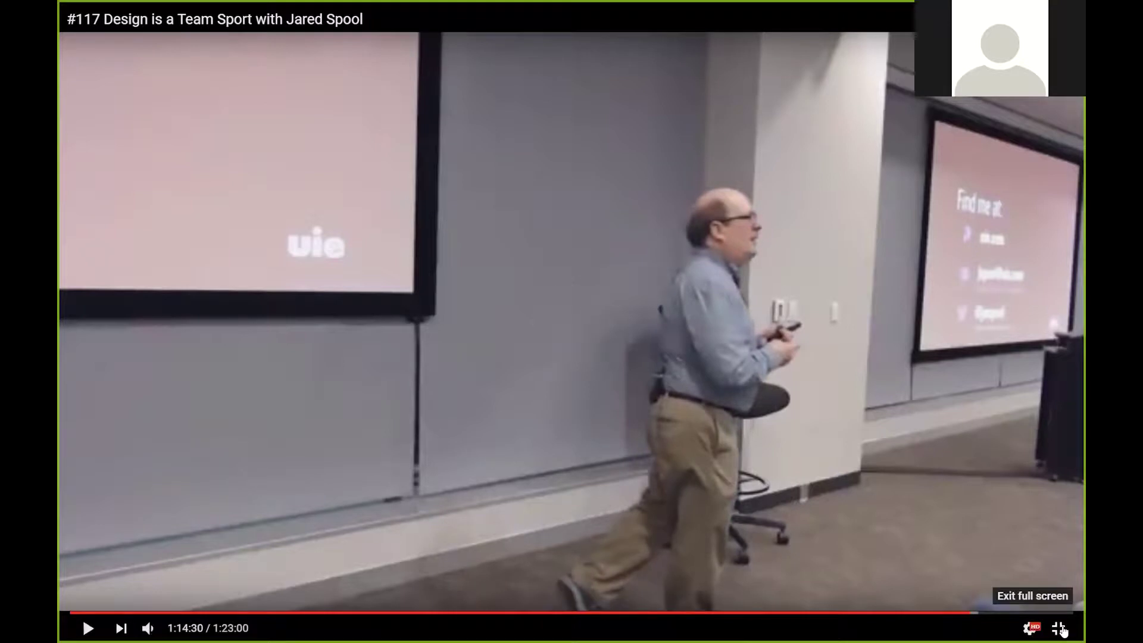
click(1061, 629)
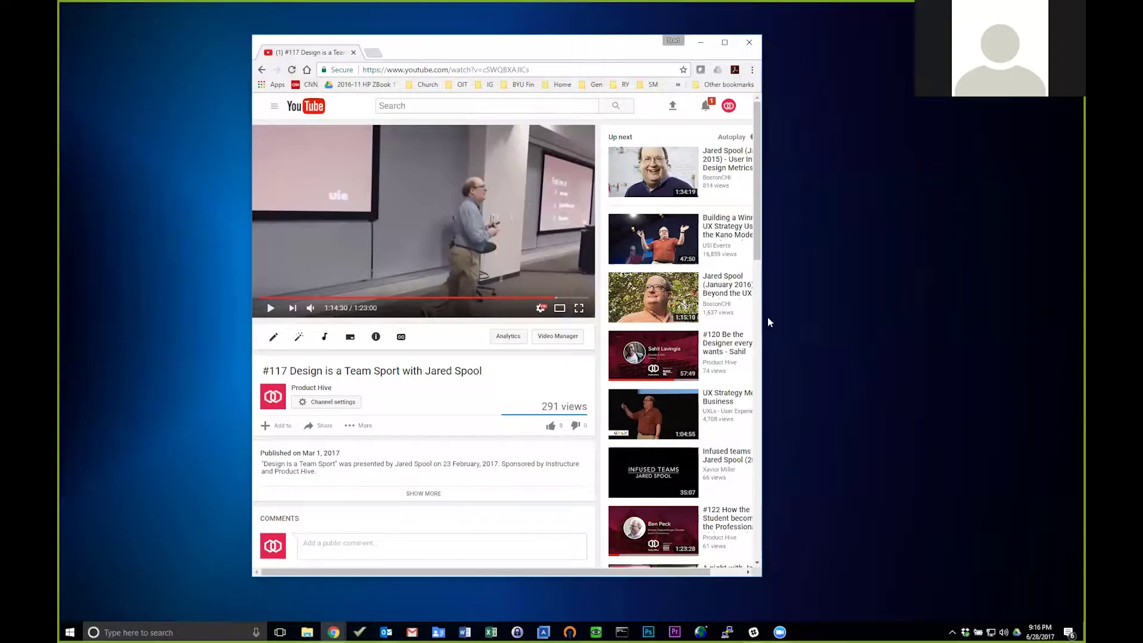
Widen the browser window, try switching accounts, then dismiss the profile photo picker
drag(762, 316, 888, 318)
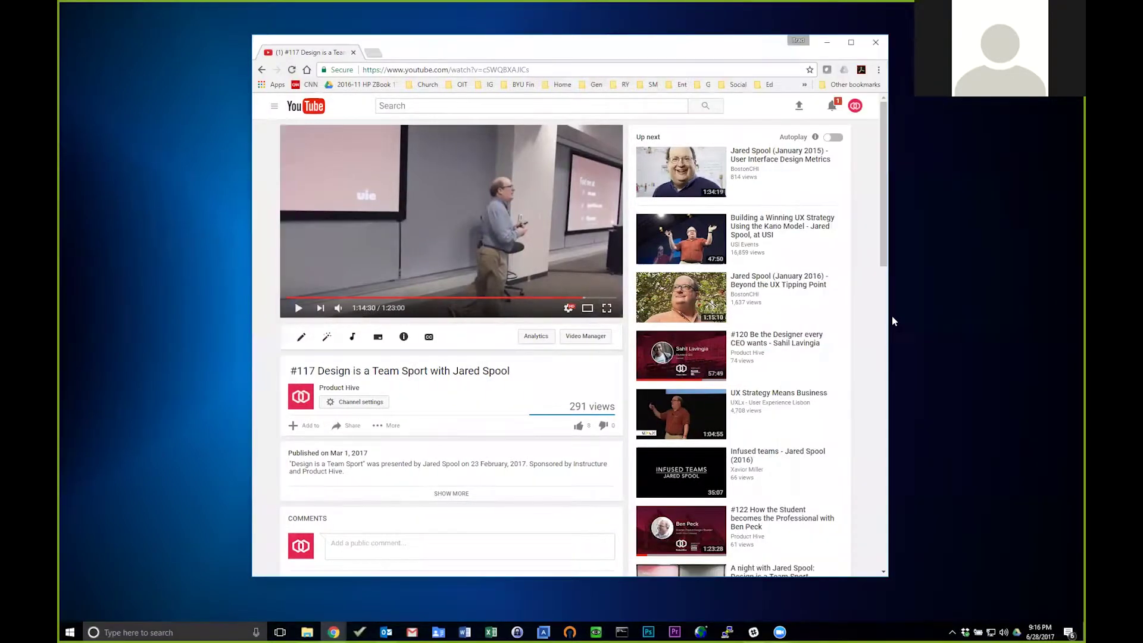
click(856, 107)
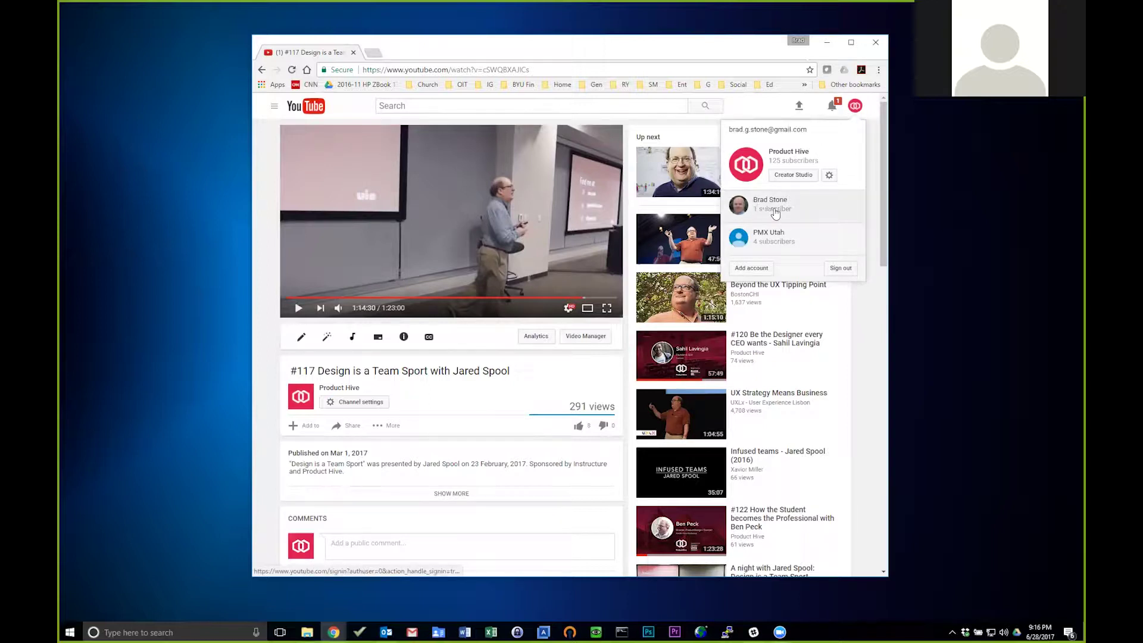
click(743, 206)
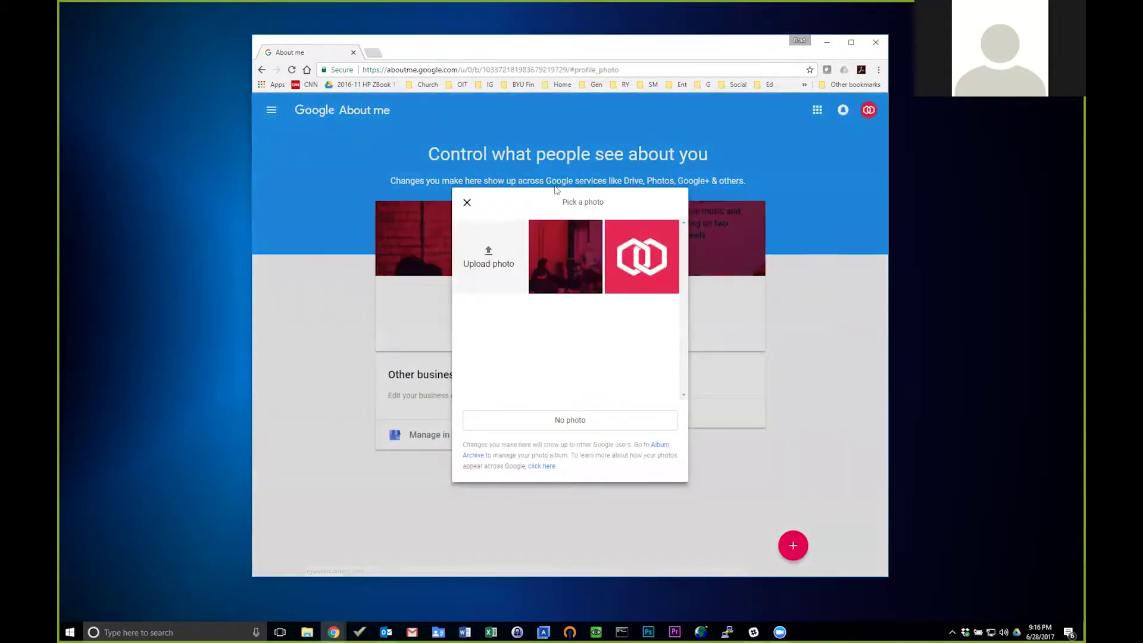
click(466, 202)
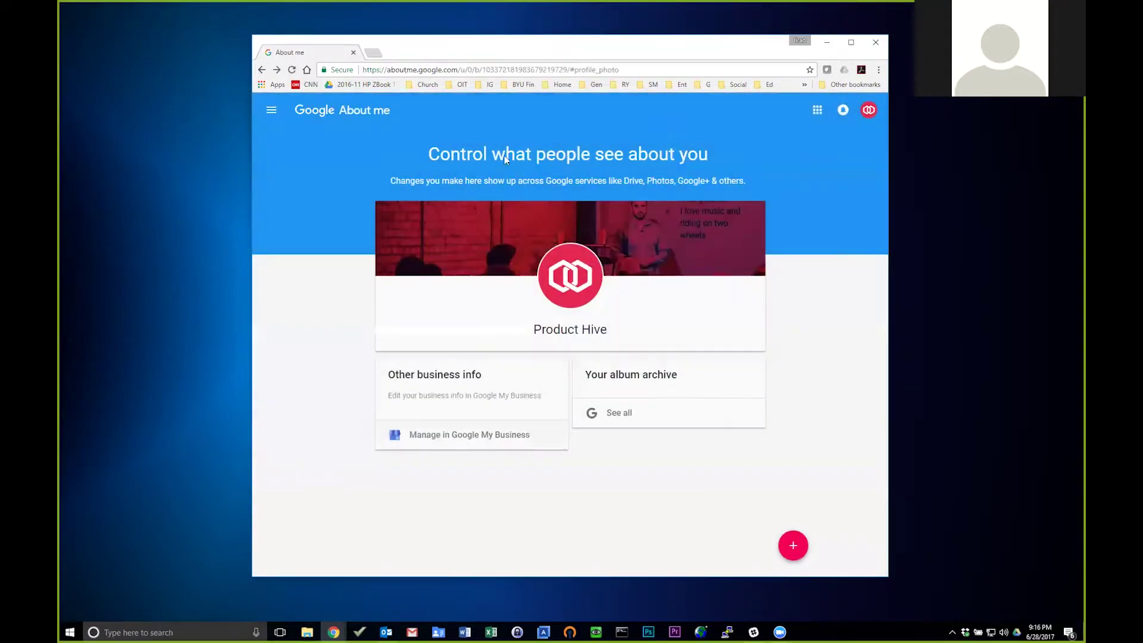
Return to the paused talk page and go to the Product Hive channel home
click(262, 69)
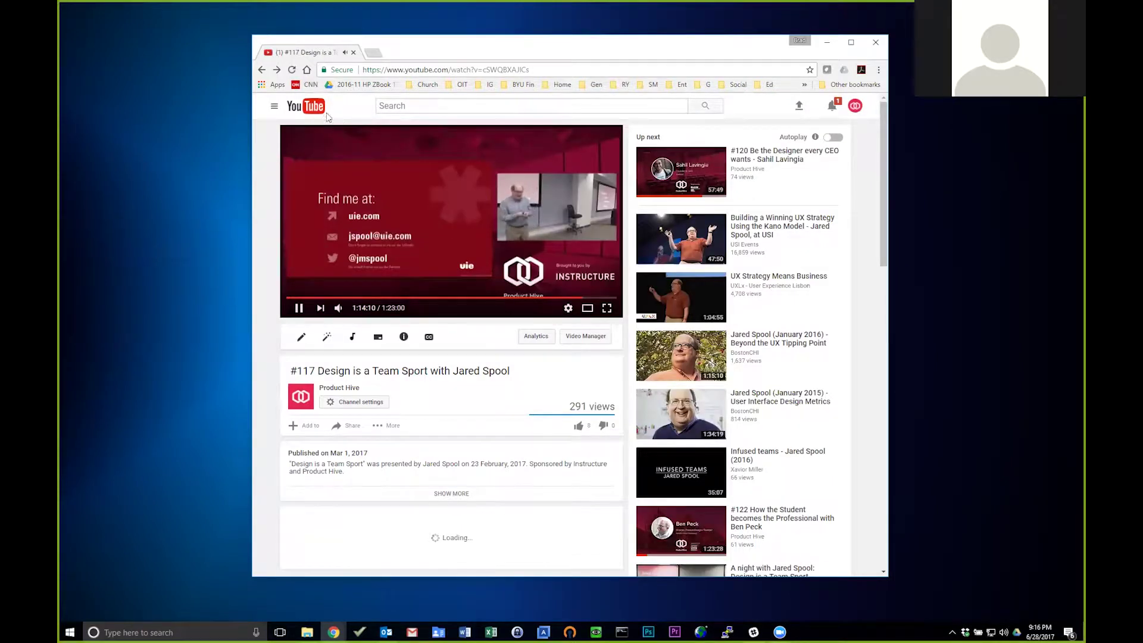
click(299, 308)
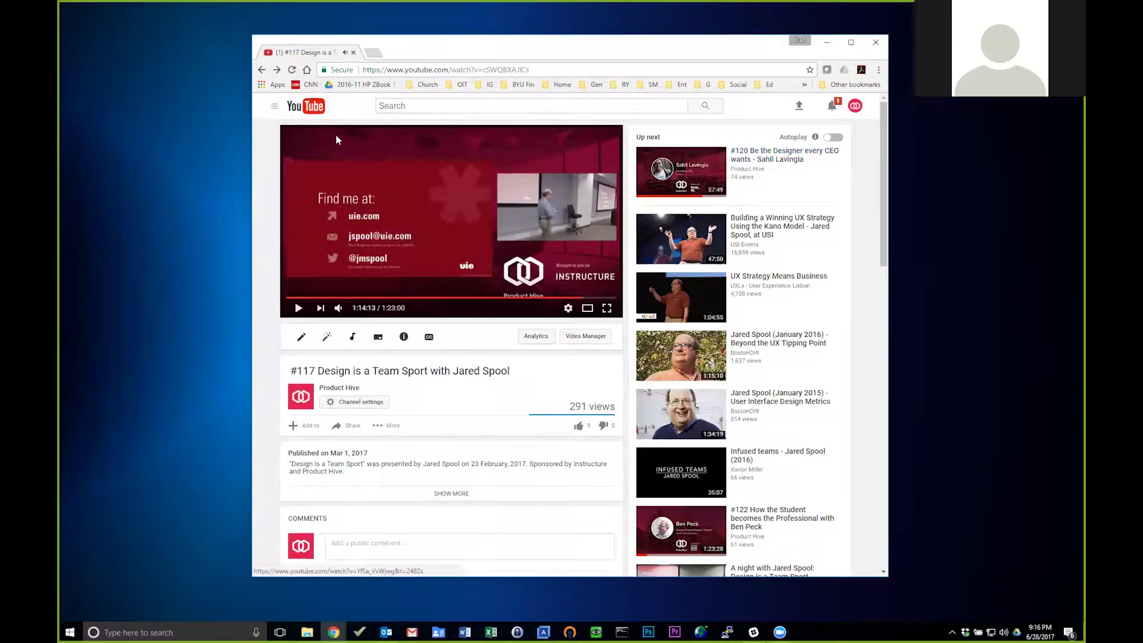
click(275, 108)
click(287, 152)
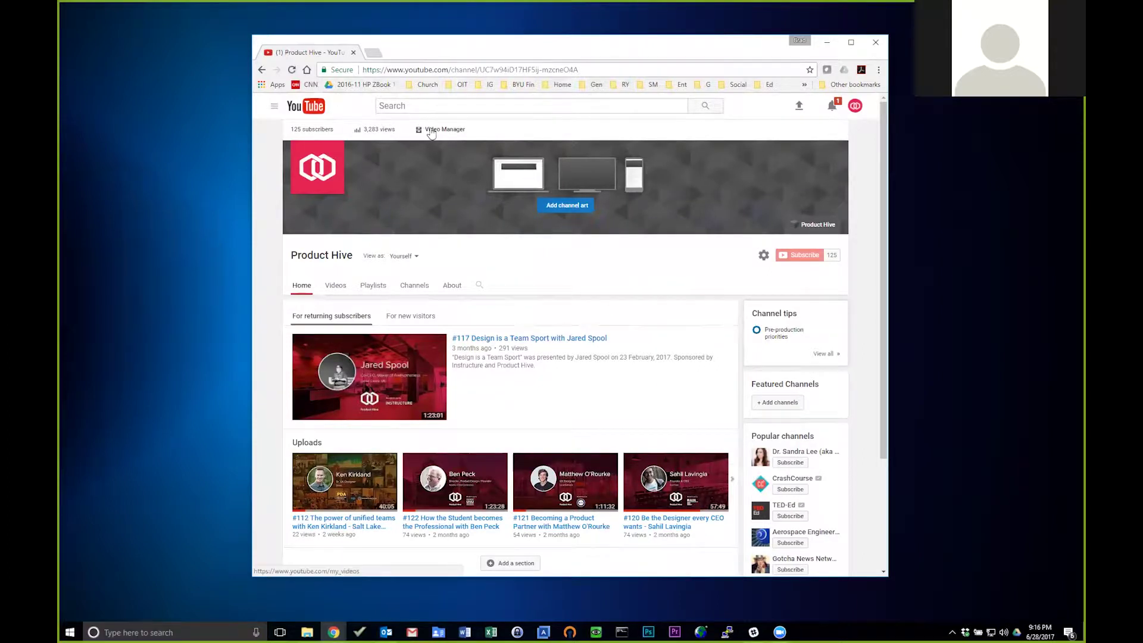
In Video Manager, start editing the 'Growning & Leading Product Leaders' upload
click(431, 129)
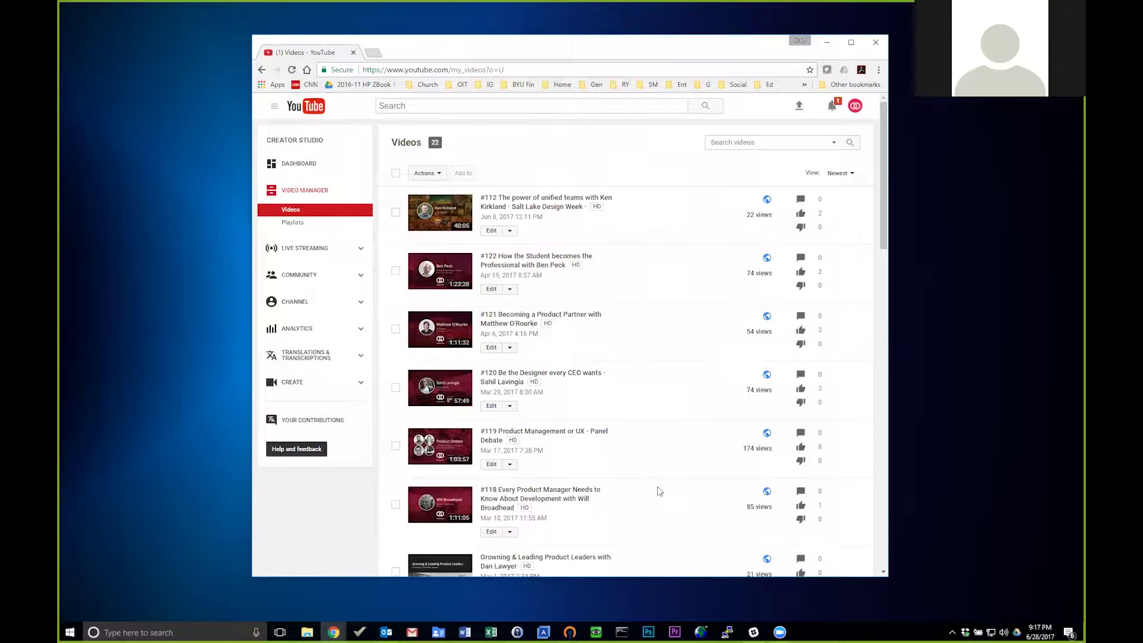
scroll(657, 487, down, 1)
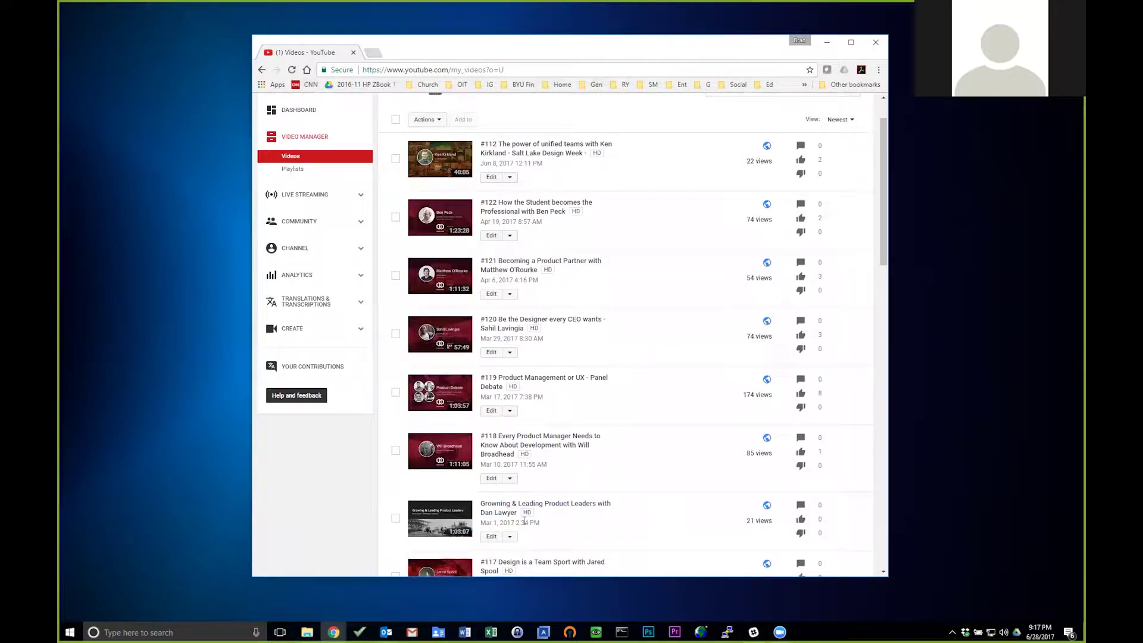
click(492, 538)
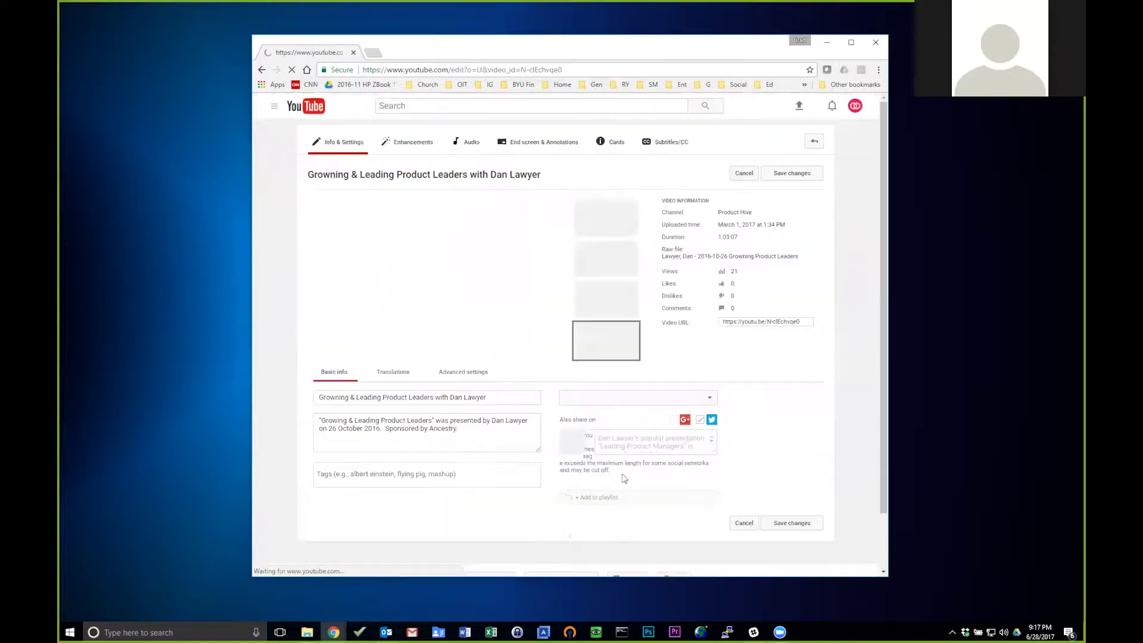
Fix the title to 'Growing & Leading Product Leaders', save the changes, and close Chrome
click(336, 397)
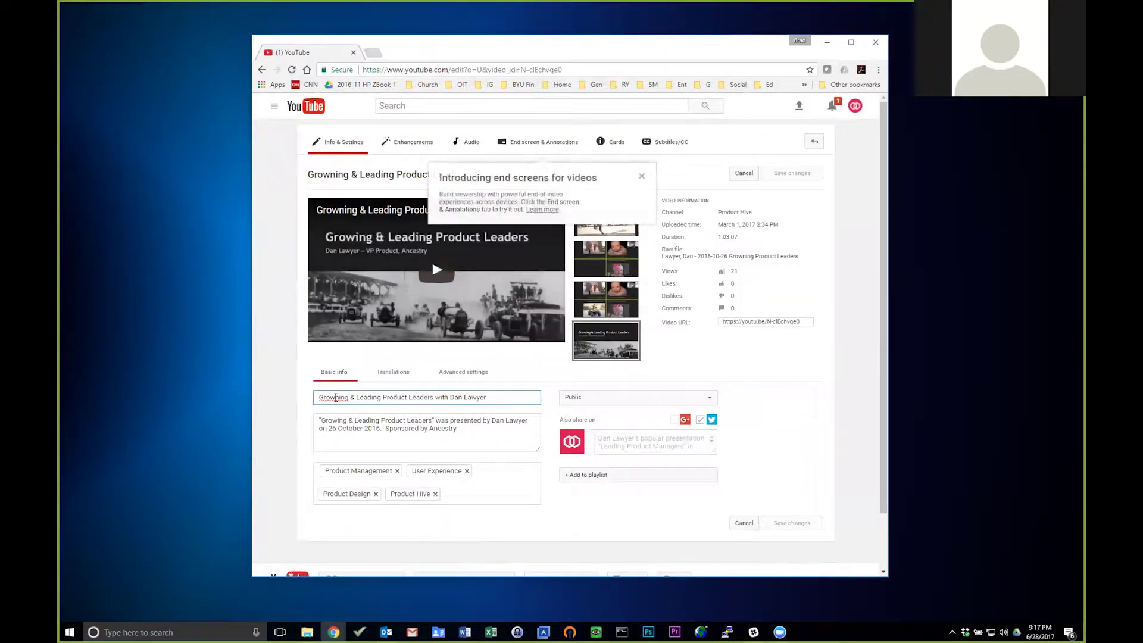
key(Delete)
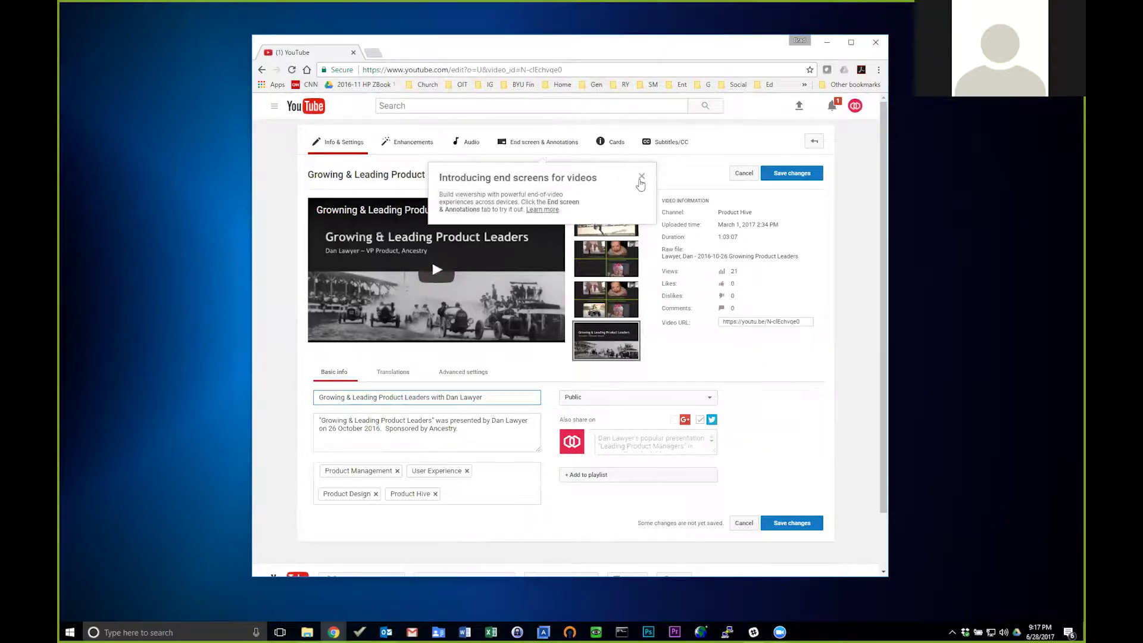
click(641, 176)
click(785, 175)
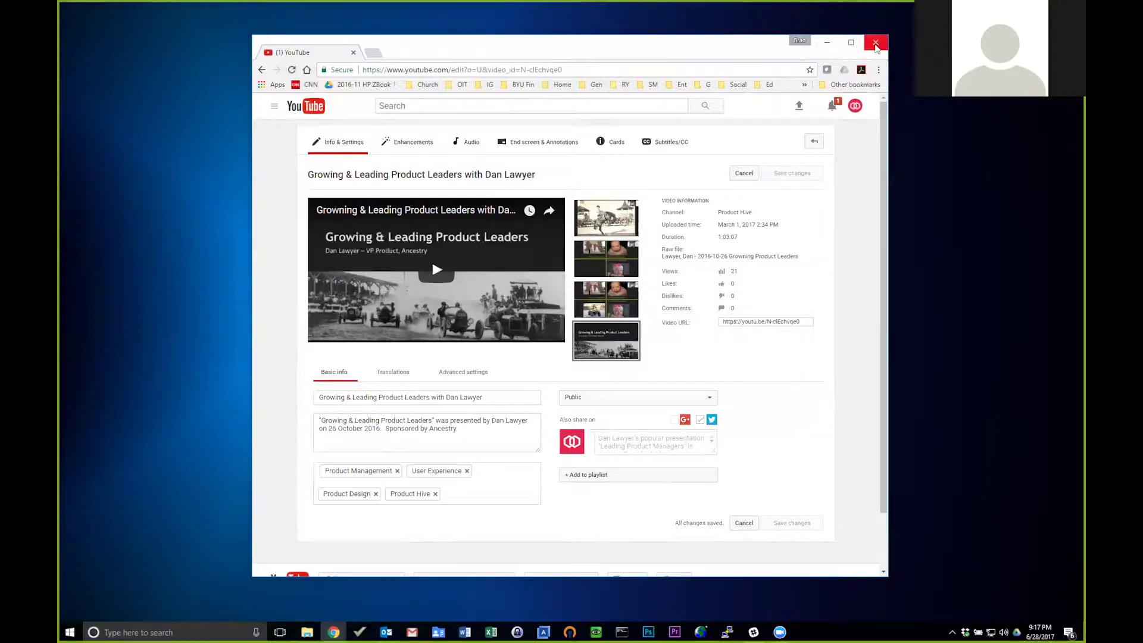
click(876, 43)
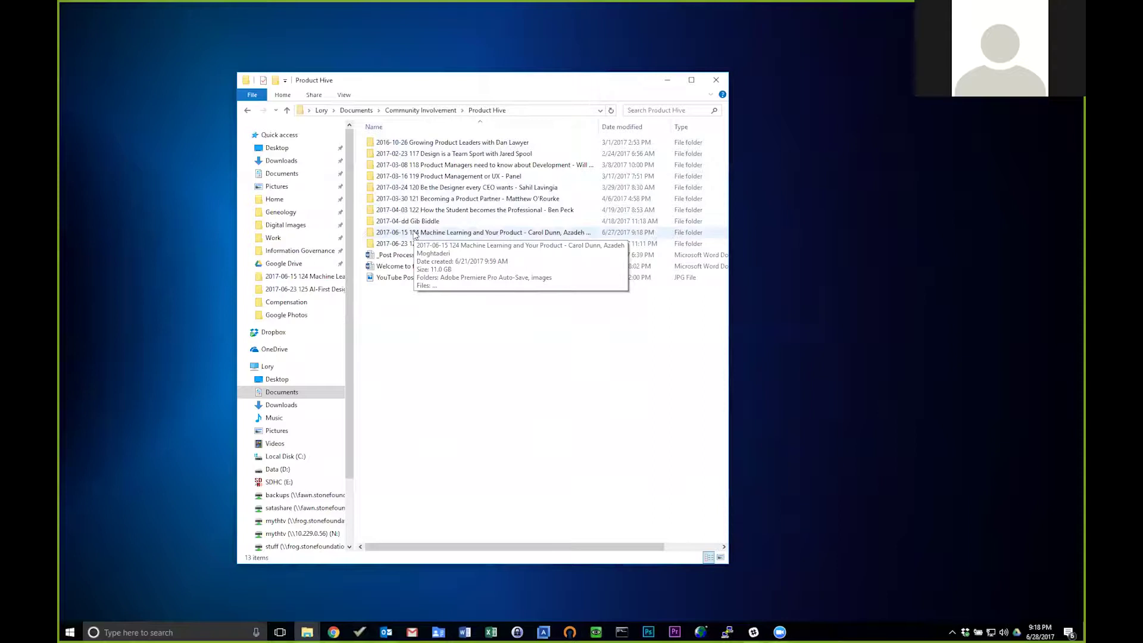
double_click(415, 233)
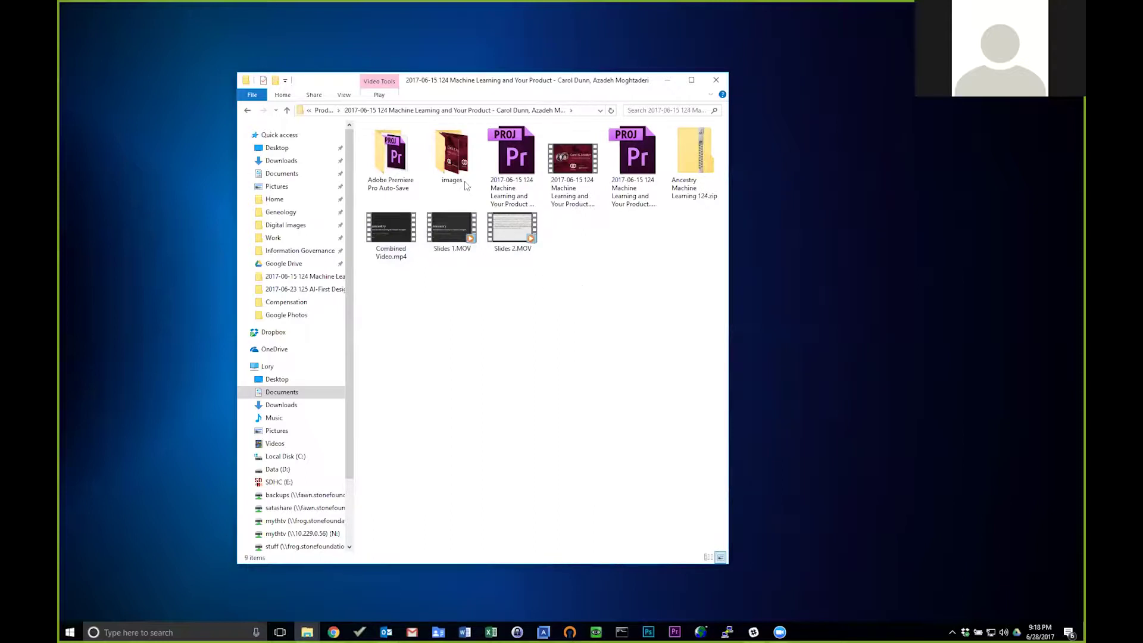
double_click(459, 158)
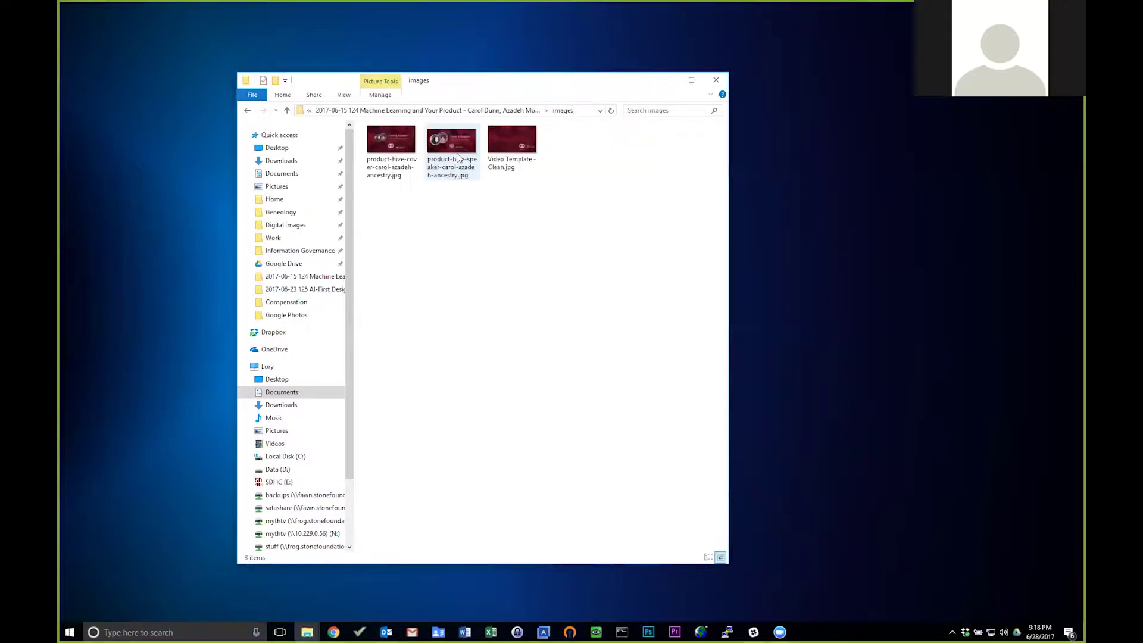
double_click(402, 145)
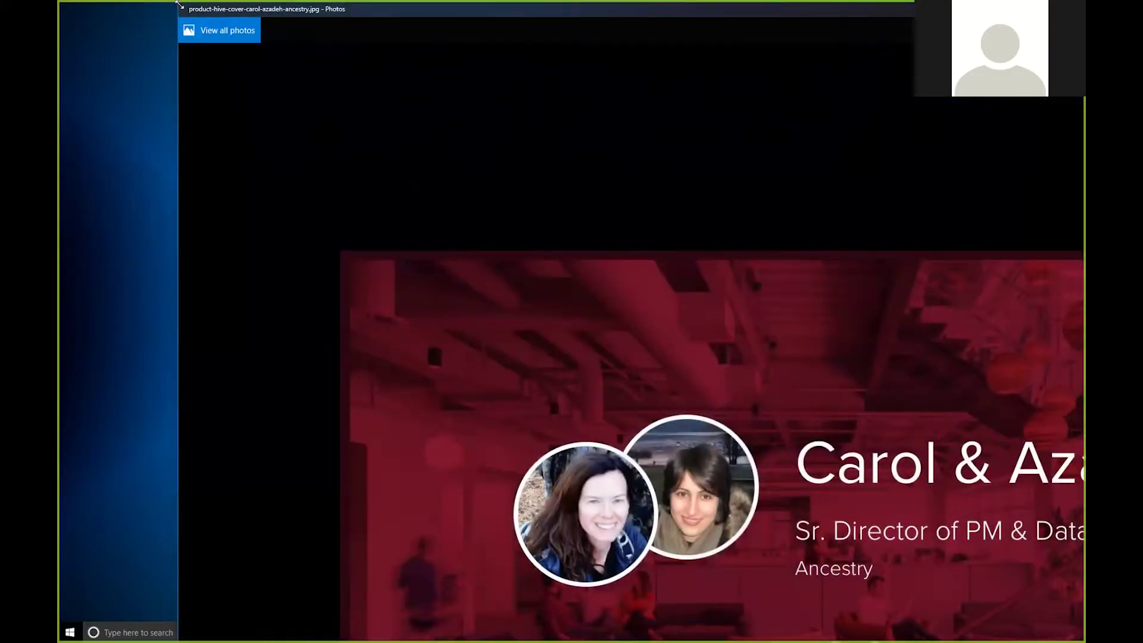
drag(178, 5, 250, 154)
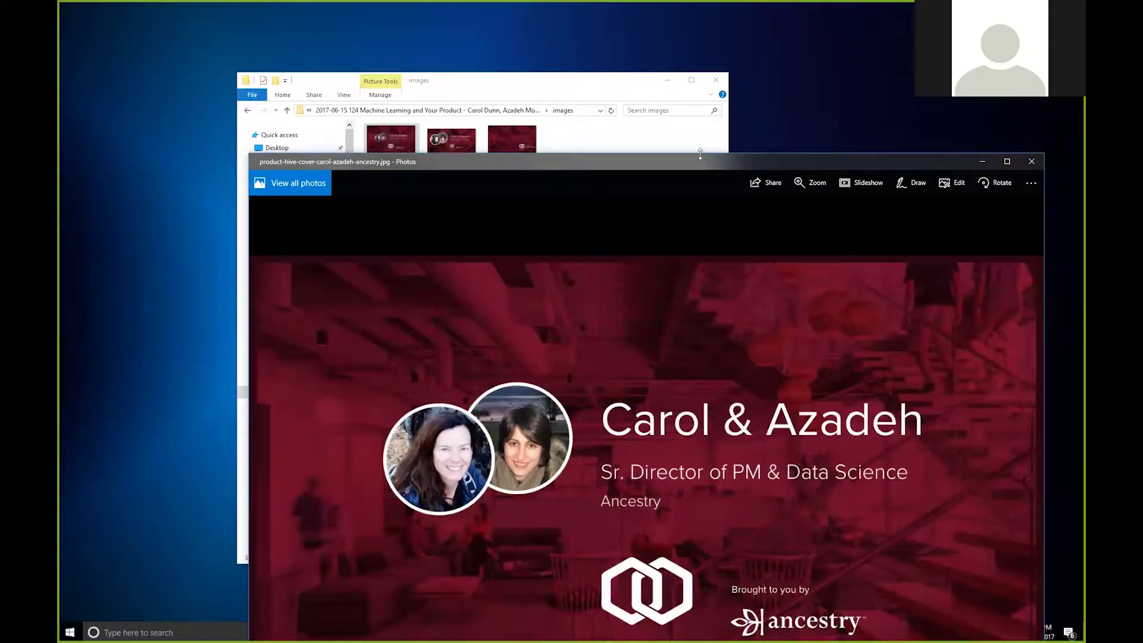
drag(700, 154, 593, 63)
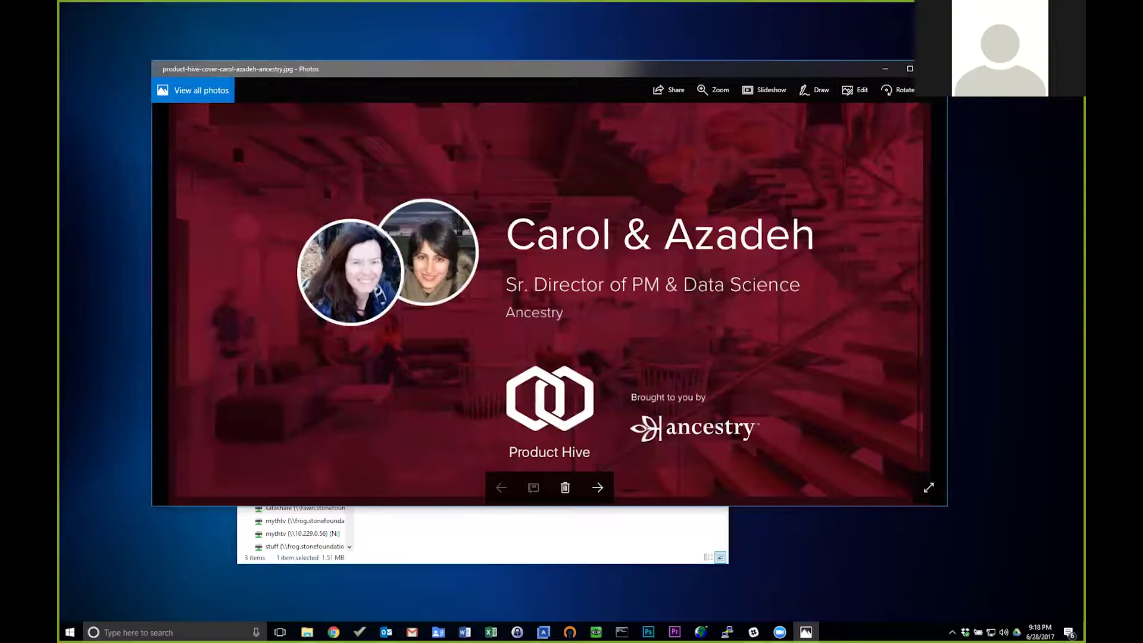
key(alt+F4)
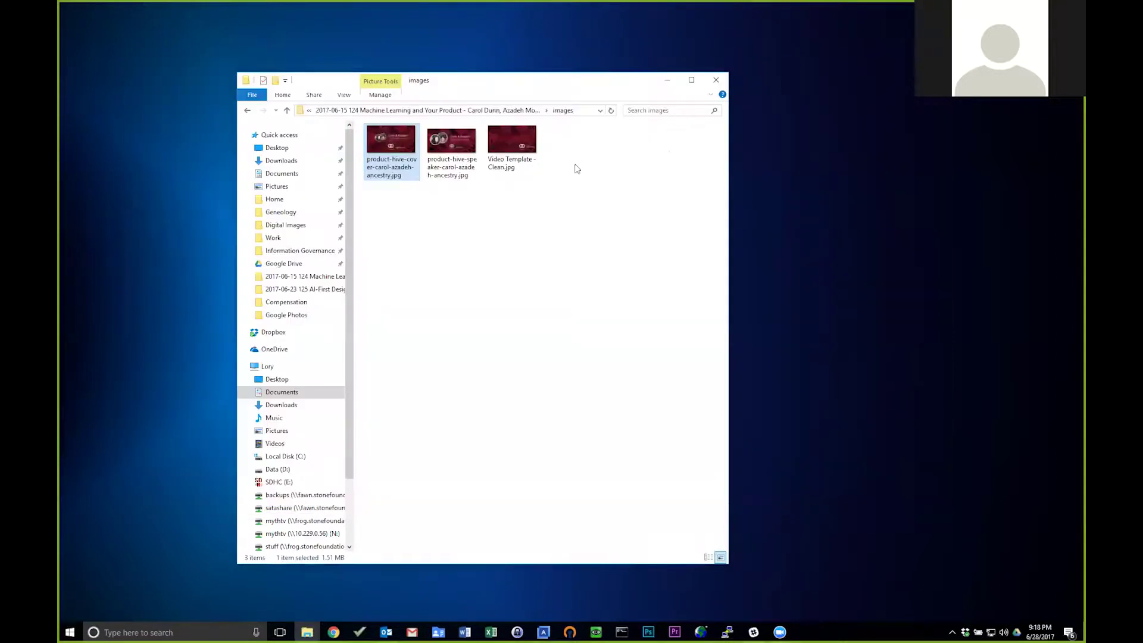
double_click(509, 144)
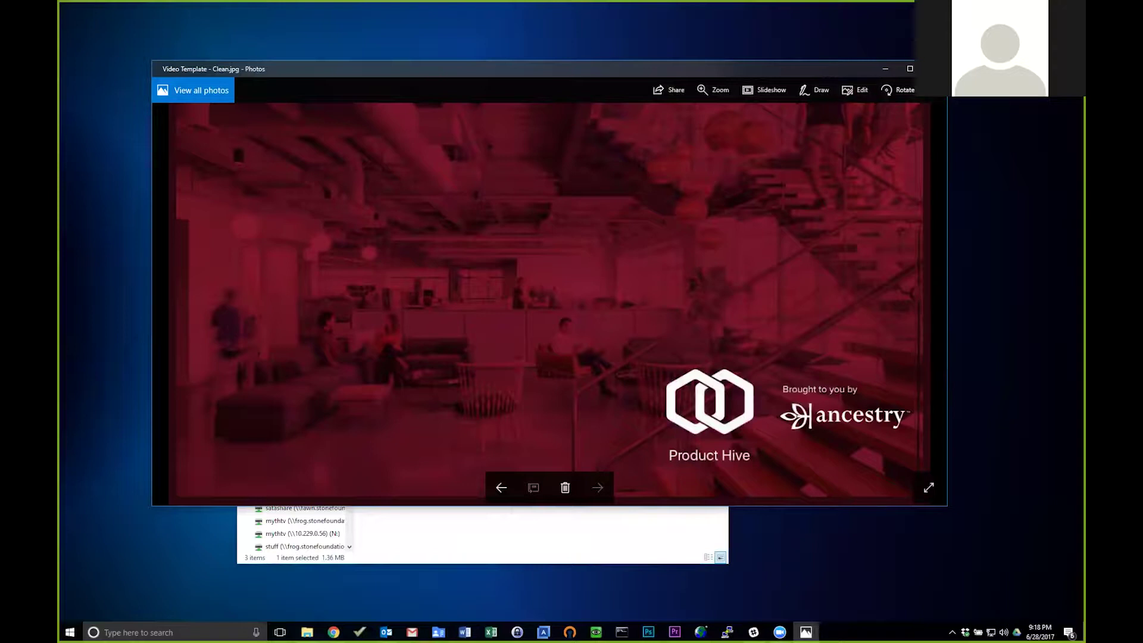
key(alt+F4)
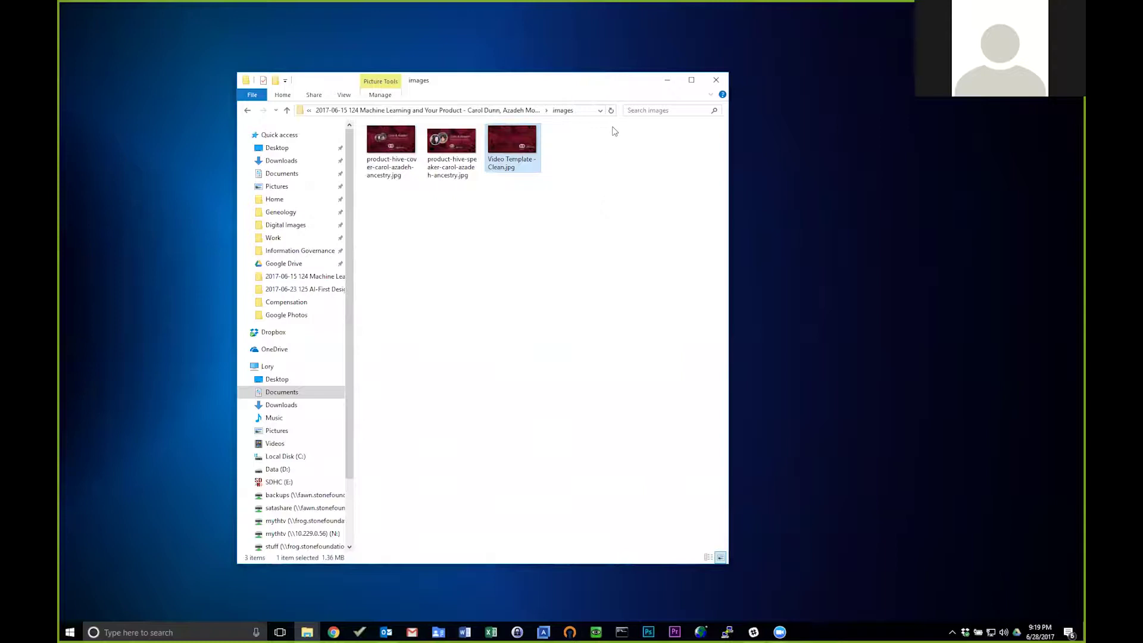
click(530, 111)
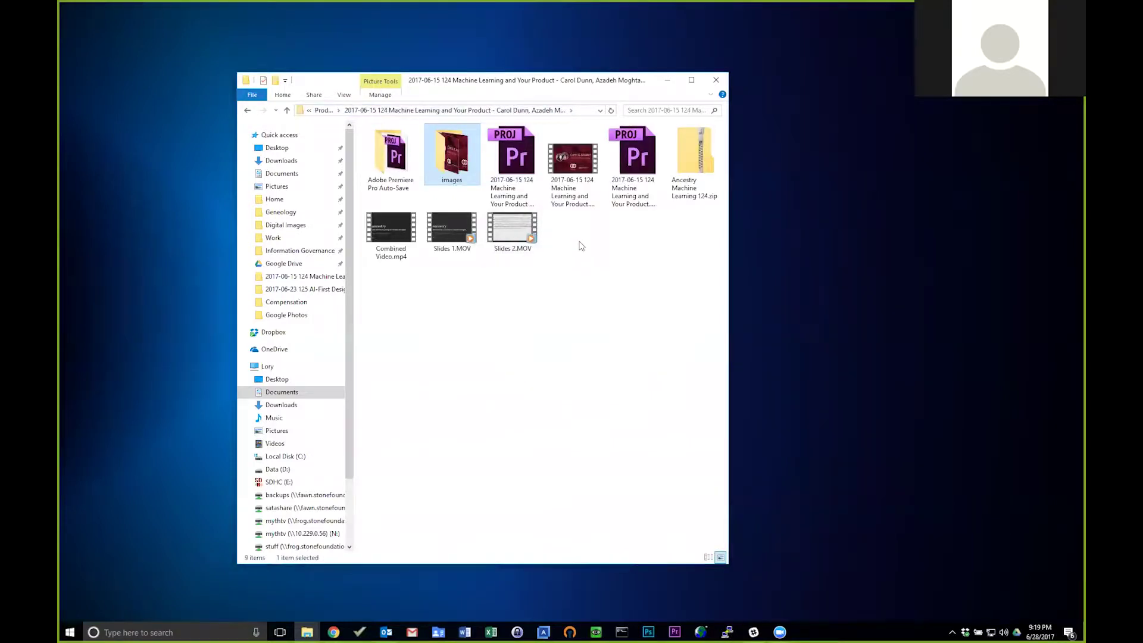
double_click(448, 225)
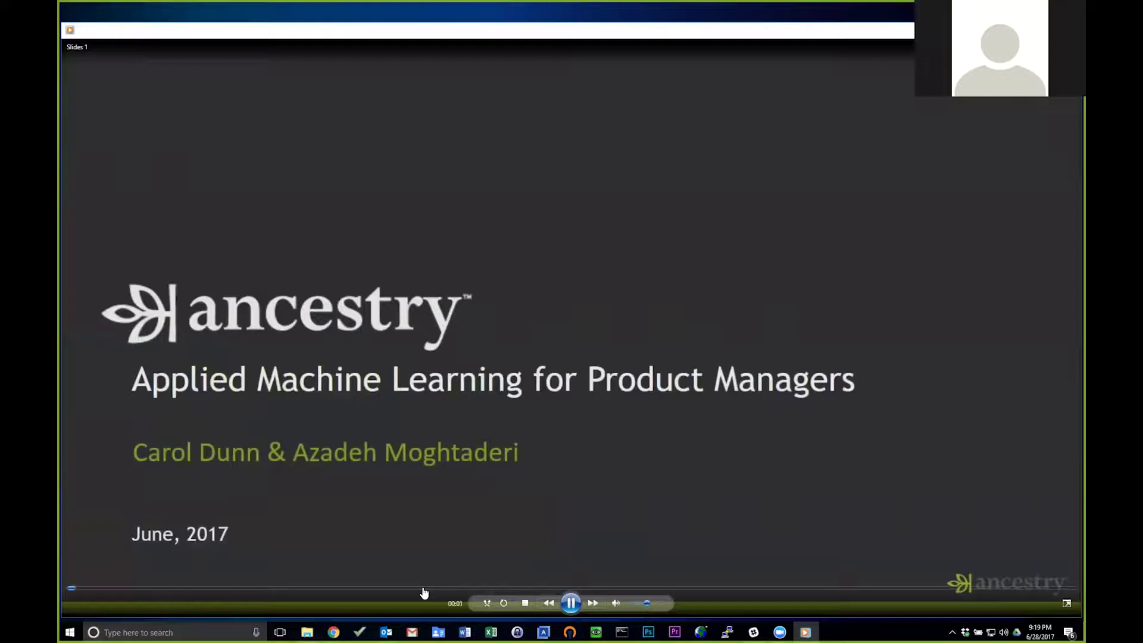
click(423, 588)
click(476, 588)
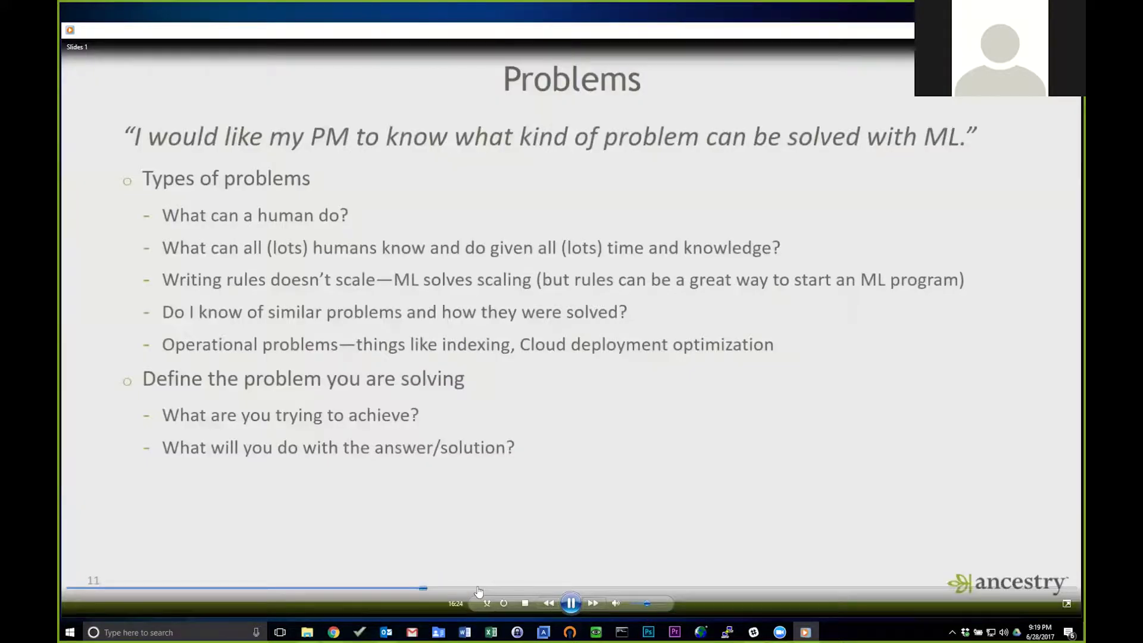
click(622, 588)
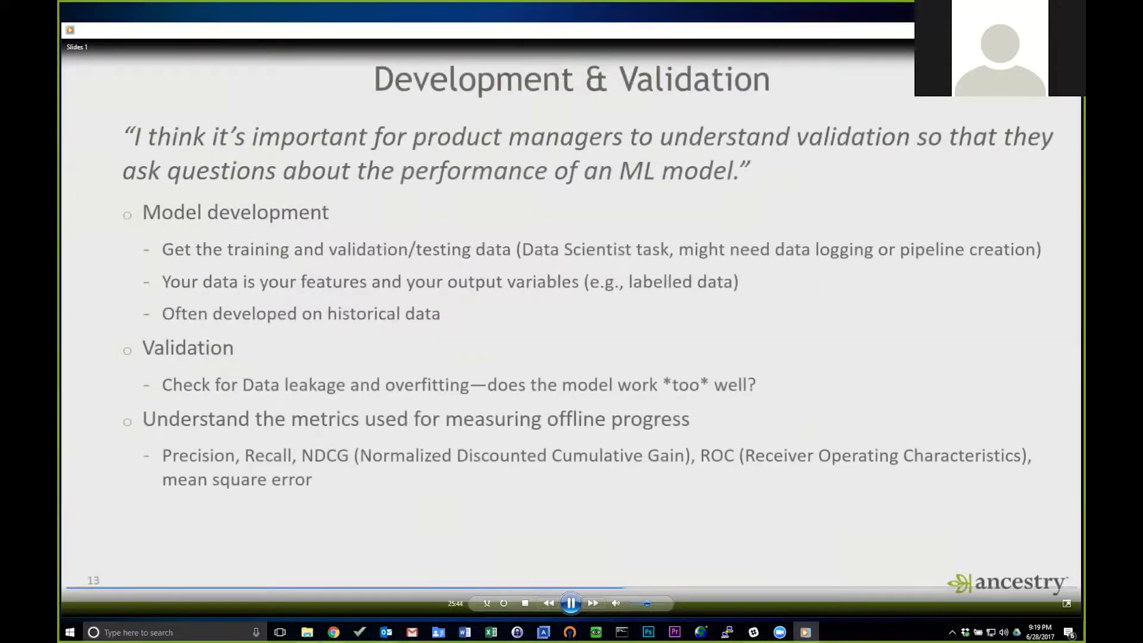
key(alt+F4)
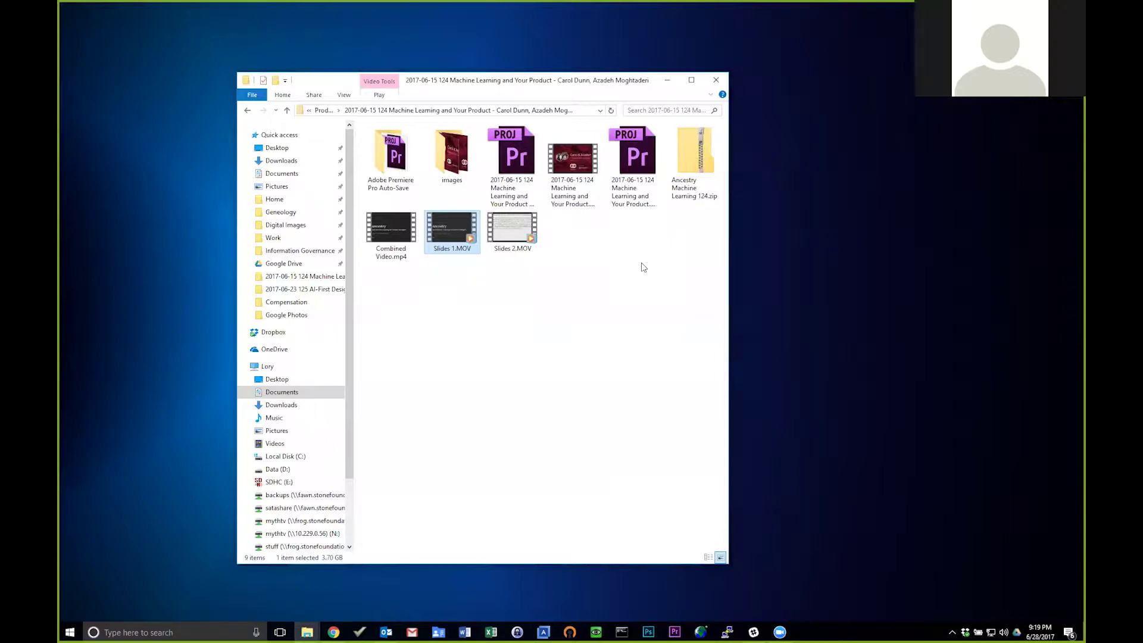
double_click(396, 236)
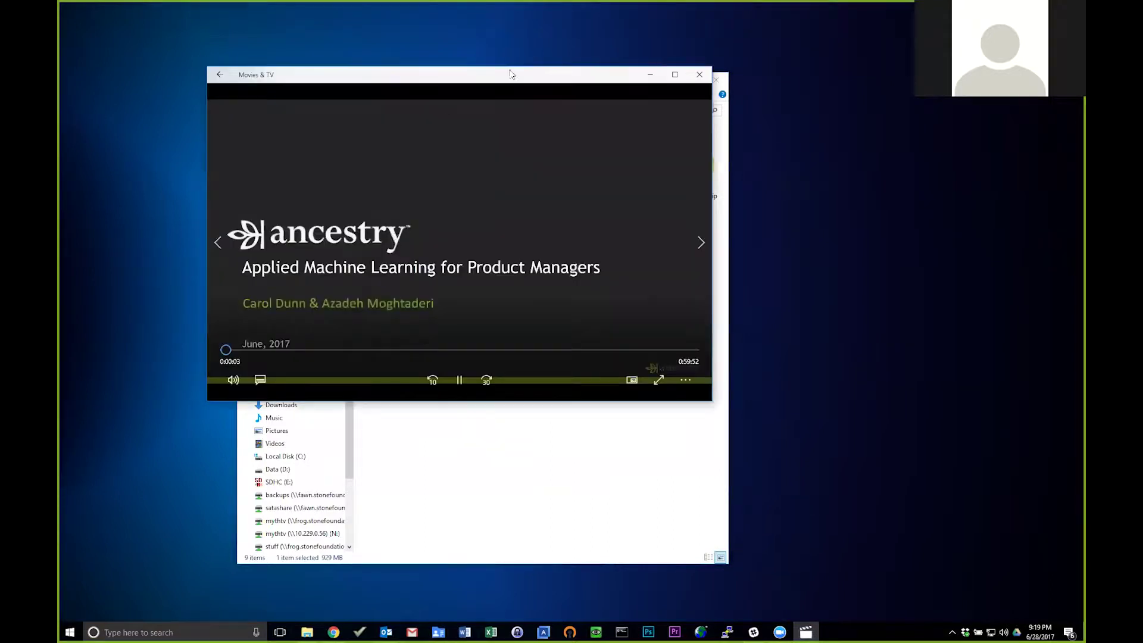
Pause and skim Combined Video.mp4, close Movies & TV, and show the empty desktop
click(463, 381)
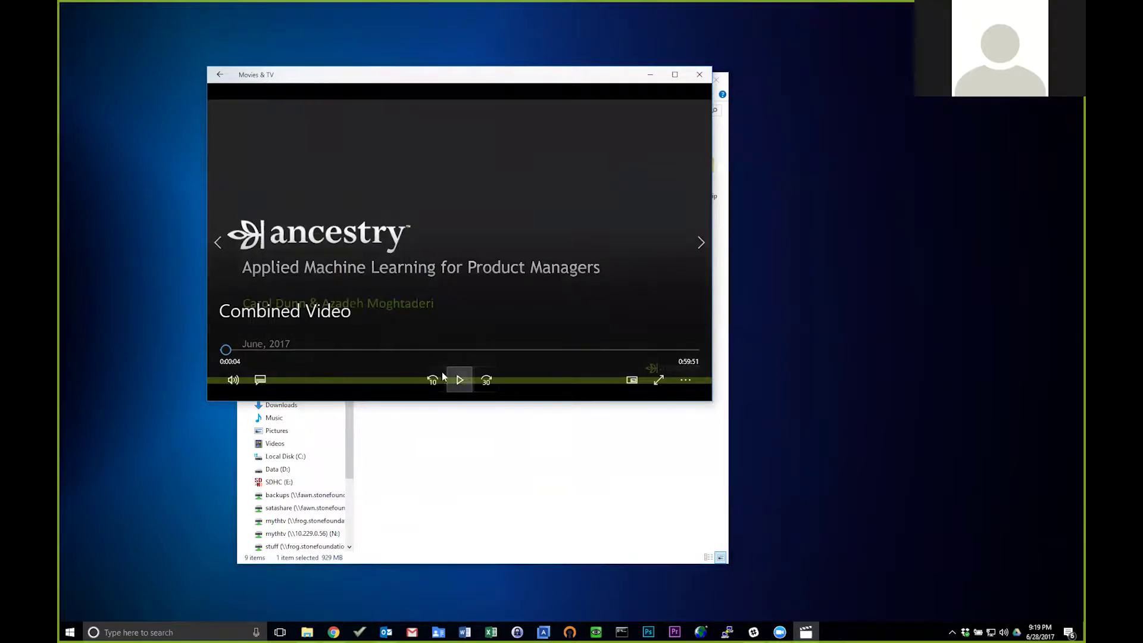
drag(228, 352, 335, 350)
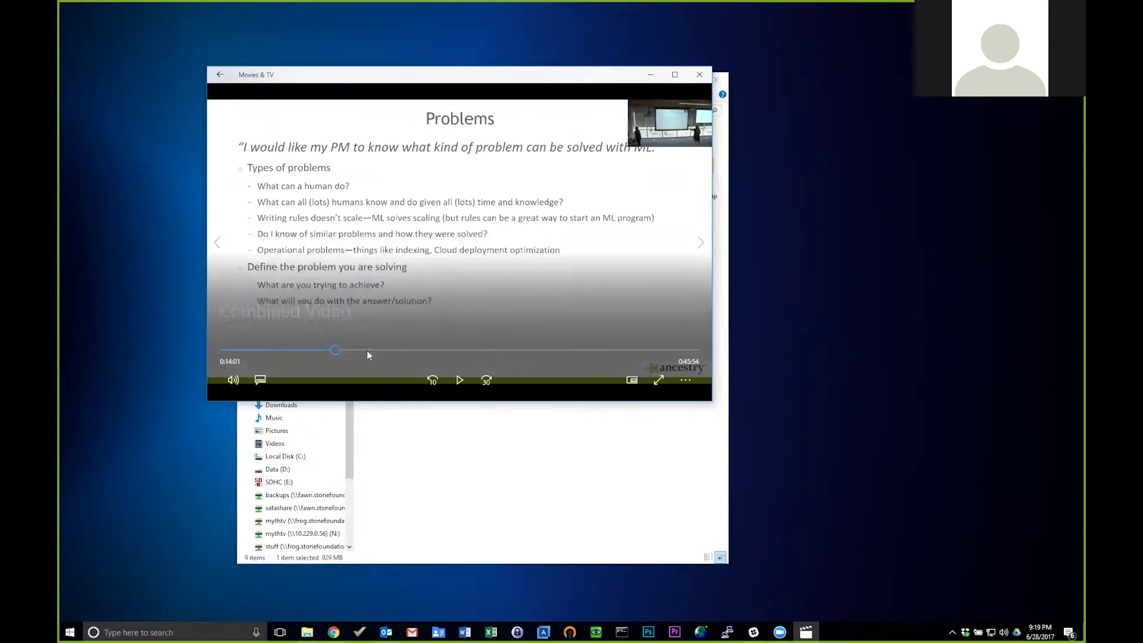
click(700, 76)
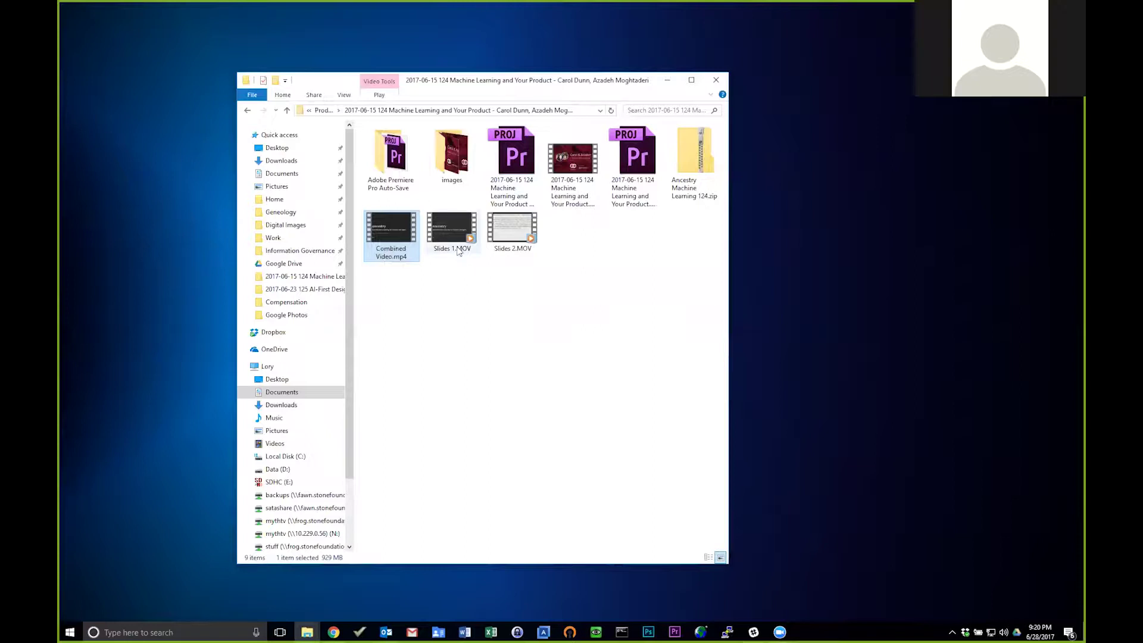
mouse_move(458, 255)
key(super+d)
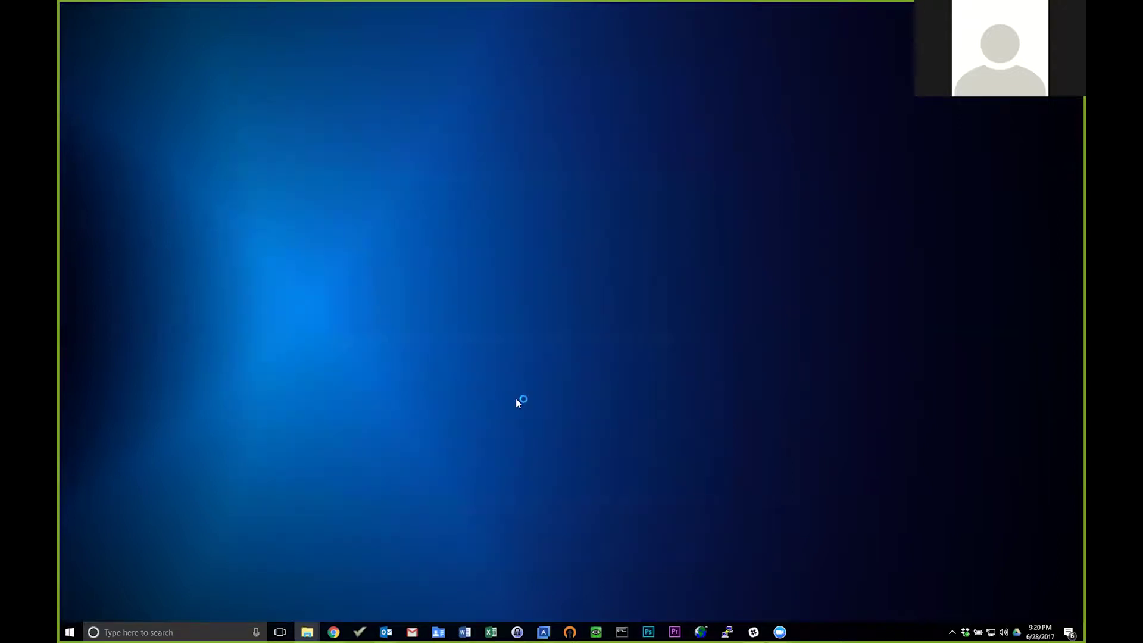
Launch Premiere Pro and glance at the post-presentation checklist in Chrome
click(677, 633)
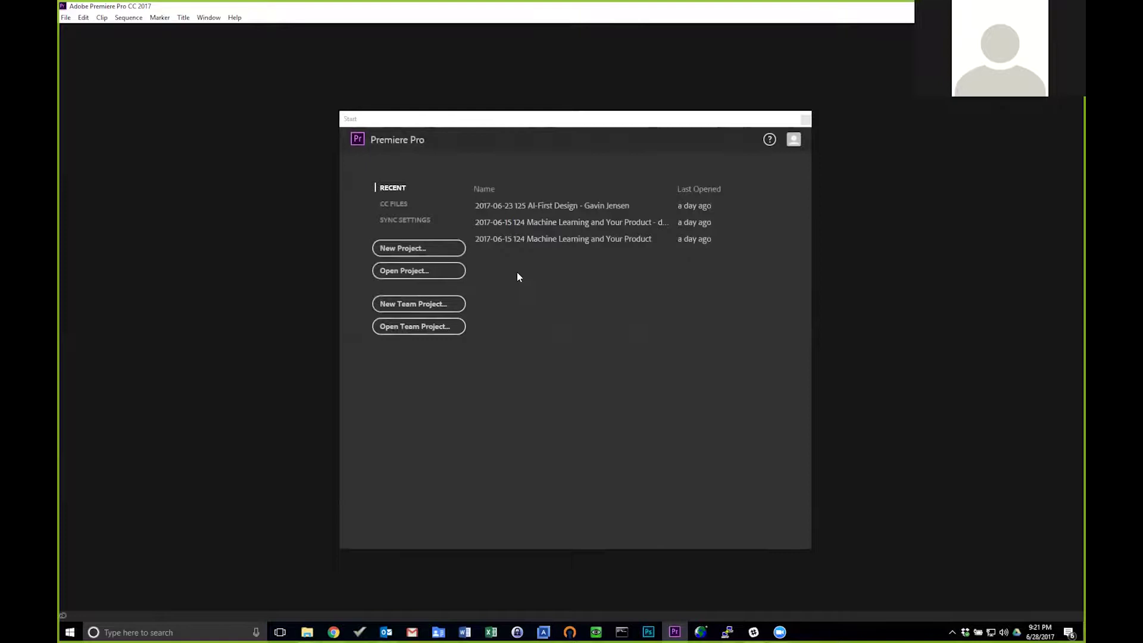
key(alt+Tab)
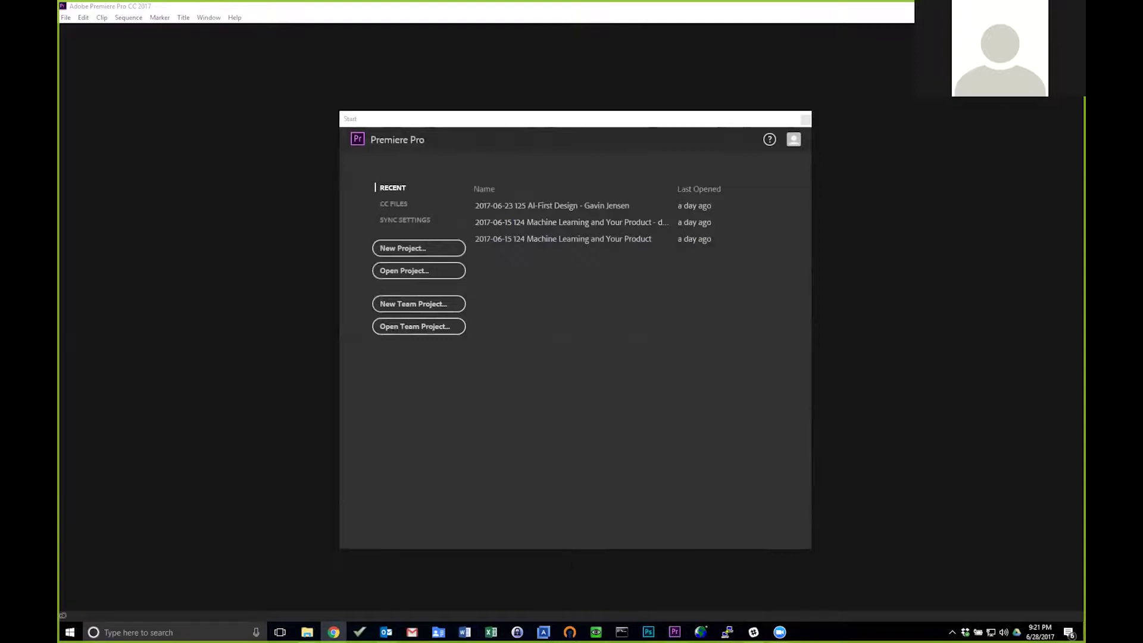
key(alt+Tab)
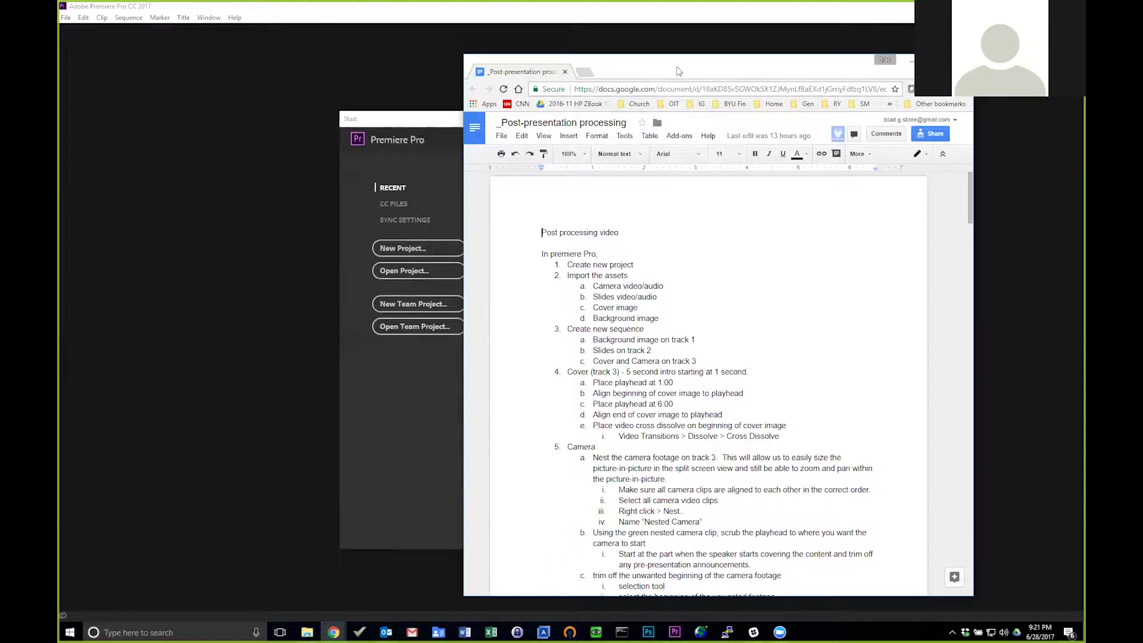
click(910, 60)
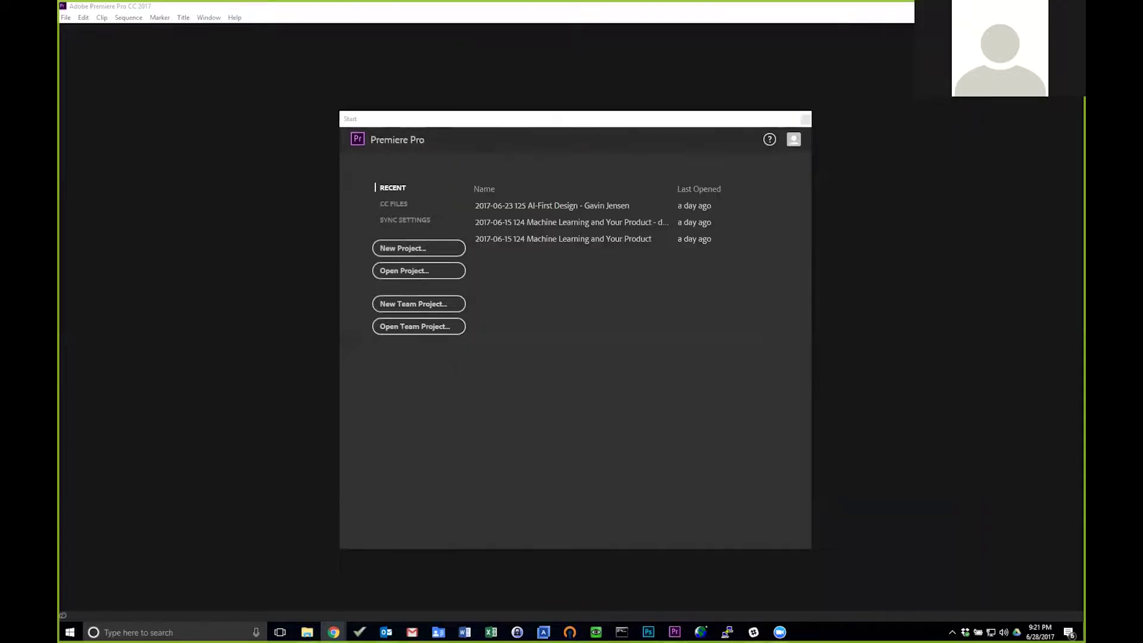
key(alt+Tab)
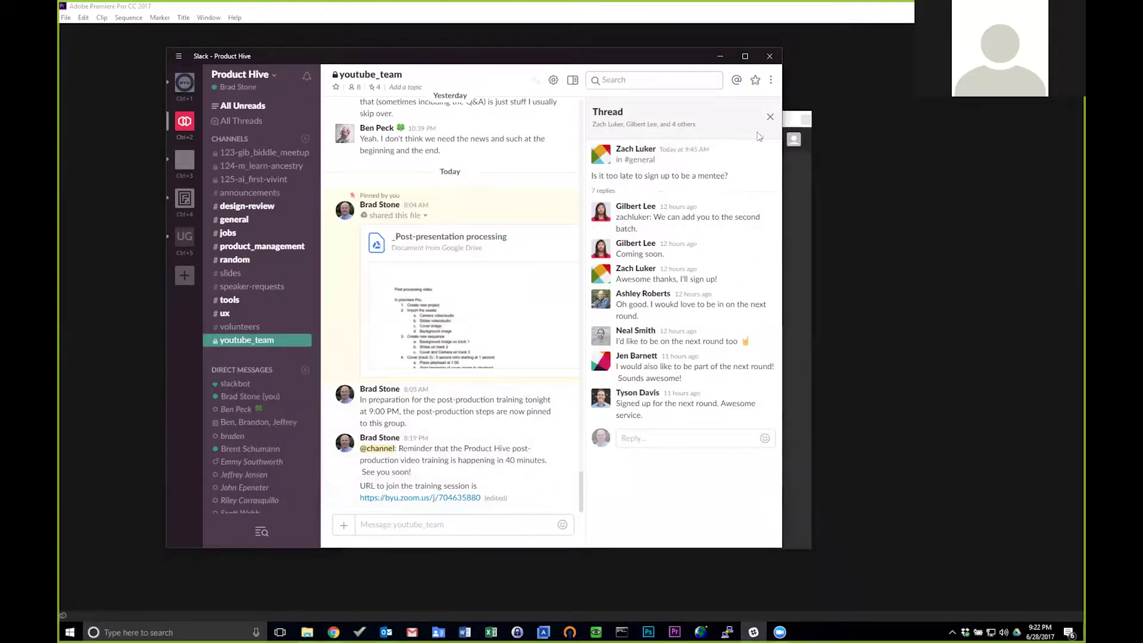
click(770, 116)
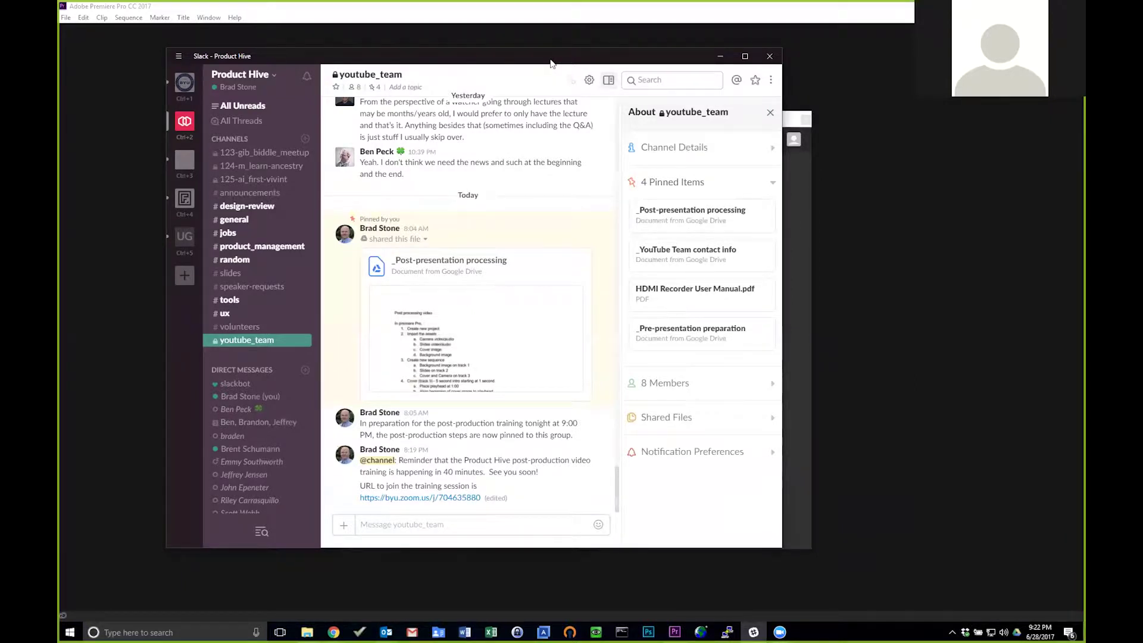
click(720, 56)
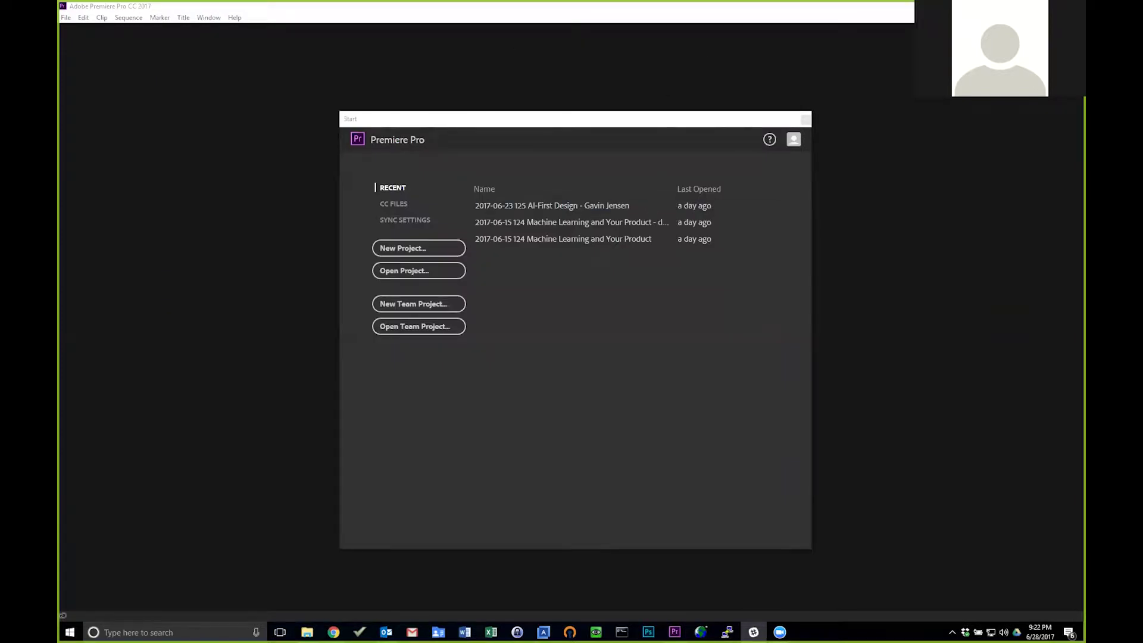
click(333, 632)
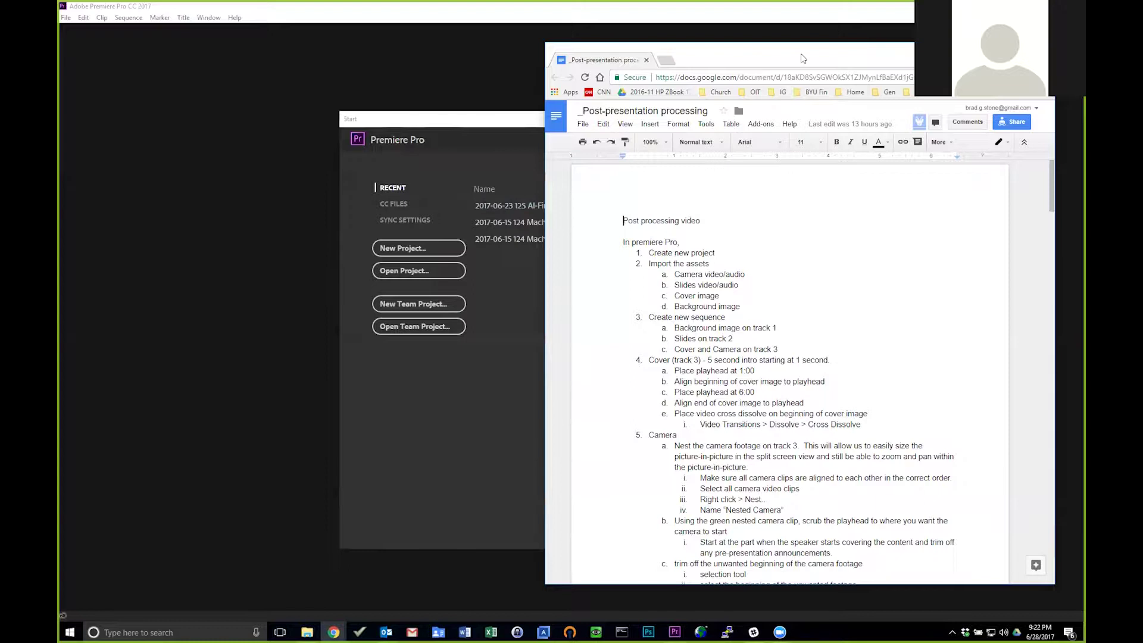
click(987, 49)
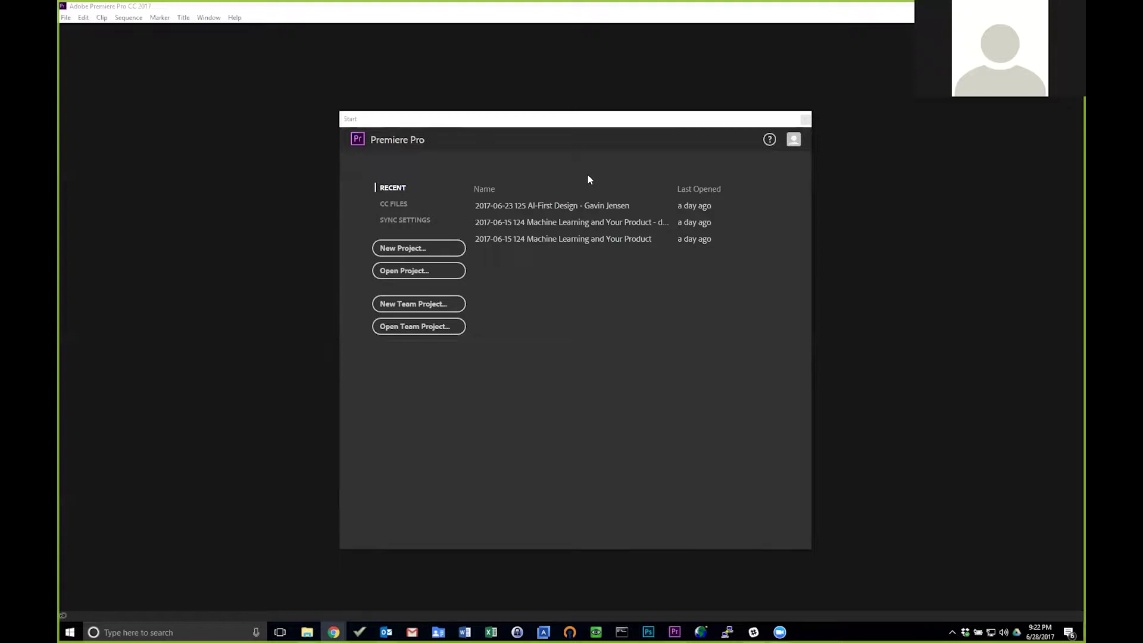
click(432, 247)
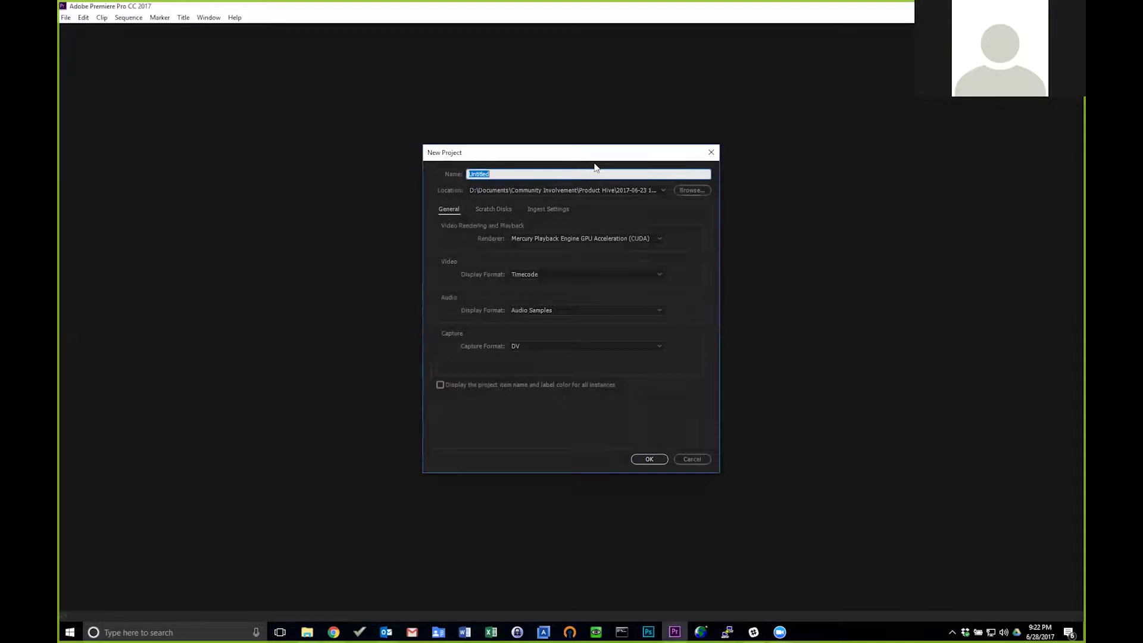
click(691, 191)
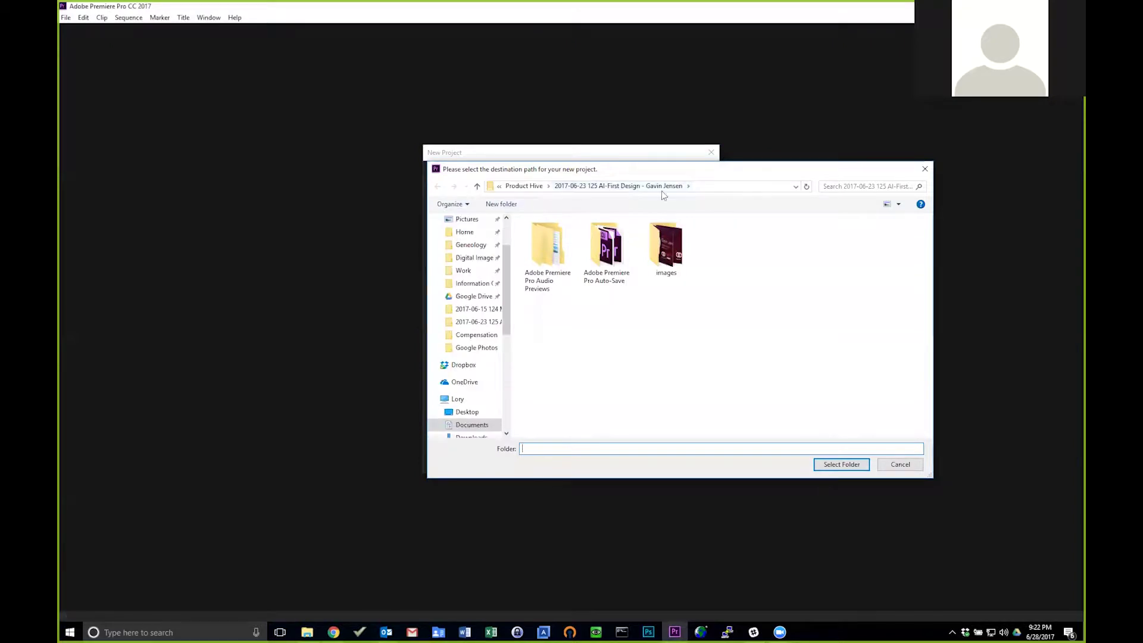
click(523, 186)
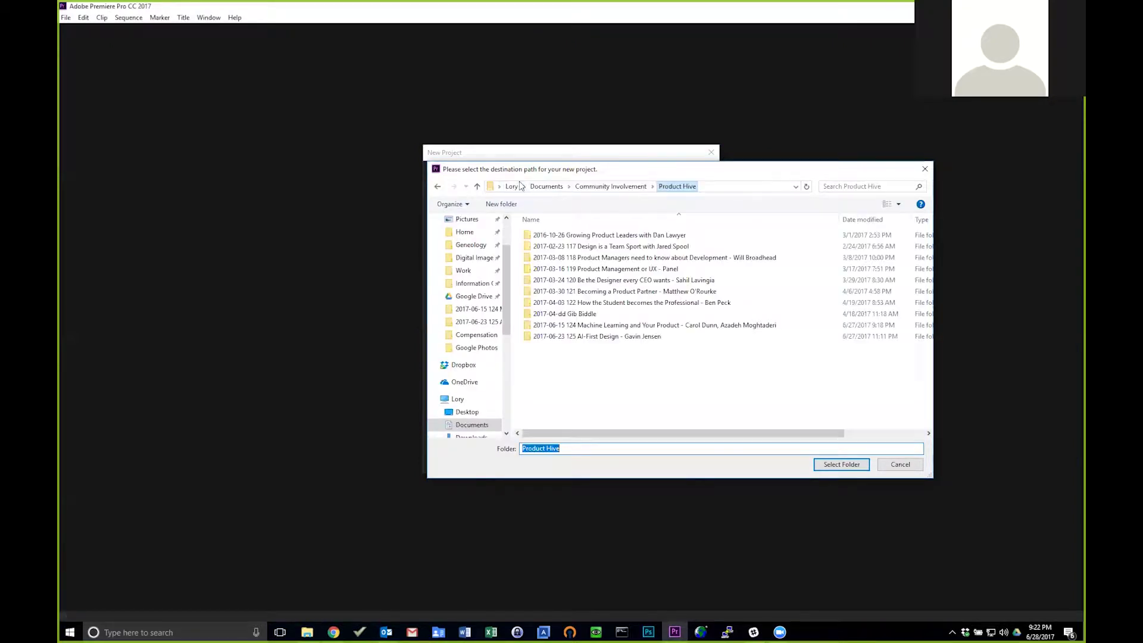
double_click(611, 326)
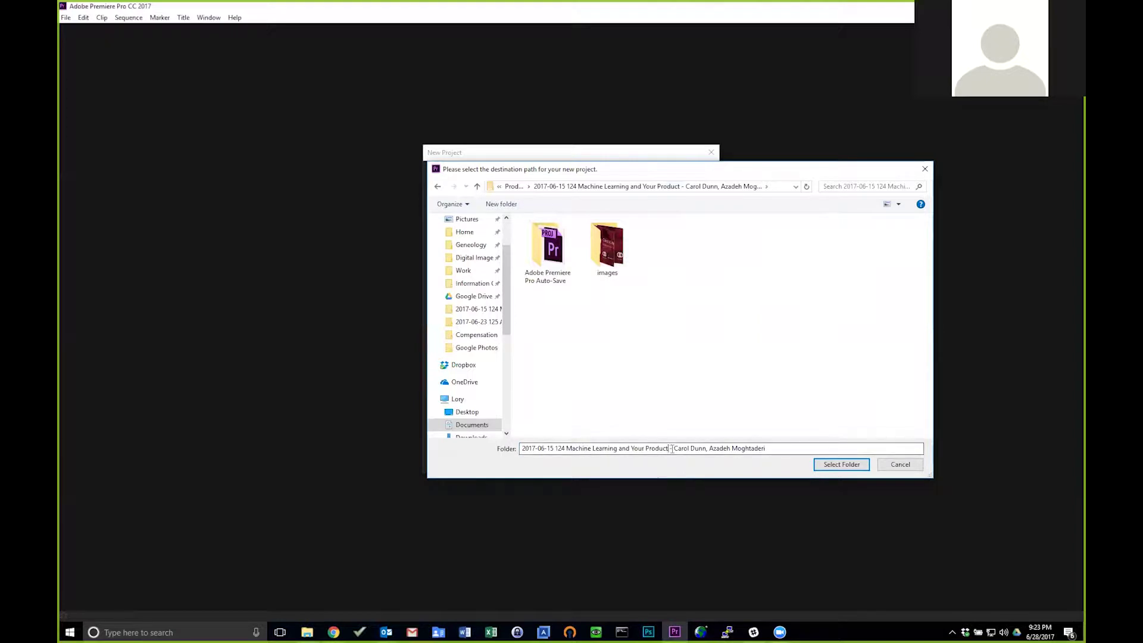
drag(670, 452, 833, 448)
key(BackSpace)
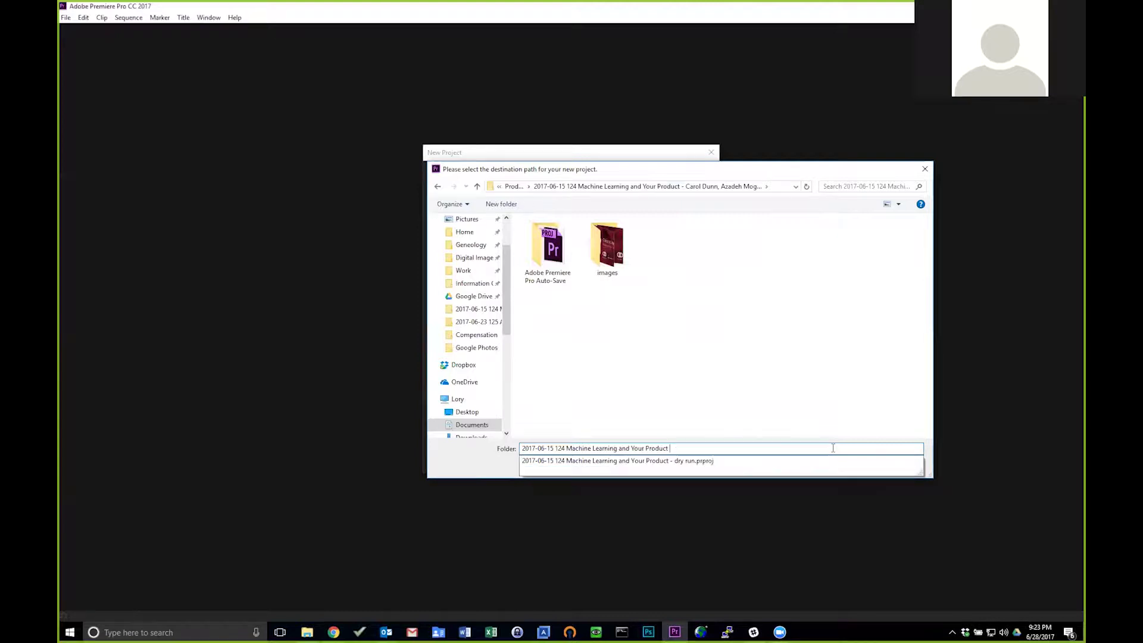
text(v5)
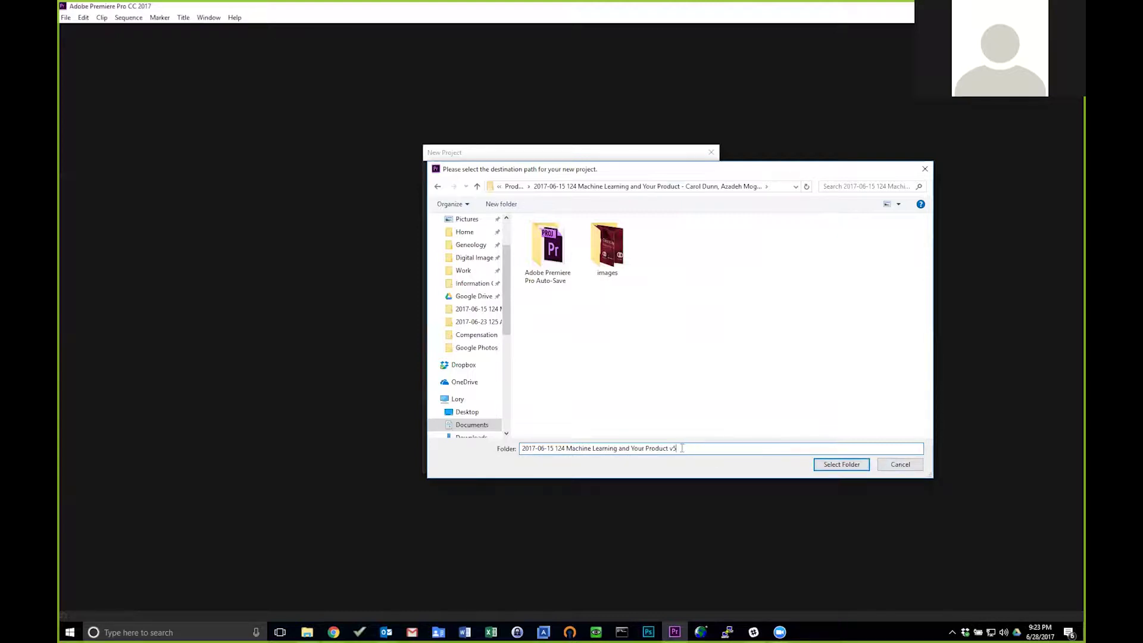
drag(676, 451, 522, 451)
key(ctrl+c)
key(BackSpace)
click(835, 463)
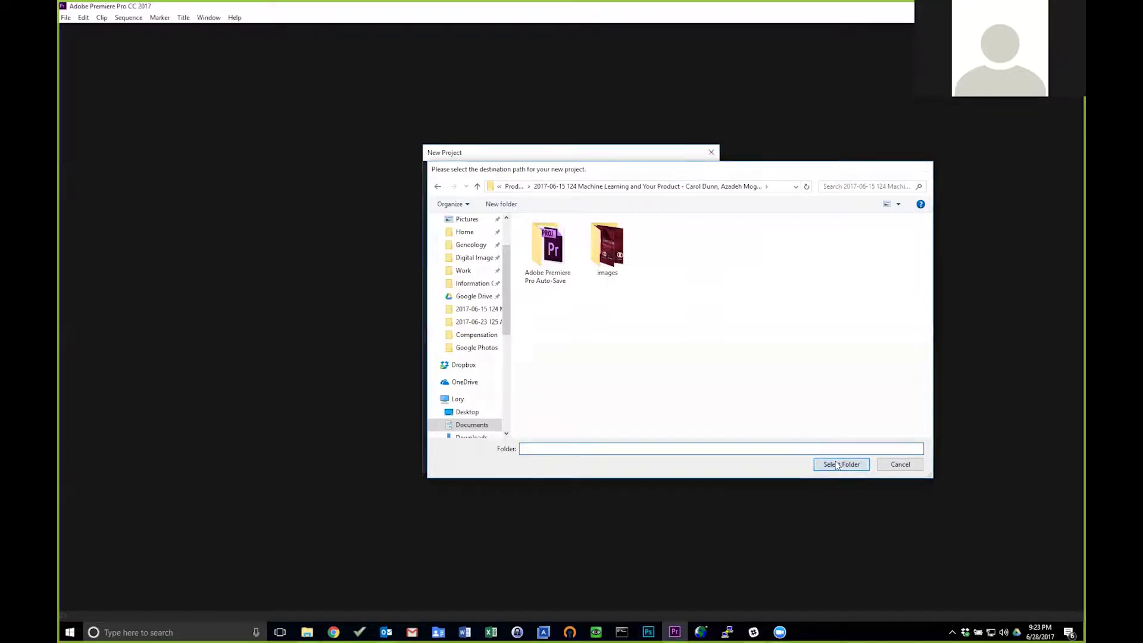
drag(538, 173, 418, 172)
key(ctrl+v)
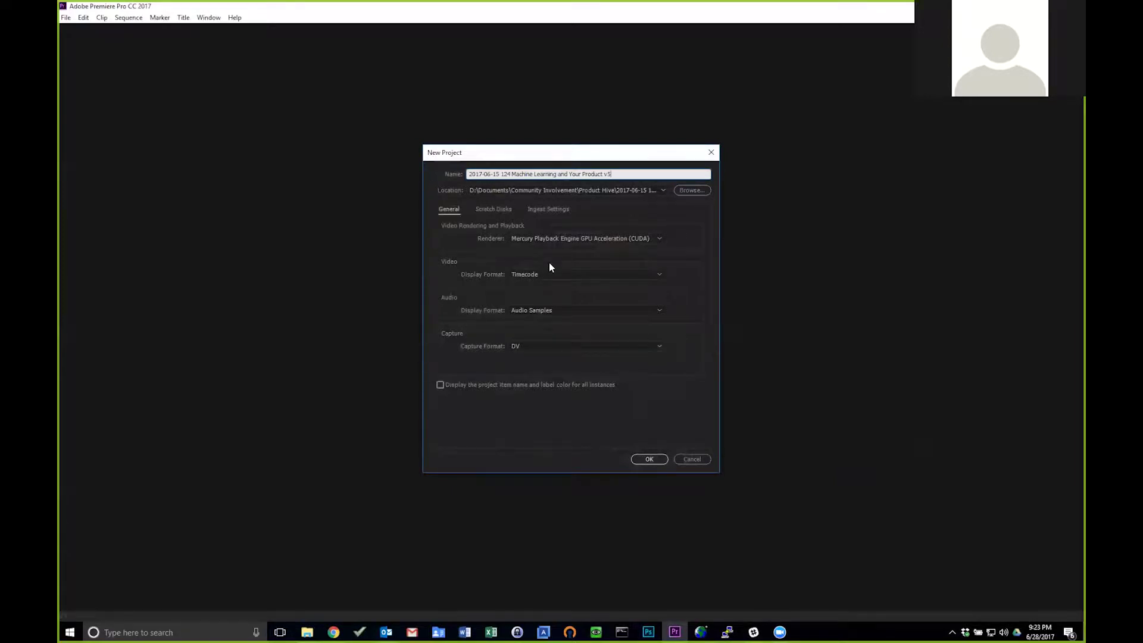
Create the empty v5 project and switch to the Assembly workspace
click(653, 459)
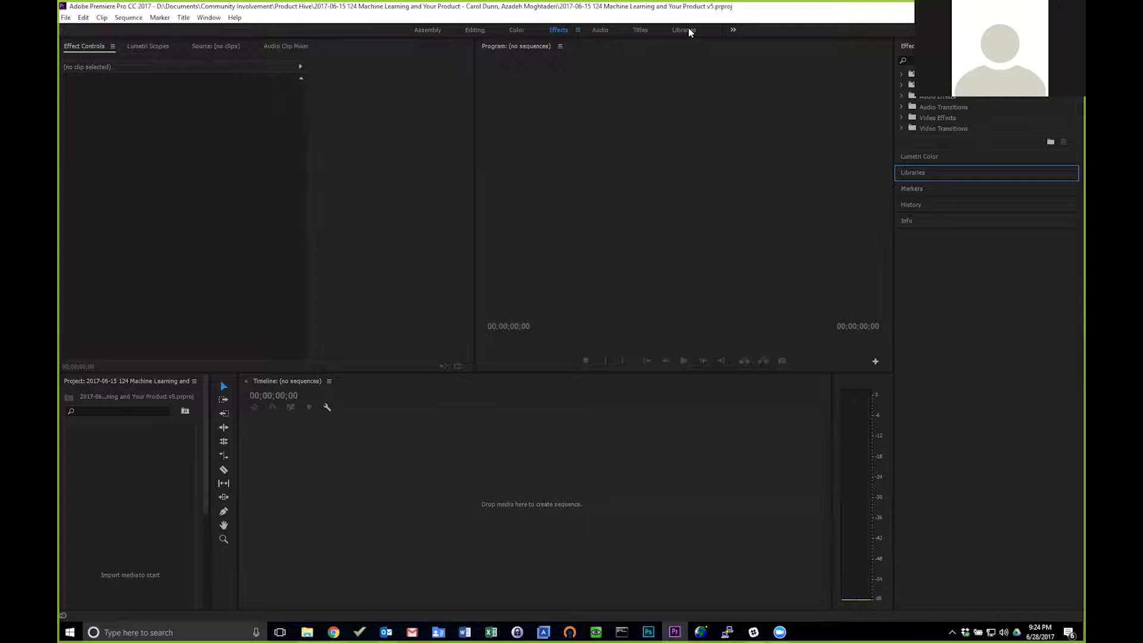
click(427, 29)
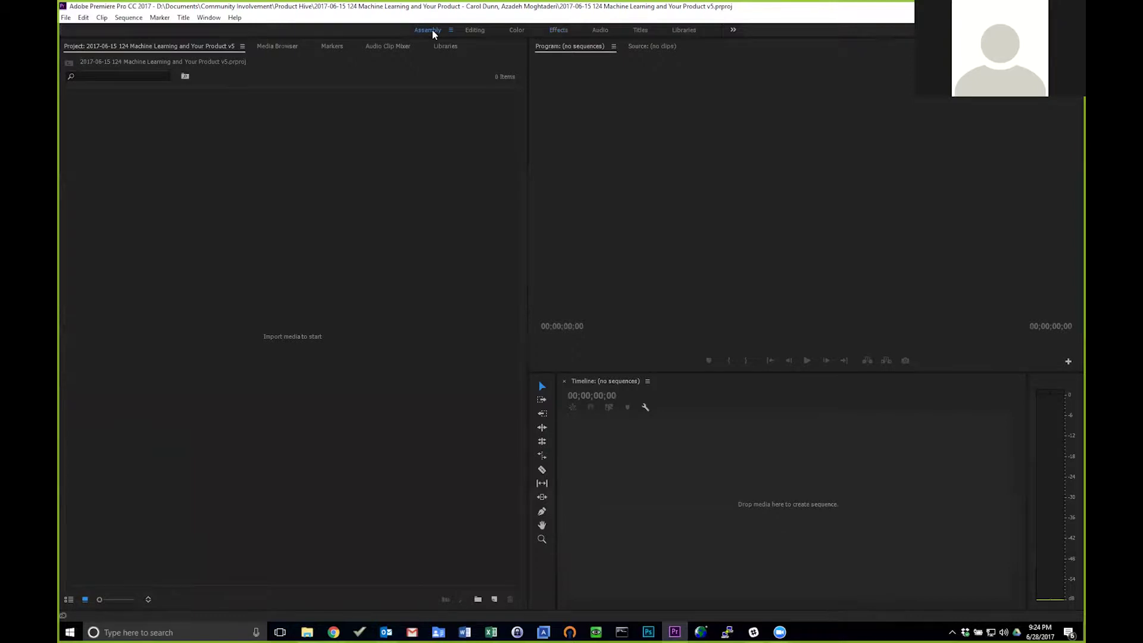
click(476, 31)
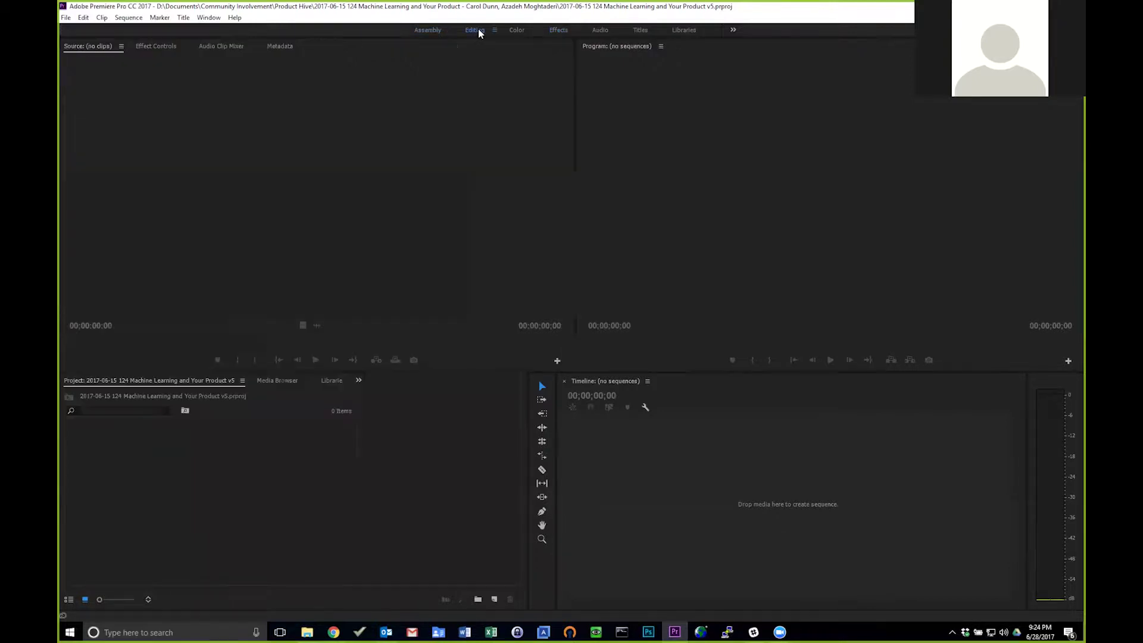
click(559, 31)
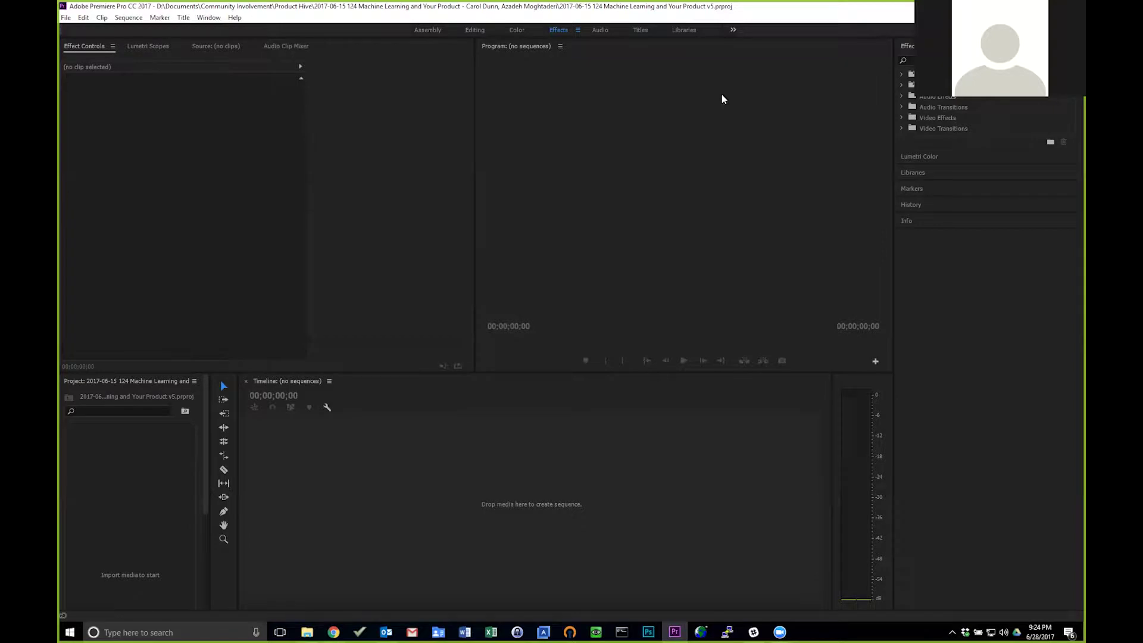
click(428, 30)
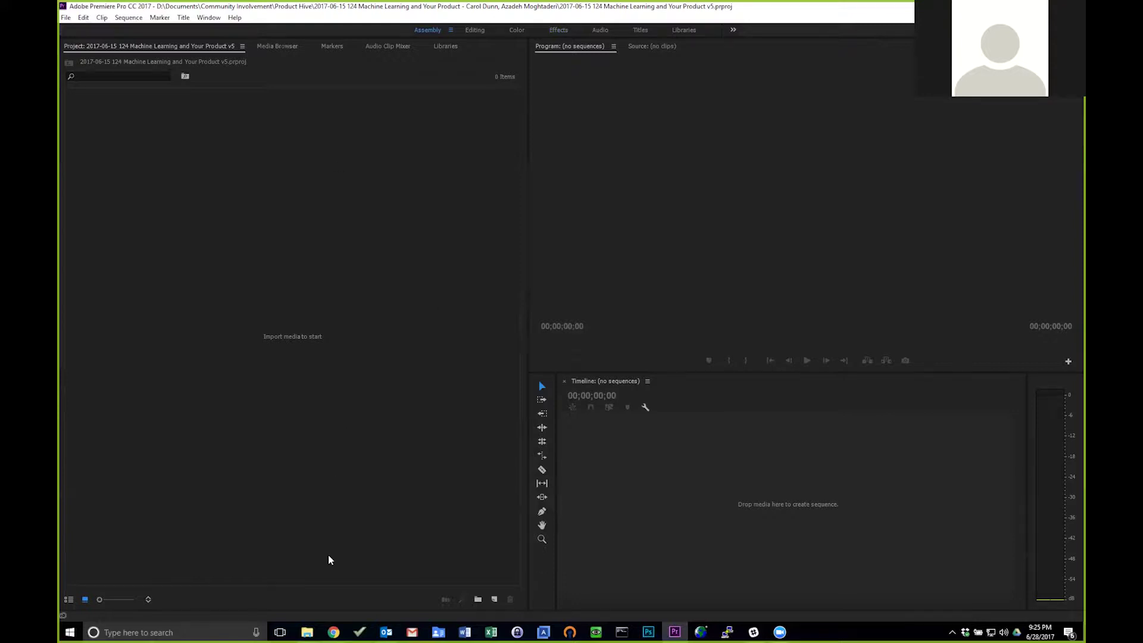
mouse_move(306, 631)
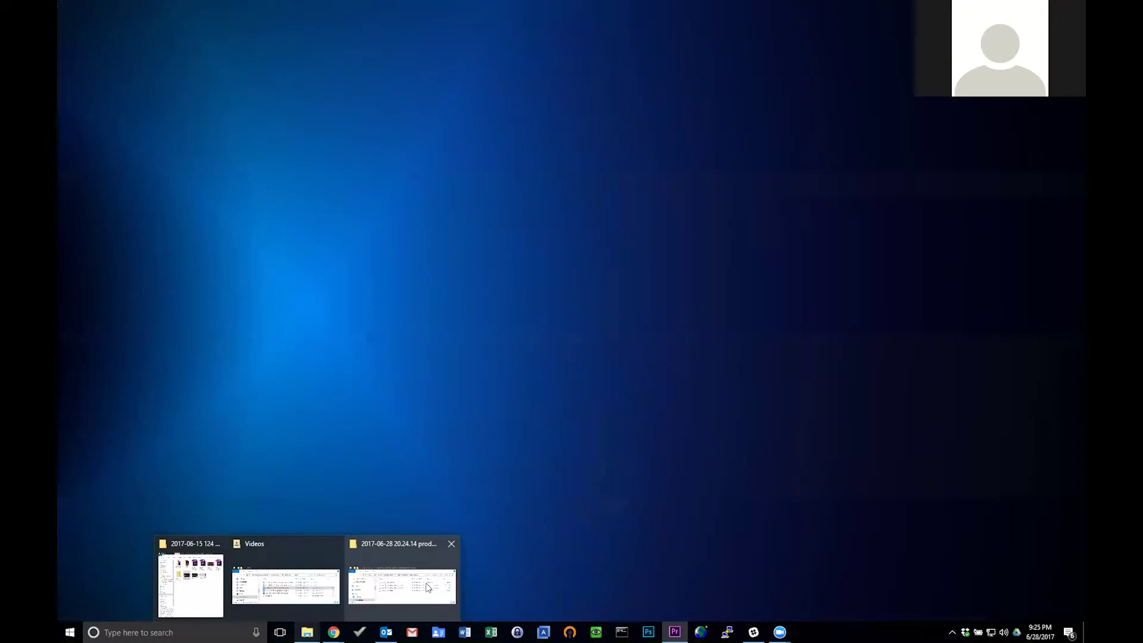
click(426, 583)
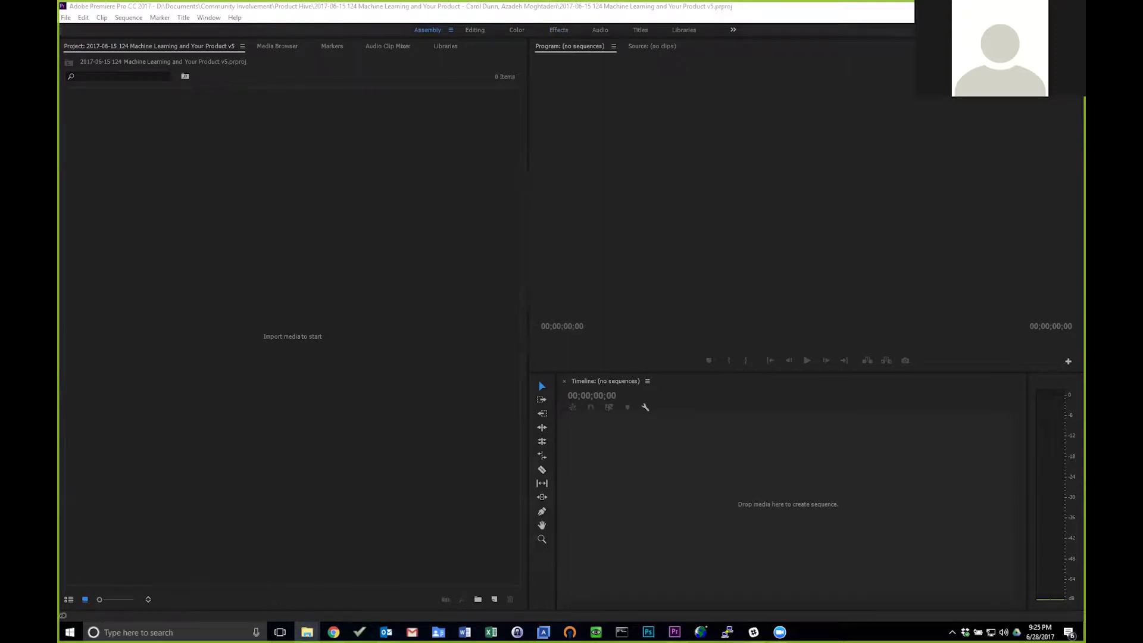
key(alt+Tab)
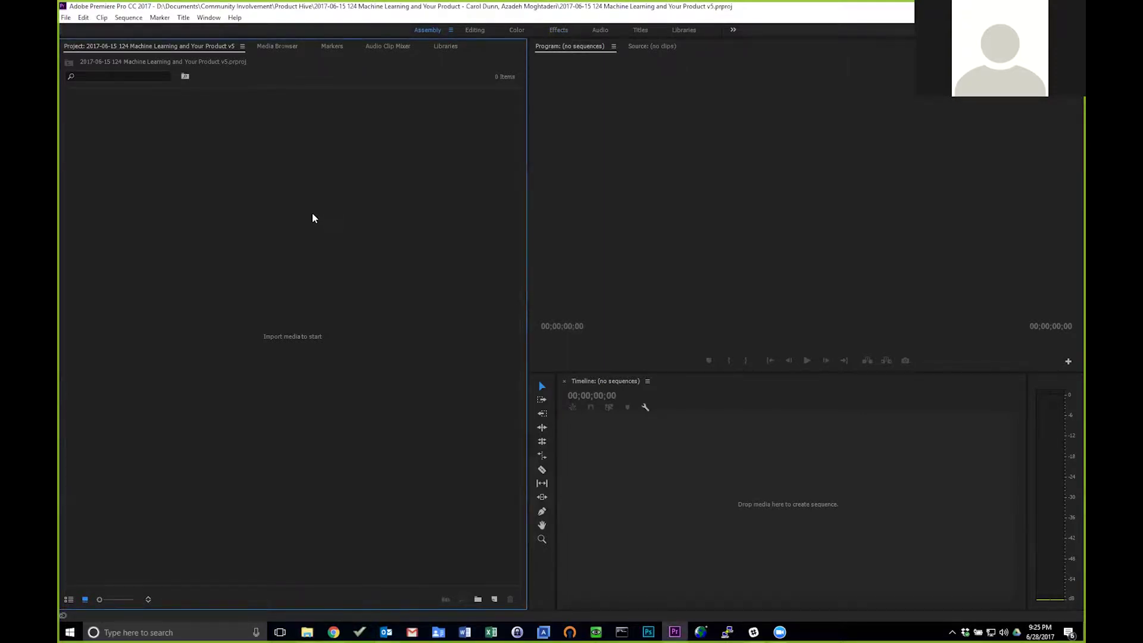
mouse_move(308, 635)
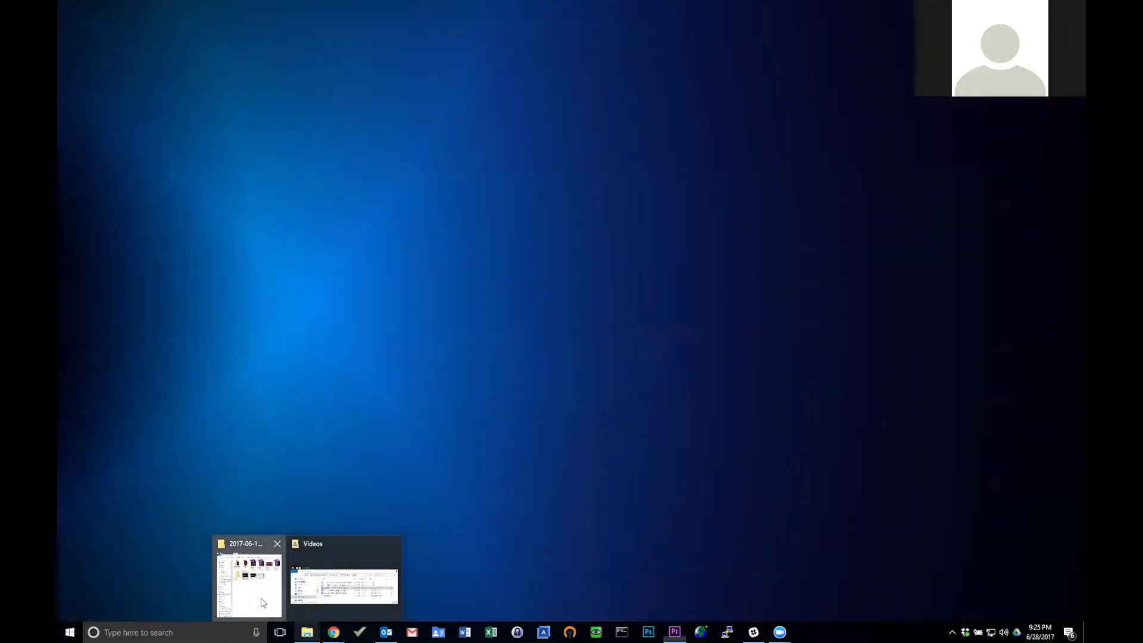
click(261, 598)
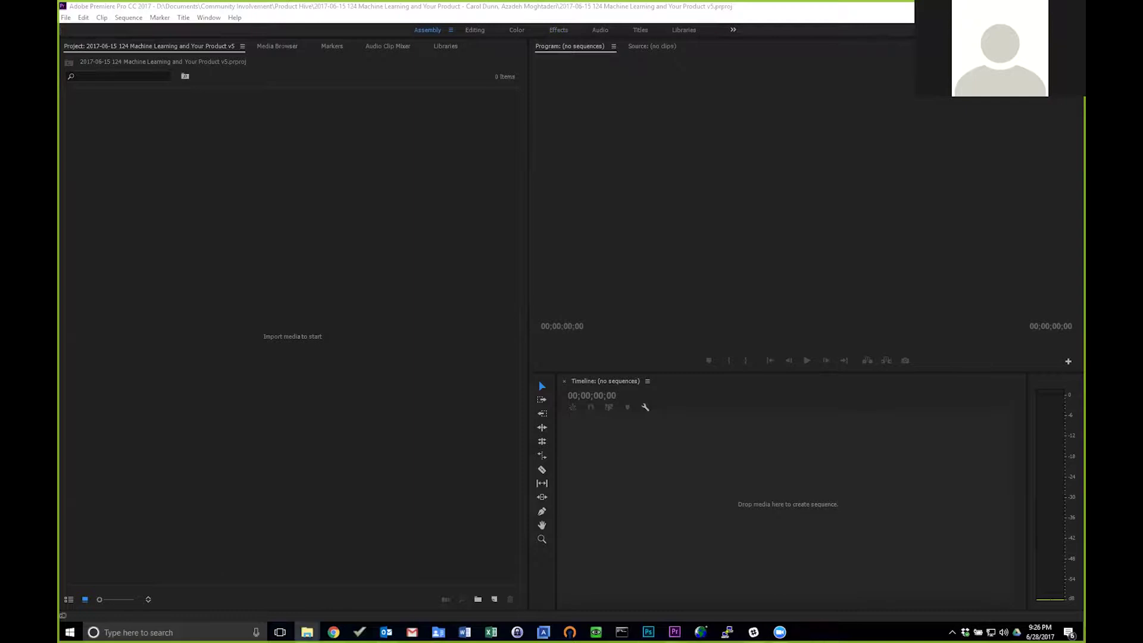
Drag the cover JPG, then Combined Video.mp4 from the parent folder, into Premiere's Project panel
drag(302, 235, 302, 319)
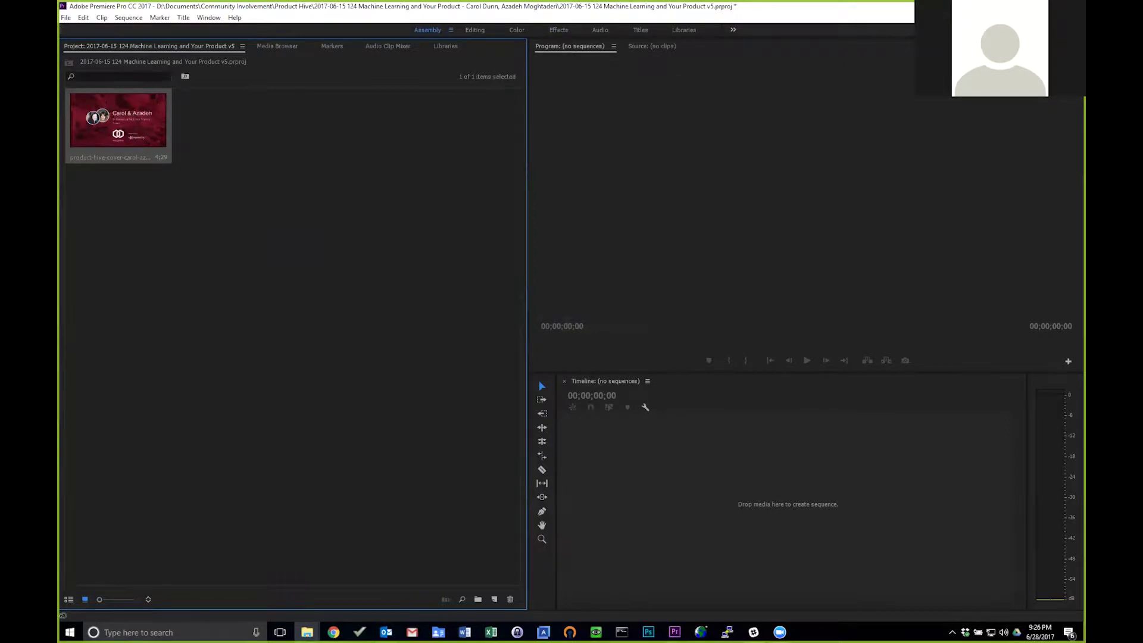
key(alt+Tab)
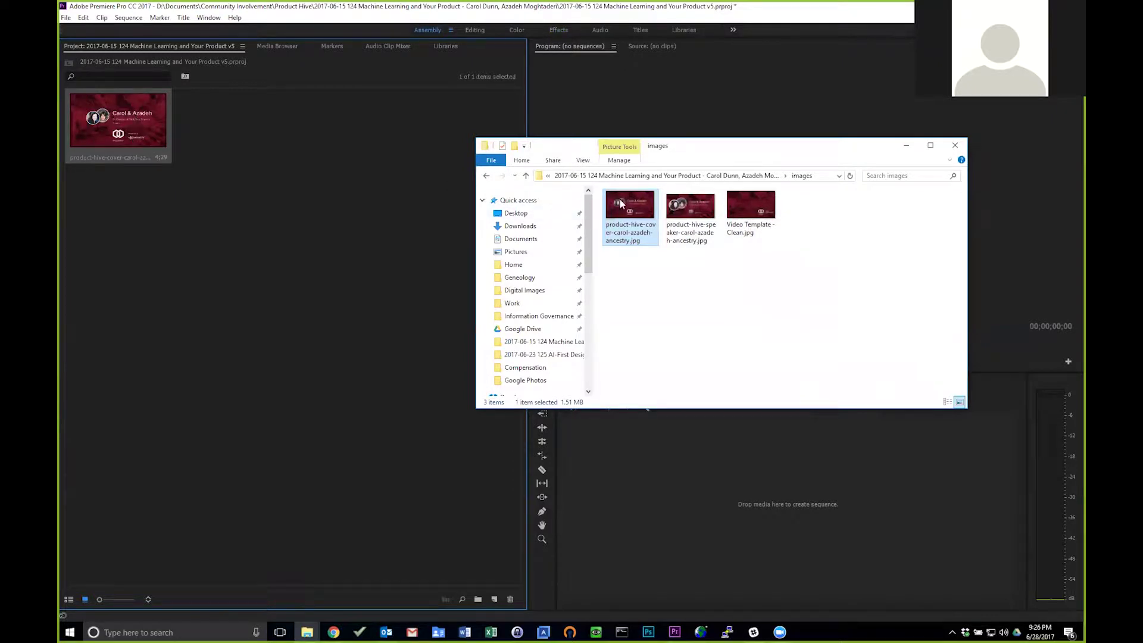
click(763, 204)
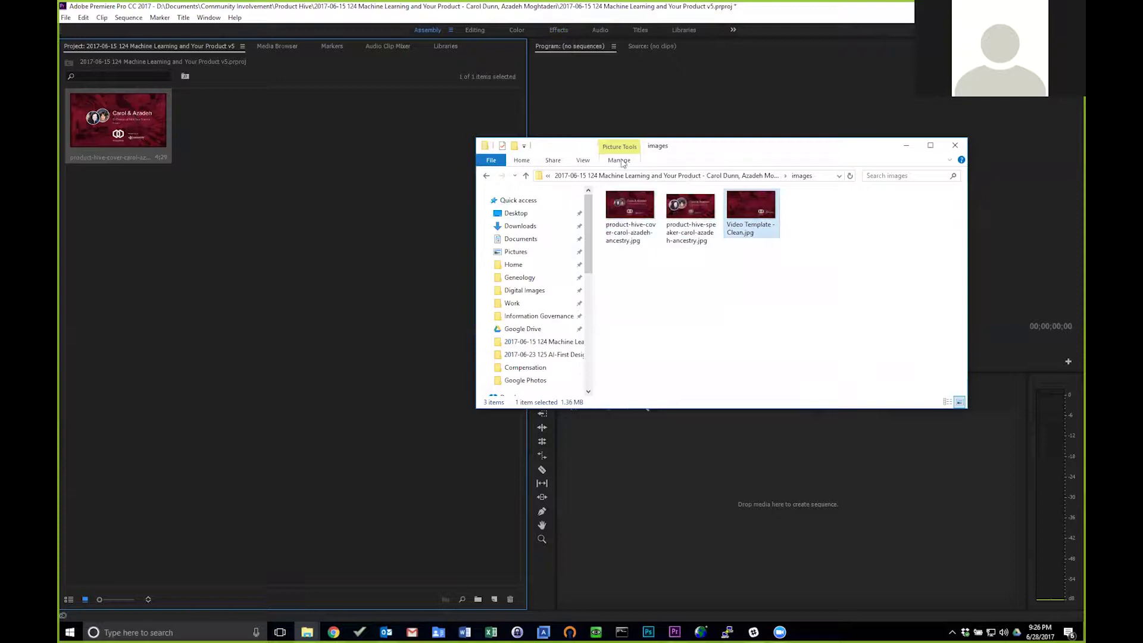
click(739, 178)
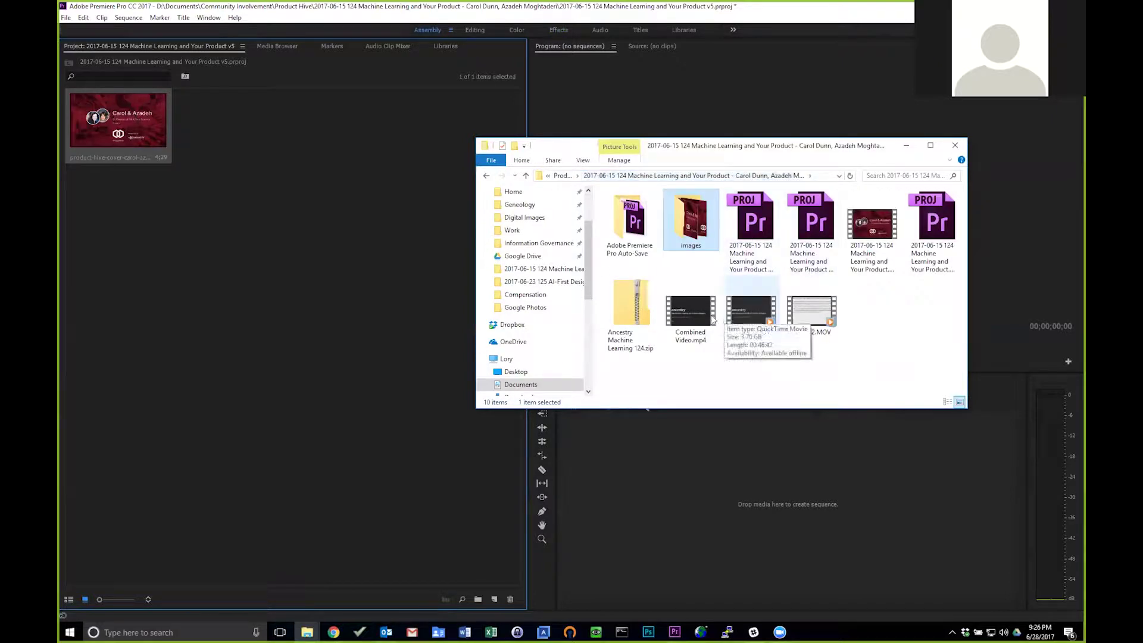
drag(686, 321, 309, 318)
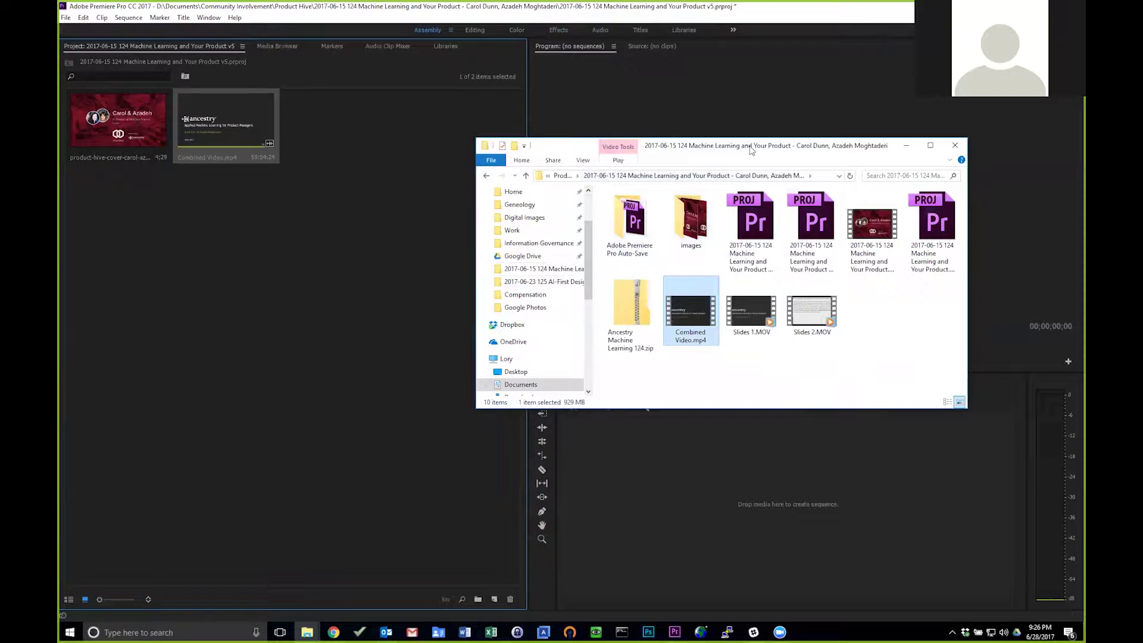
drag(752, 150, 1085, 150)
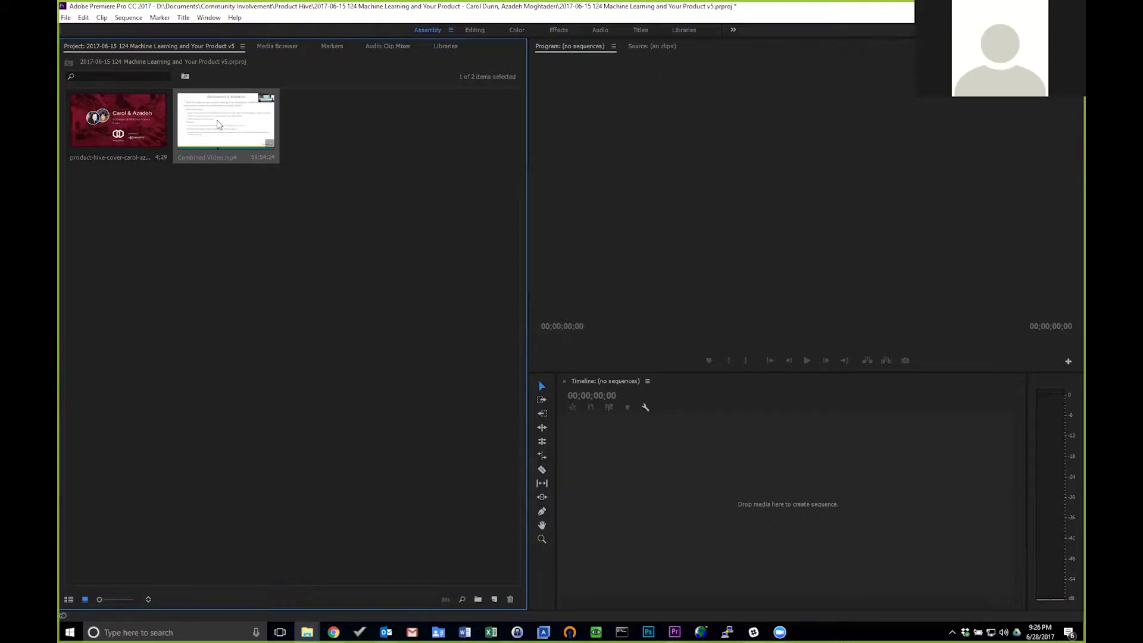
Create a sequence from the Product Hive cover image and add Combined Video.mp4 after it
drag(119, 122, 685, 523)
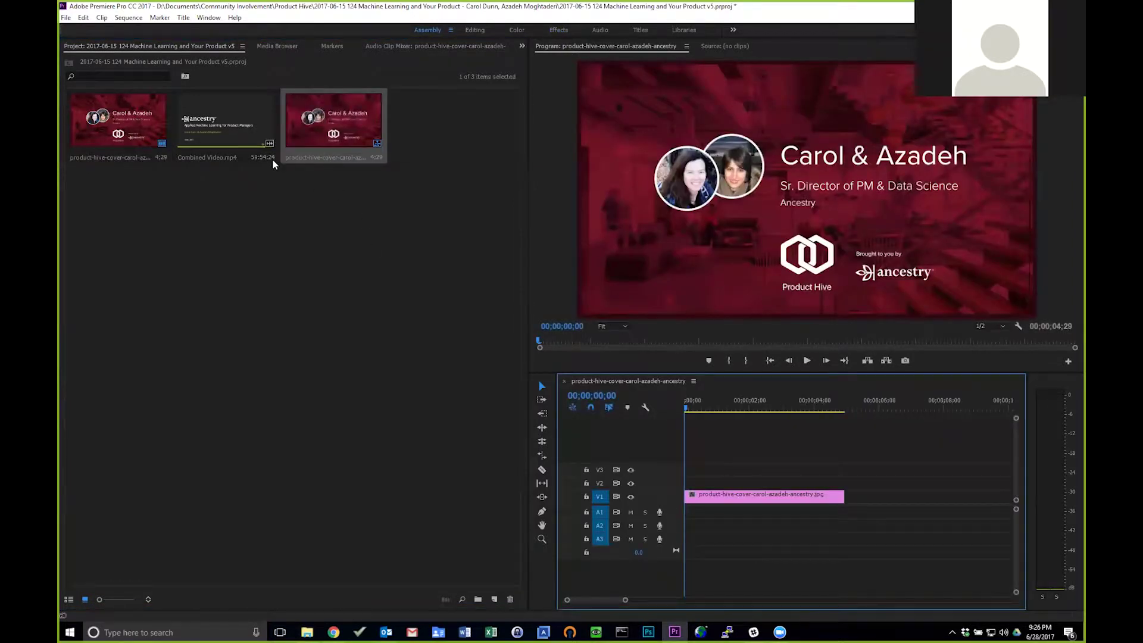
drag(203, 127, 965, 502)
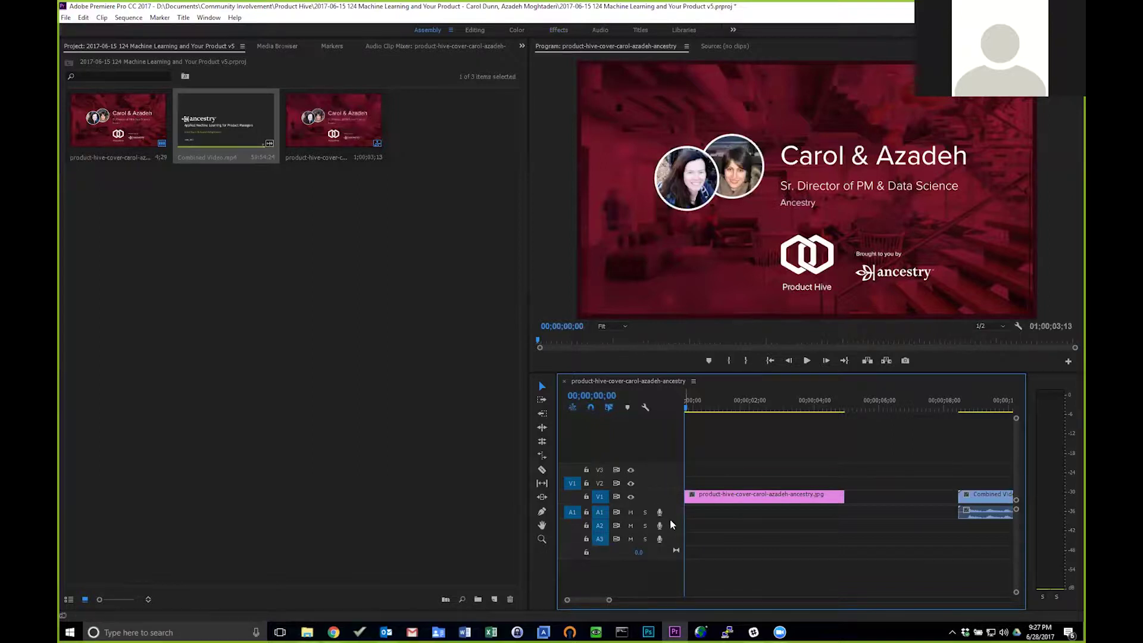
Delete the empty V3 video track from the sequence
right_click(664, 472)
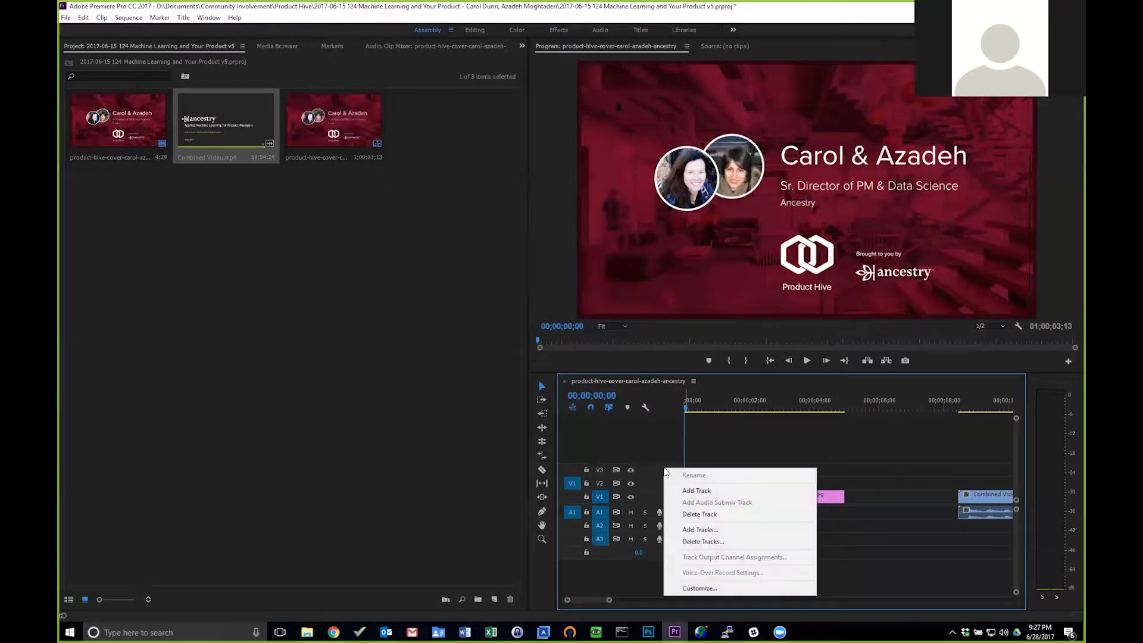
click(690, 512)
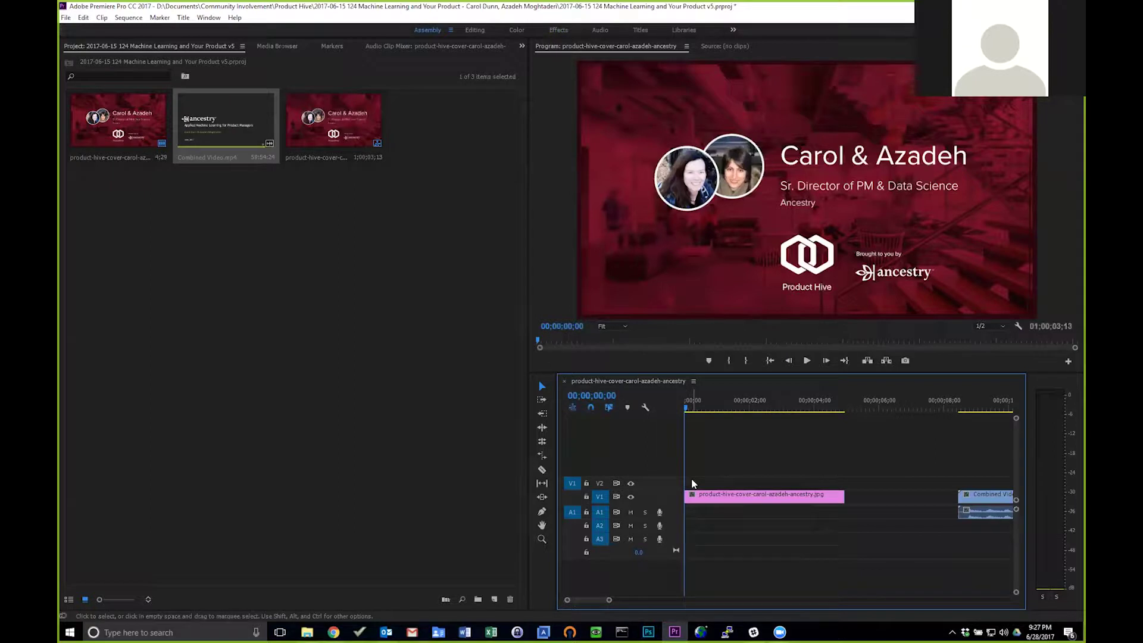
Scrub through the cover image and blank gap, settling near 00;00;06;19, and make the timecode editable
drag(685, 407, 969, 414)
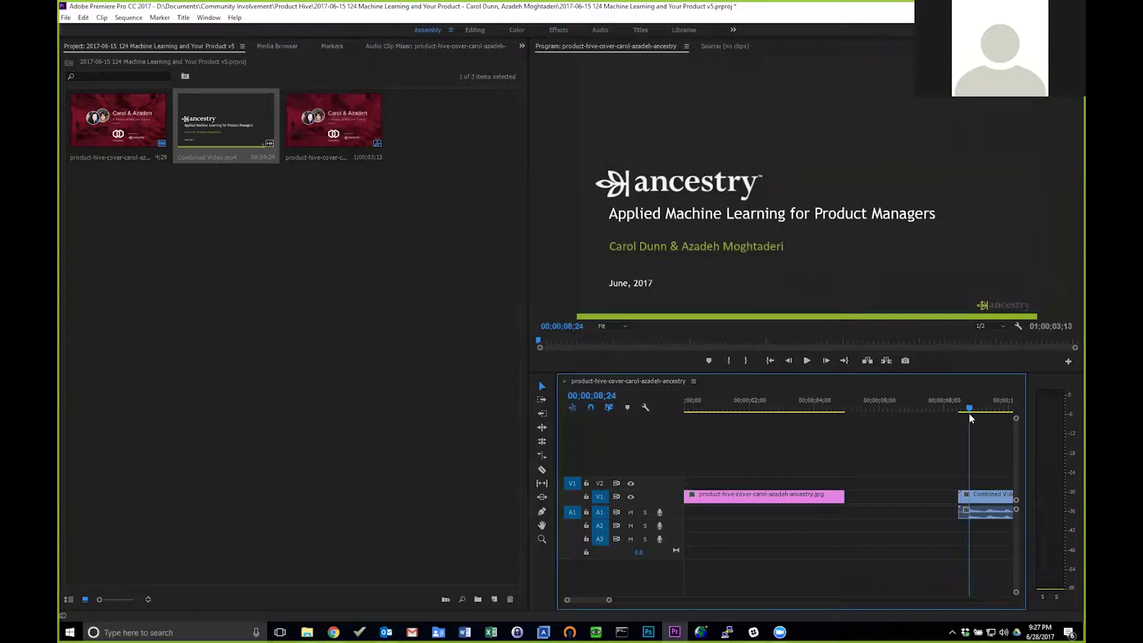
drag(969, 415, 886, 413)
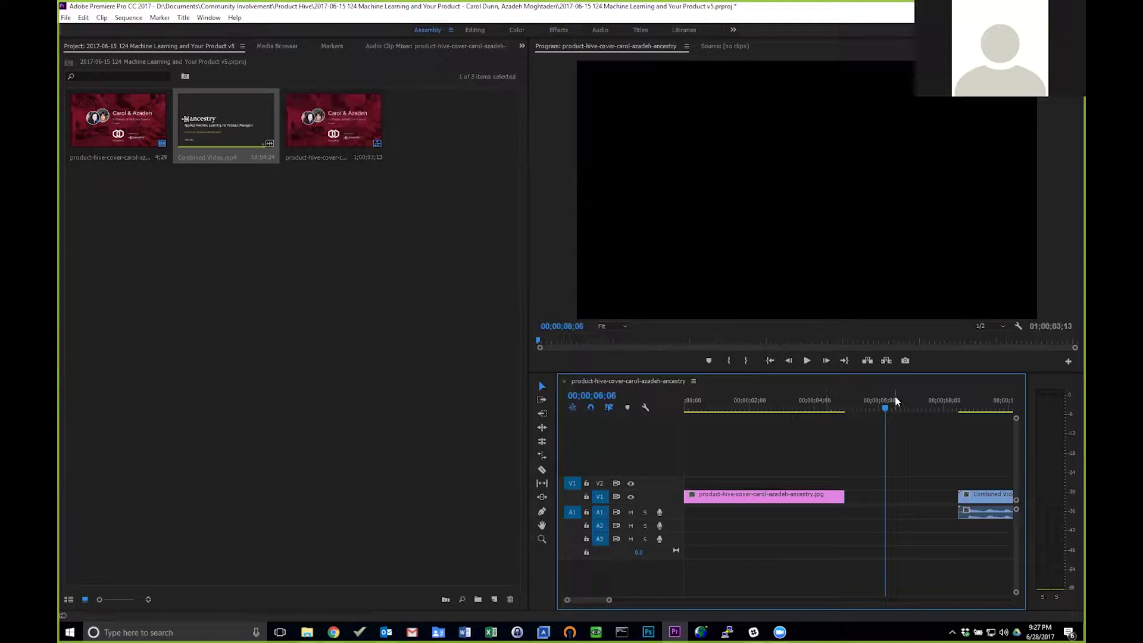
drag(887, 407, 914, 430)
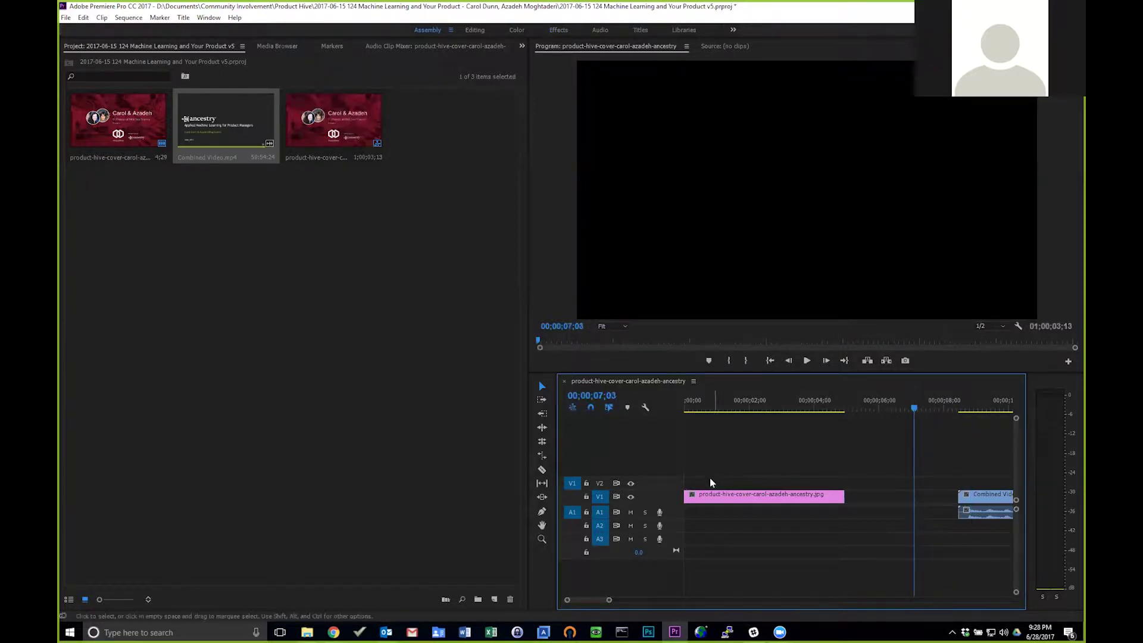
click(911, 409)
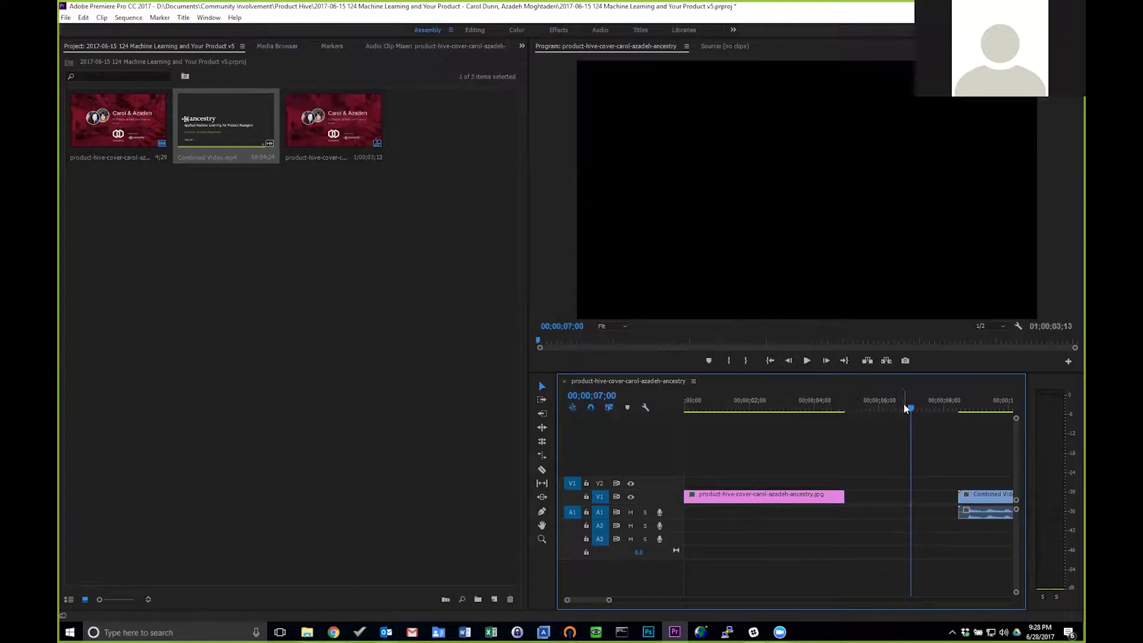
drag(906, 410, 867, 408)
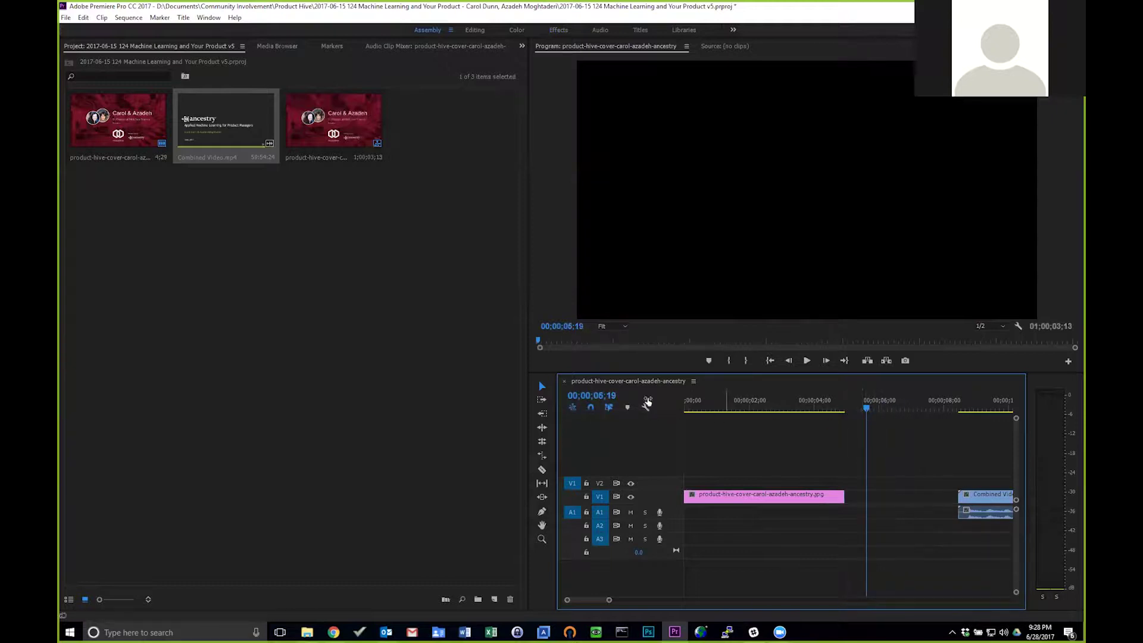
click(605, 397)
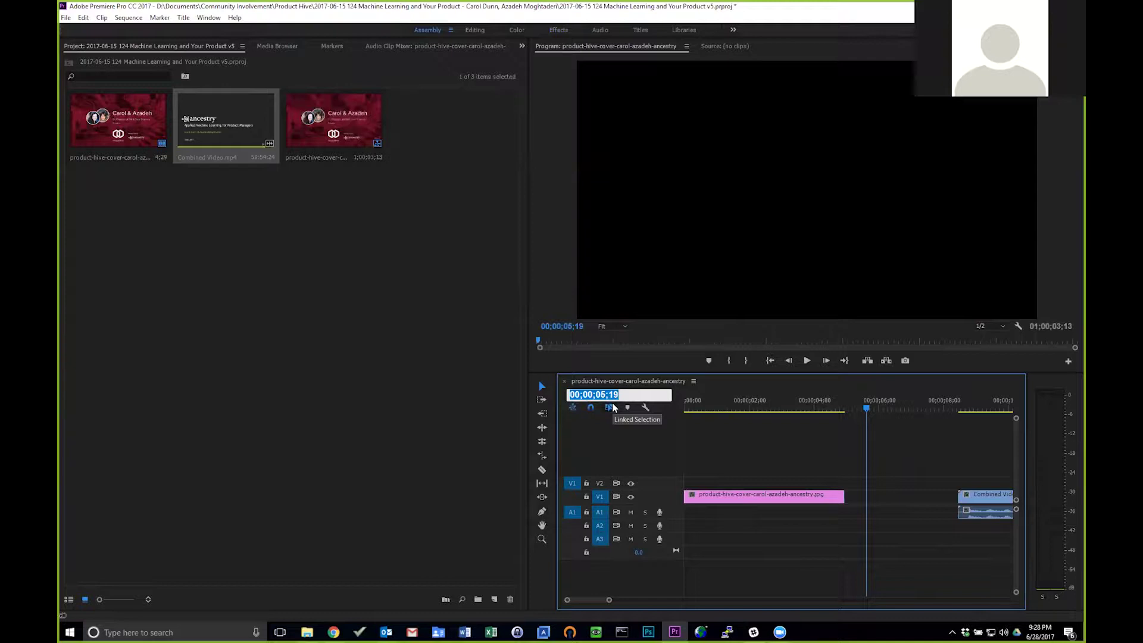
Move the playhead to 00;00;01;00 by entering the timecode
click(602, 394)
drag(602, 395, 617, 395)
text(1)
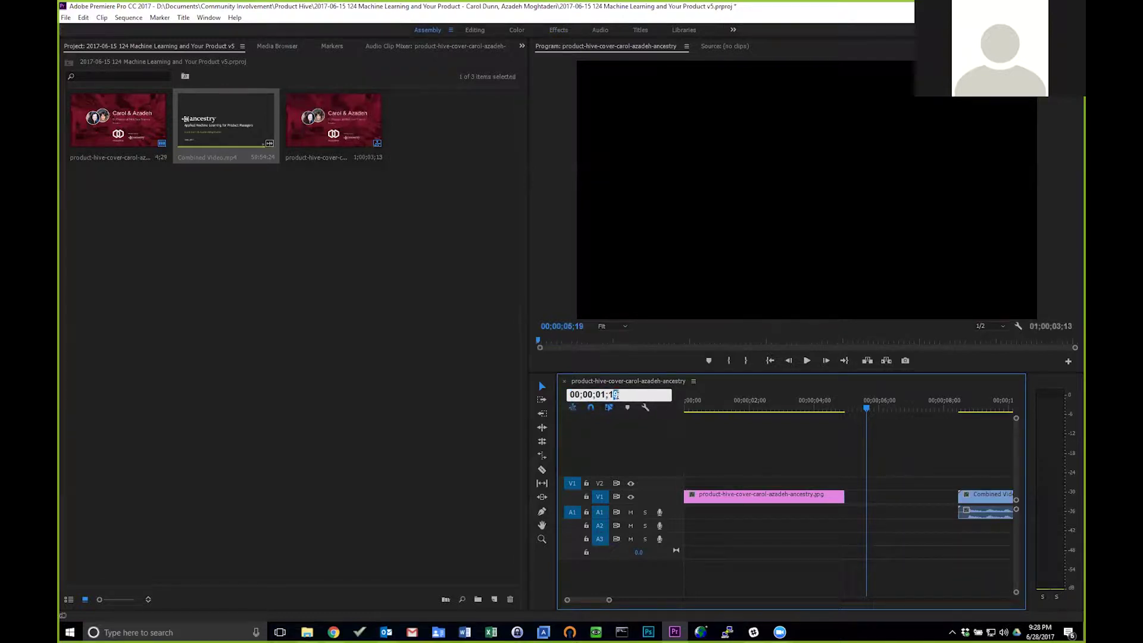
key(BackSpace)
key(BackSpace)
text(00)
key(Return)
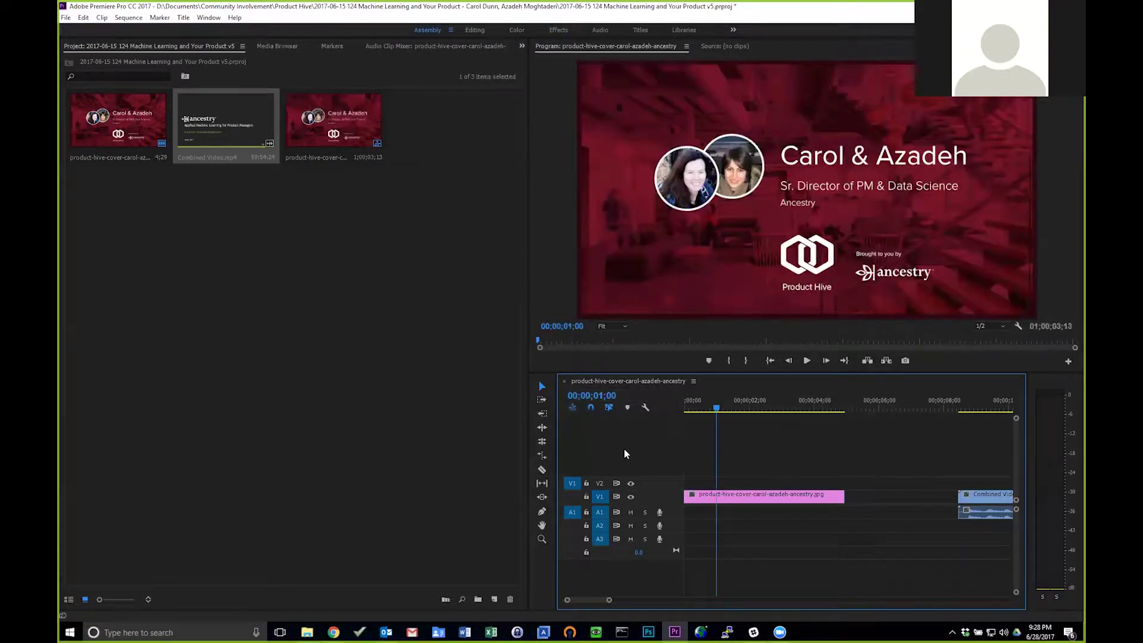
Make the cover image clip start at 1 second, then set the current time to 00;00;06;00
drag(730, 499, 762, 499)
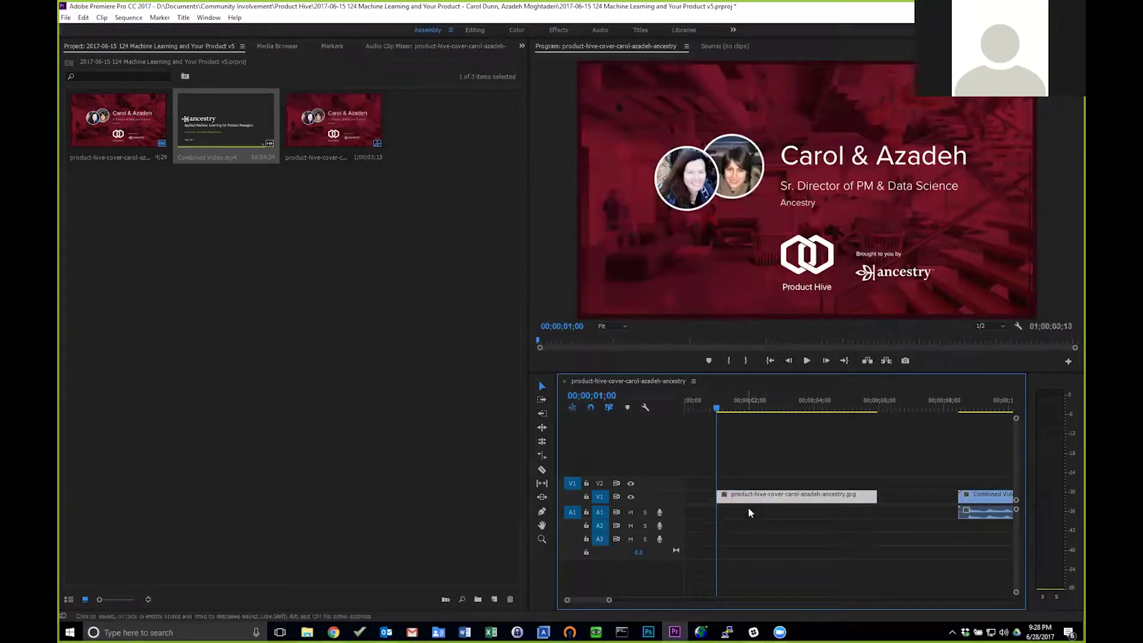
mouse_move(760, 500)
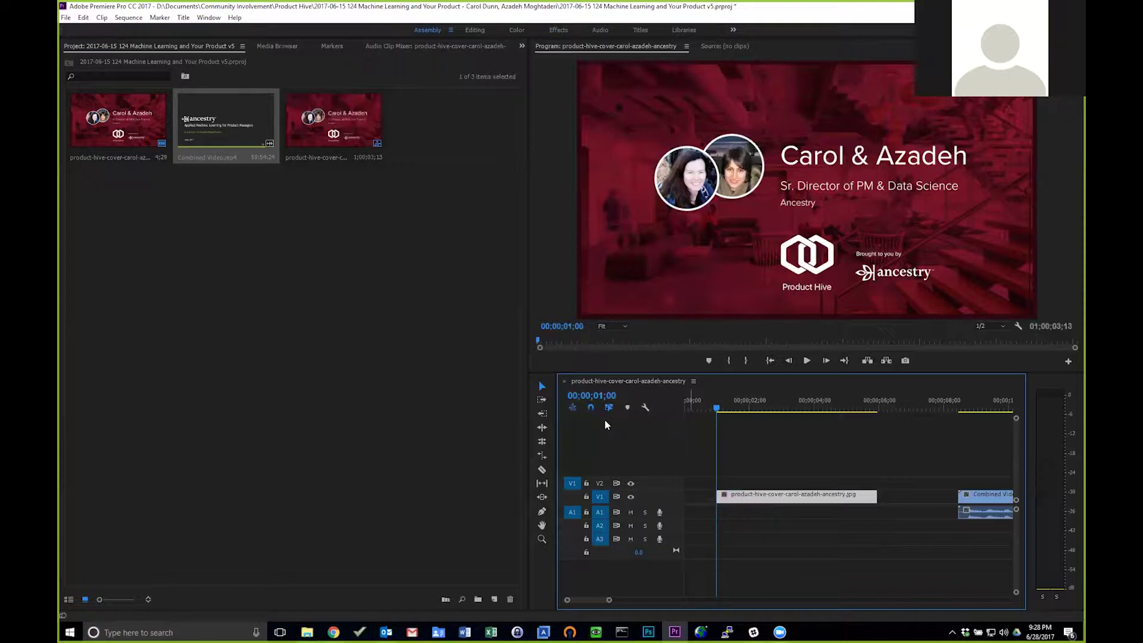
click(598, 396)
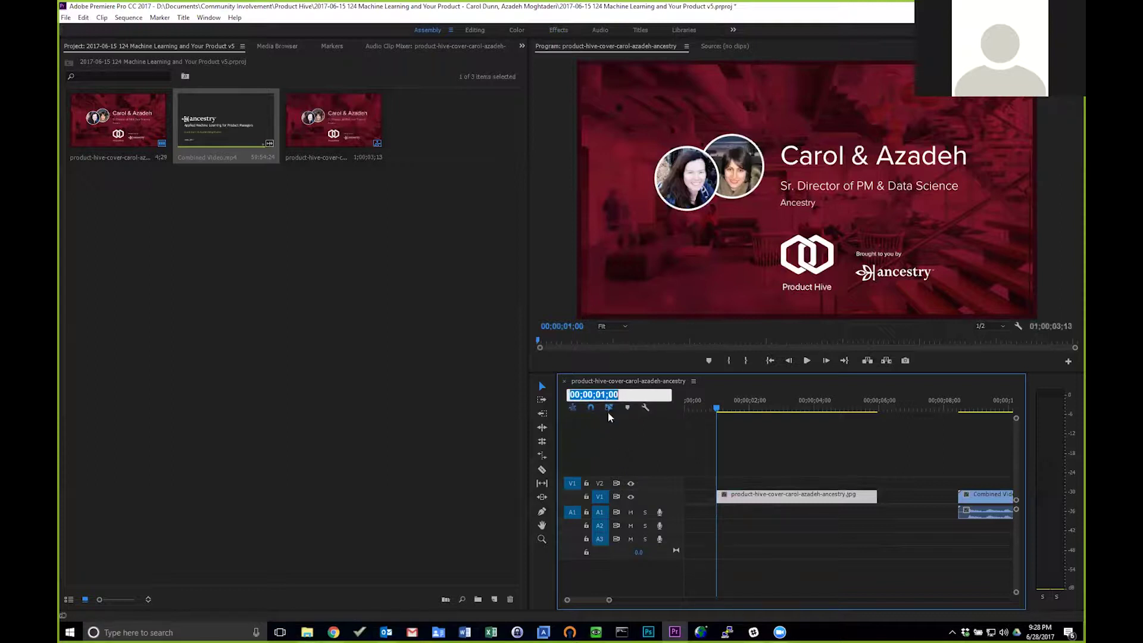
click(607, 395)
key(Return)
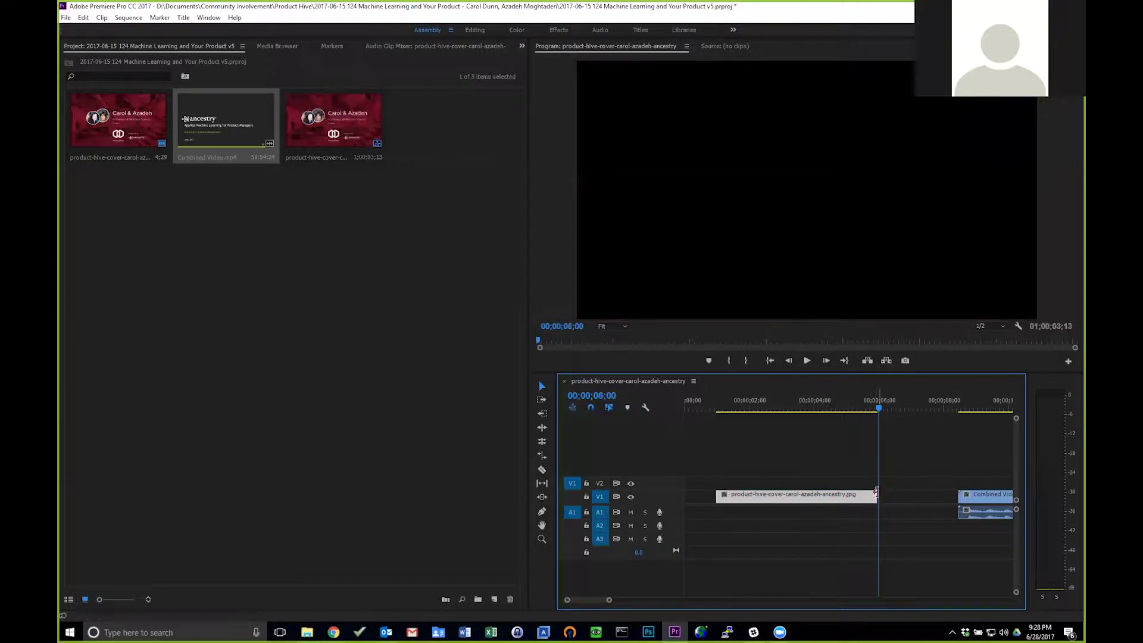
Extend the cover image to the 6-second mark and slide Combined Video.mp4 left to close the gap
drag(872, 496, 878, 496)
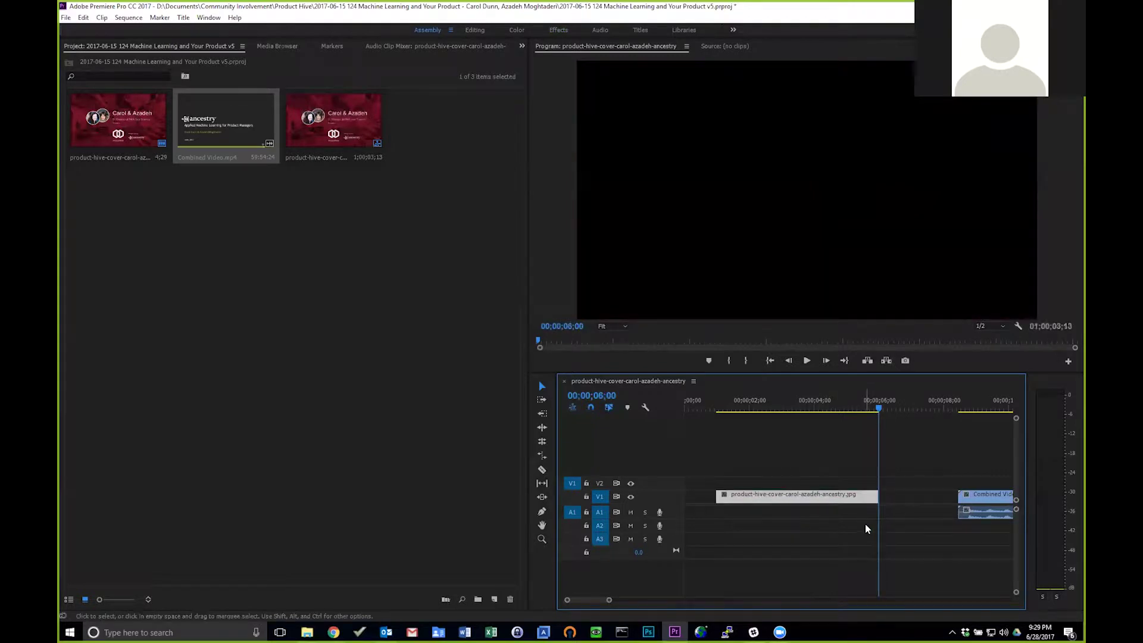
mouse_move(879, 408)
mouse_down()
mouse_move(713, 413)
mouse_move(892, 424)
mouse_up()
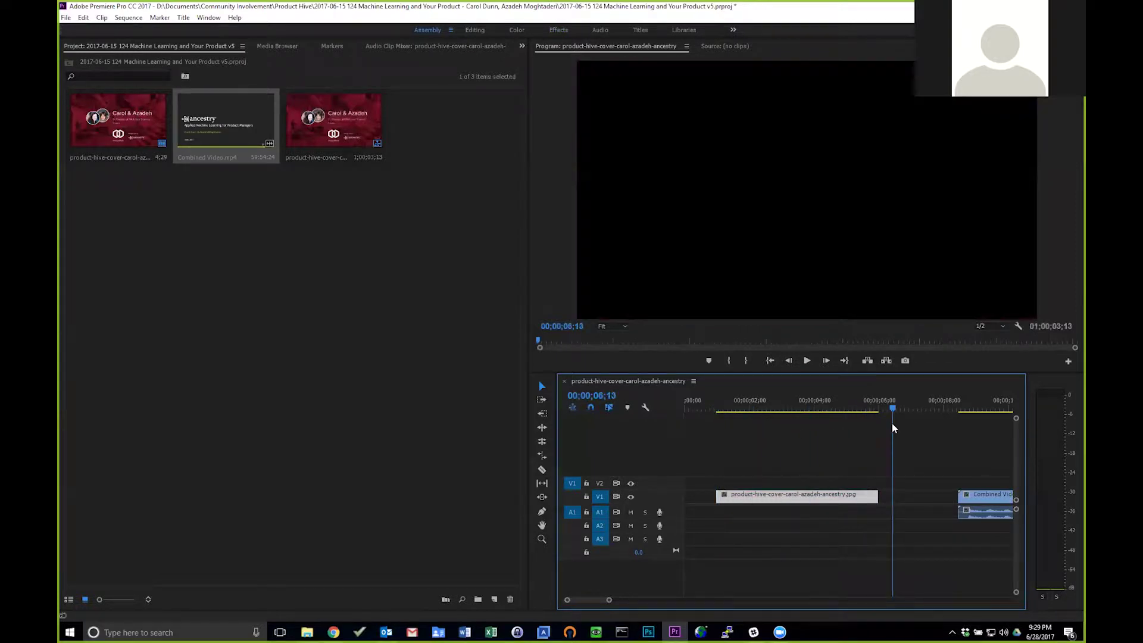
drag(892, 423, 852, 423)
drag(977, 493, 902, 501)
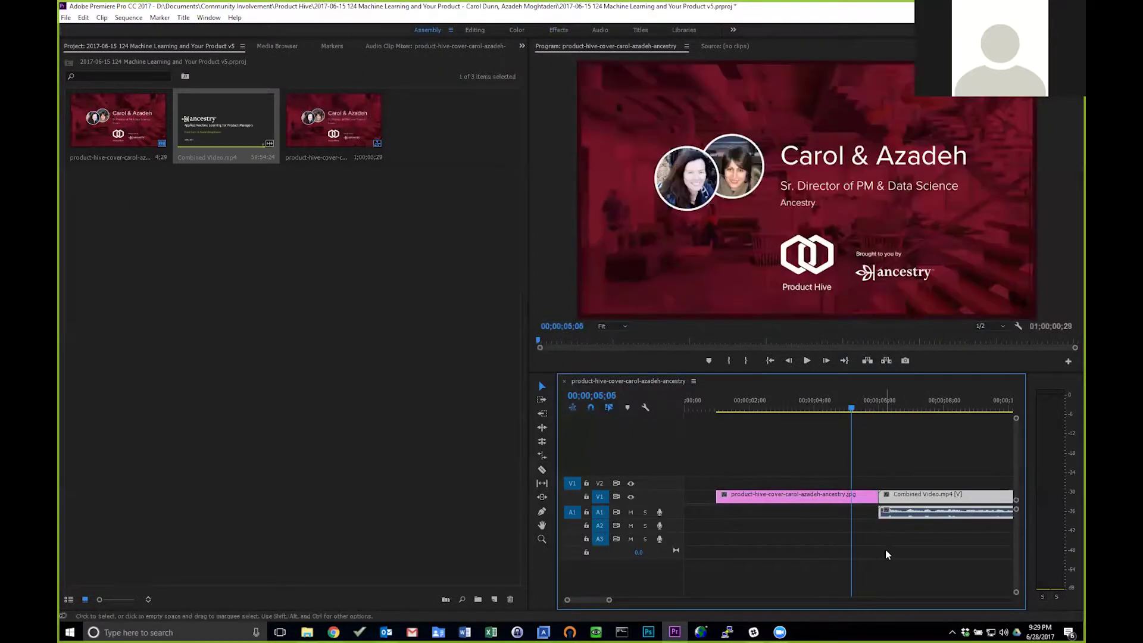
Play the sequence from the start, then return to around the 6-second cut
drag(852, 410, 667, 412)
key(space)
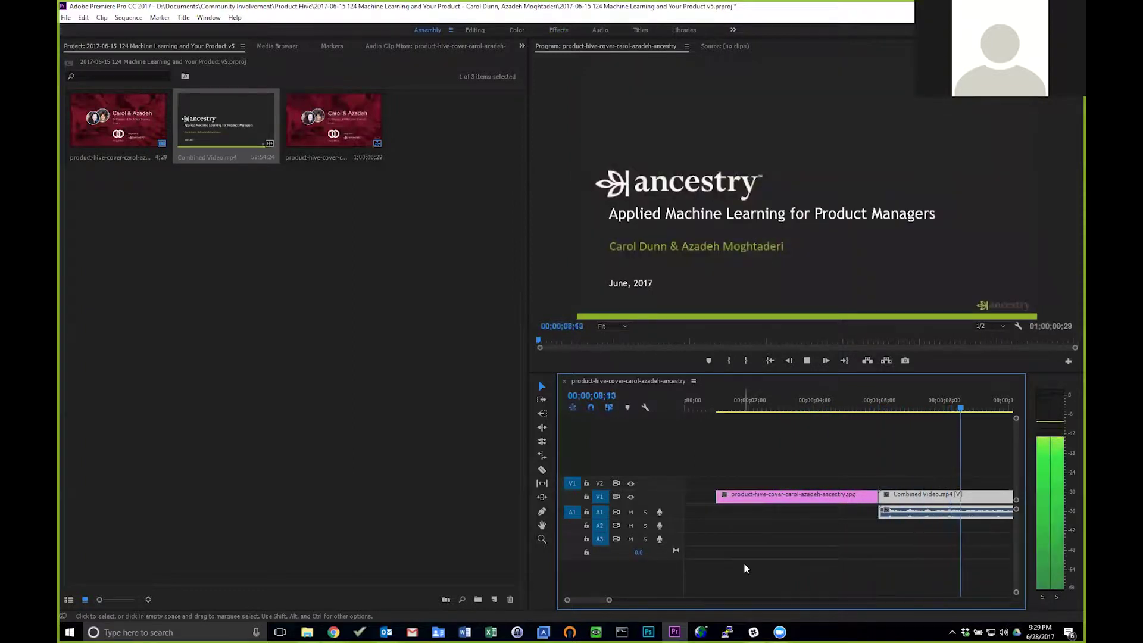
key(space)
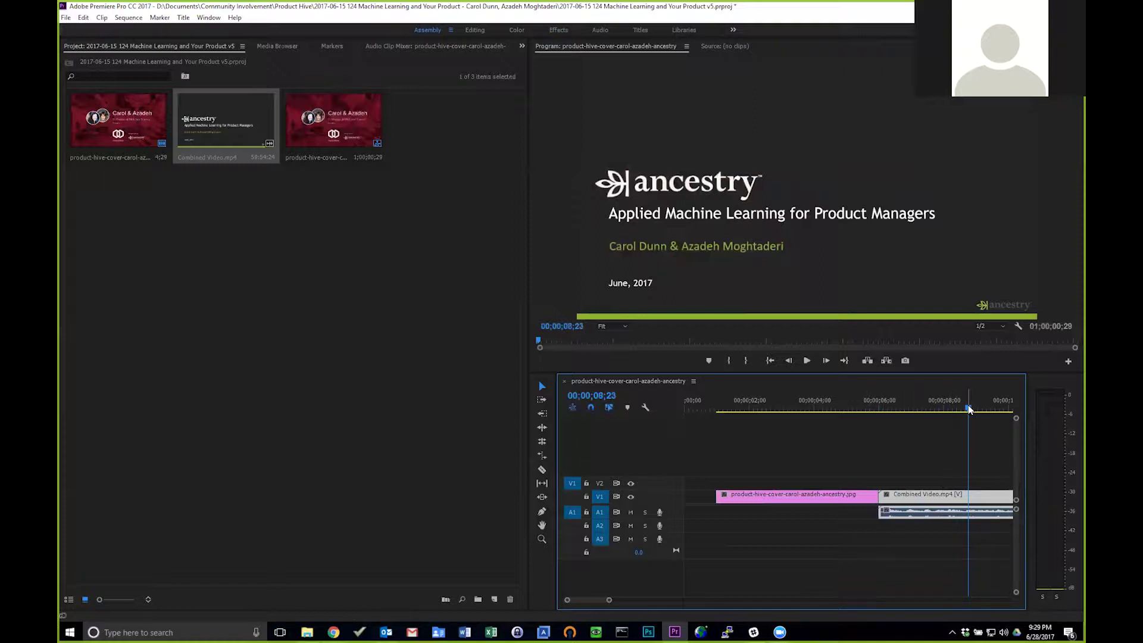
drag(968, 409, 714, 426)
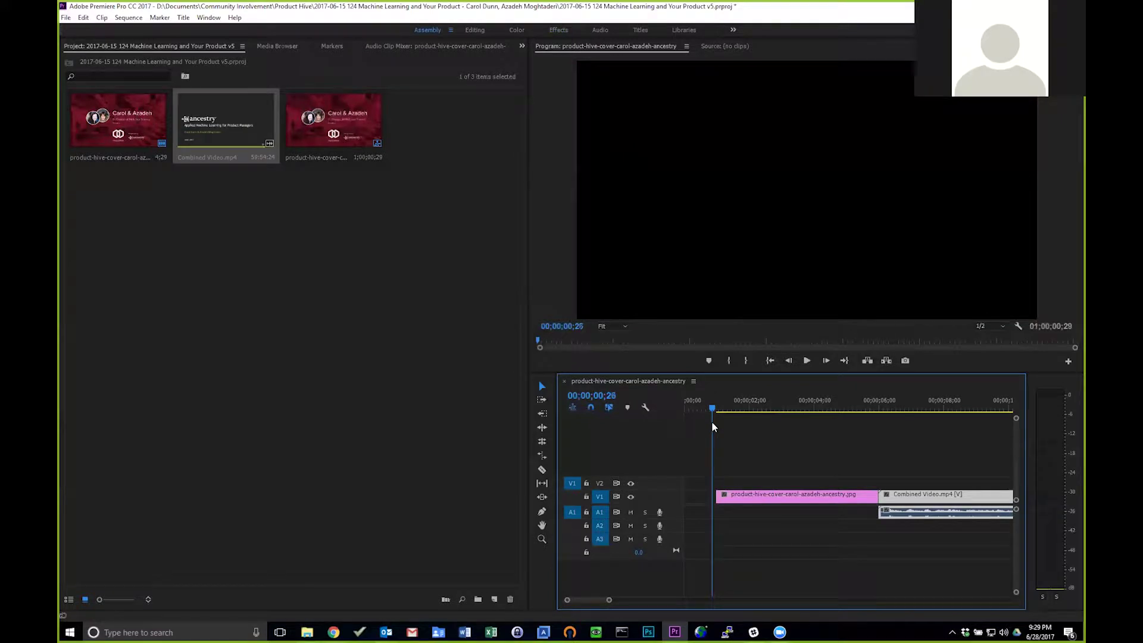
Switch to the Effects workspace layout
click(558, 31)
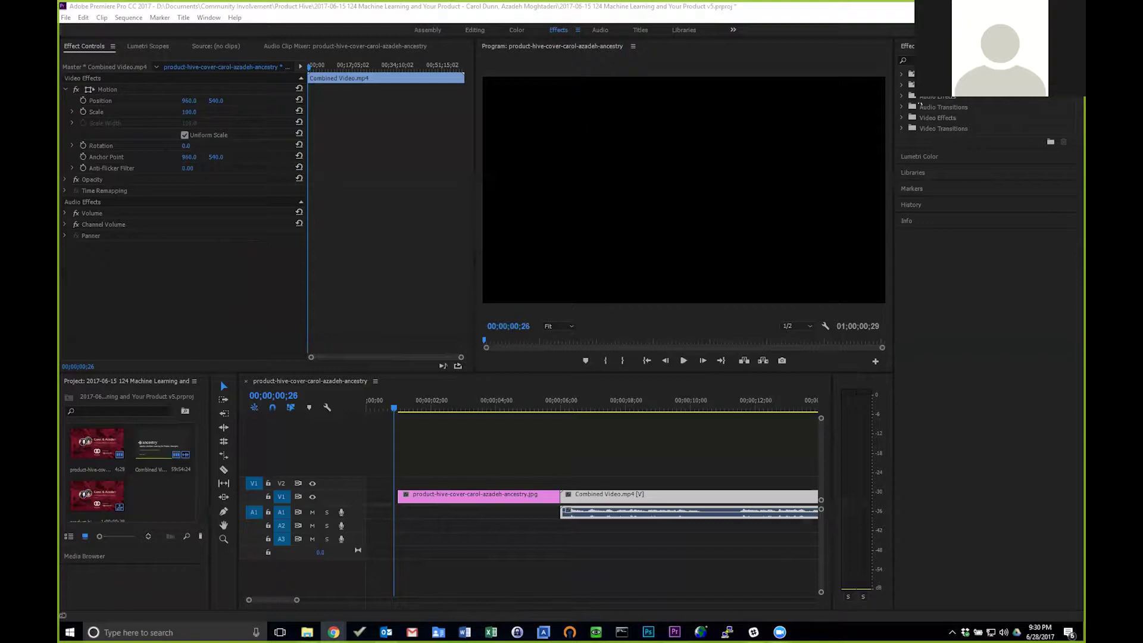
Search the Effects panel for 'cross', pick Cross Dissolve, and try it on the cover image clip
click(917, 61)
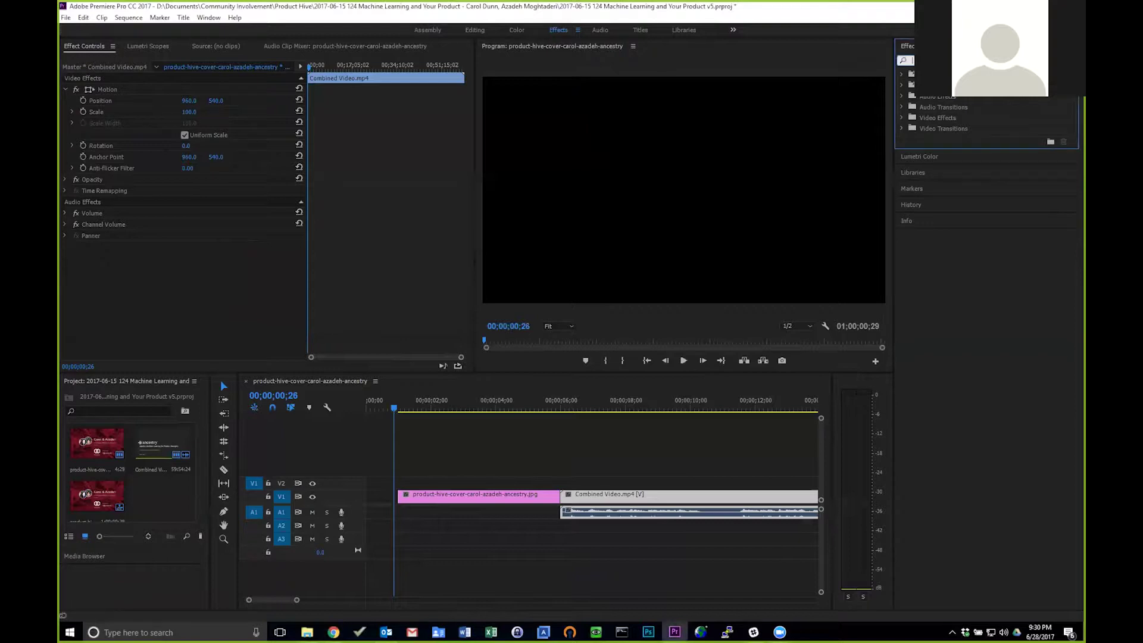
text(c)
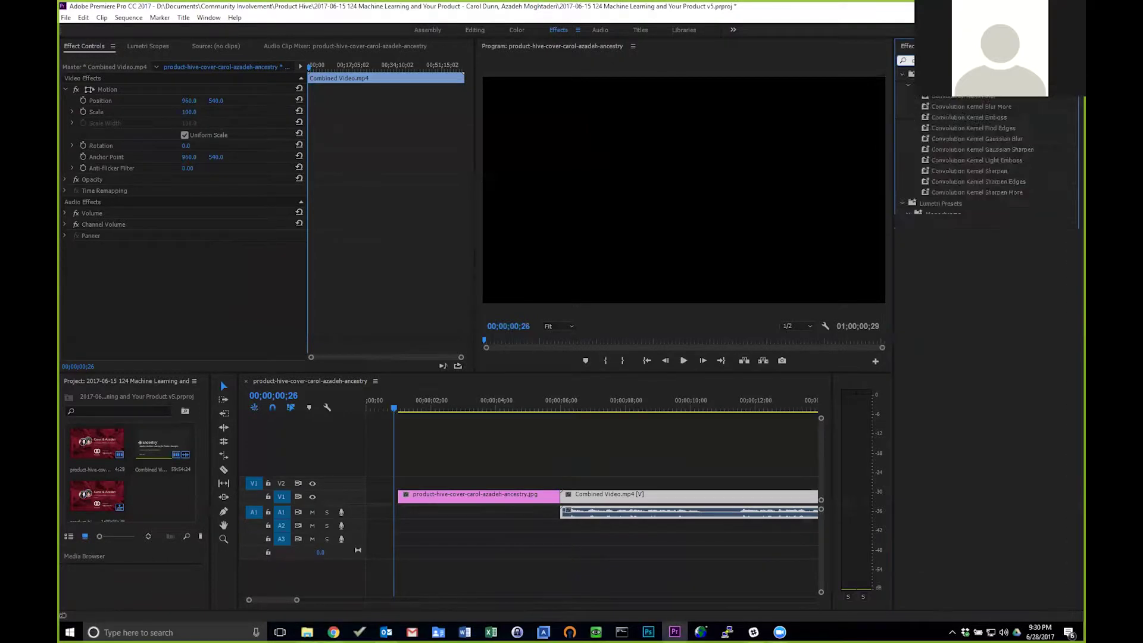
text(ross)
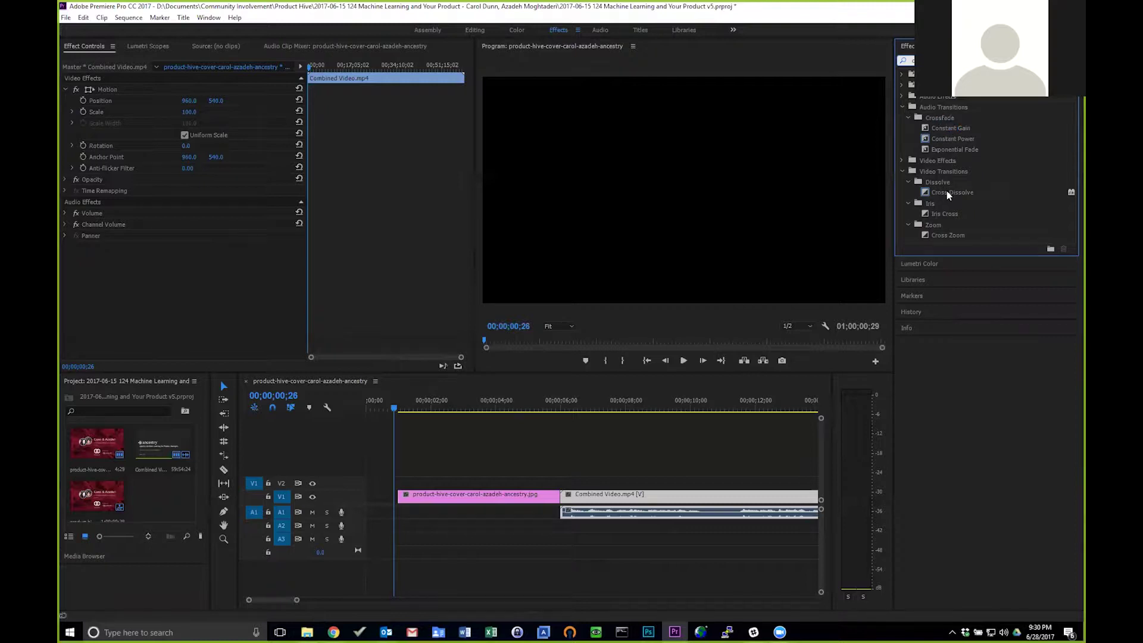
key(alt+Tab)
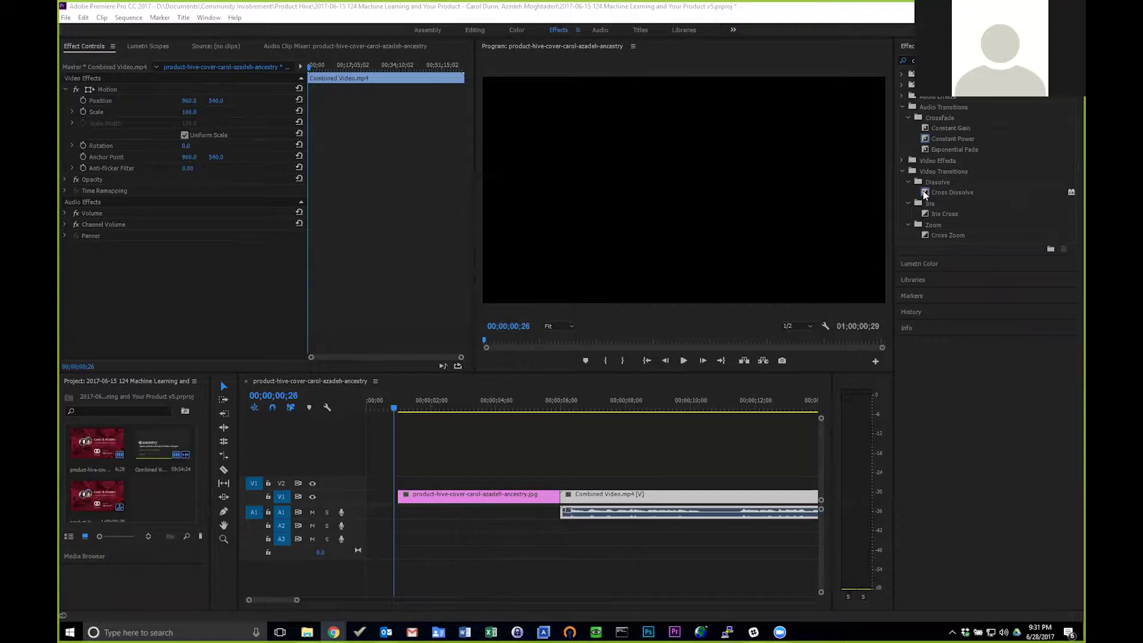
click(926, 193)
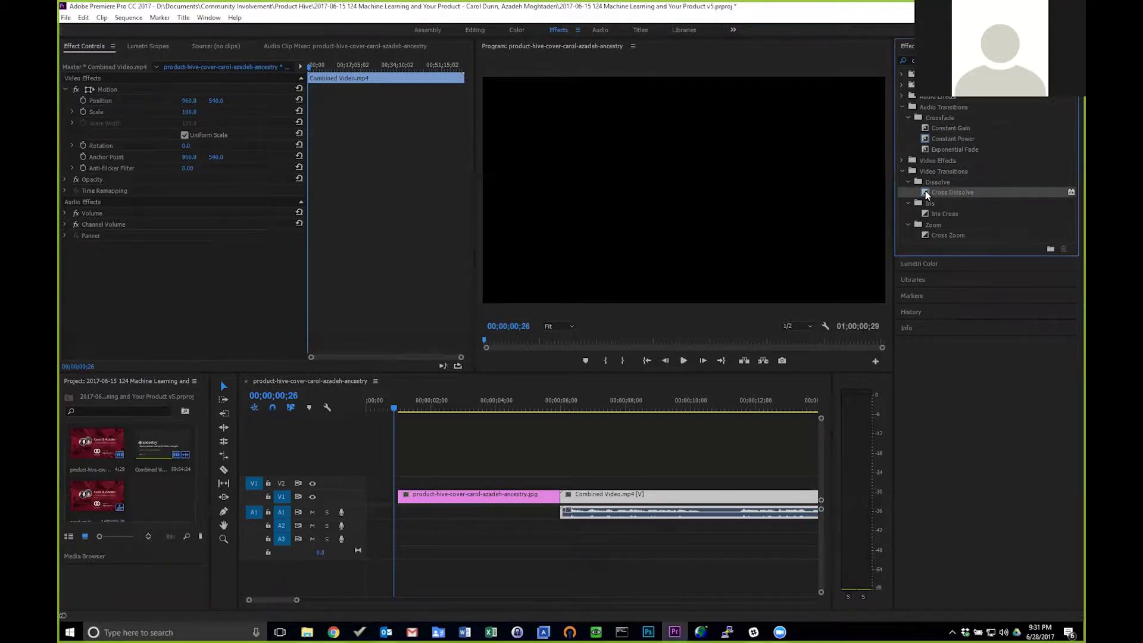
drag(927, 195, 480, 461)
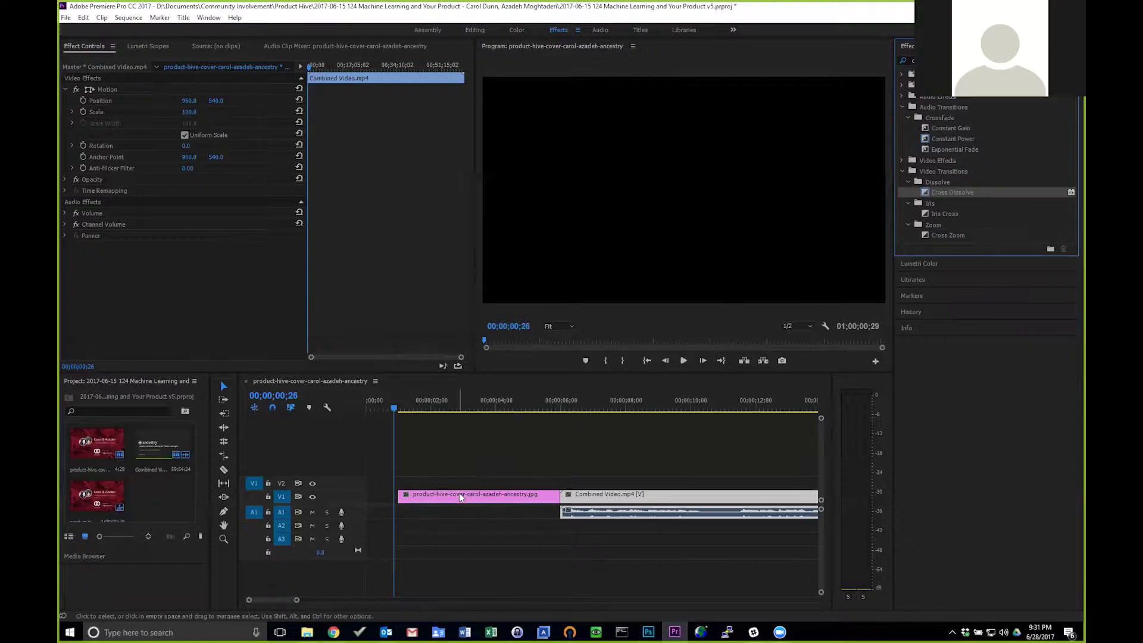
click(474, 470)
Add a Cross Dissolve at the start of the cover image and preview the fade-in
click(423, 500)
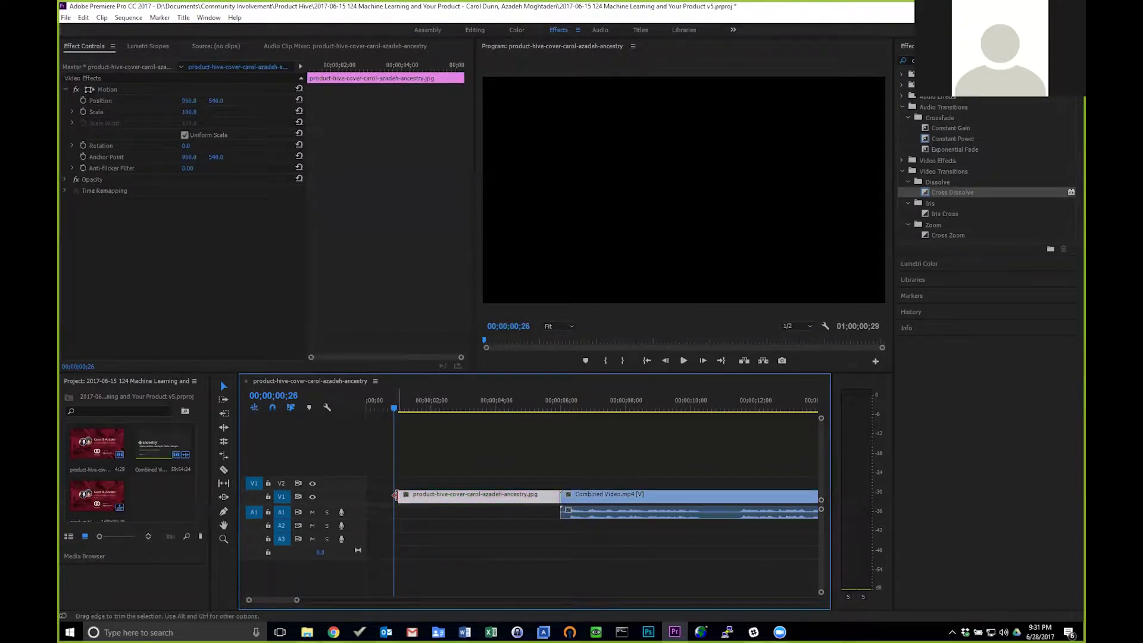
click(932, 195)
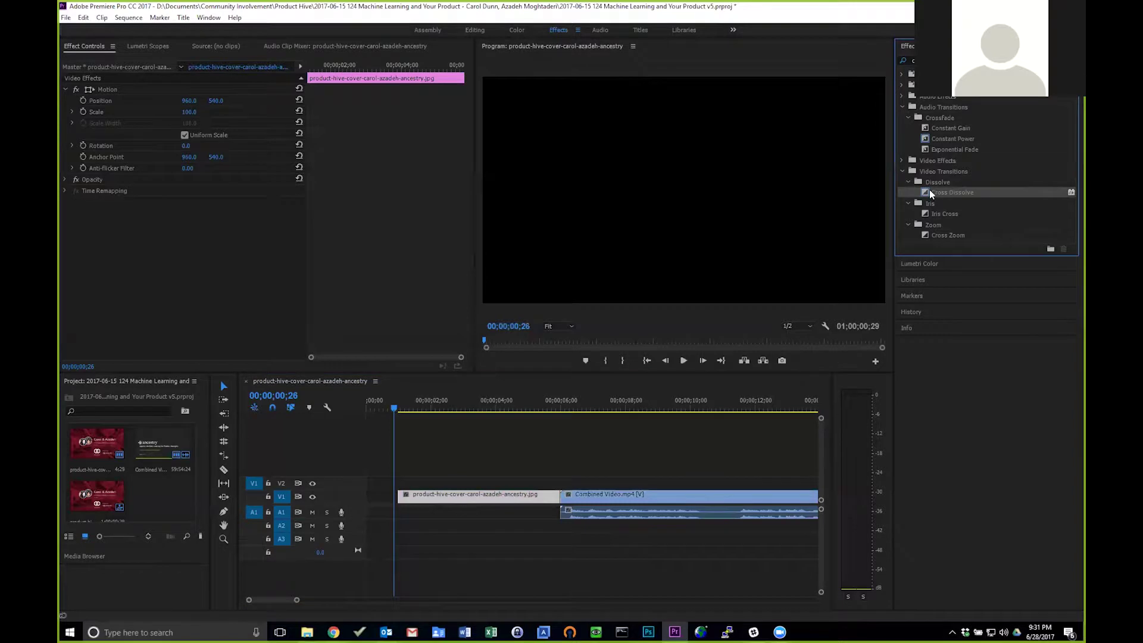
drag(931, 194, 430, 481)
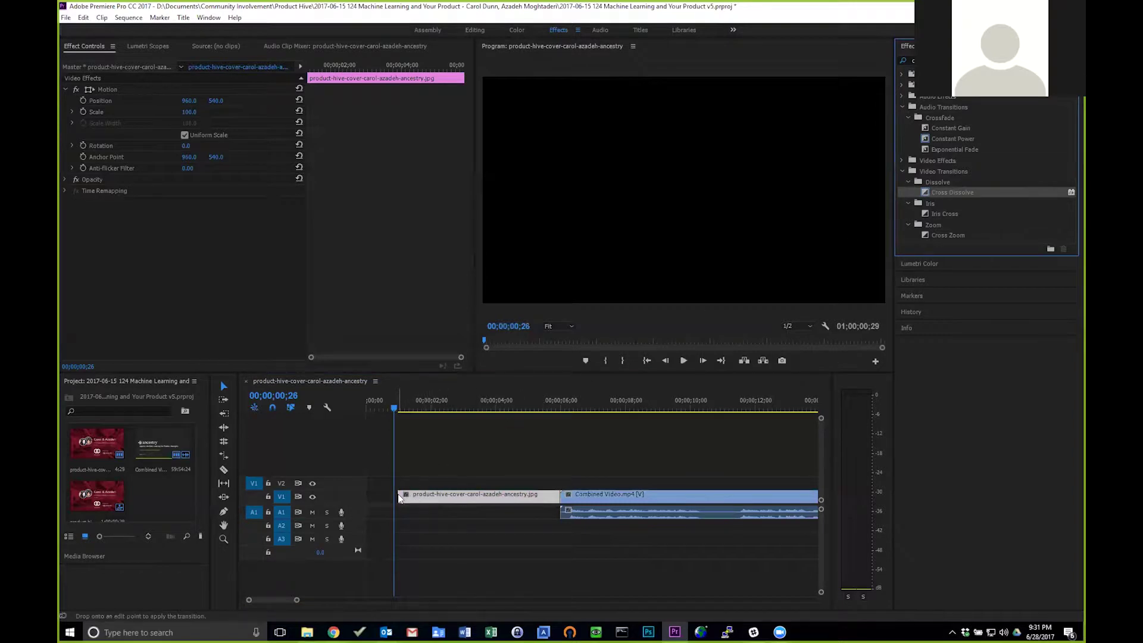
drag(399, 498, 407, 503)
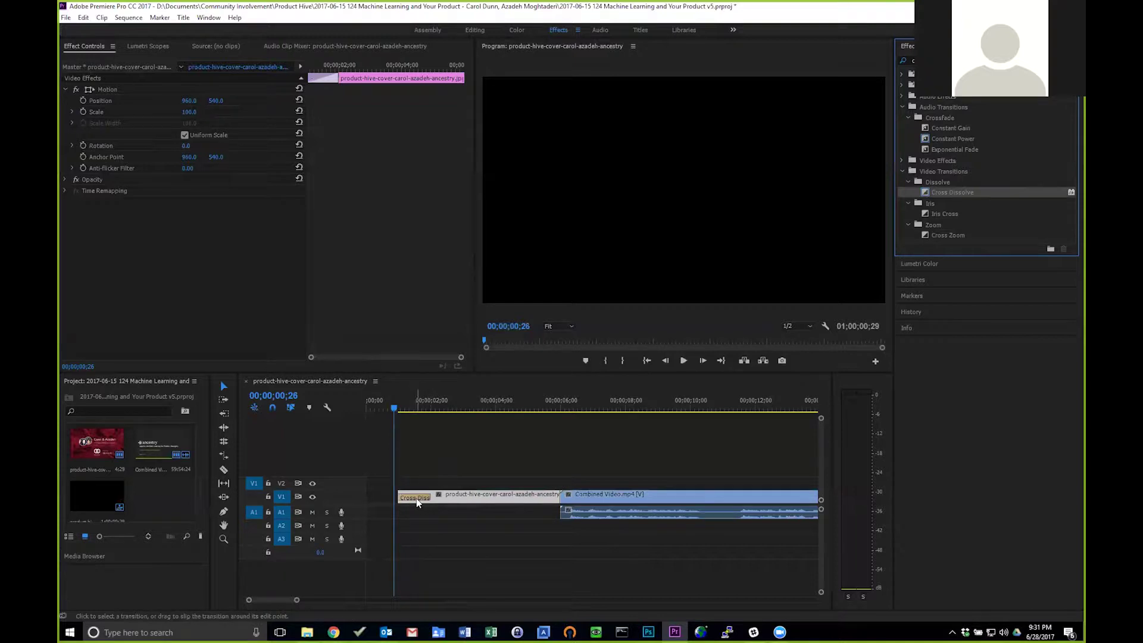
click(395, 407)
drag(397, 410, 375, 415)
key(space)
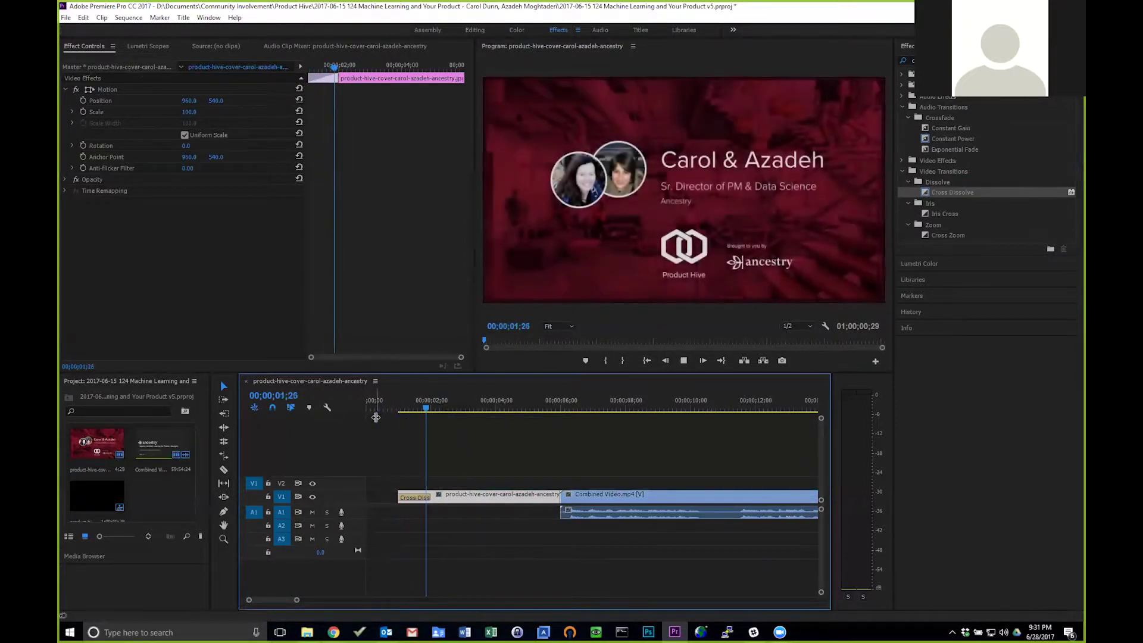
key(space)
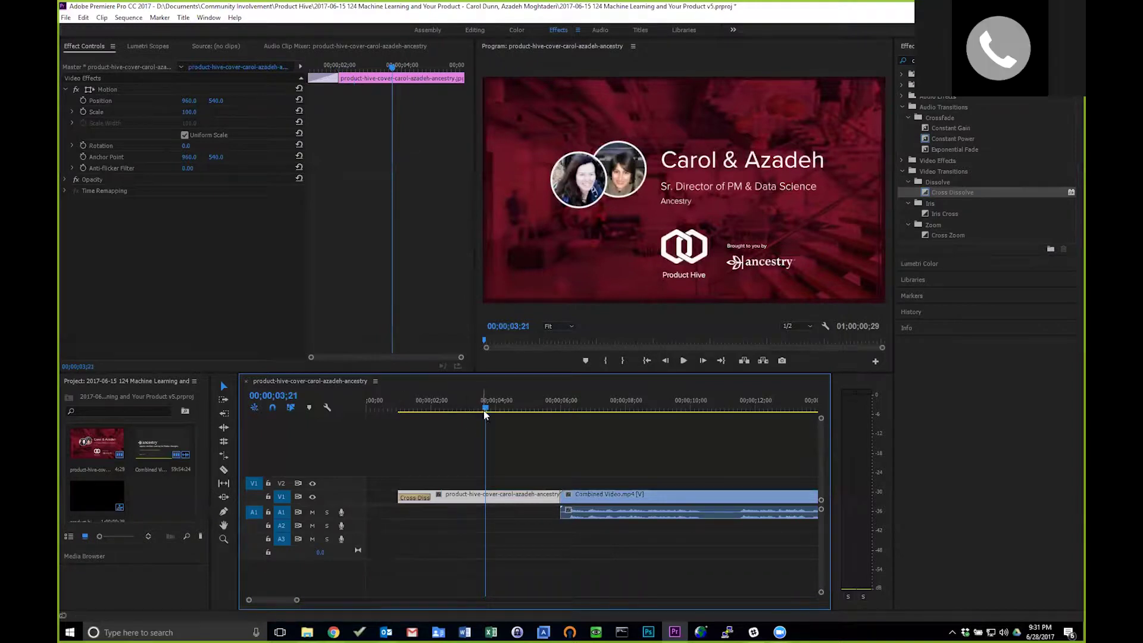
Add a second Cross Dissolve at the cut between the cover image and Combined Video.mp4
drag(485, 407, 513, 409)
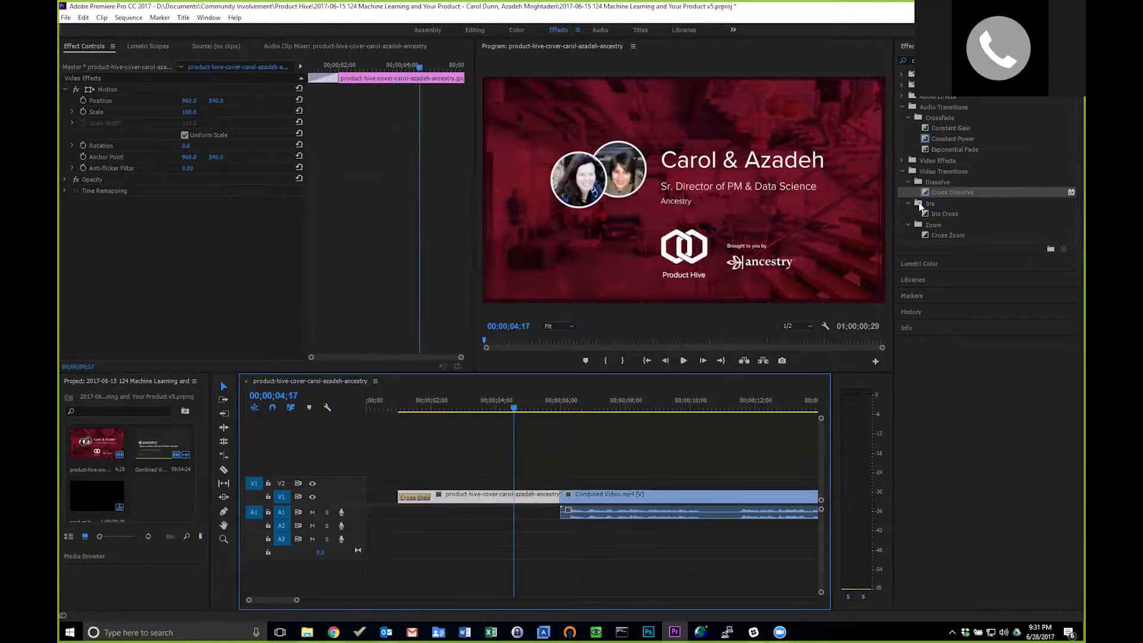
mouse_move(514, 410)
mouse_down()
mouse_move(588, 408)
mouse_move(523, 413)
mouse_up()
drag(924, 192, 661, 464)
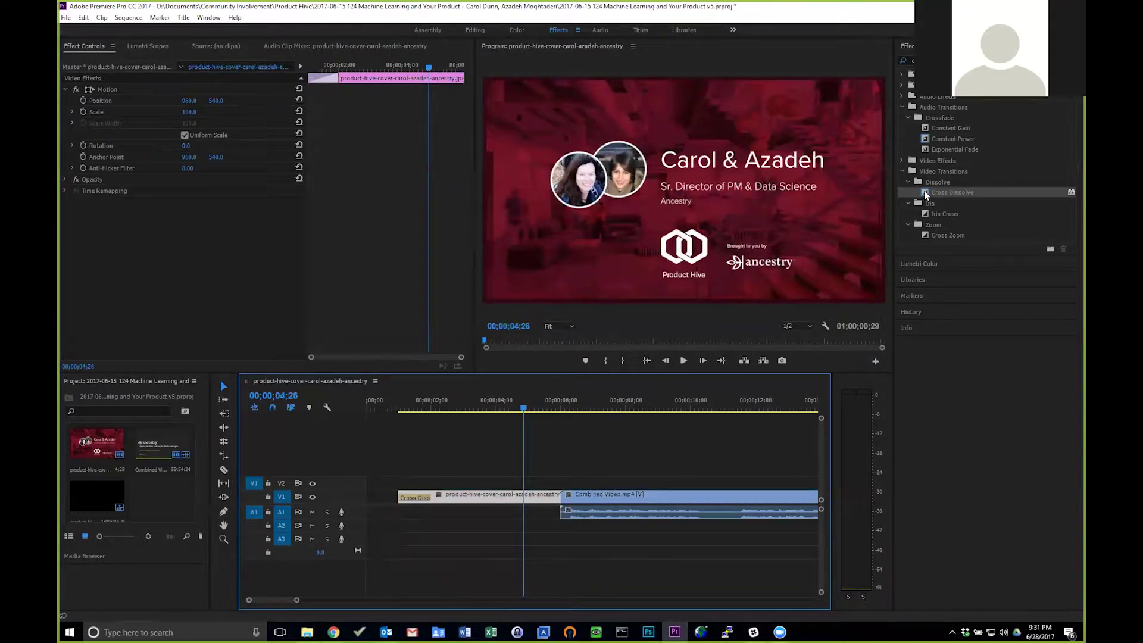
mouse_move(570, 496)
mouse_down()
mouse_move(539, 499)
mouse_move(561, 502)
mouse_up()
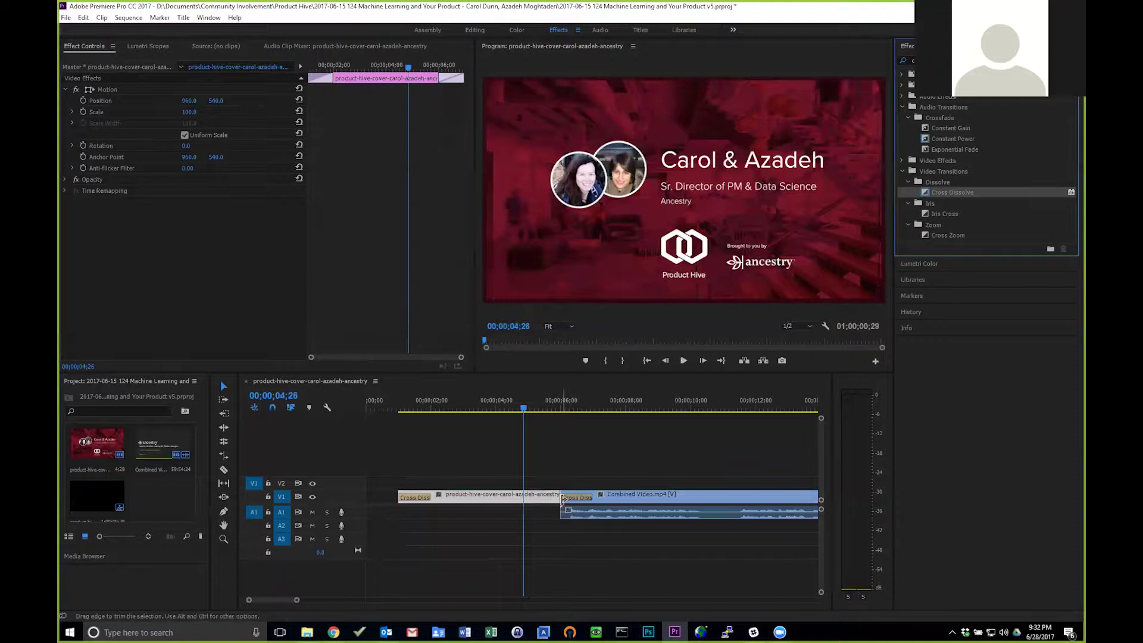
Align the cover-to-Combined Video Cross Dissolve to Center at Cut, then play the sequence back
click(524, 410)
drag(524, 410, 545, 424)
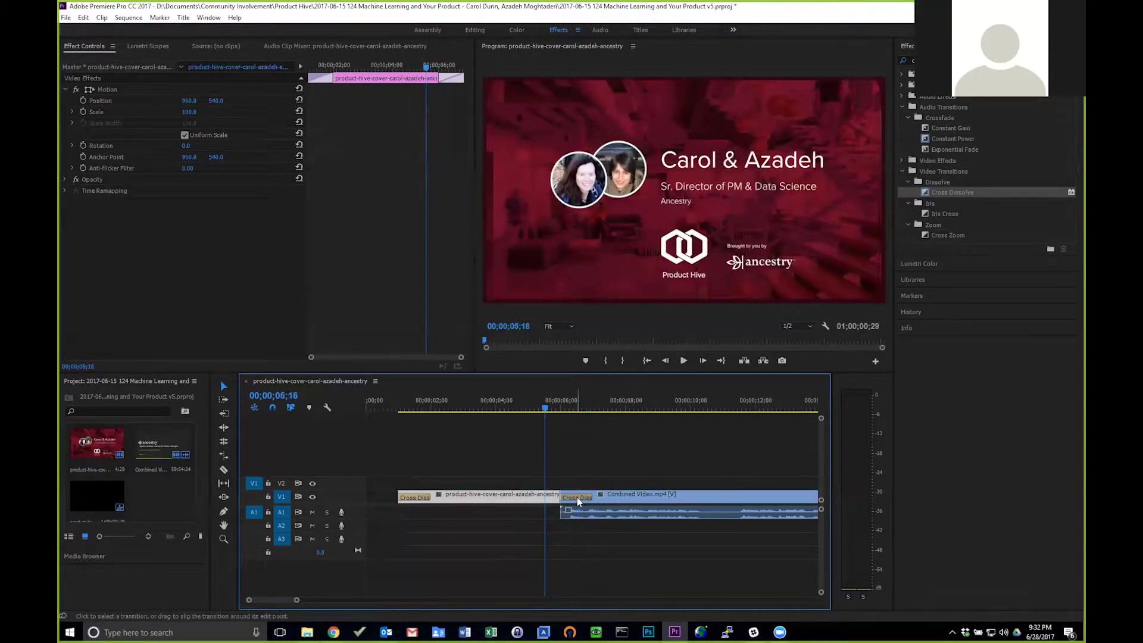
click(577, 498)
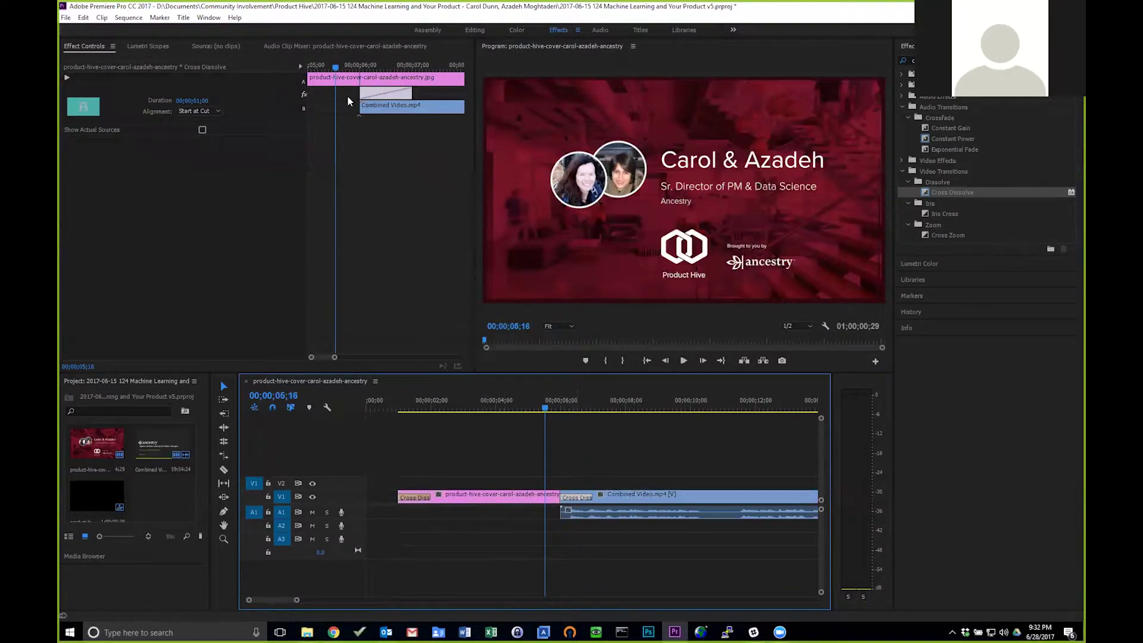
drag(378, 94, 354, 98)
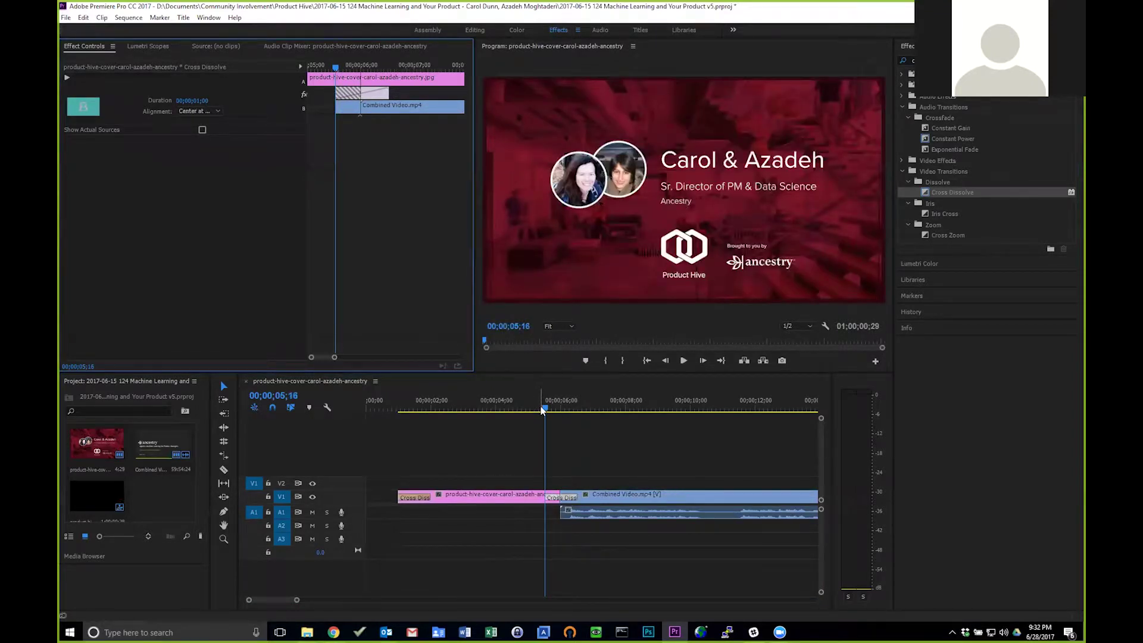
drag(543, 409, 344, 430)
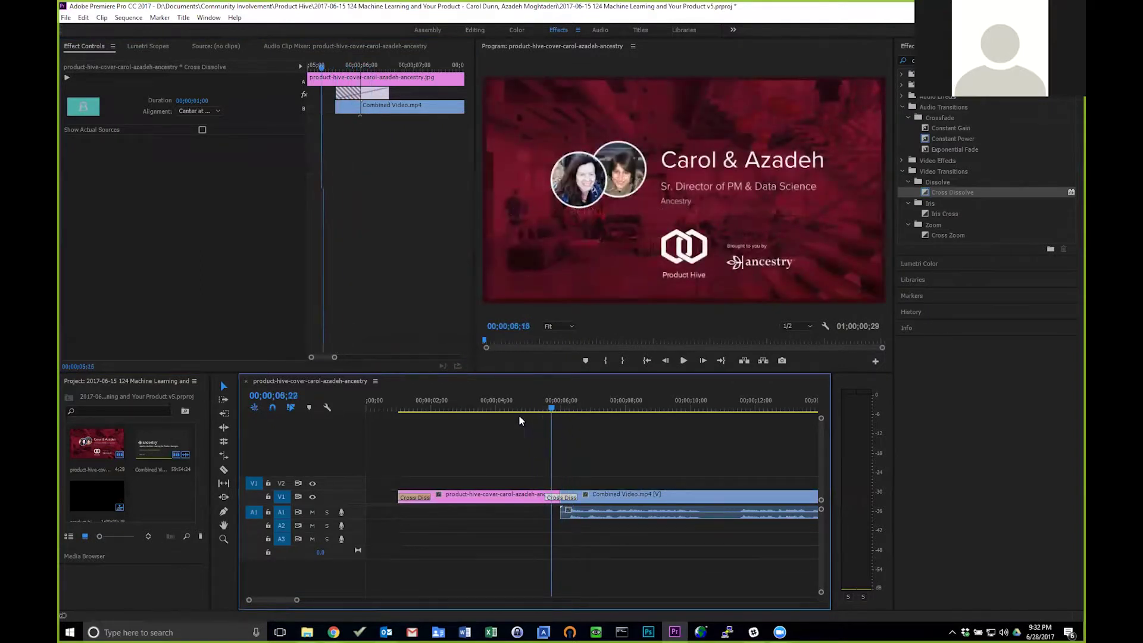
key(space)
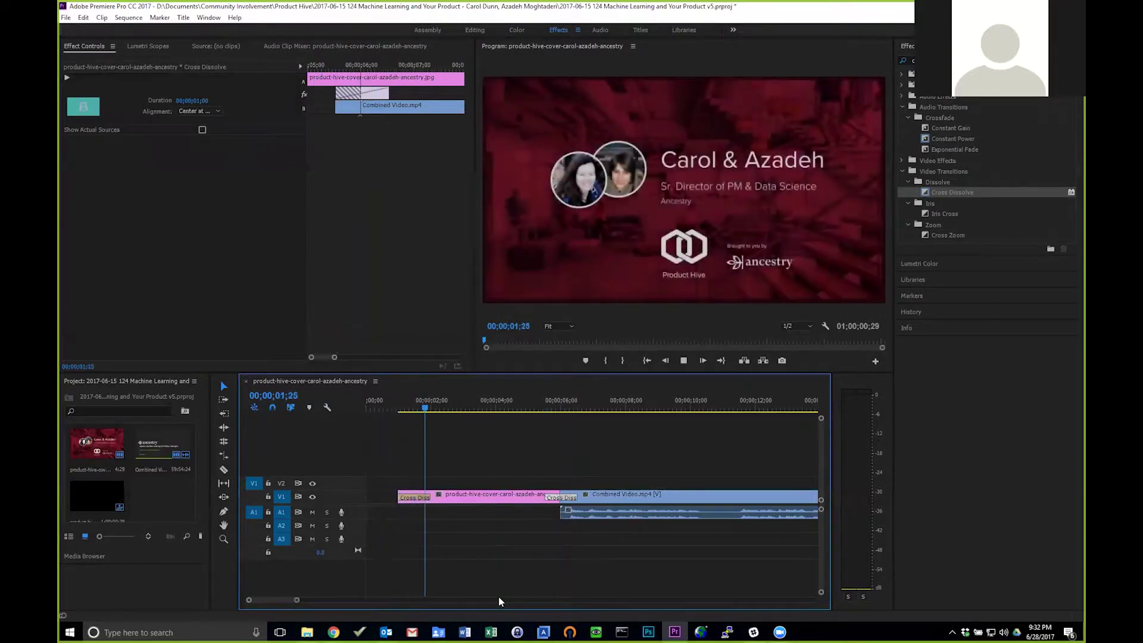
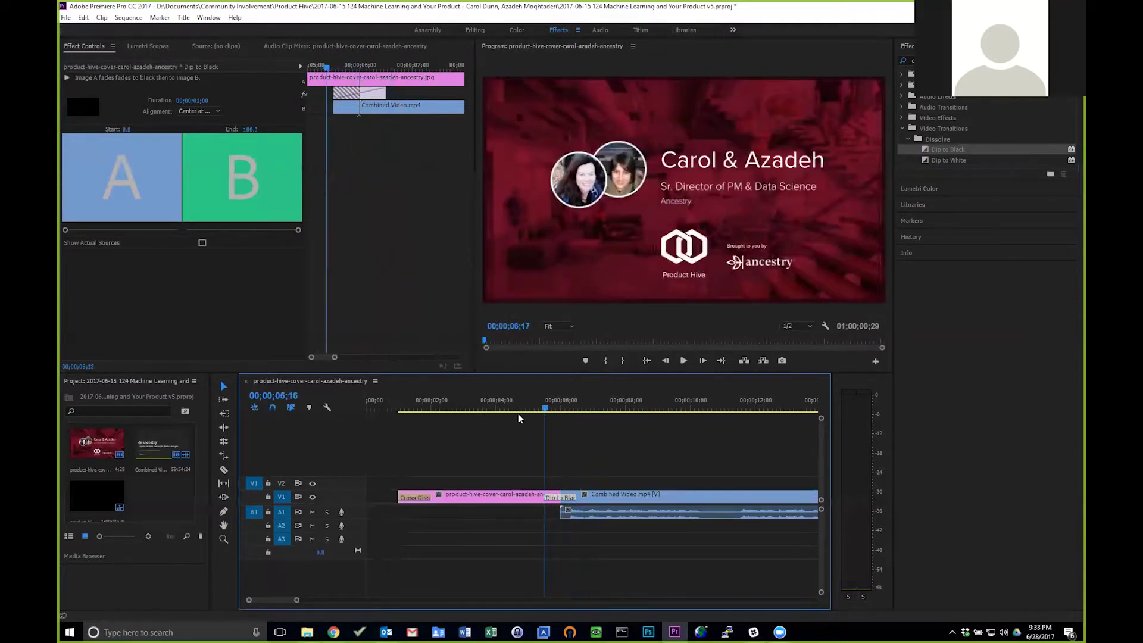
Apply a Constant Power crossfade at the A1 cut from the cover card to Combined Video.mp4, then play it back
key(space)
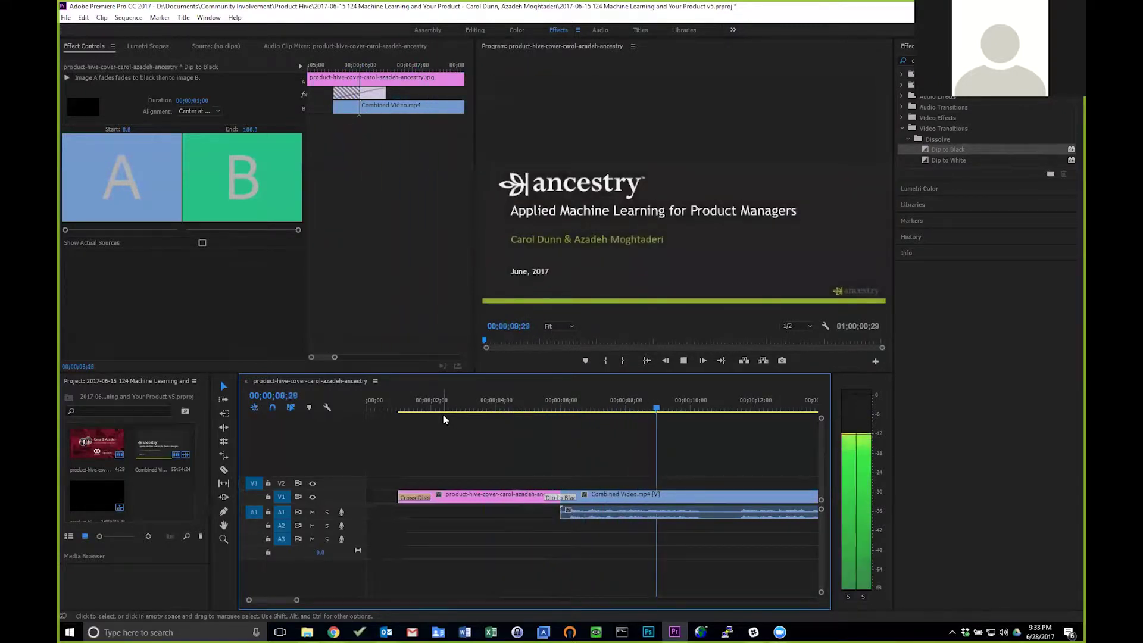
key(space)
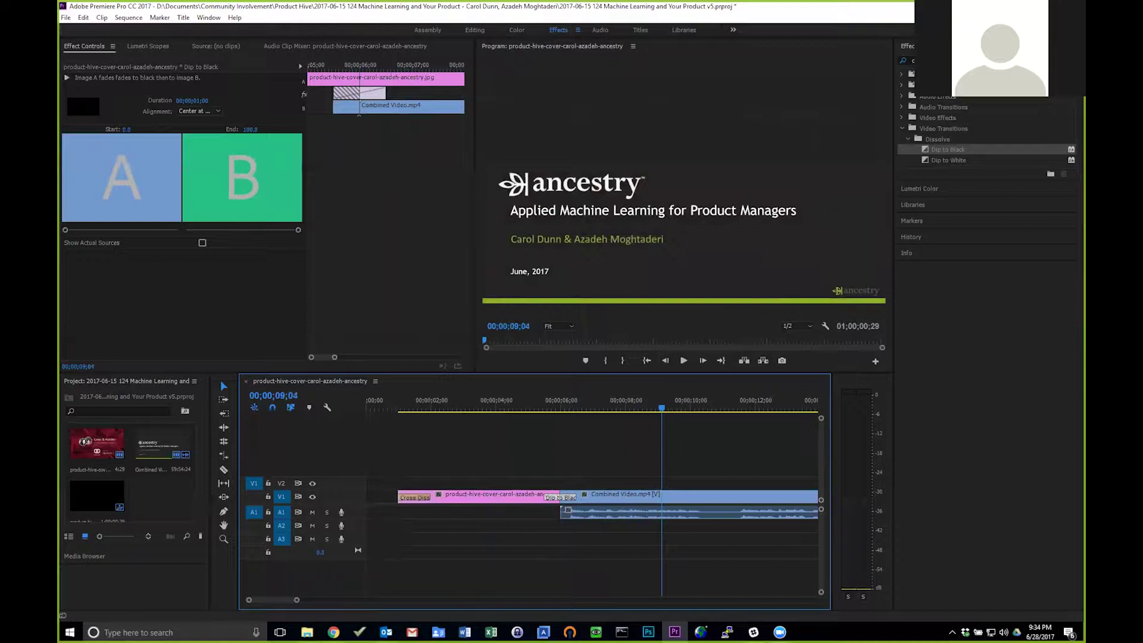
key(shift+7)
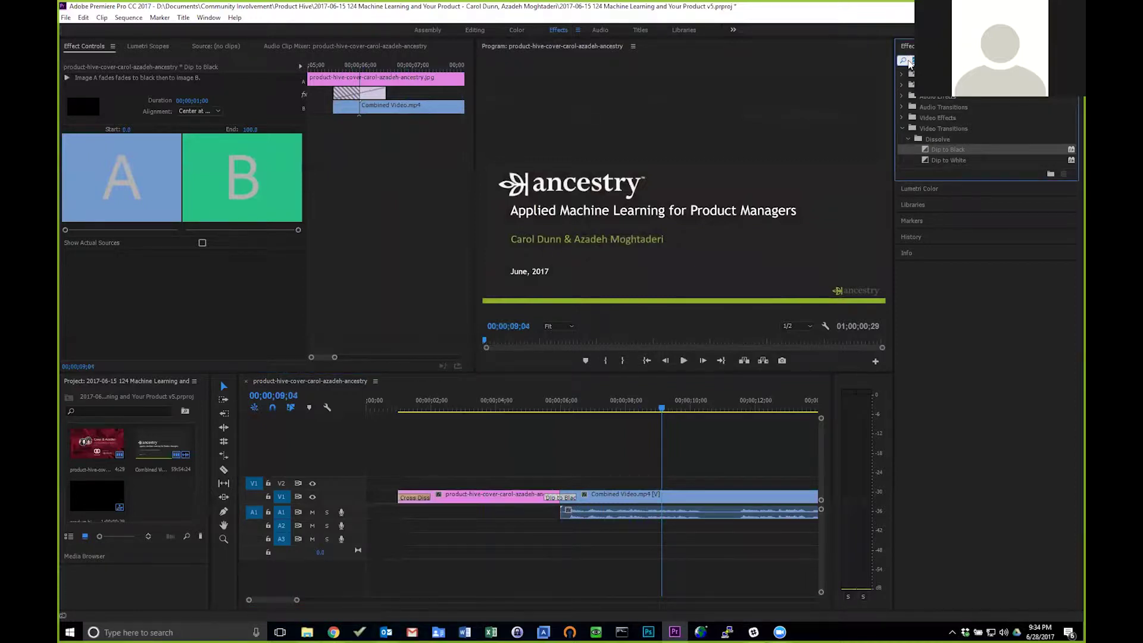
text(cross)
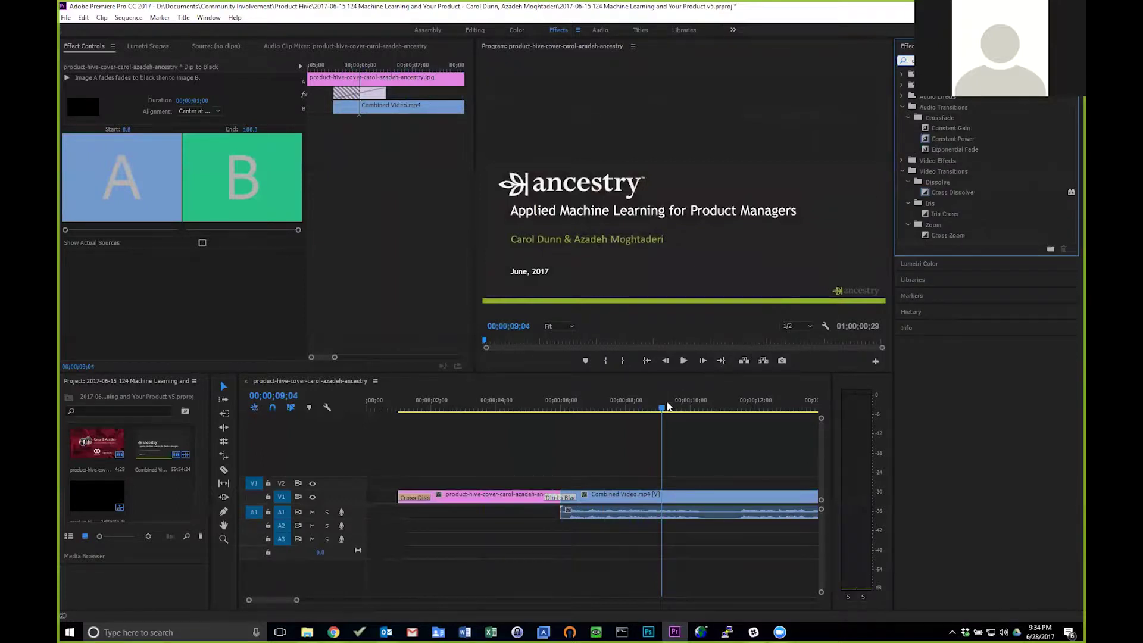
drag(661, 409, 587, 418)
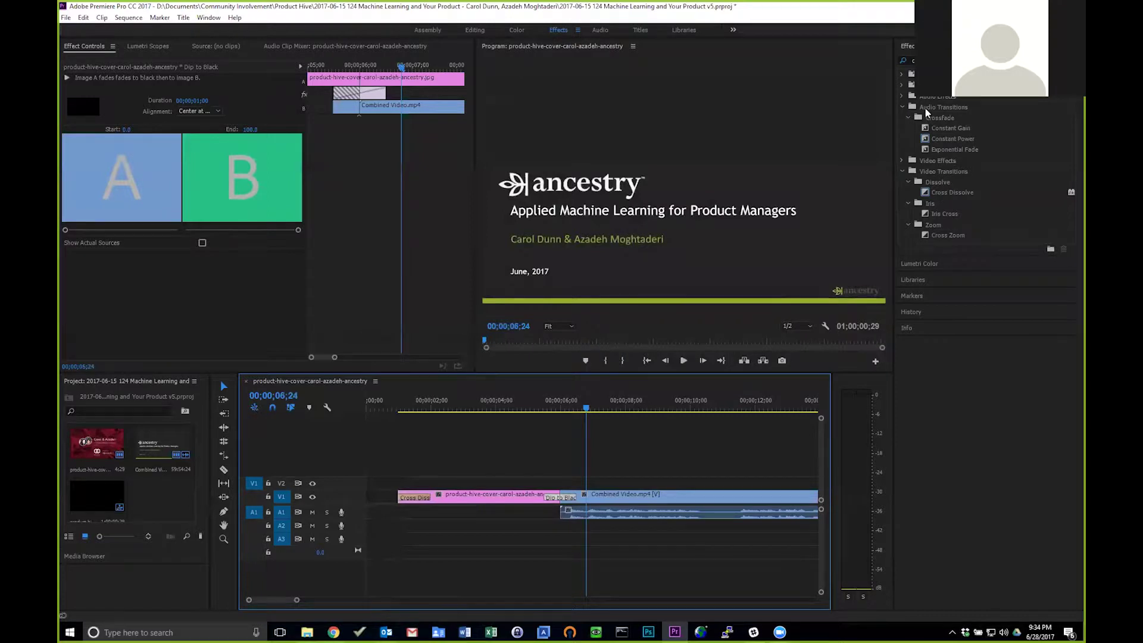
click(928, 141)
drag(927, 141, 577, 511)
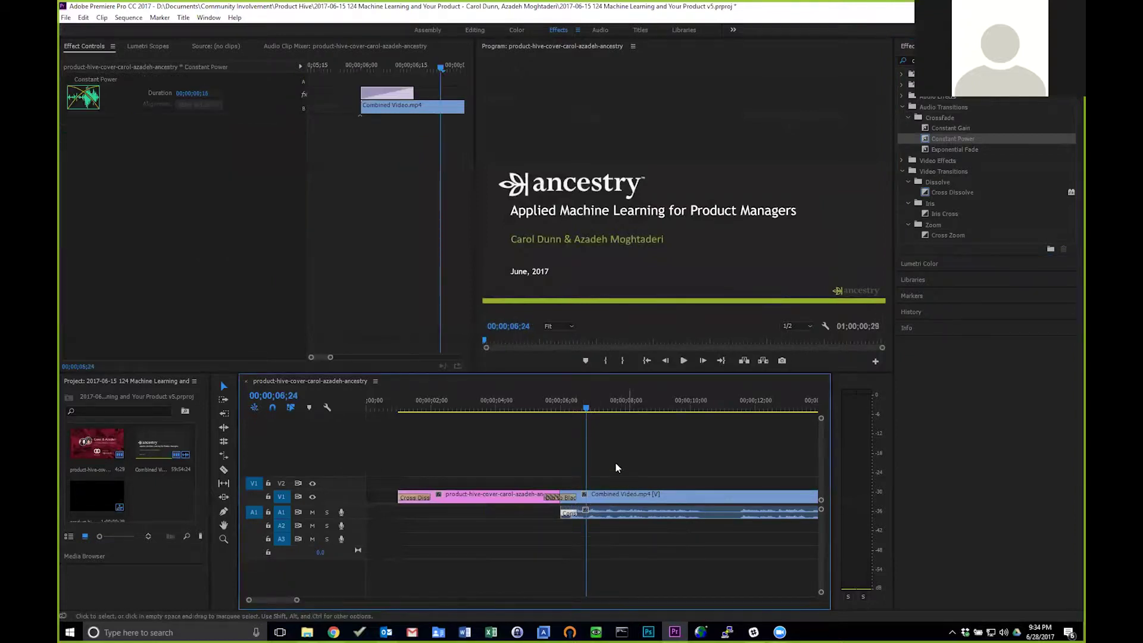
drag(585, 409, 546, 412)
key(space)
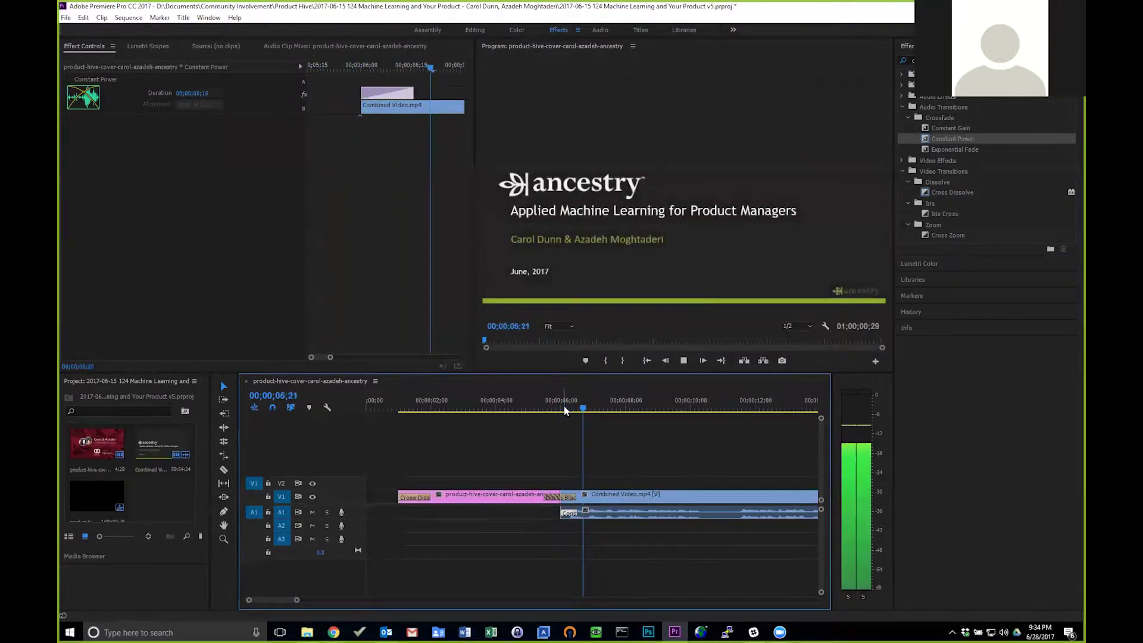
key(space)
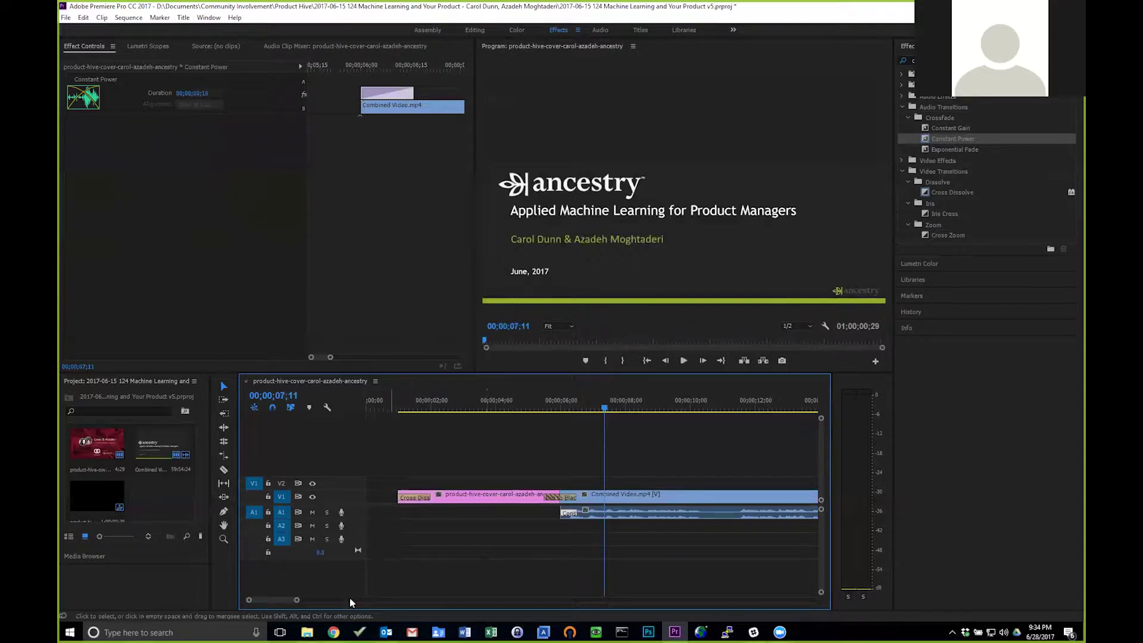
drag(297, 601, 711, 604)
drag(613, 603, 637, 601)
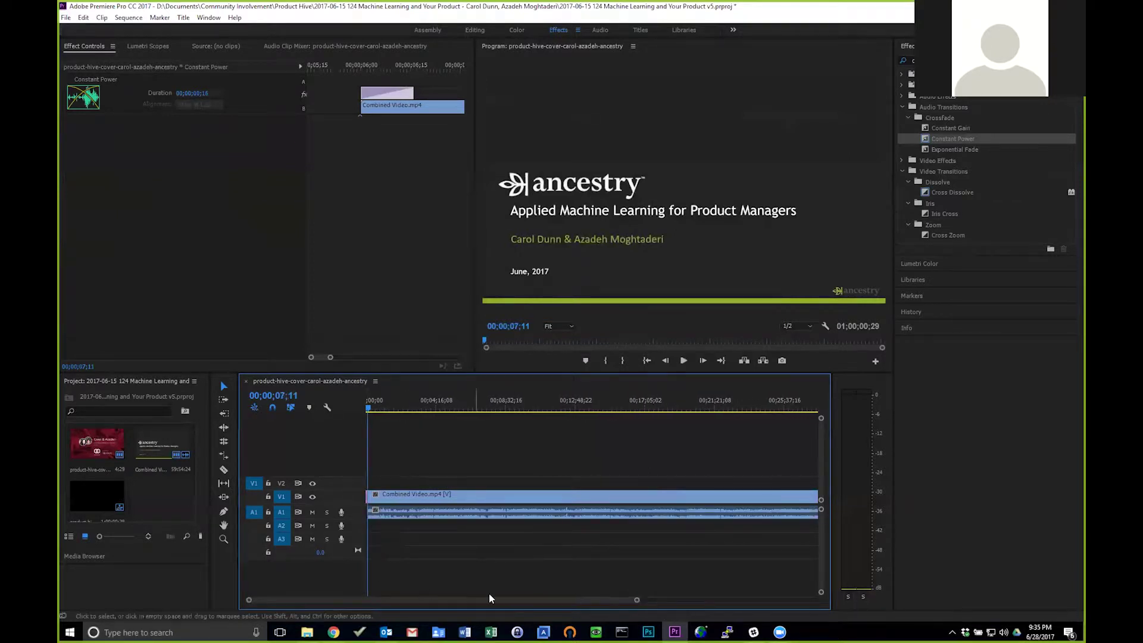
mouse_move(449, 599)
mouse_down()
mouse_move(605, 602)
mouse_move(471, 600)
mouse_up()
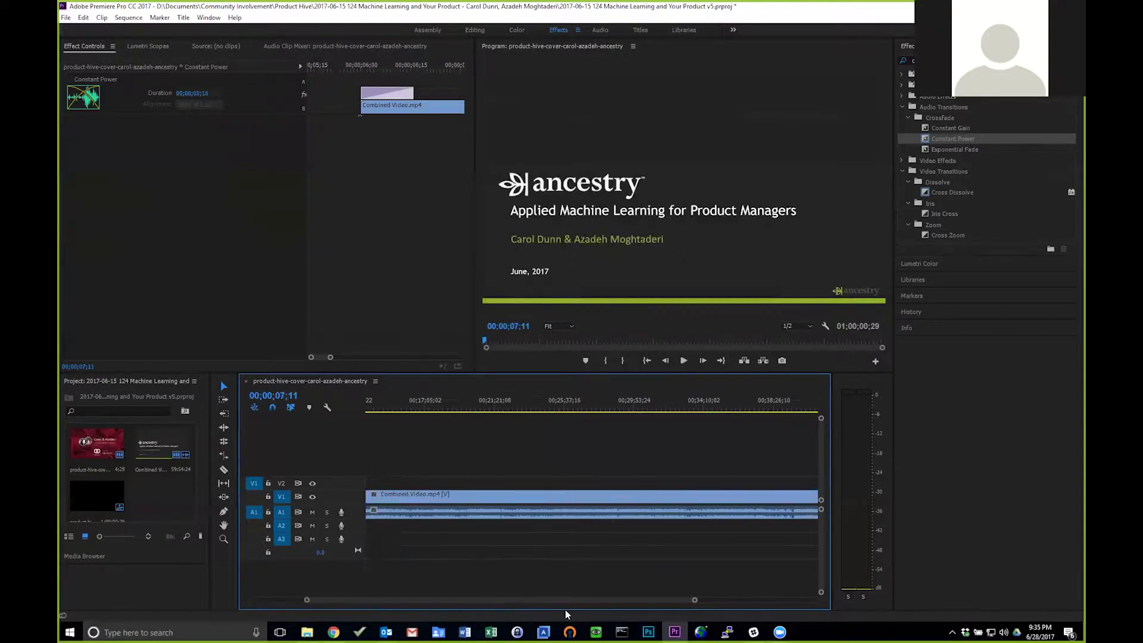
drag(695, 602, 821, 597)
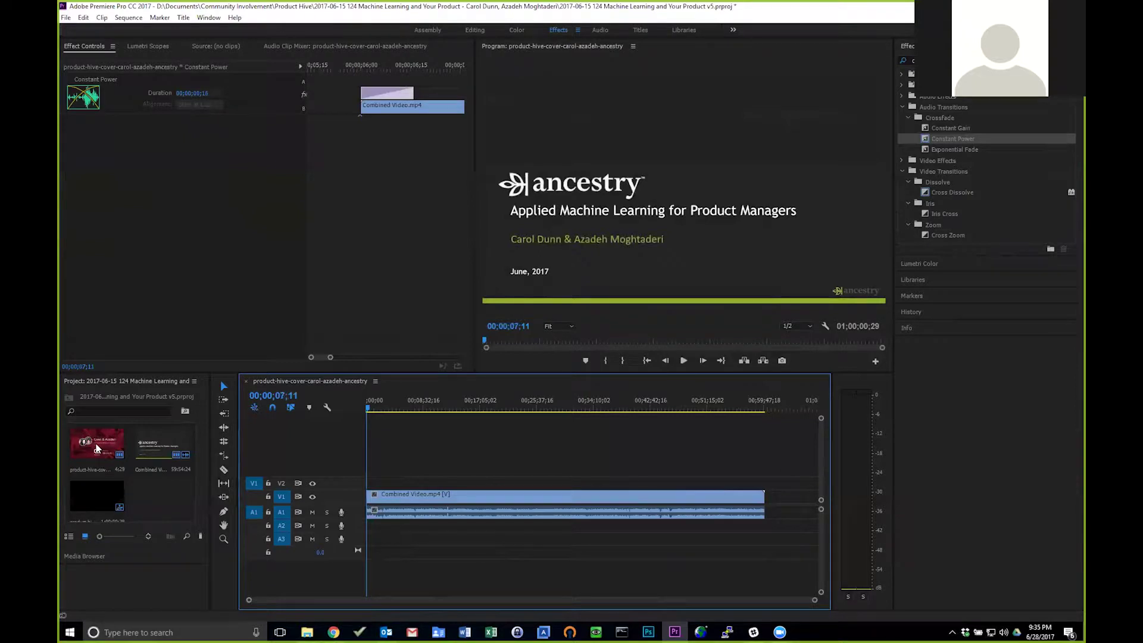
drag(97, 448, 770, 505)
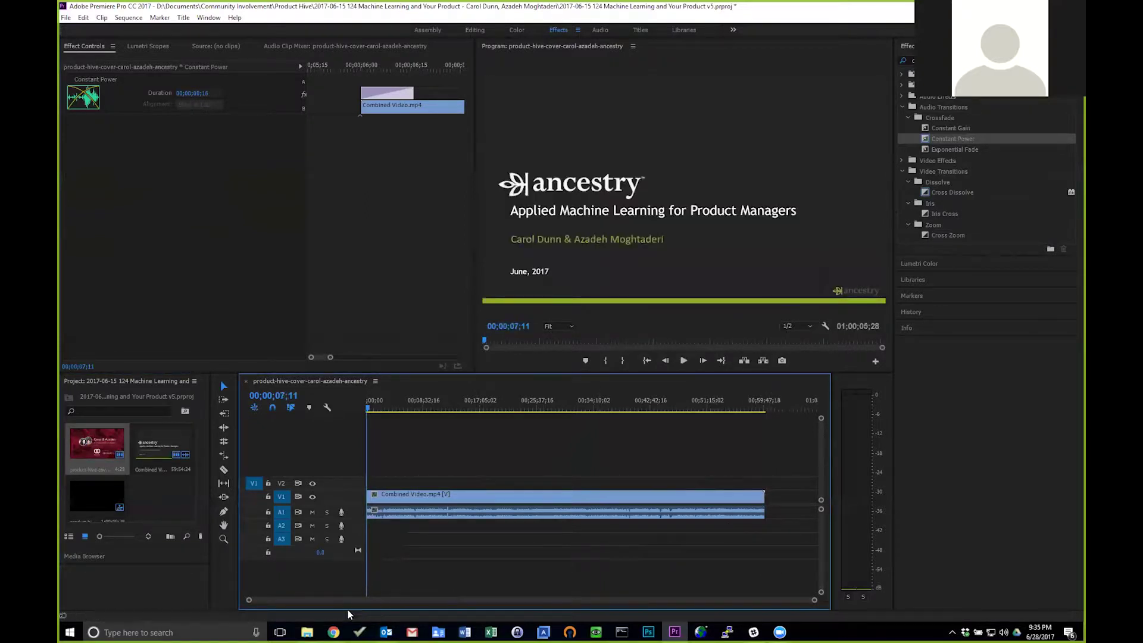
key(=)
key(=)
key(=)
key(=)
key(=)
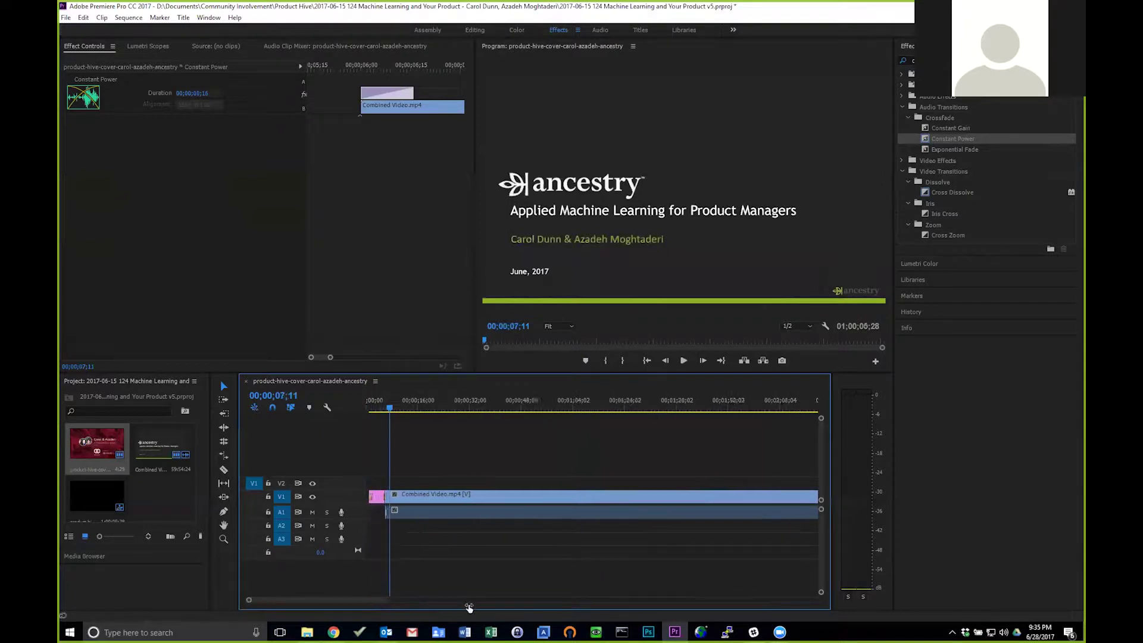
key(=)
key(=)
key(=)
key(=)
key(=)
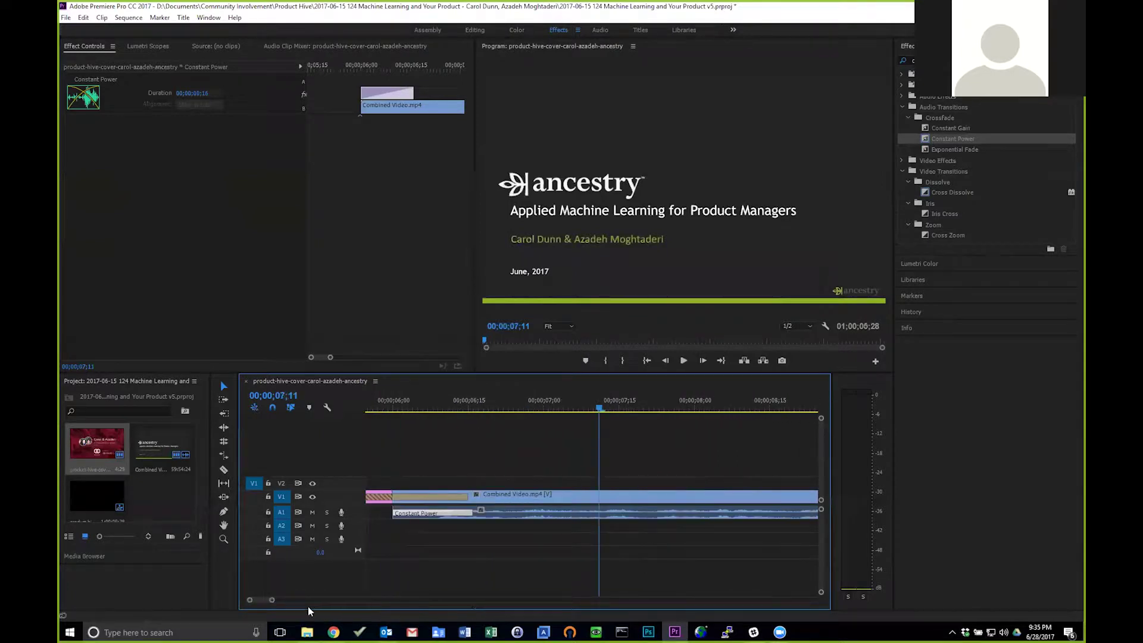
drag(259, 603, 708, 600)
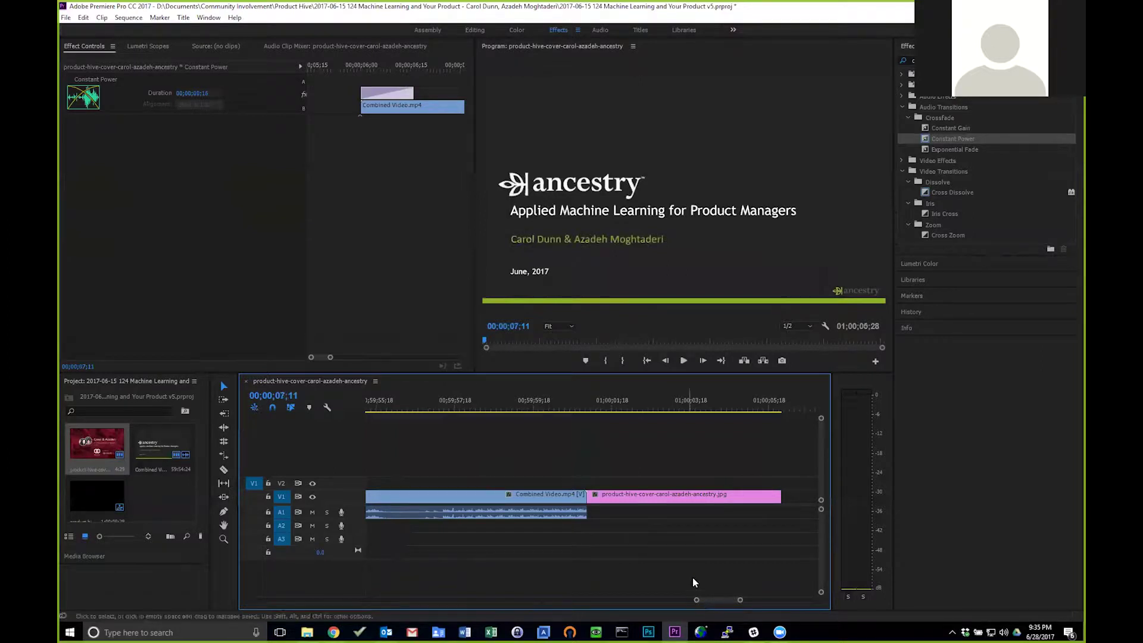
click(566, 410)
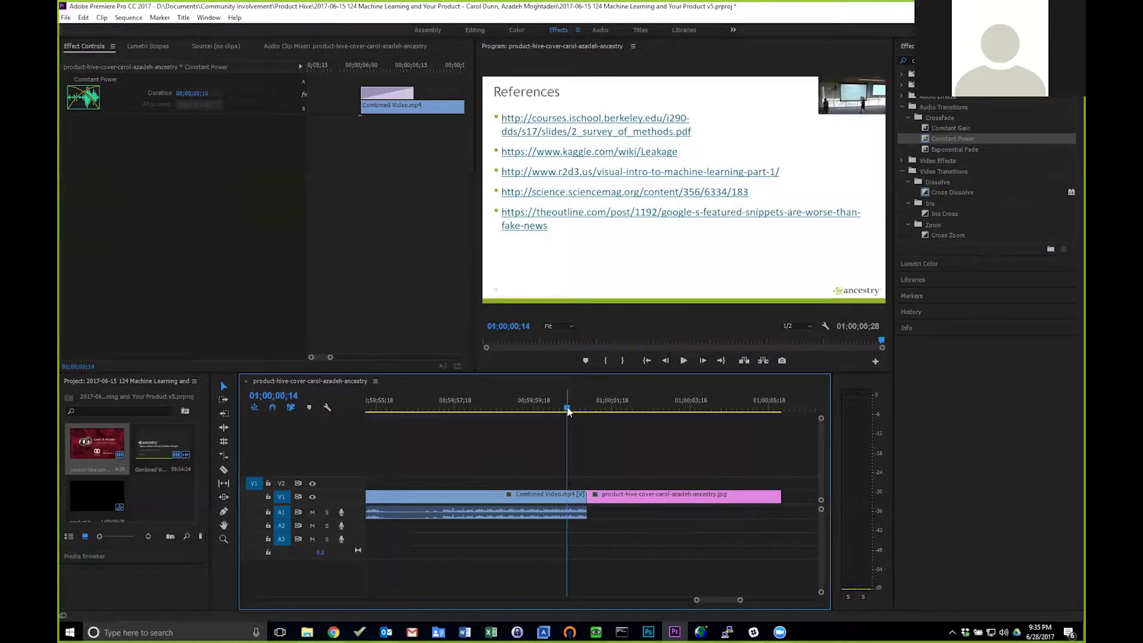
mouse_move(566, 410)
mouse_down()
mouse_move(579, 409)
mouse_move(566, 412)
mouse_up()
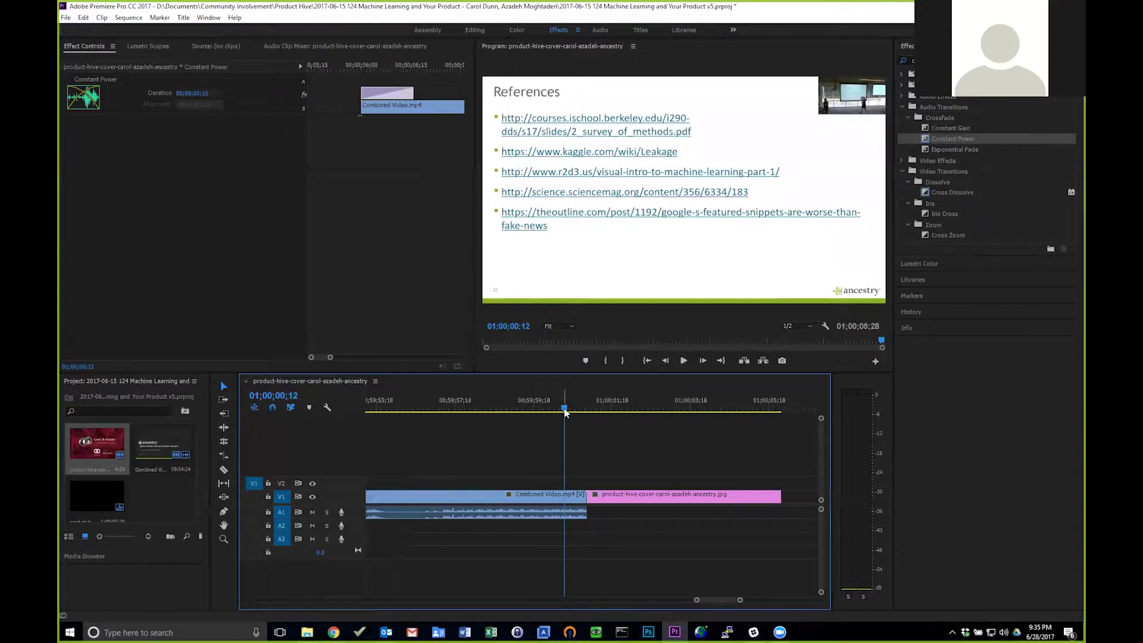
key(space)
drag(605, 410, 376, 415)
key(space)
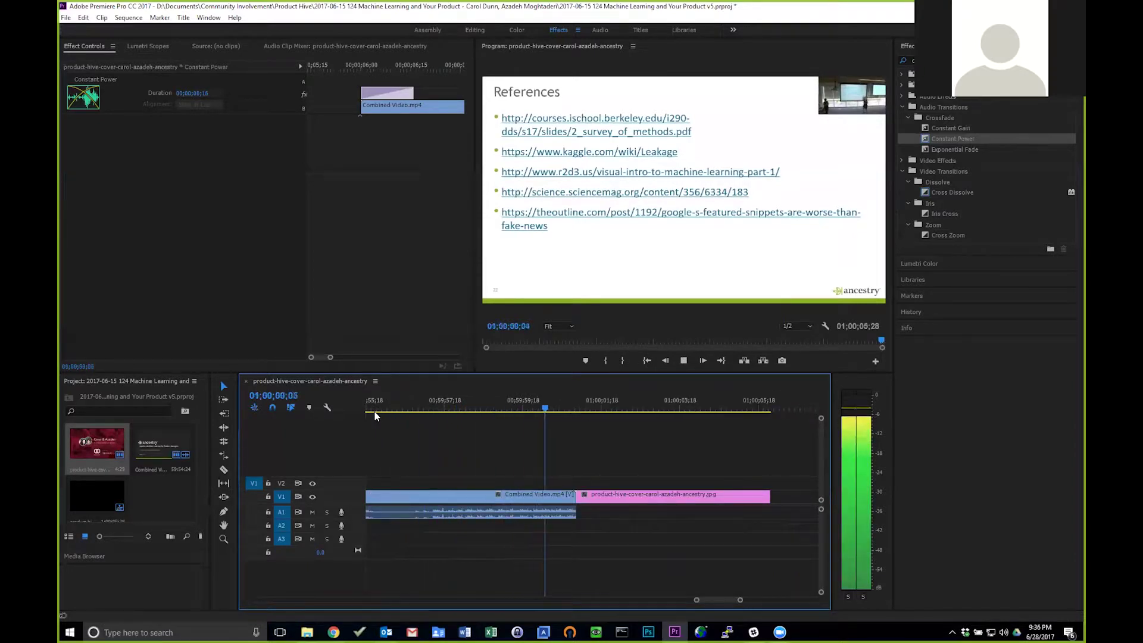
key(space)
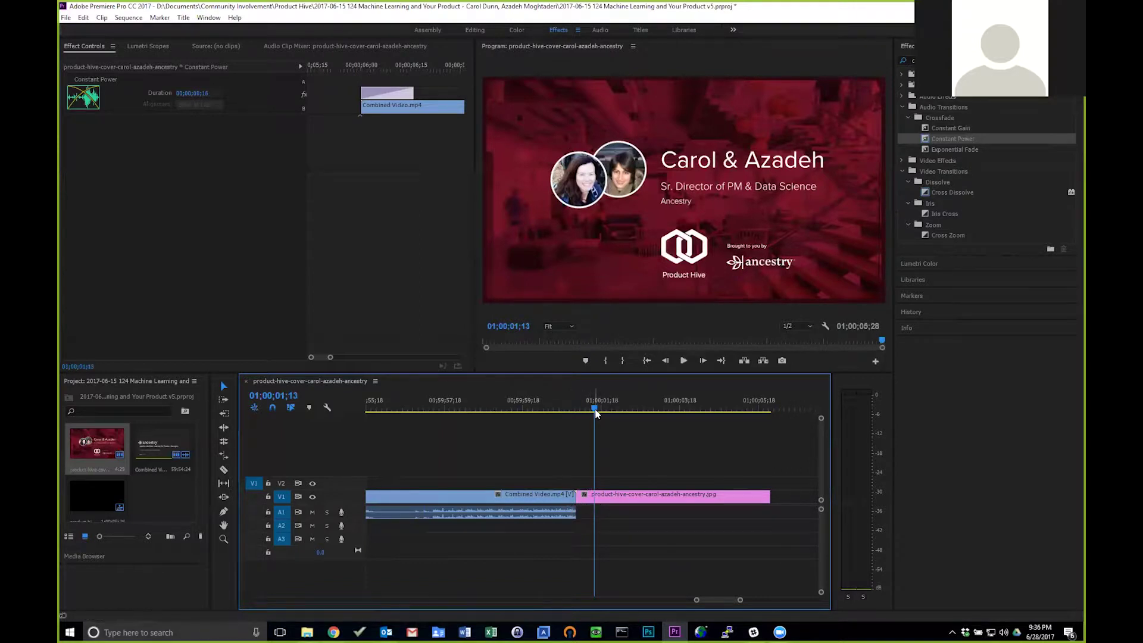
drag(594, 410, 543, 417)
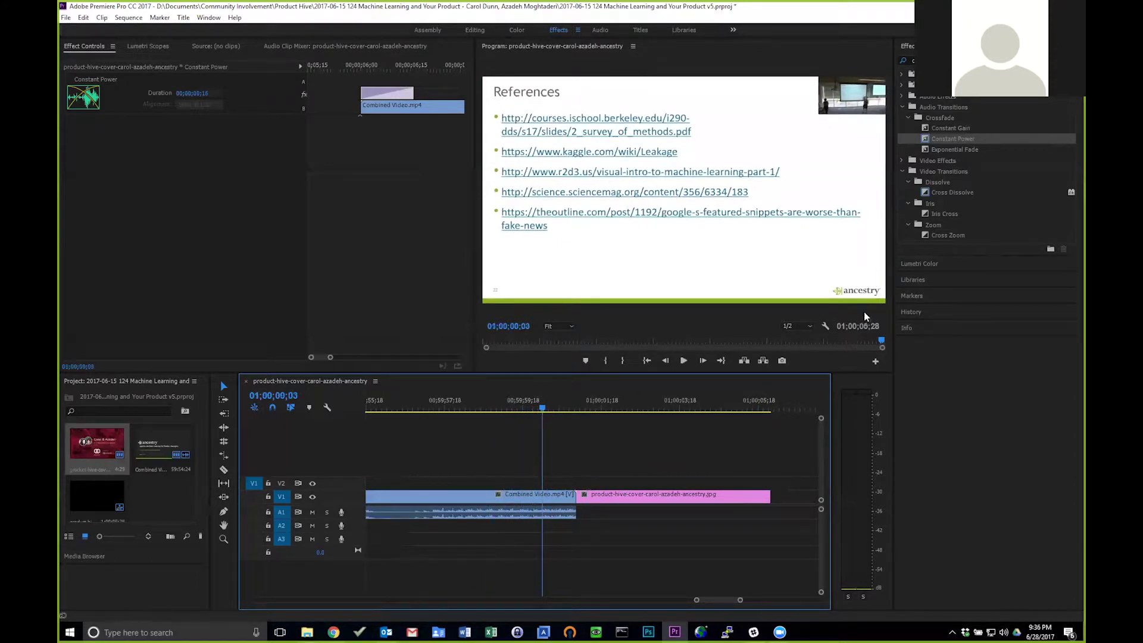
Apply Dip to Black at the cut from Combined Video.mp4 to the closing cover image and play it through
click(947, 61)
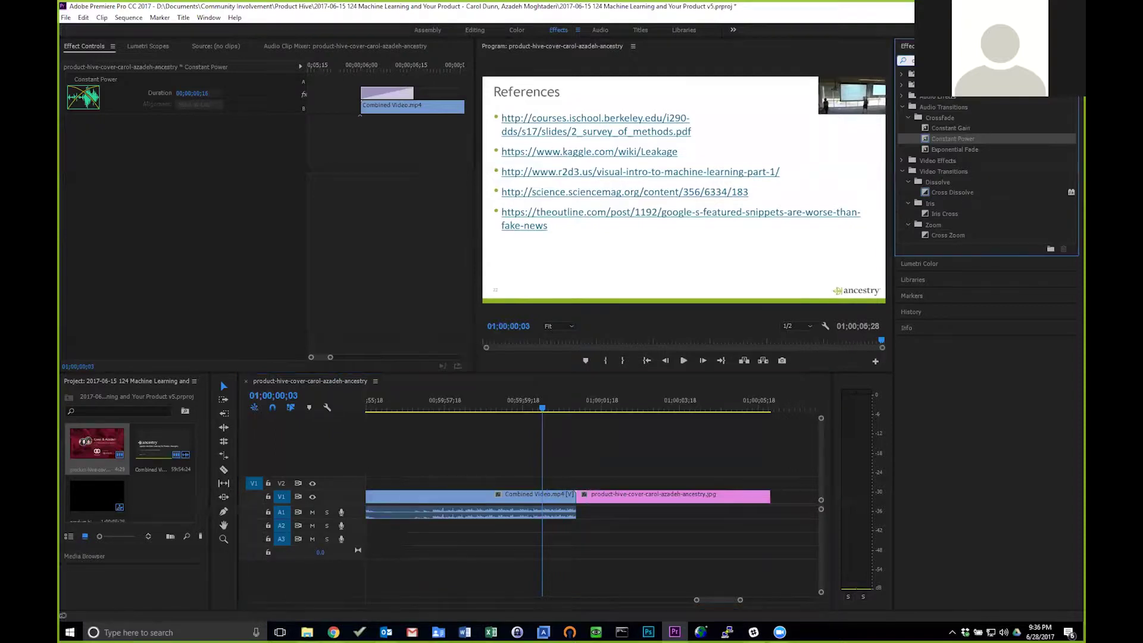
text(dip)
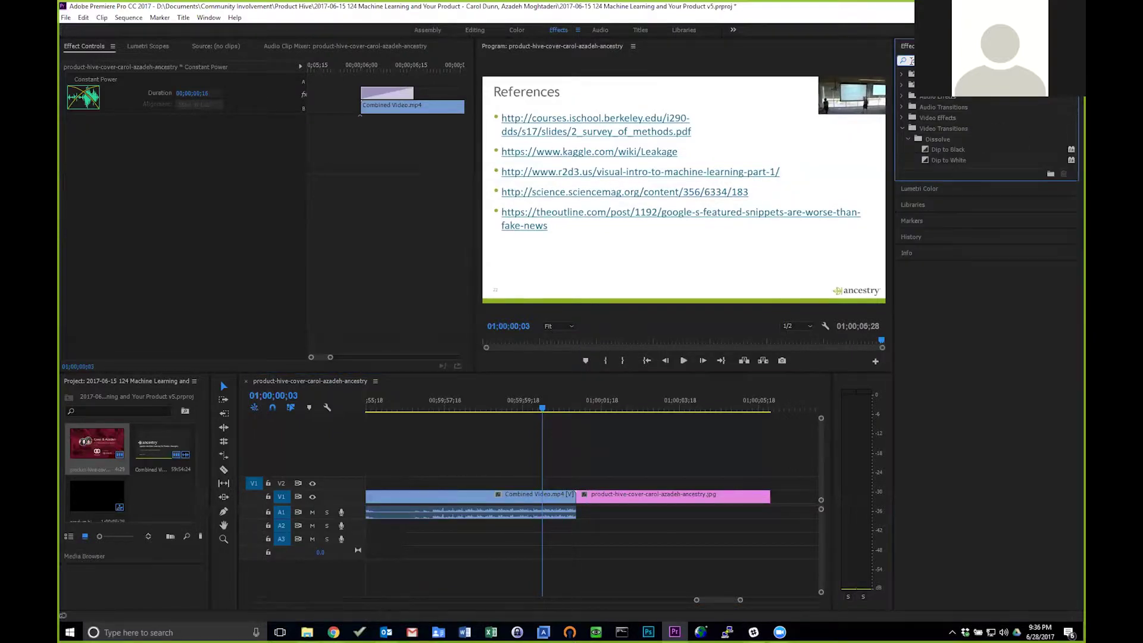
drag(926, 148, 575, 501)
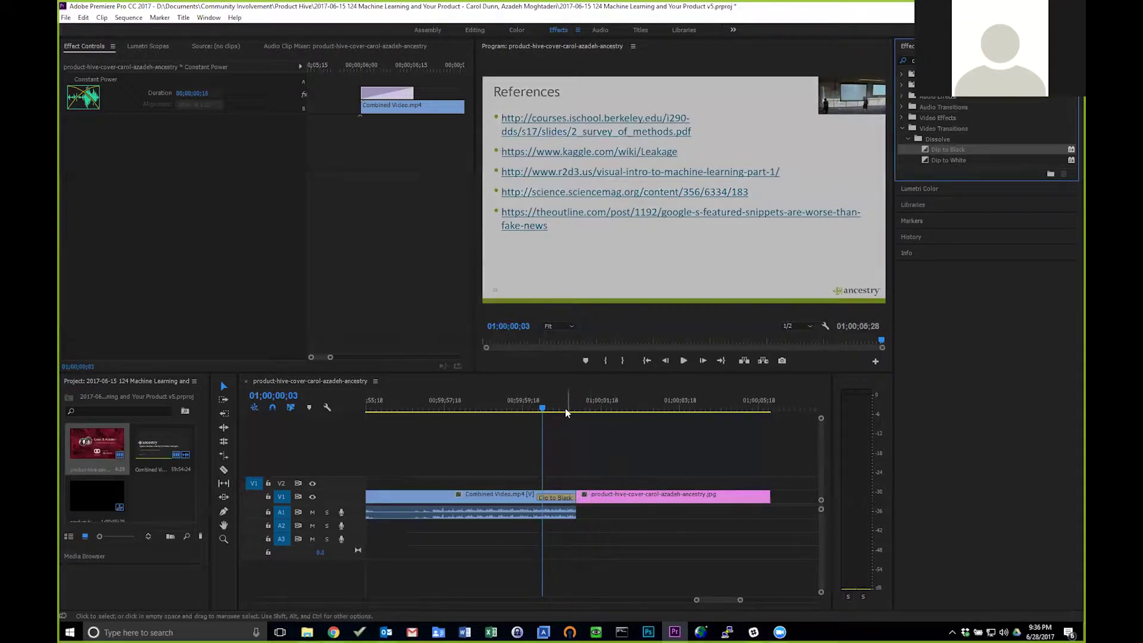
mouse_move(543, 409)
mouse_down()
mouse_move(589, 413)
mouse_move(531, 414)
mouse_up()
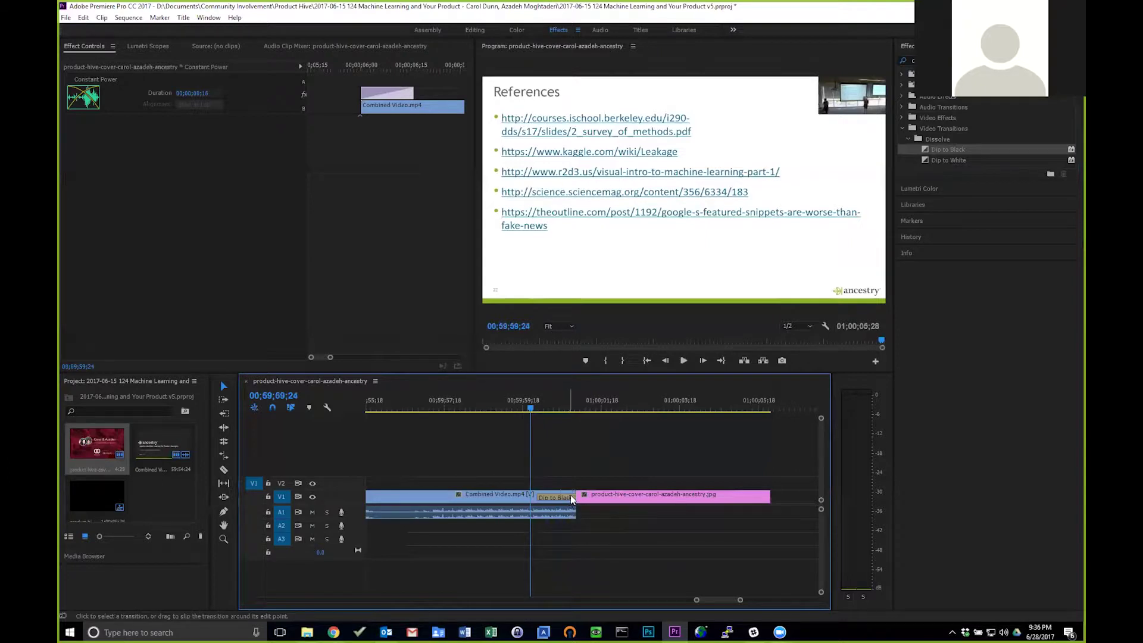
click(908, 60)
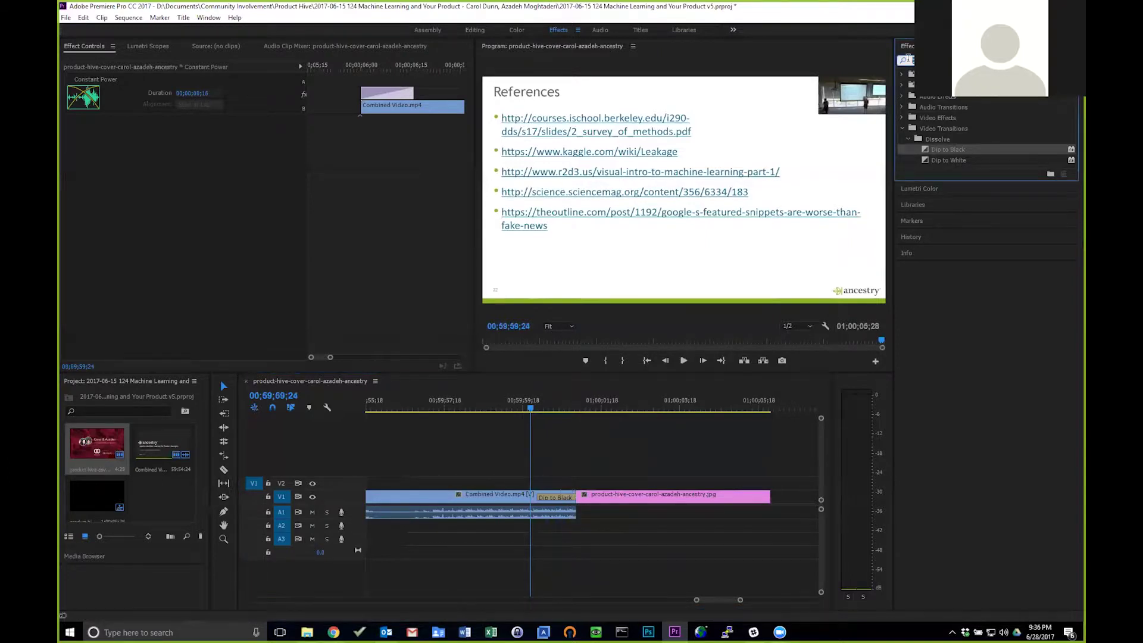
drag(528, 406, 490, 407)
key(space)
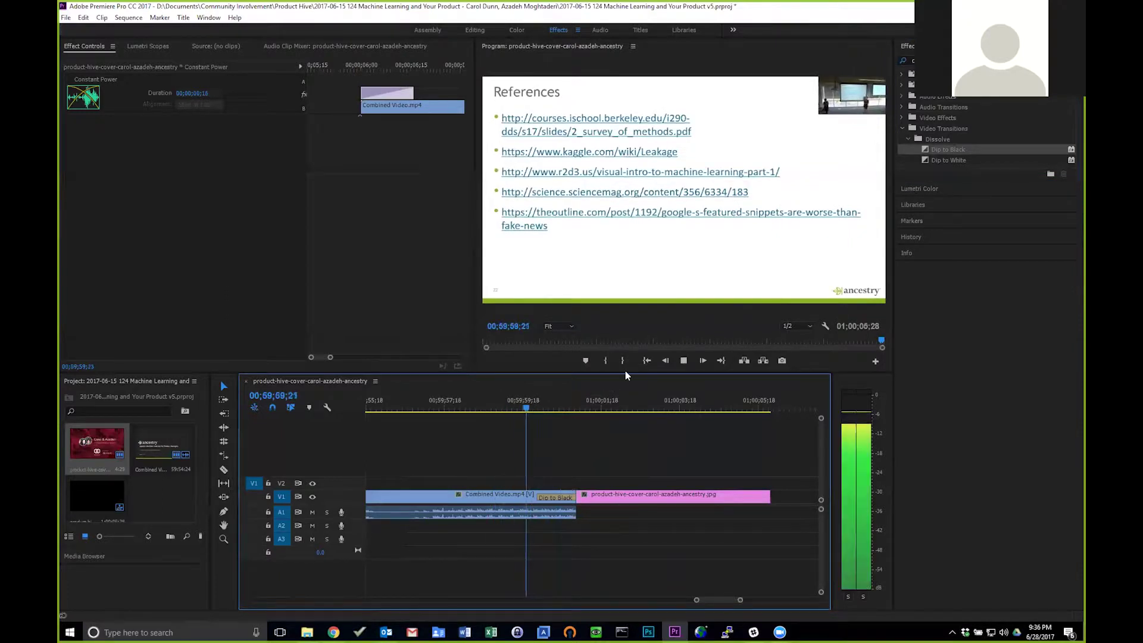
key(space)
click(905, 60)
text(cros)
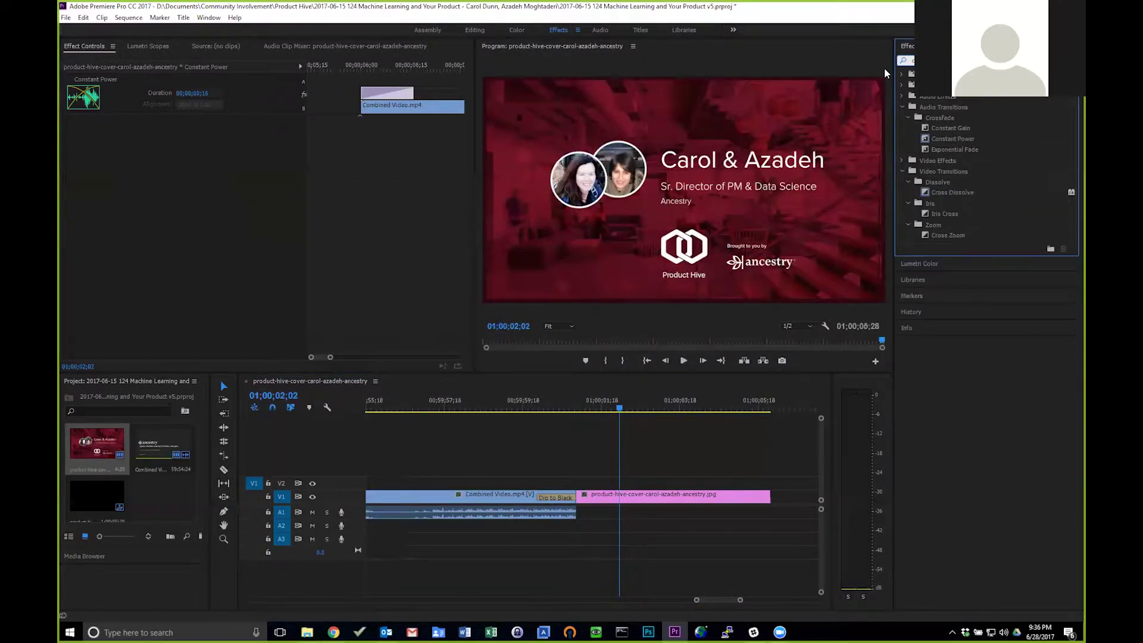
drag(926, 138, 567, 515)
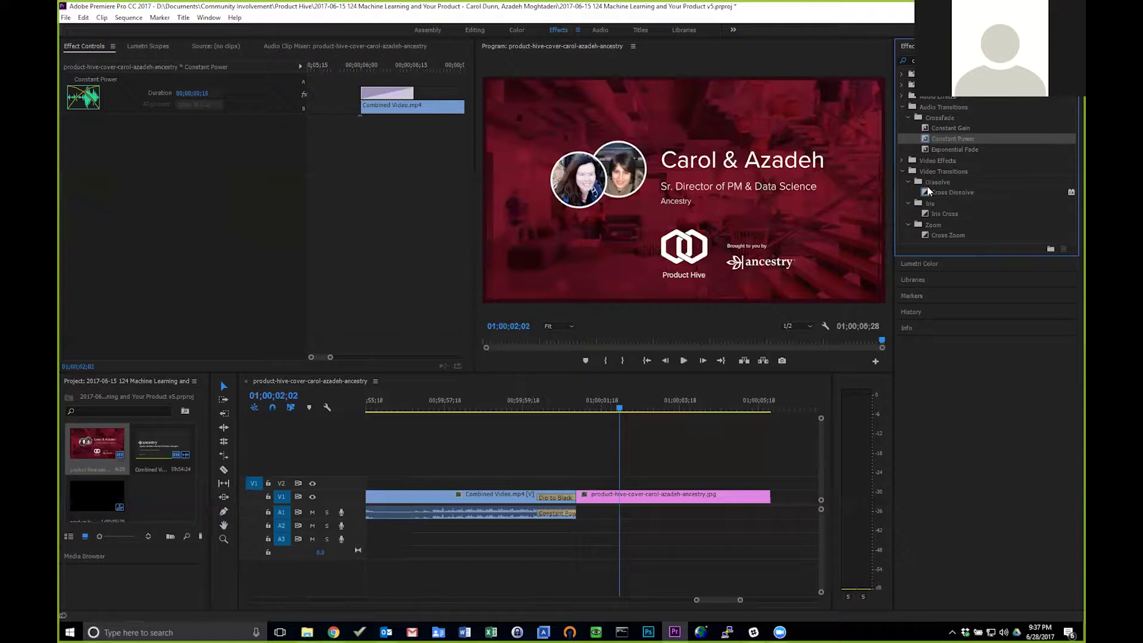
click(933, 194)
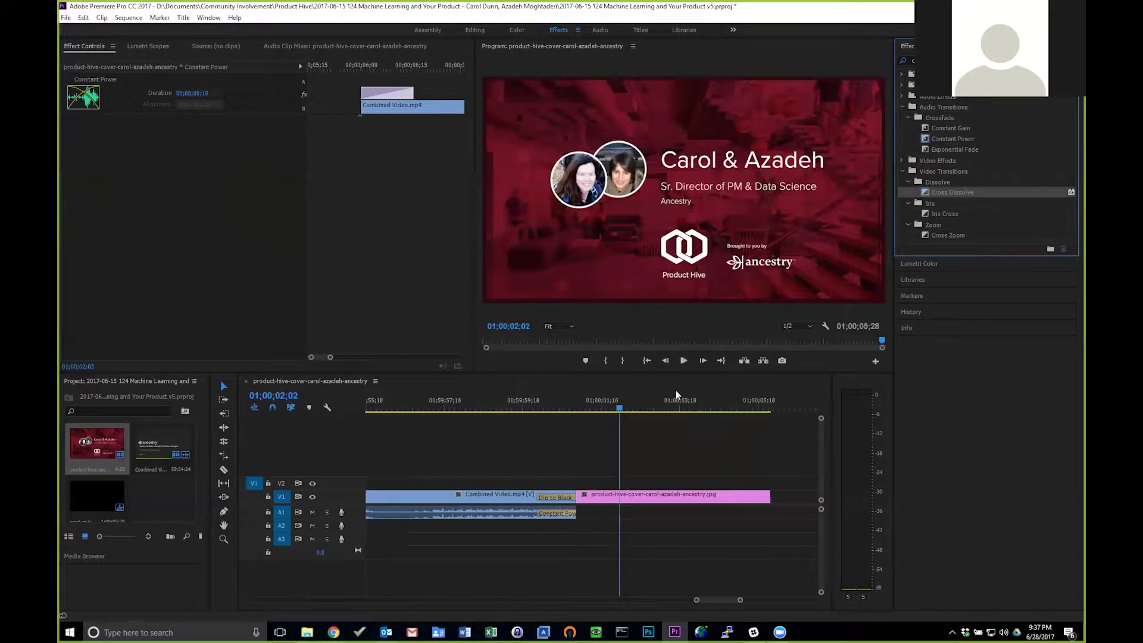
click(620, 410)
drag(620, 411, 498, 419)
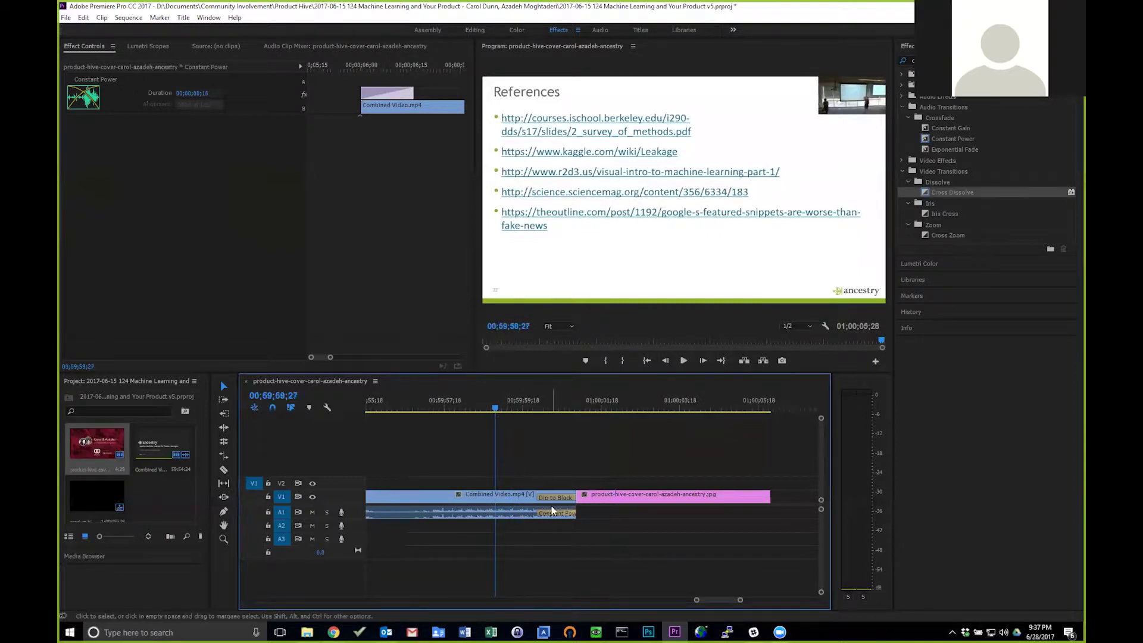
key(space)
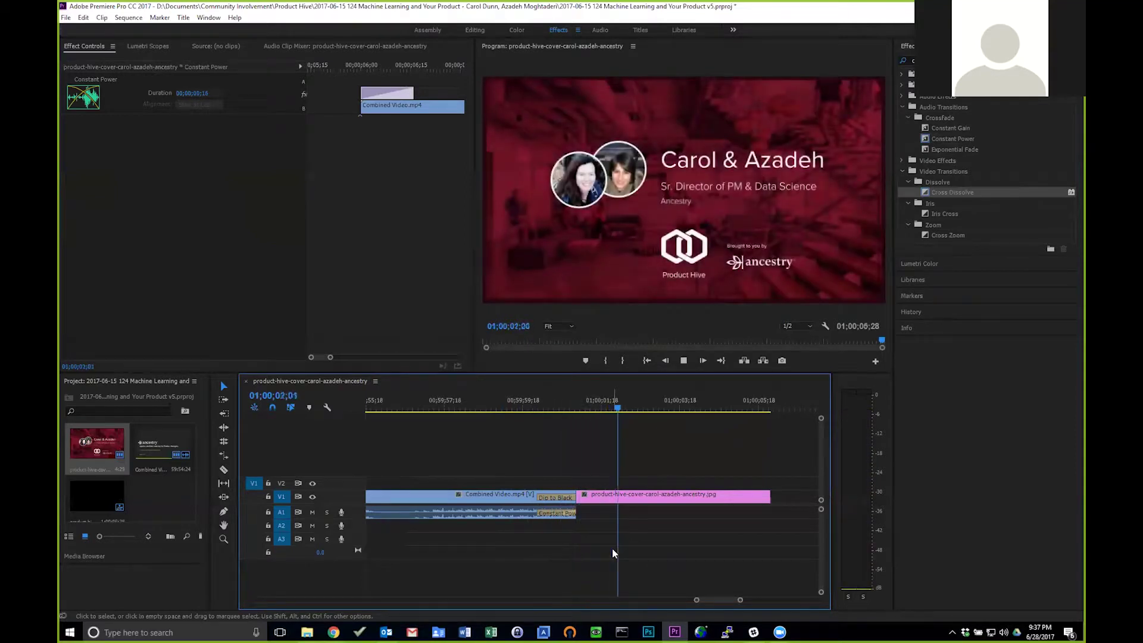
key(space)
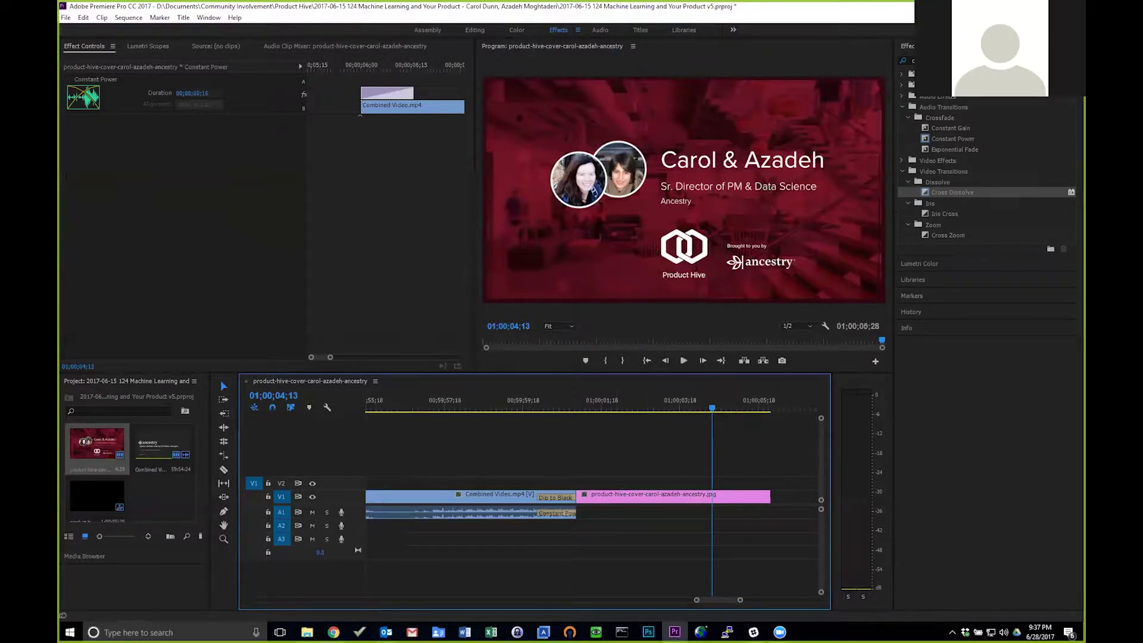
key(alt+Tab)
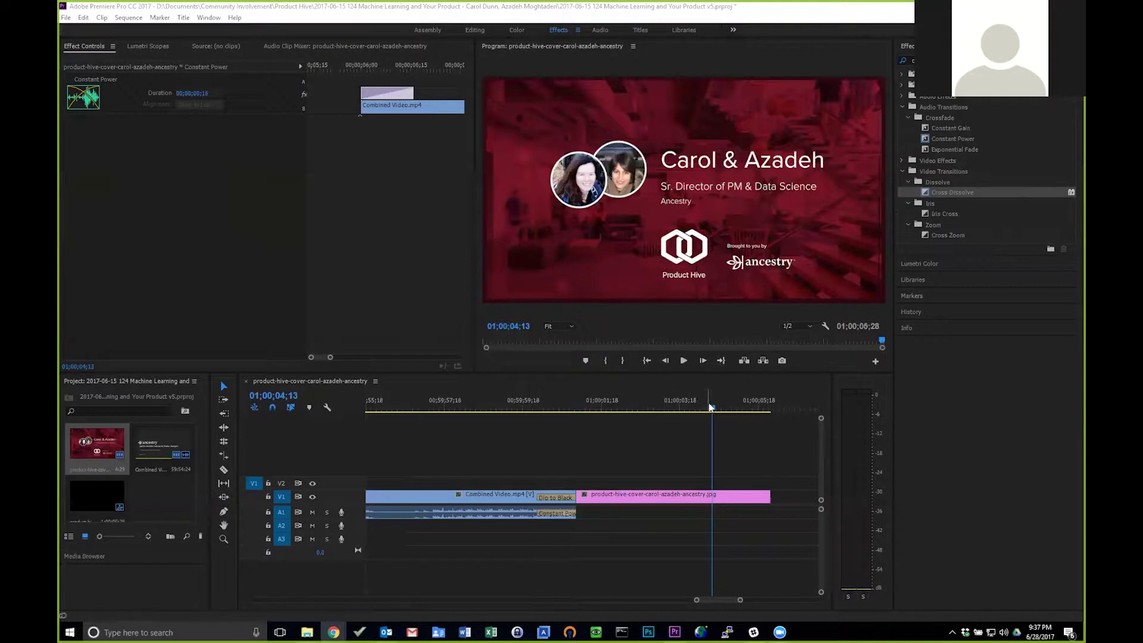
Lift the closing title card image to V2, then drop it back on V1 right after Combined Video.mp4
drag(713, 411, 635, 412)
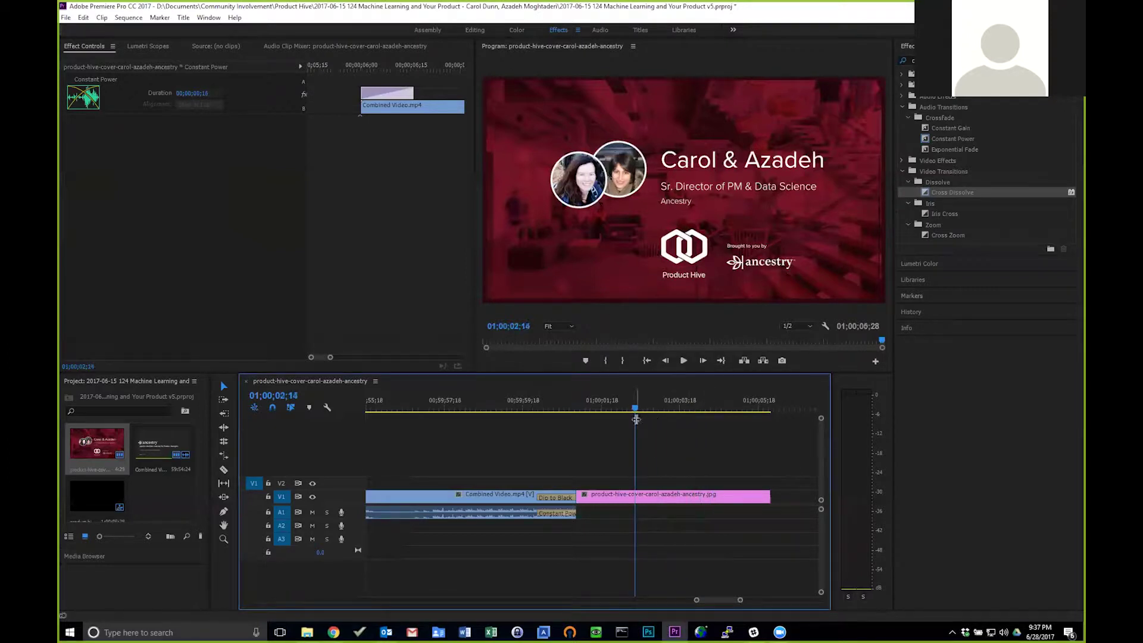
click(686, 500)
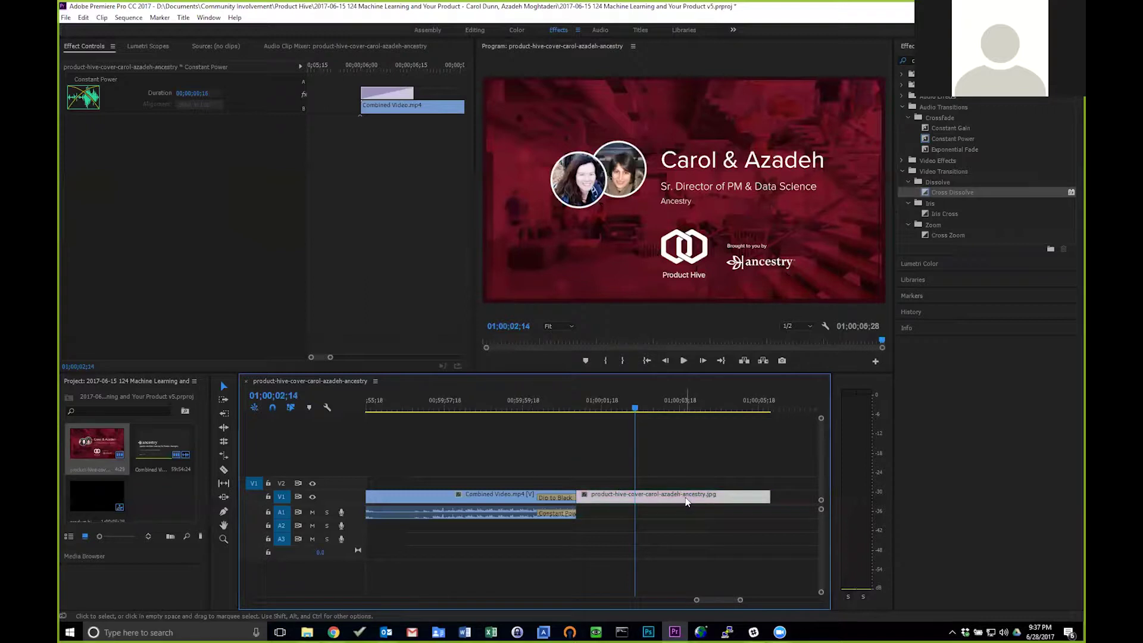
drag(684, 492, 475, 481)
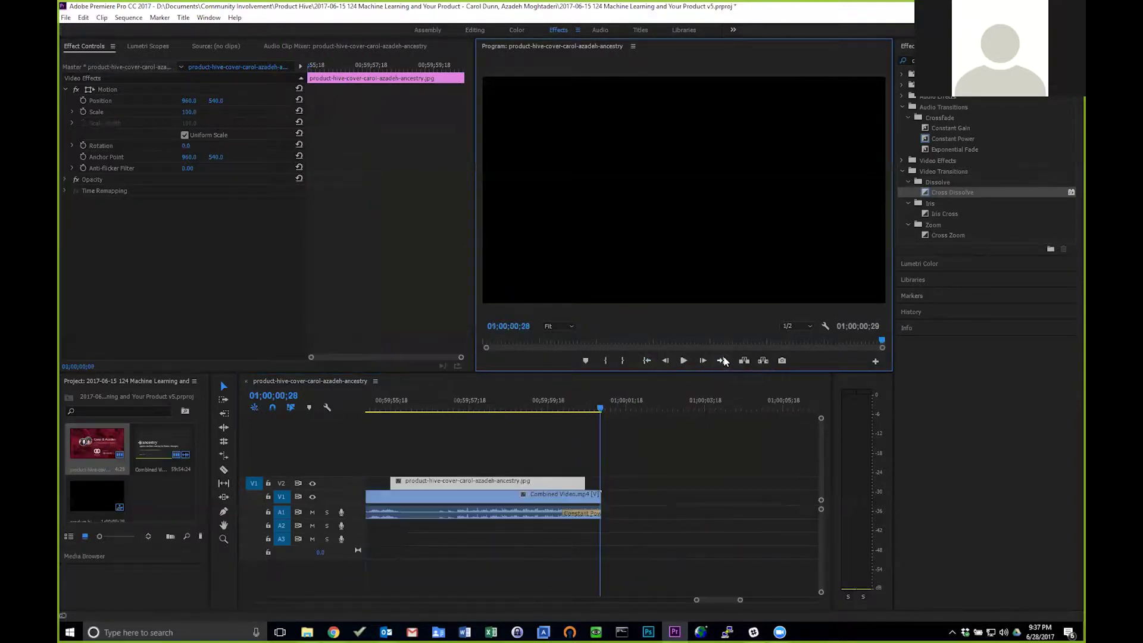
drag(491, 480, 705, 498)
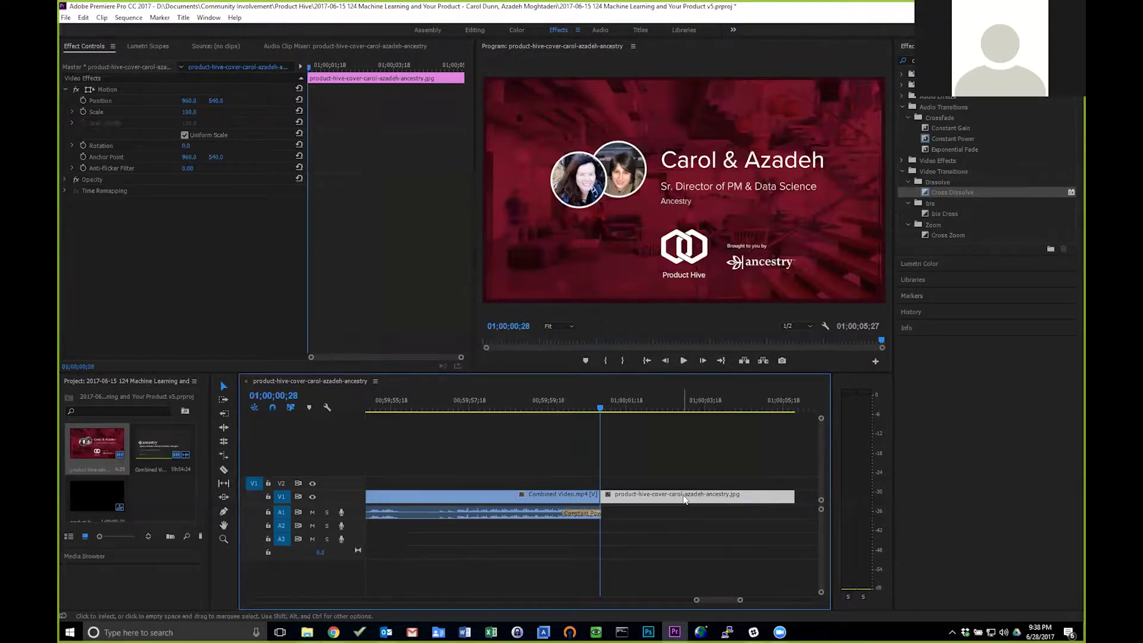
Set the closing title card's Speed/Duration to 00;00;05;00
right_click(684, 499)
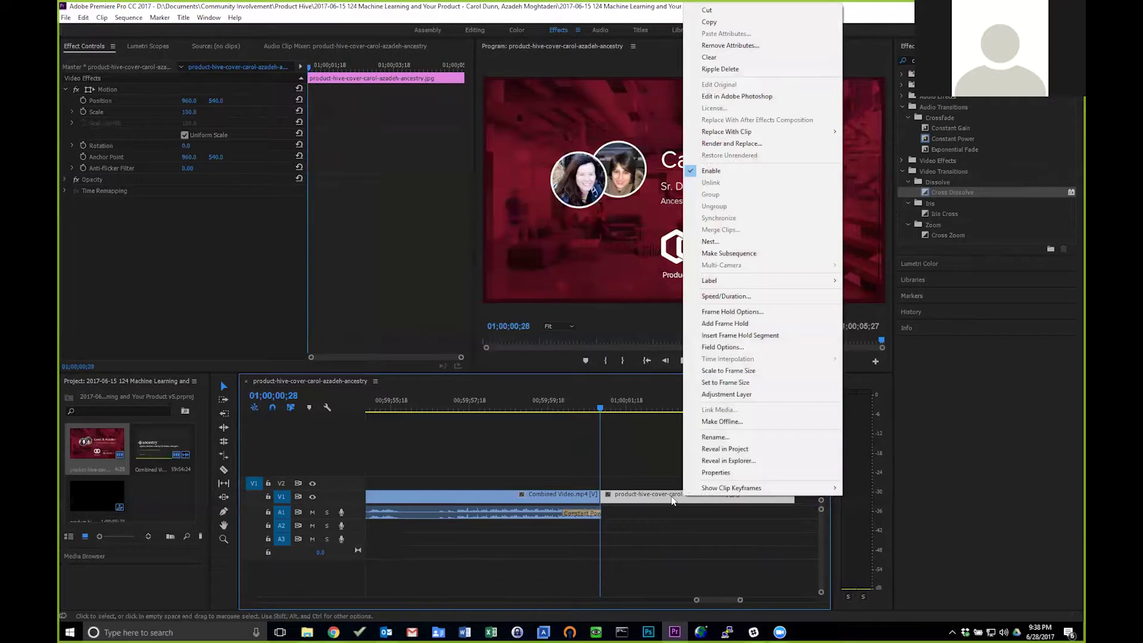
key(Escape)
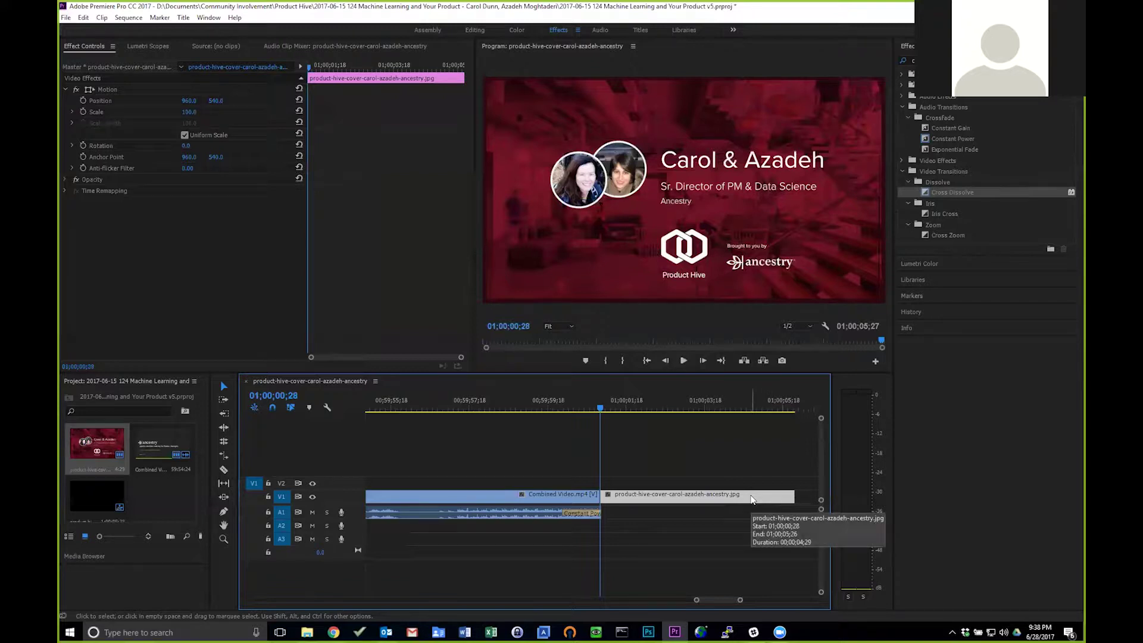
right_click(751, 499)
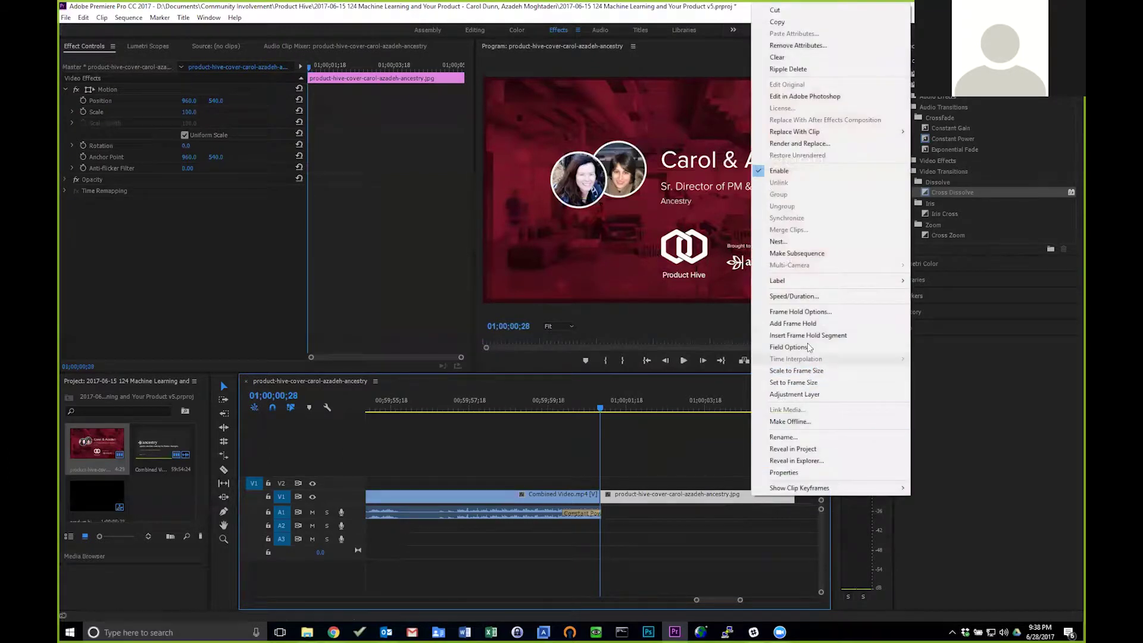
click(801, 297)
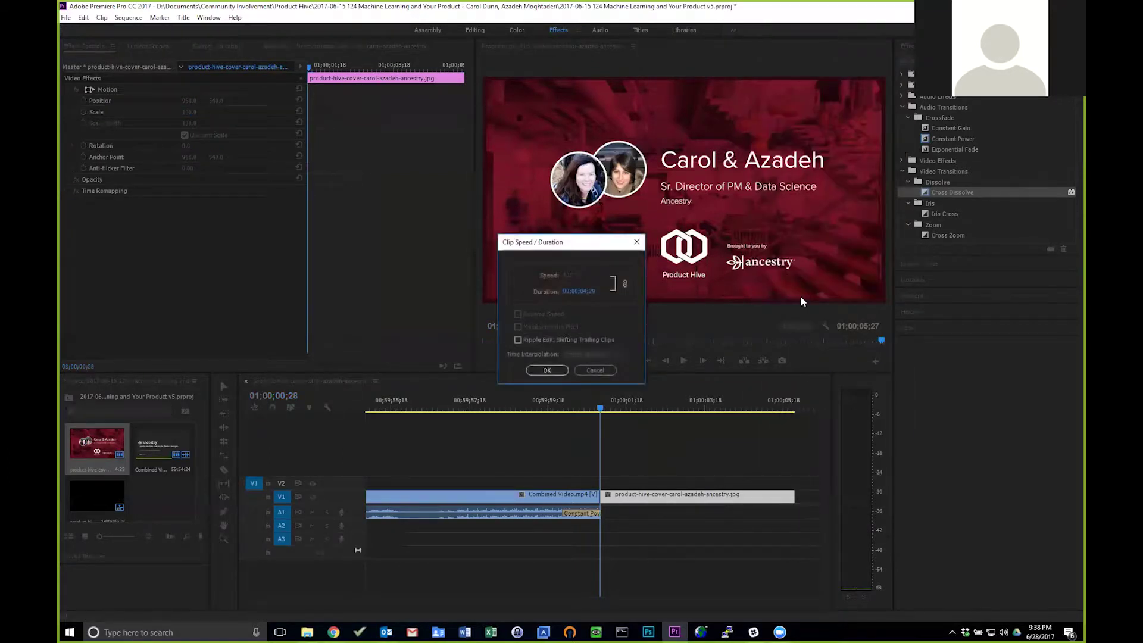
click(588, 292)
text(500)
key(Return)
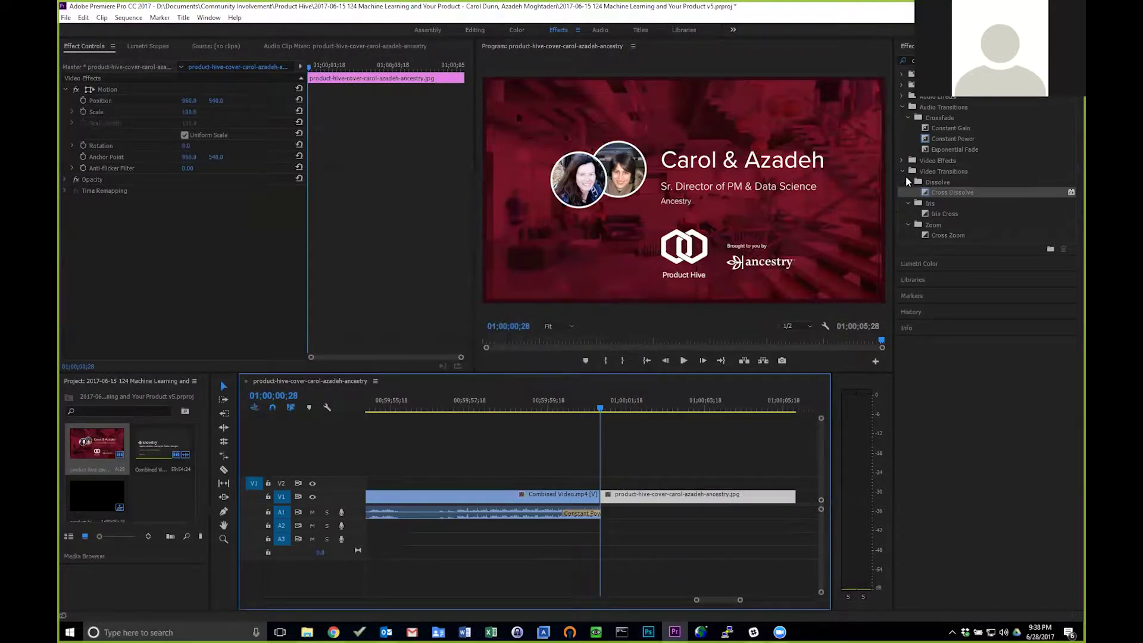
Add a Dip to Black between Combined Video.mp4 and the closing title card
click(894, 60)
text(dip)
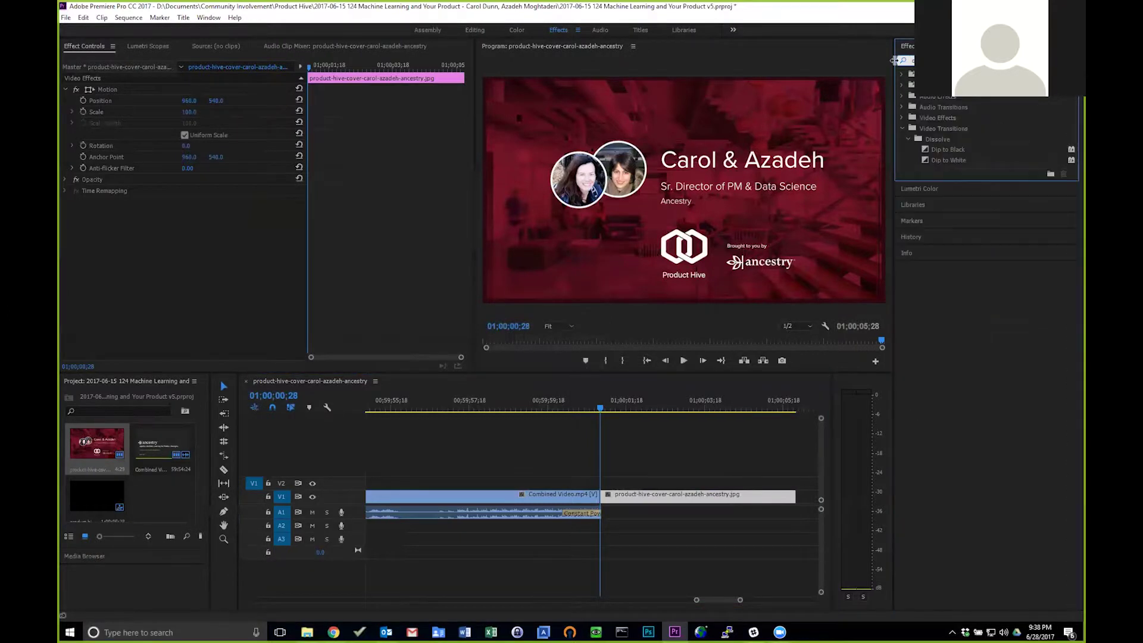
drag(930, 150, 600, 503)
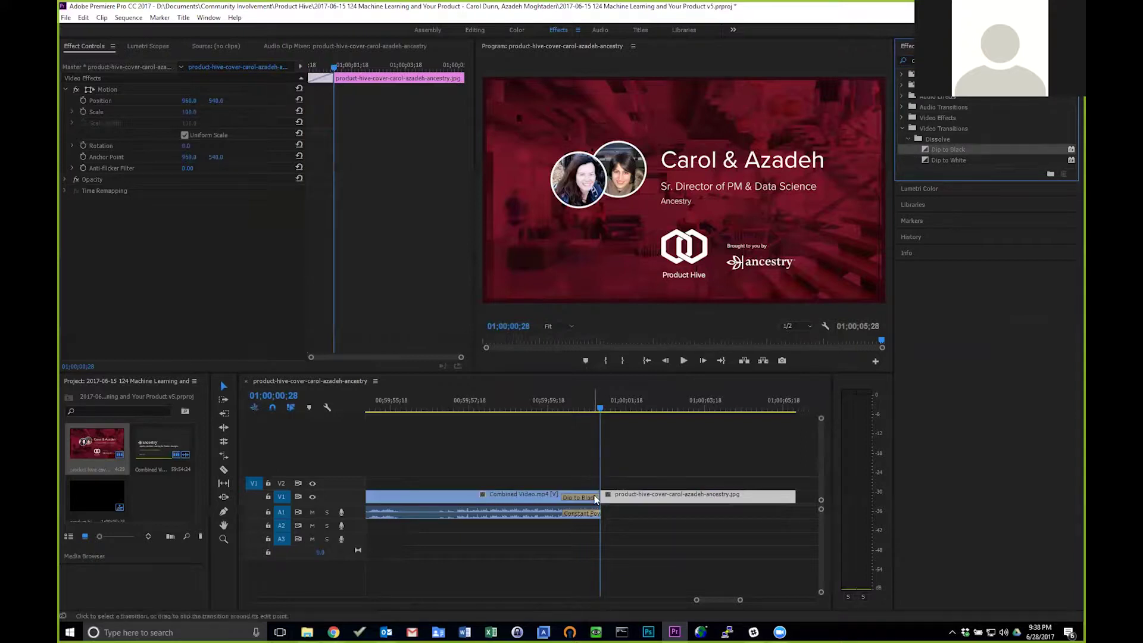
click(599, 407)
click(927, 149)
click(770, 478)
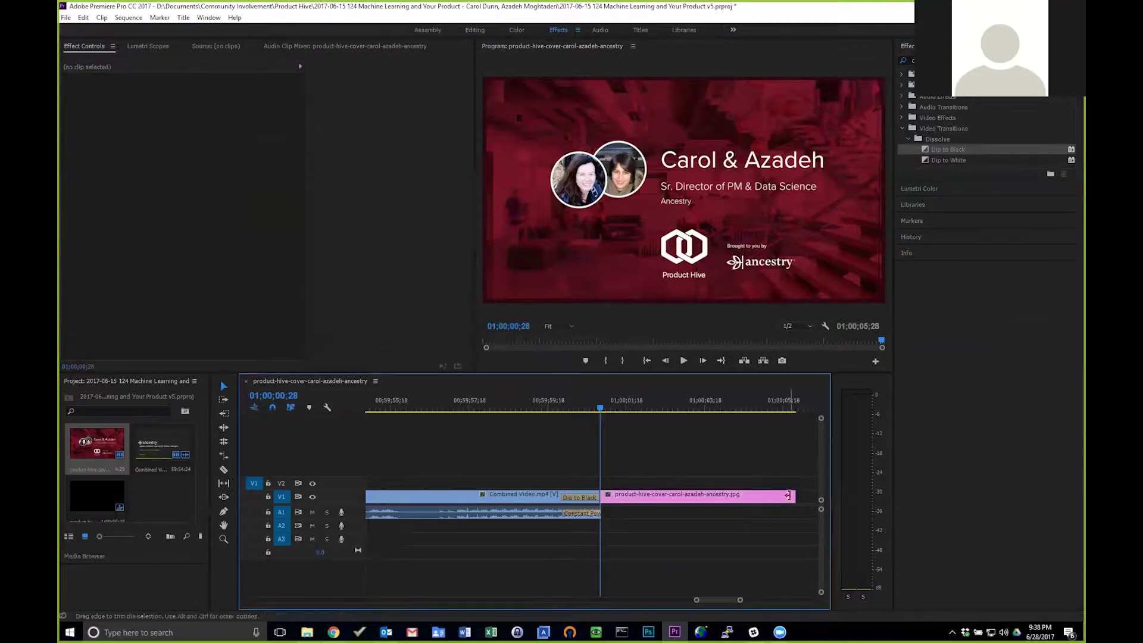
Add a Cross Dissolve to the end of the title card
click(906, 61)
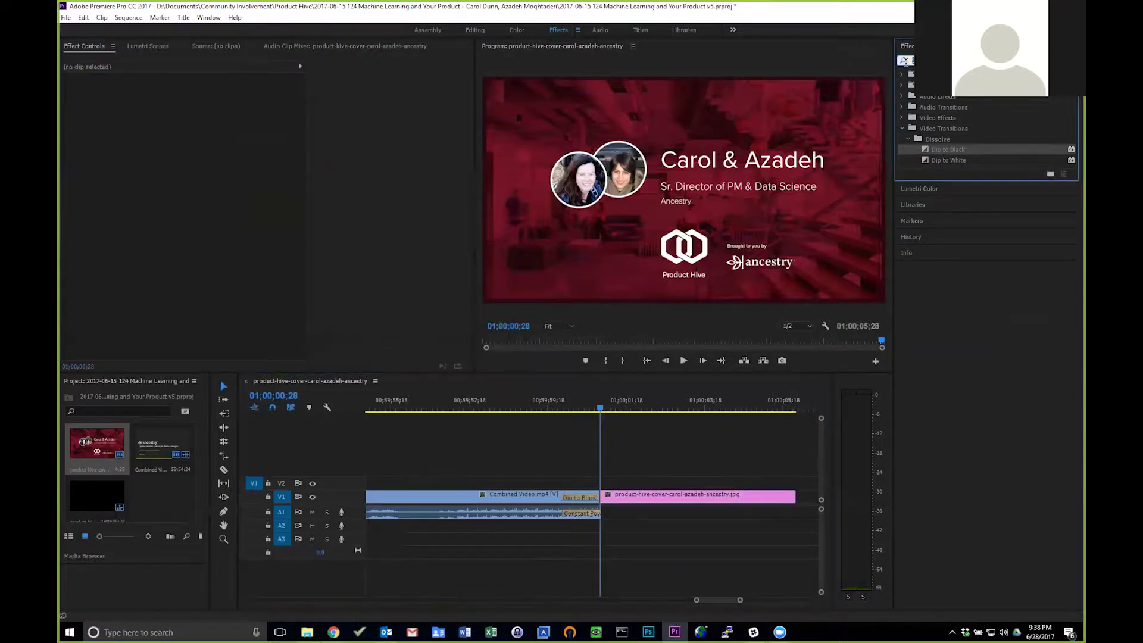
text(cross)
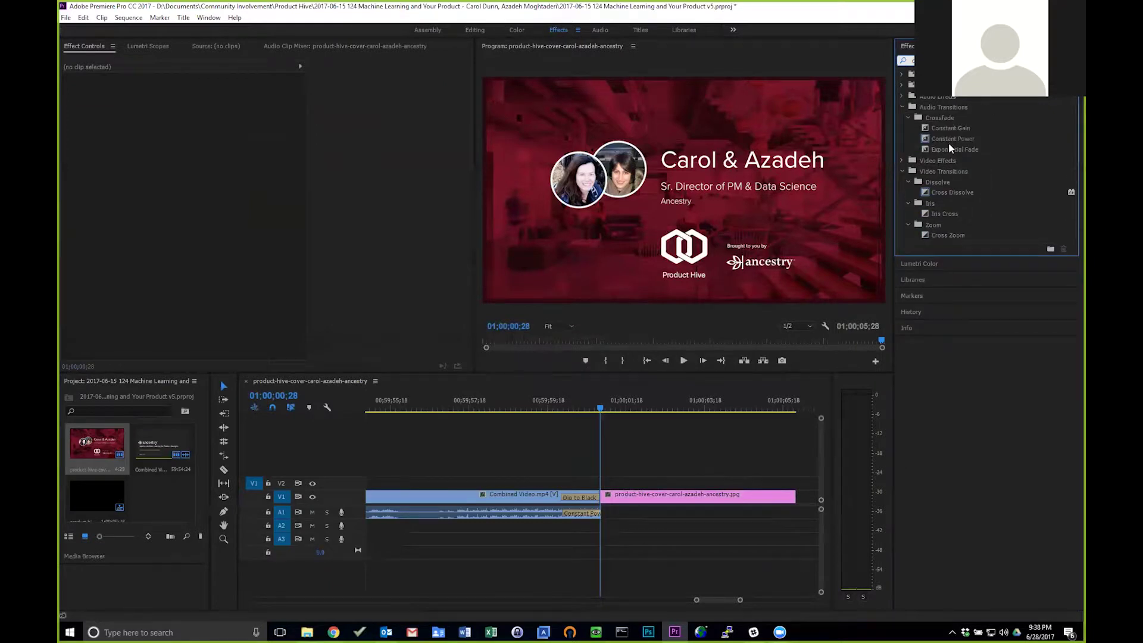
drag(926, 193, 787, 503)
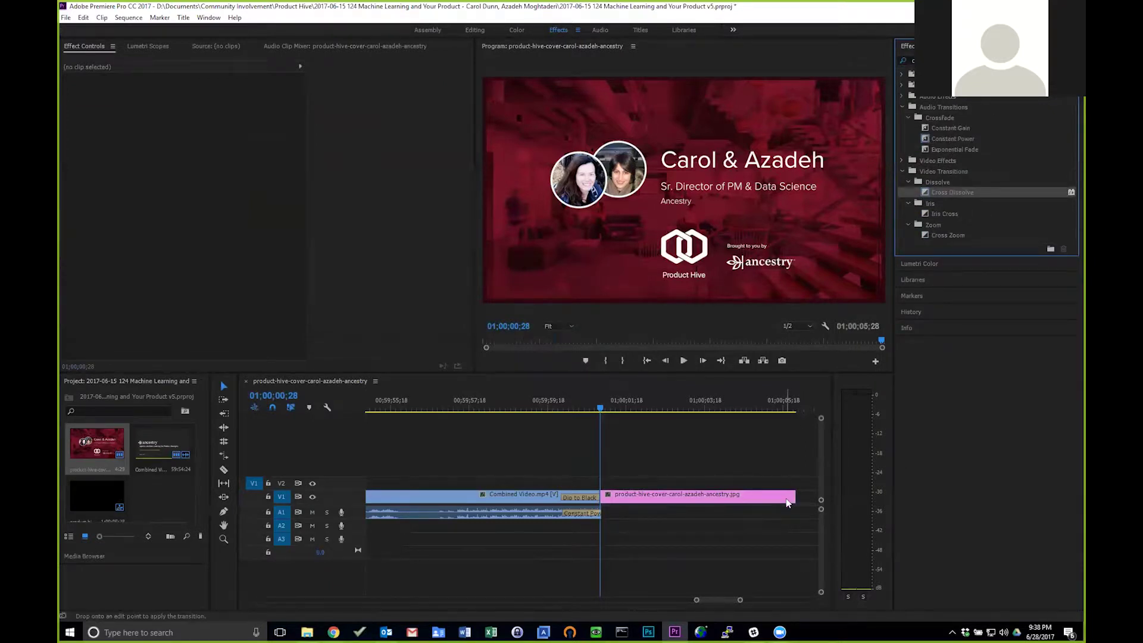
click(780, 439)
drag(927, 193, 794, 500)
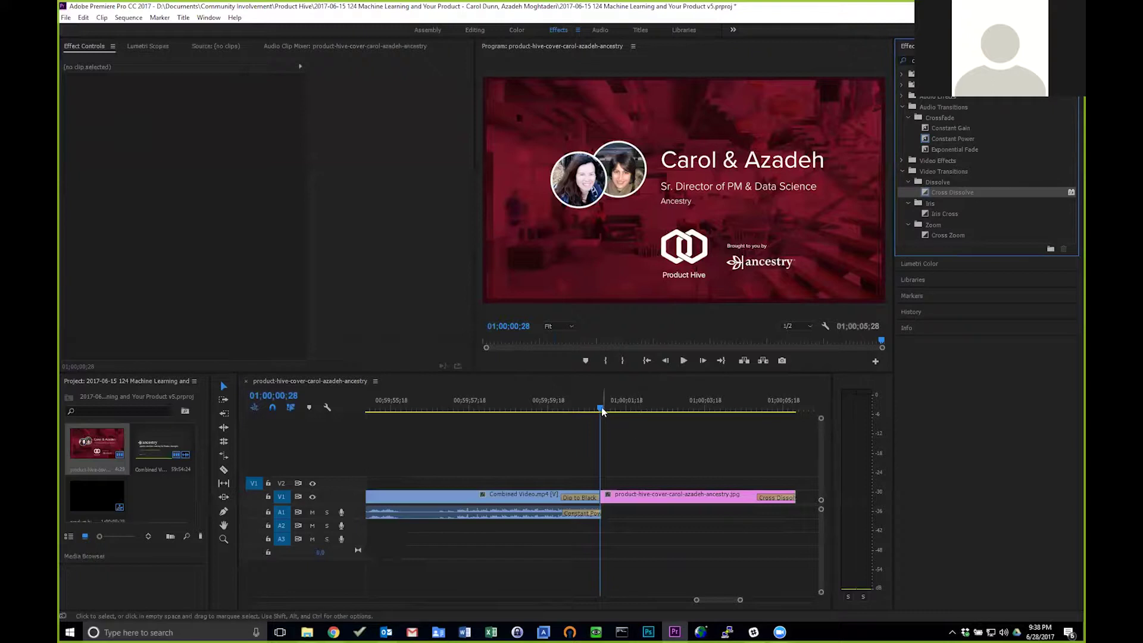
drag(603, 410, 416, 406)
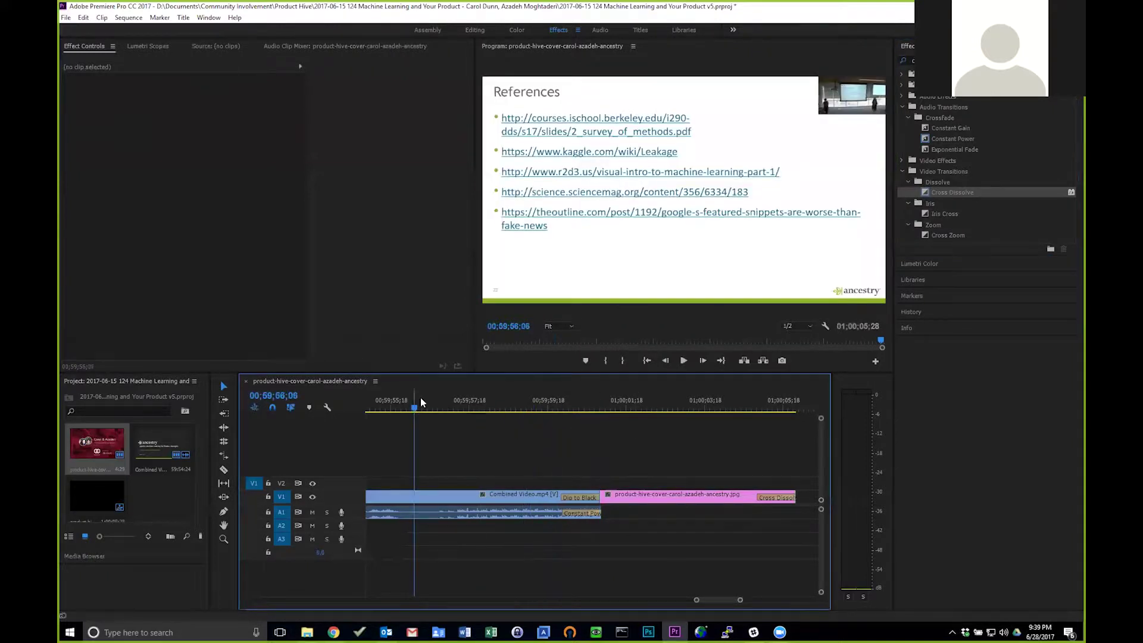
Play the sequence ending, zoom out to the whole timeline, and save the project with Ctrl+S
key(space)
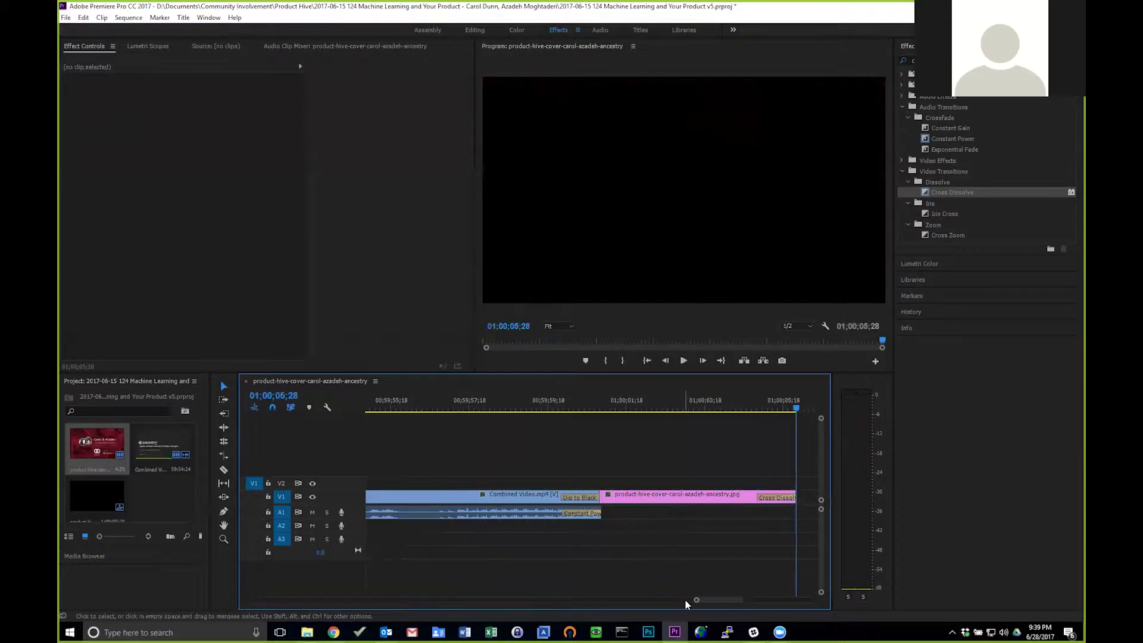
scroll(666, 601, down, 2)
drag(665, 600, 268, 584)
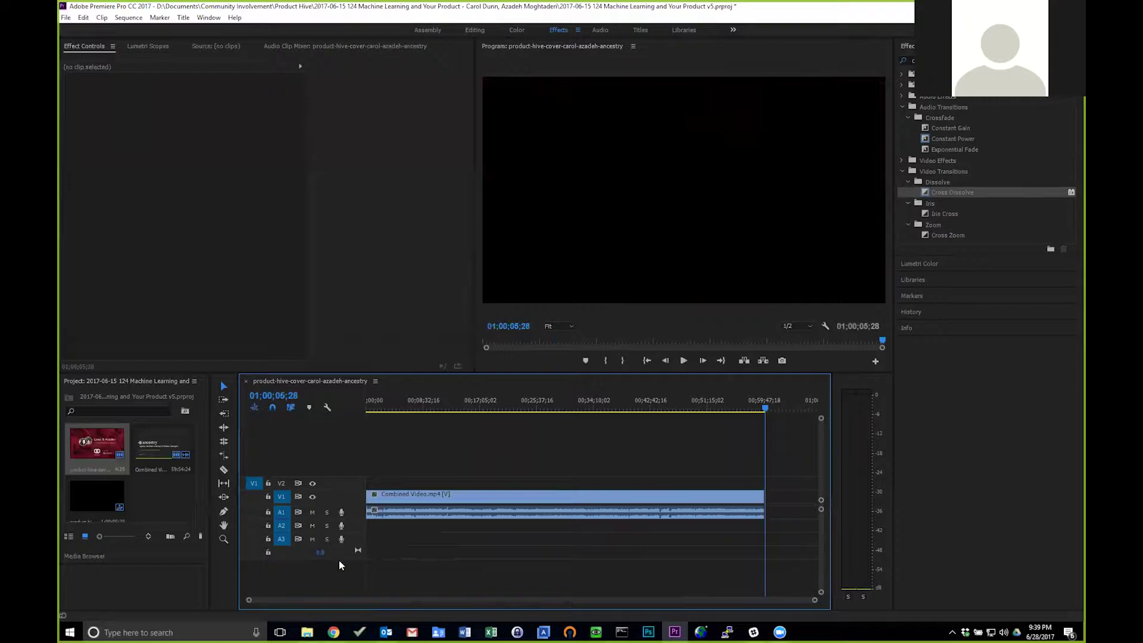
key(ctrl+s)
In Export Media settings, choose the H.264 YouTube 1080p HD preset
click(66, 18)
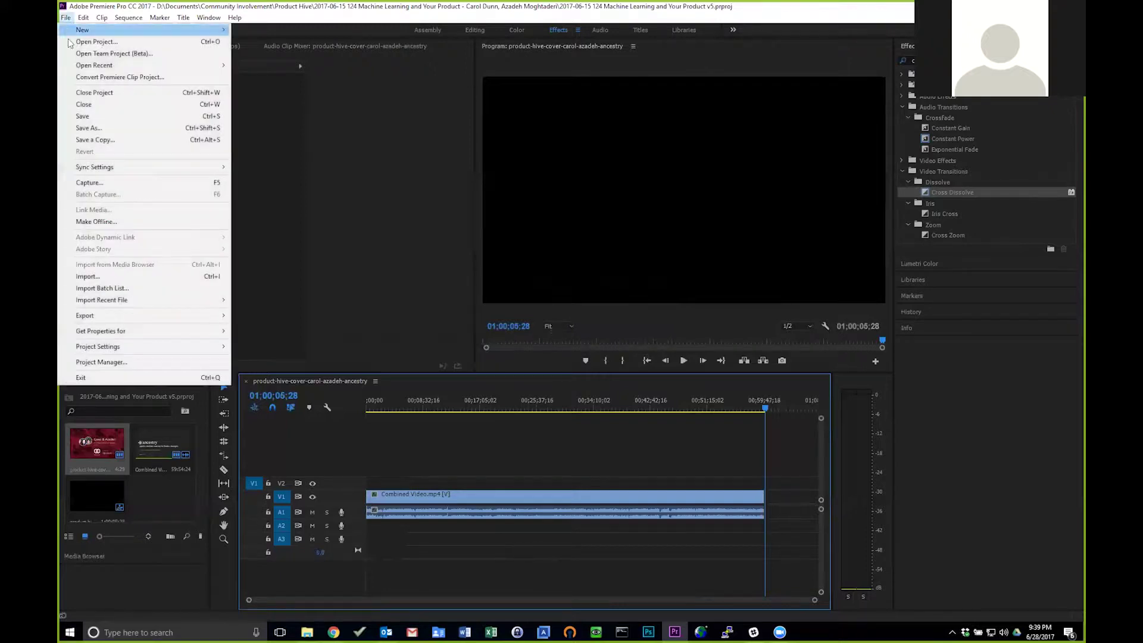
mouse_move(105, 320)
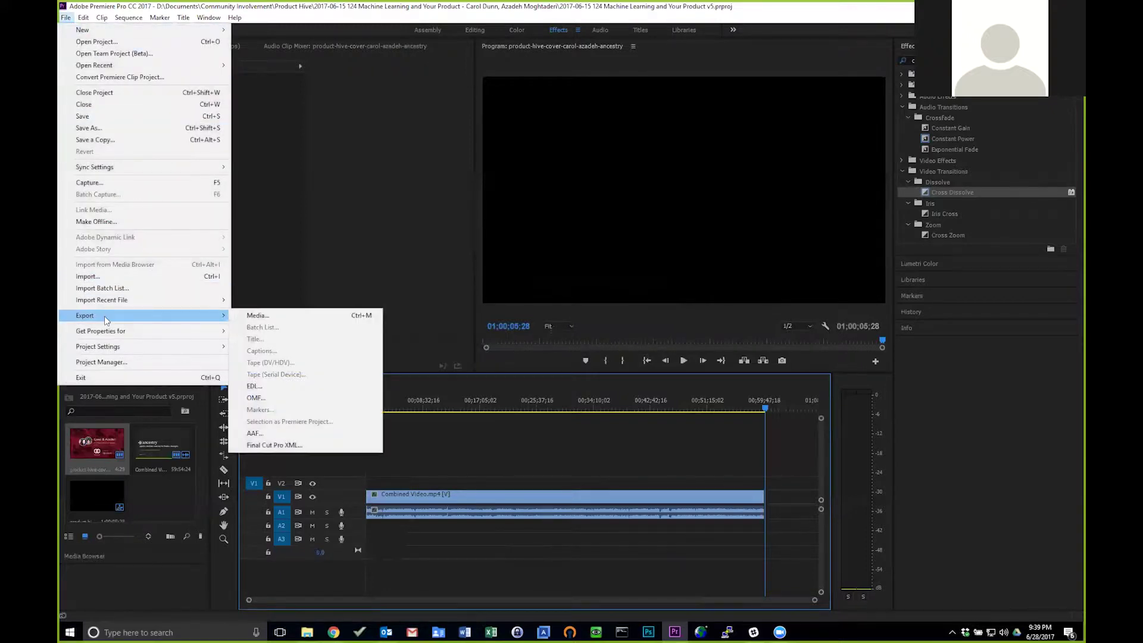
click(253, 317)
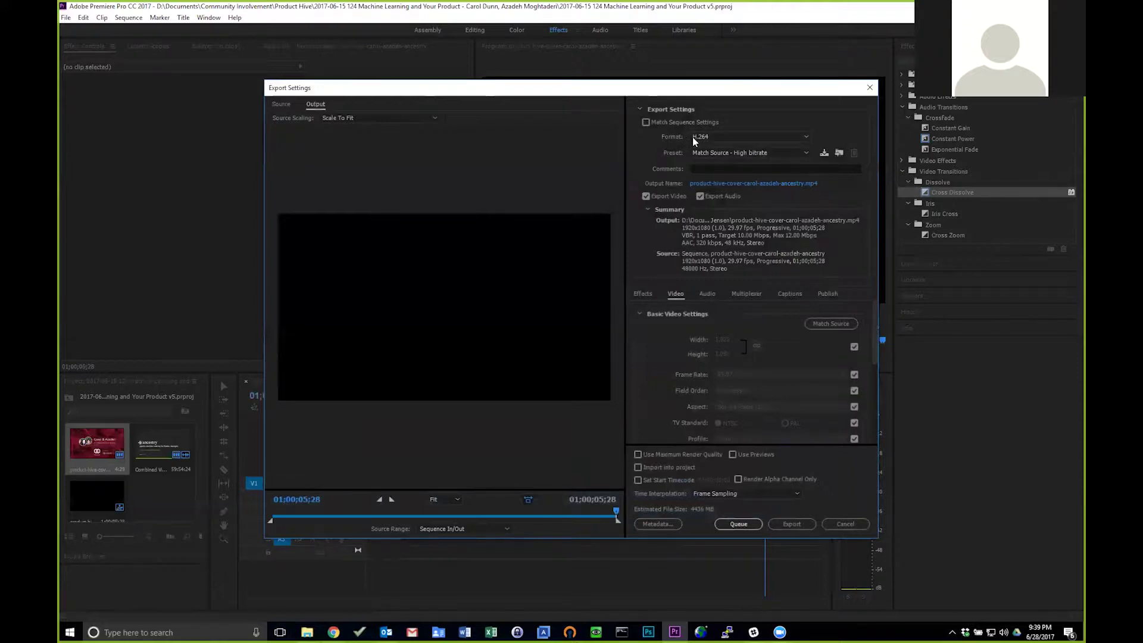
click(802, 153)
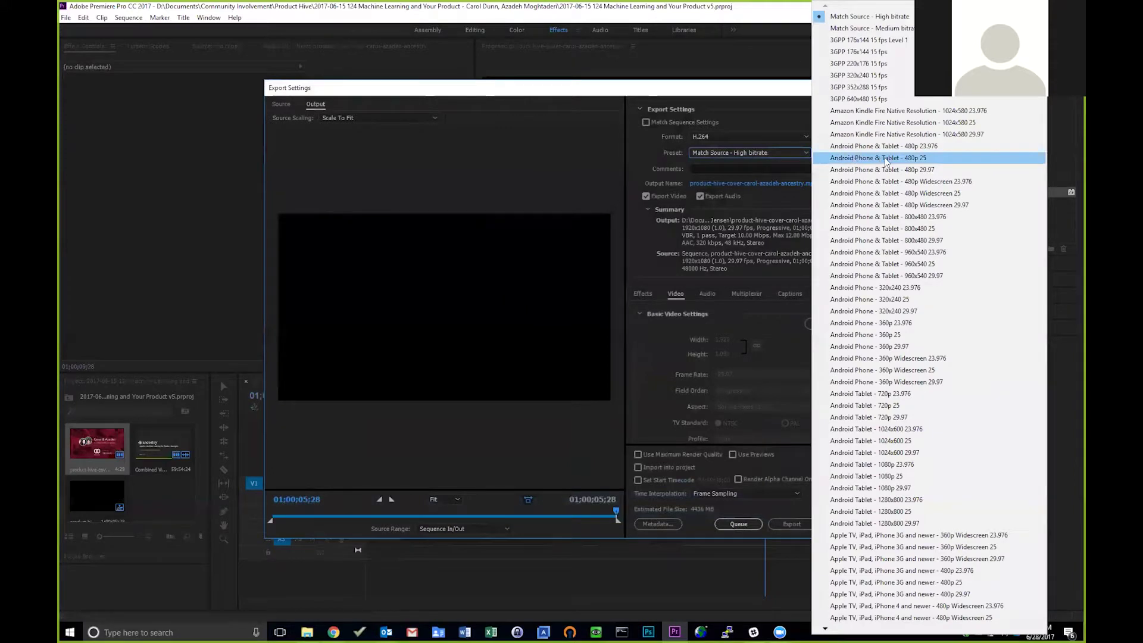
key(y)
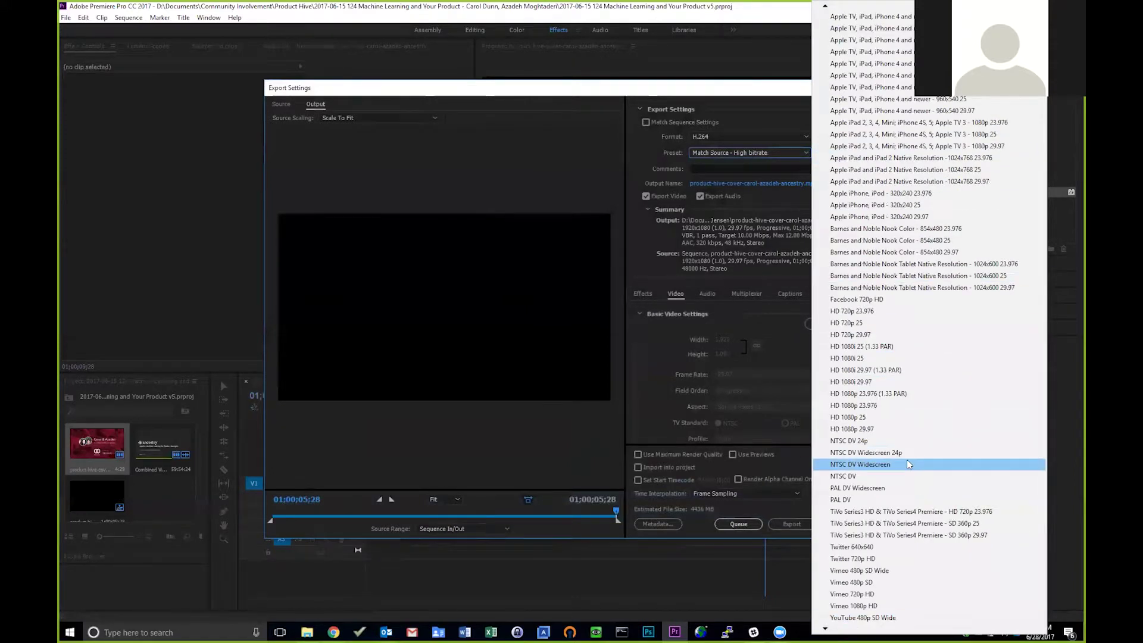
mouse_move(828, 629)
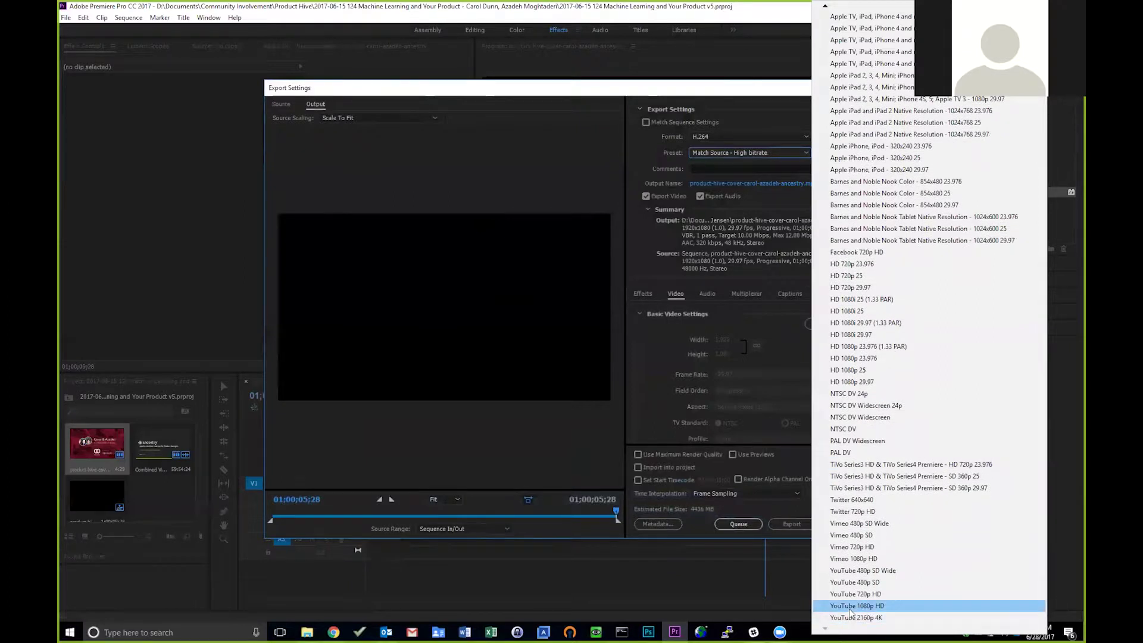
click(851, 608)
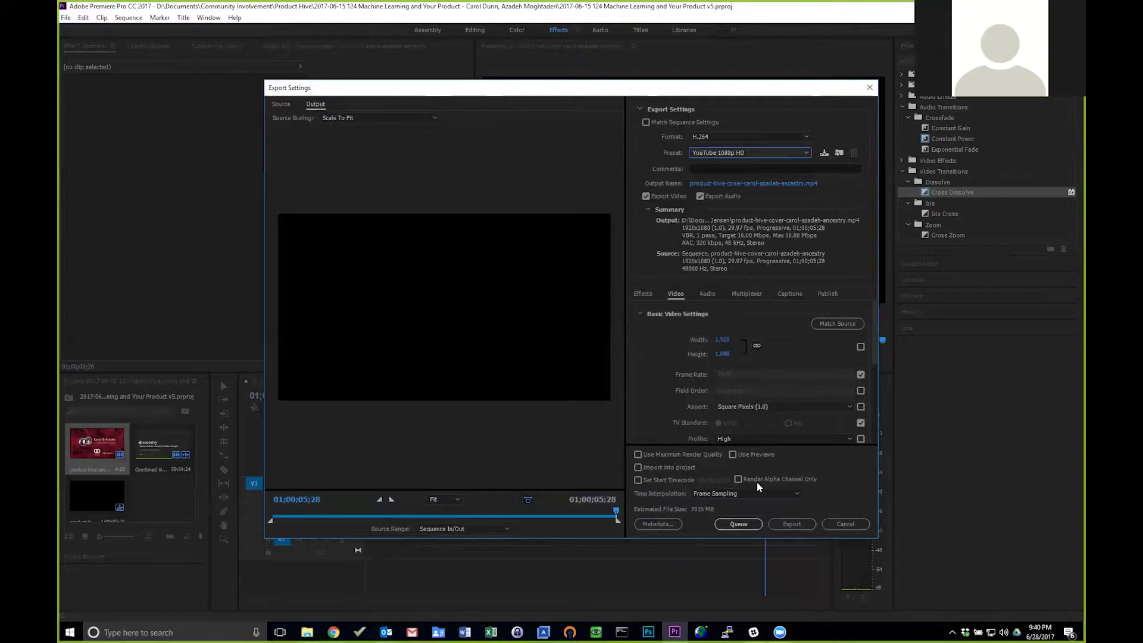
Check the Output Name save dialog and cancel it, keeping the existing file name
click(741, 184)
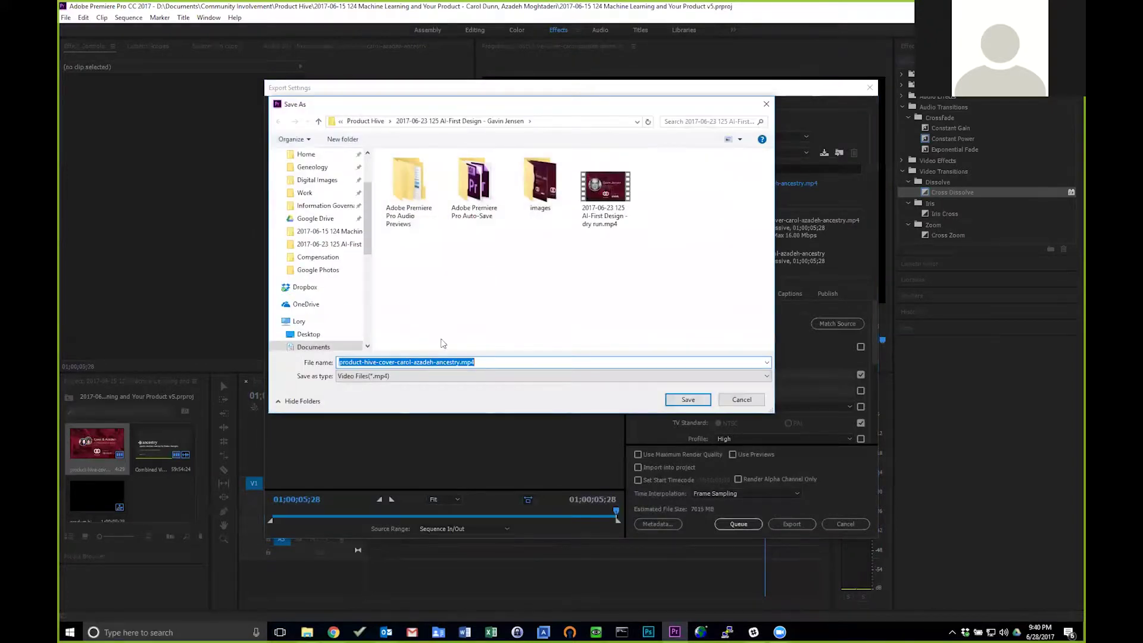
click(740, 399)
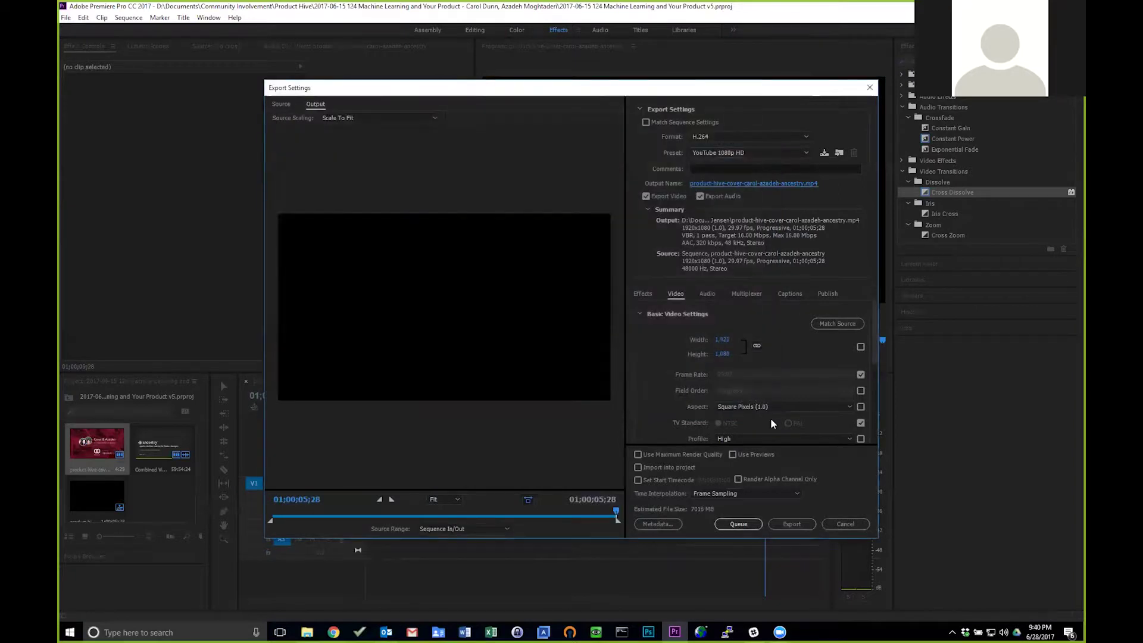
click(845, 524)
In the Docs notes, scroll to Upload to YouTube and select the '#119 Product Management or UX - Panel Debate' title
key(alt+Tab)
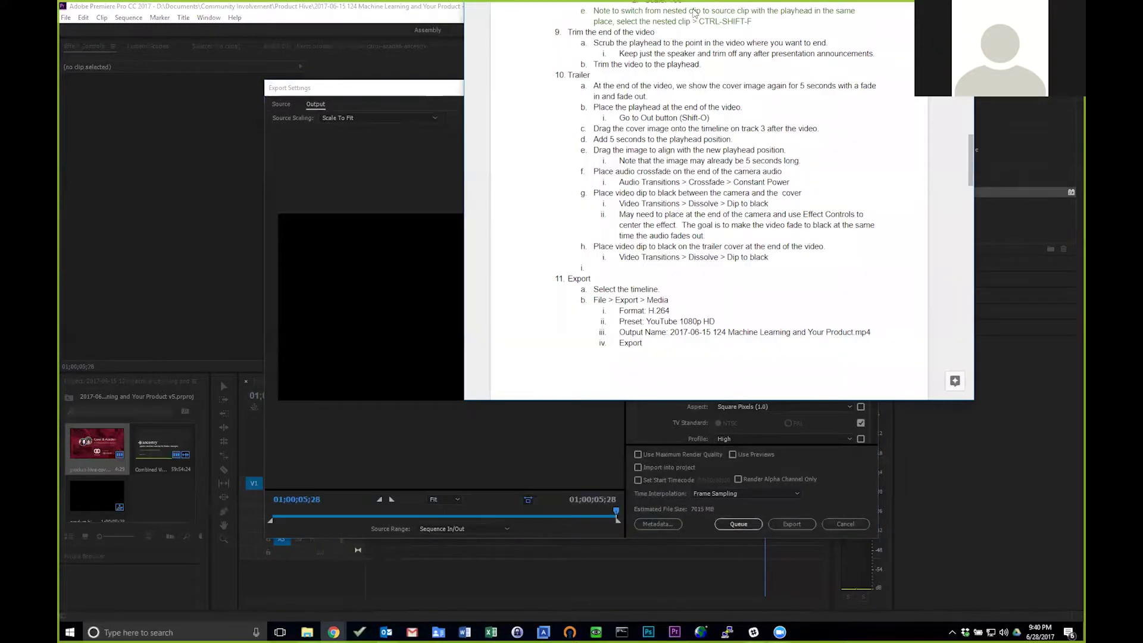
scroll(611, 291, down, 3)
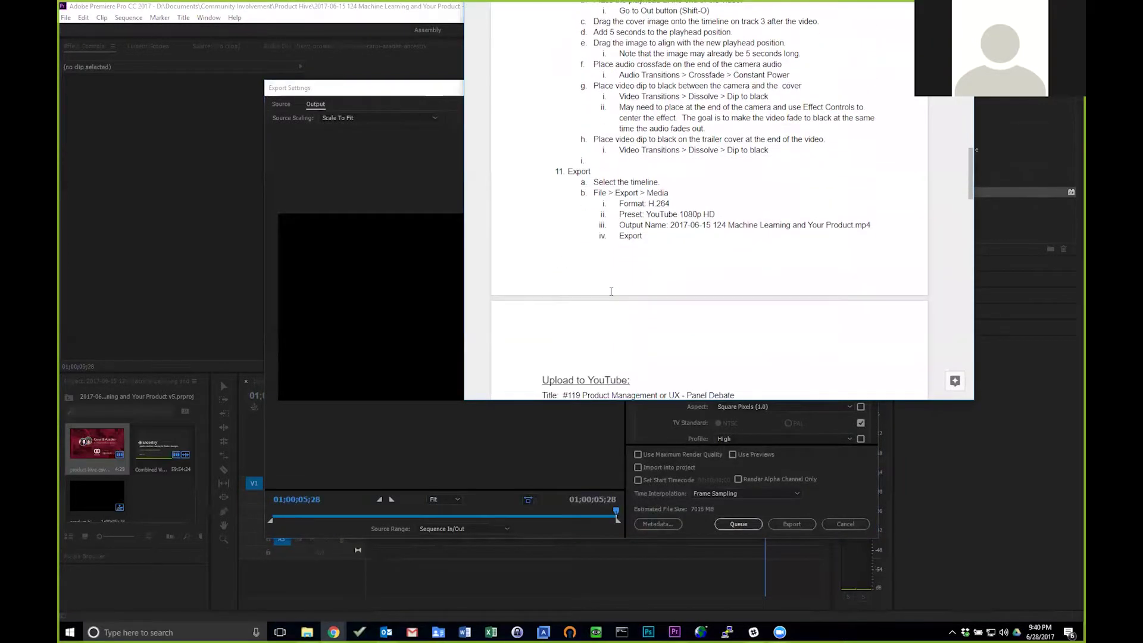
scroll(611, 291, down, 6)
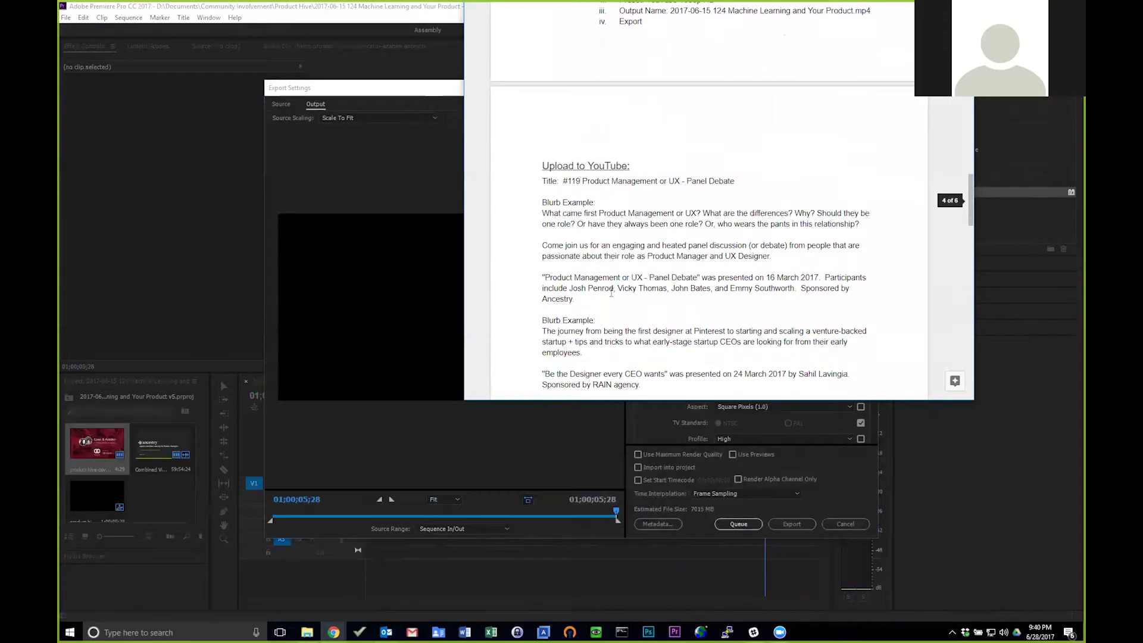
scroll(611, 290, down, 3)
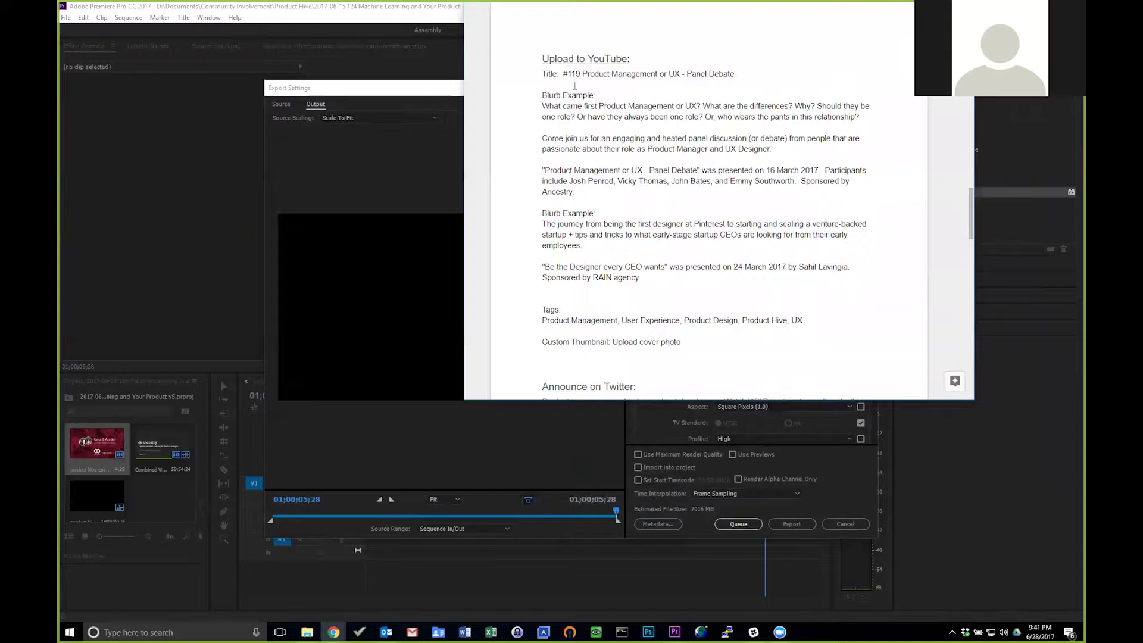
drag(562, 74, 736, 77)
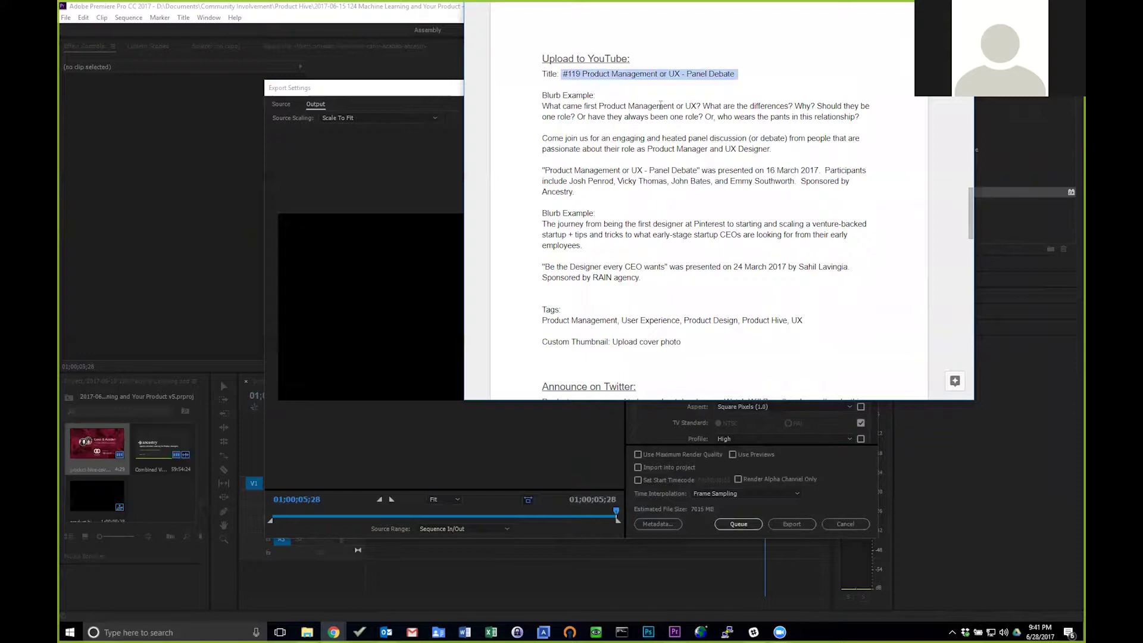
click(563, 74)
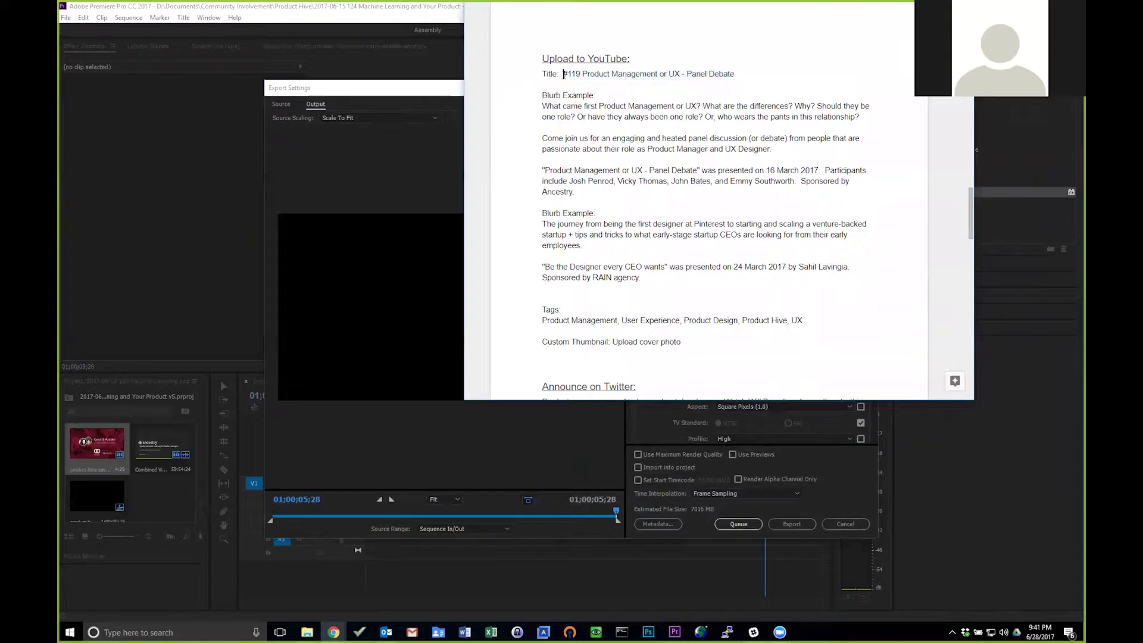
drag(563, 74, 736, 74)
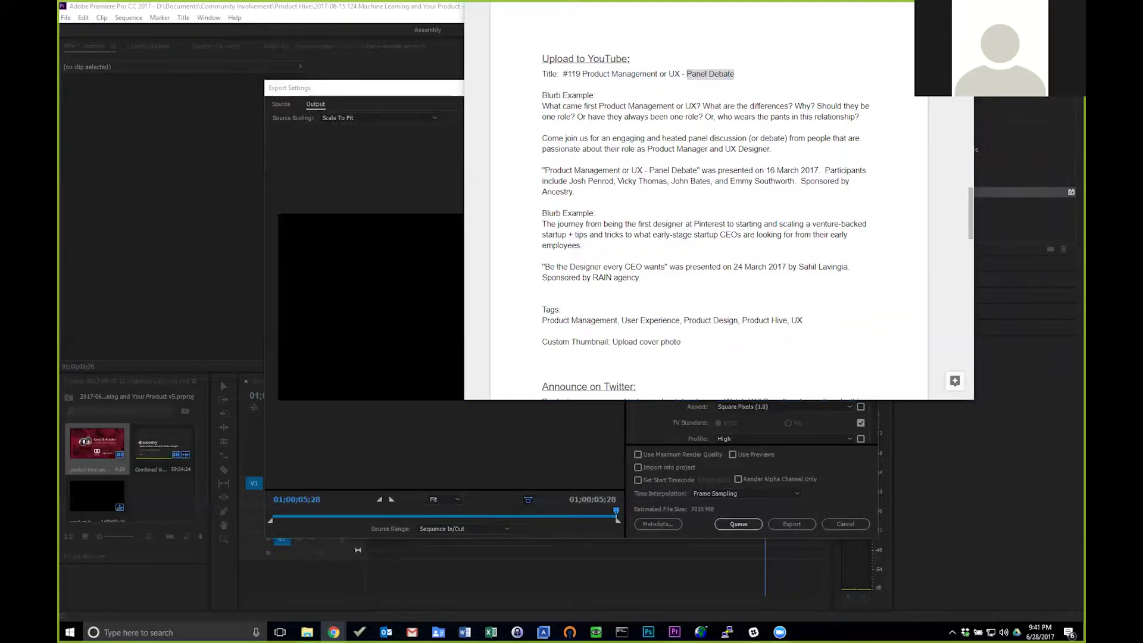
Switch between the notes and the YouTube Chrome window, ending on YouTube
key(alt+Tab)
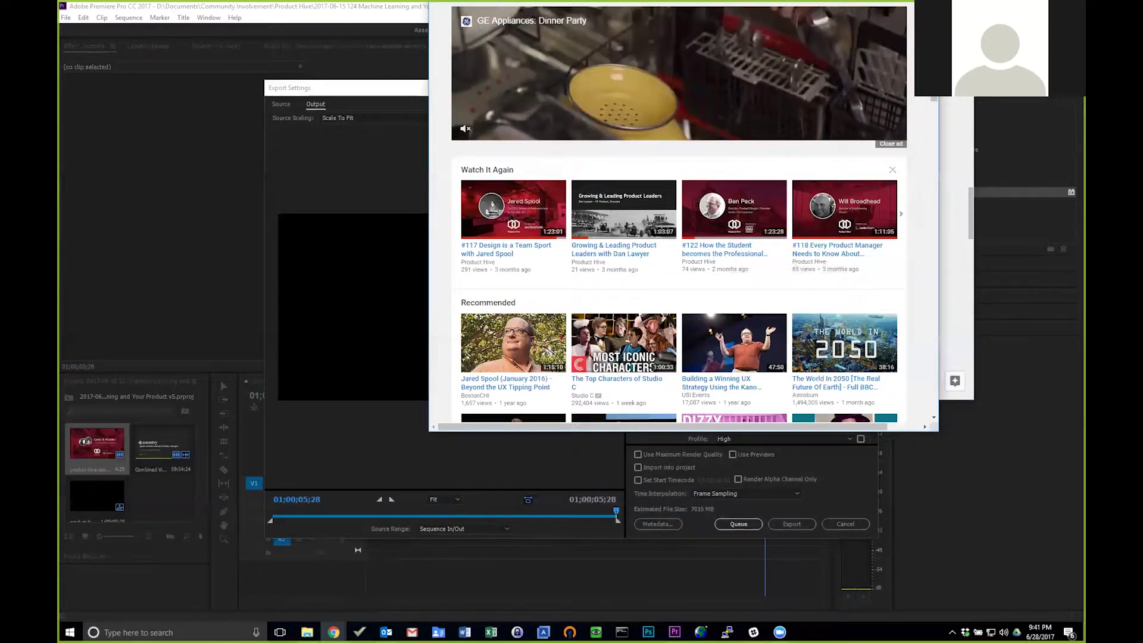
key(alt+Tab)
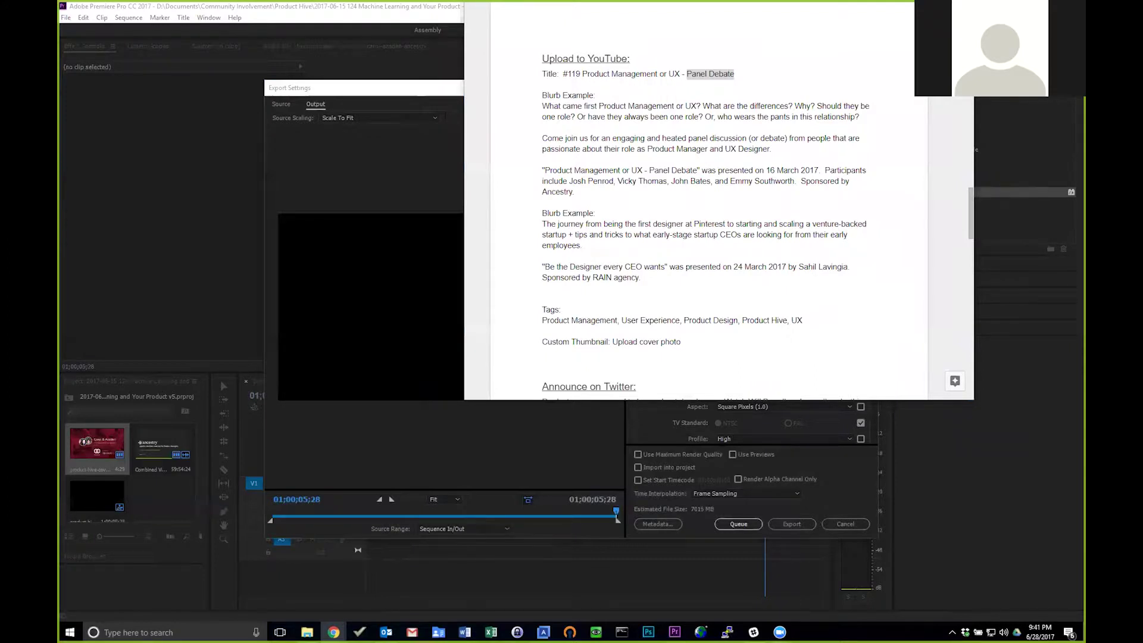
key(alt+Tab)
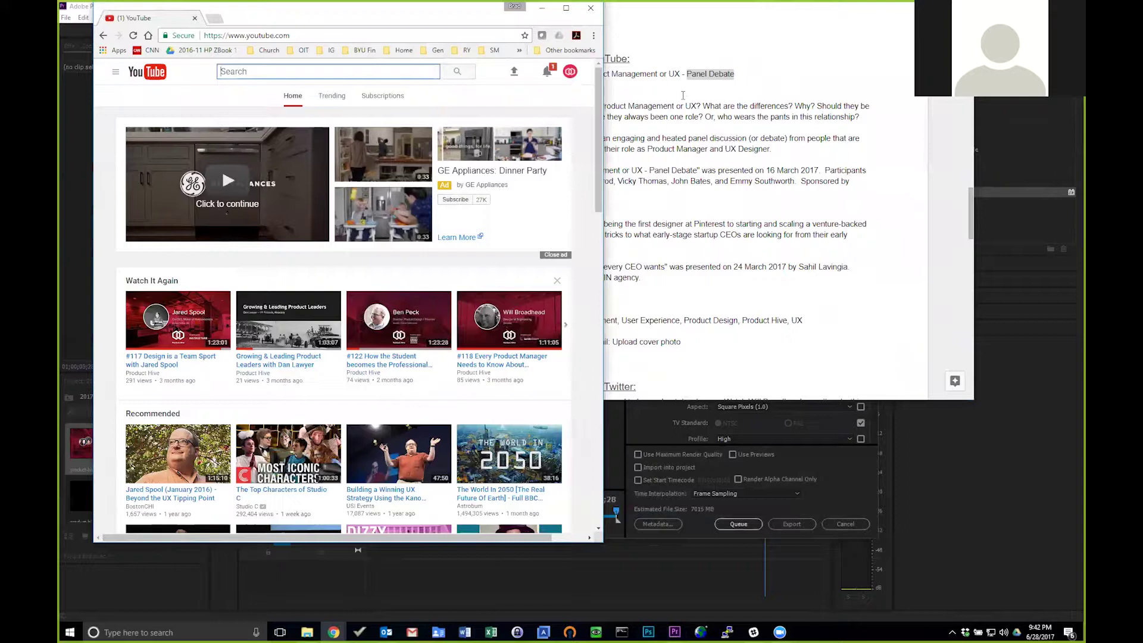
Move the Docs notes window fully into view beside YouTube, then bring the YouTube window forward
click(670, 223)
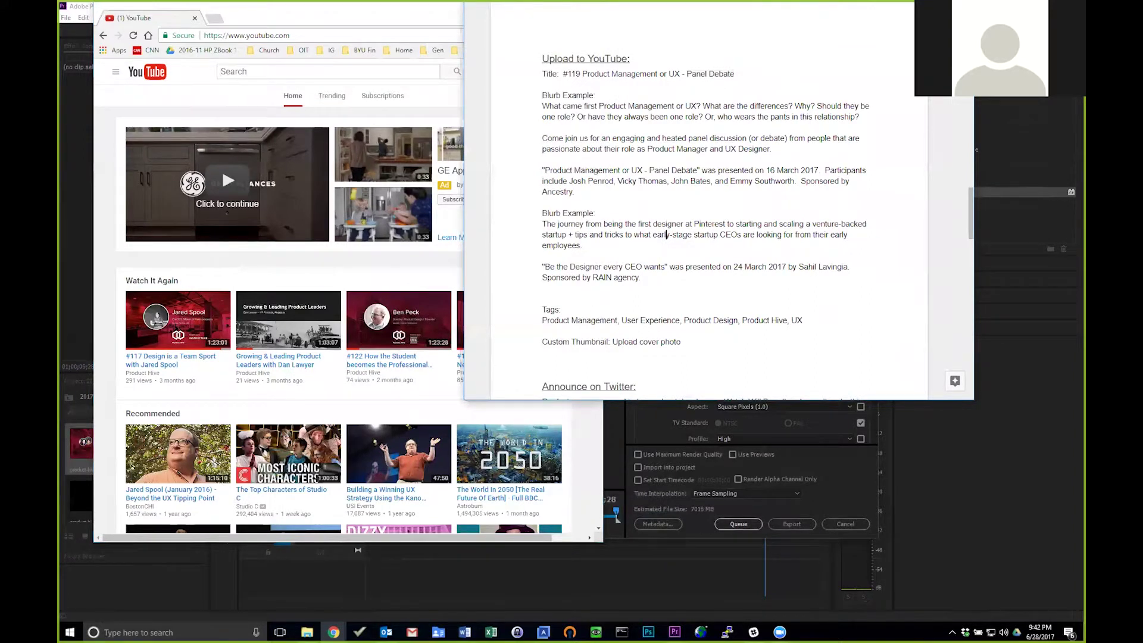
drag(695, 1, 796, 62)
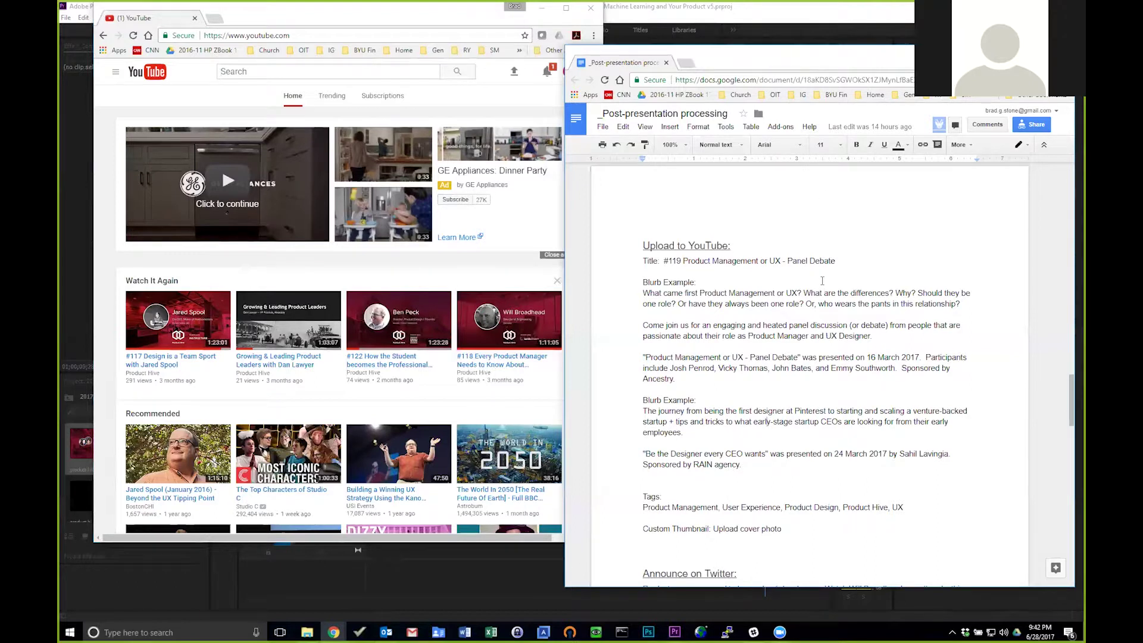
double_click(783, 261)
click(829, 315)
click(337, 17)
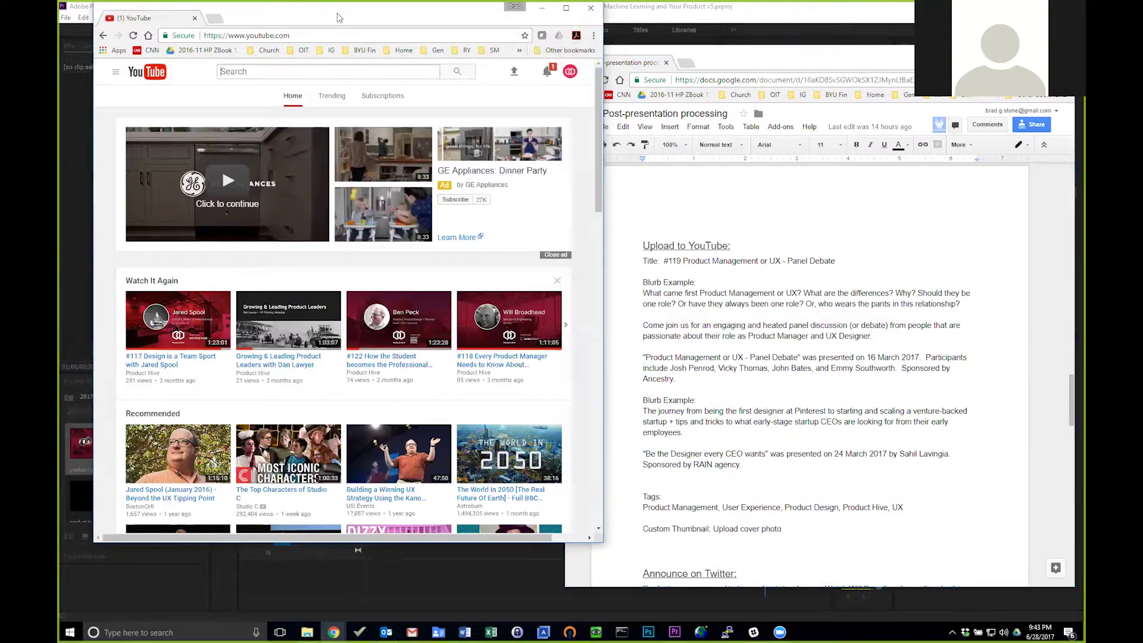
Close the YouTube window, scroll the notes to Announce on Twitter, and switch to the Meetup window
key(ctrl+w)
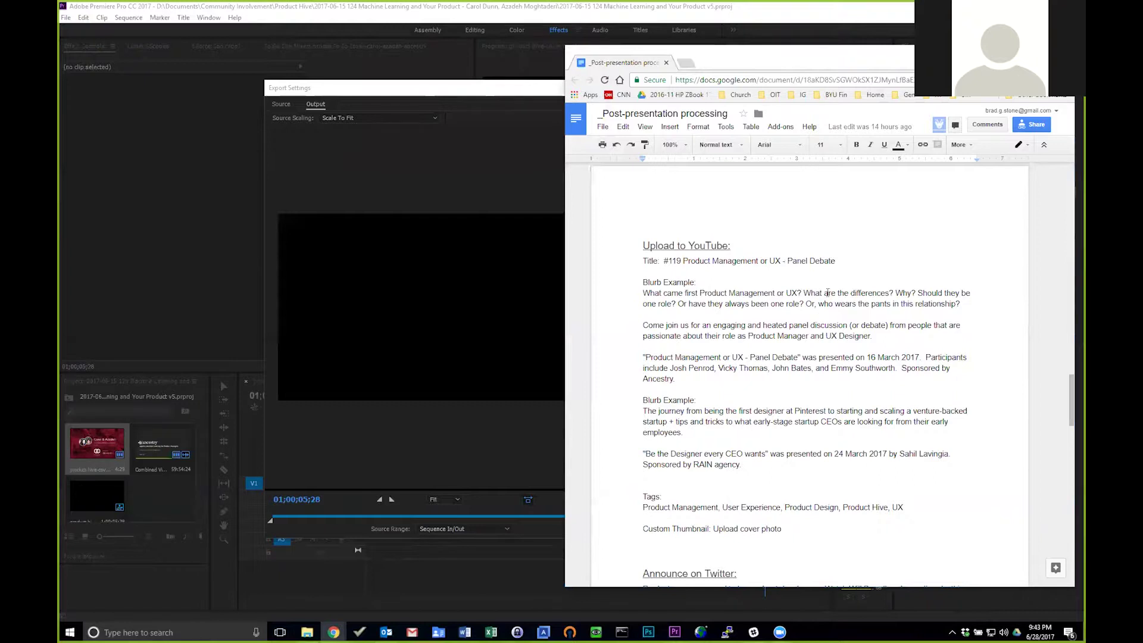
scroll(811, 296, down, 3)
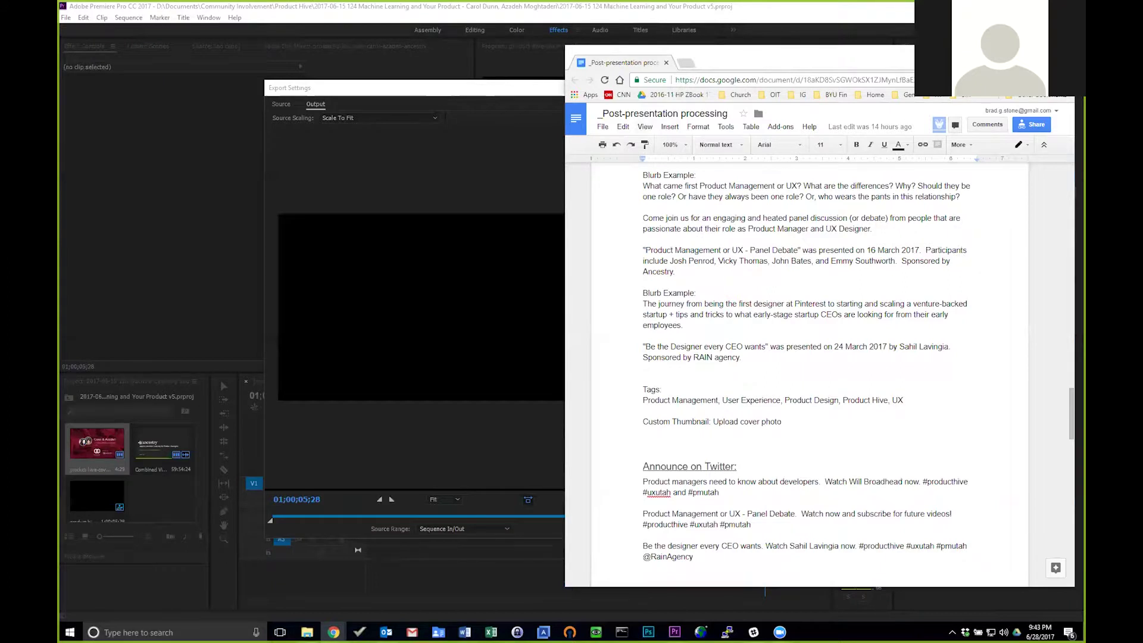
key(alt+Tab)
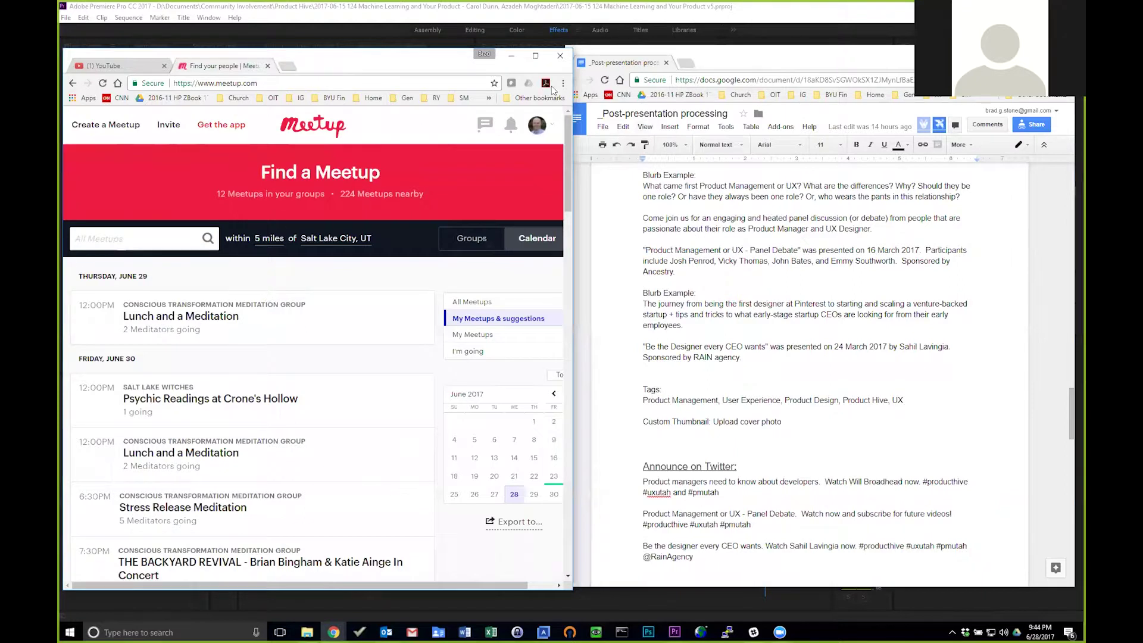
Go to the Product Hive - UT group and open the #125 AI-first design event page
click(548, 126)
click(375, 181)
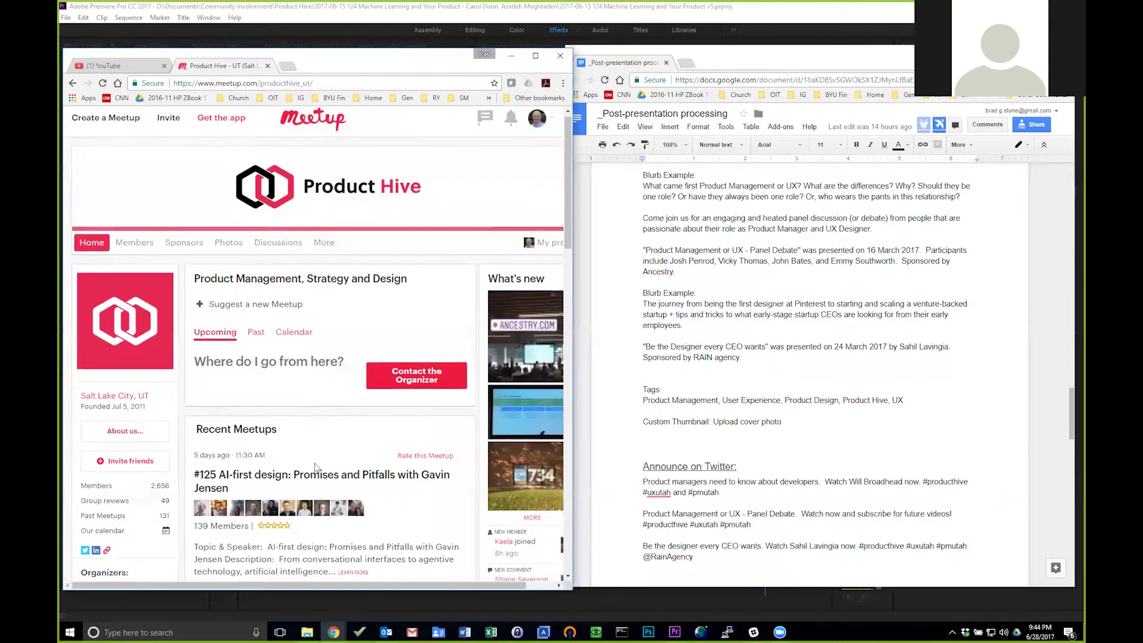
scroll(306, 337, down, 2)
click(353, 473)
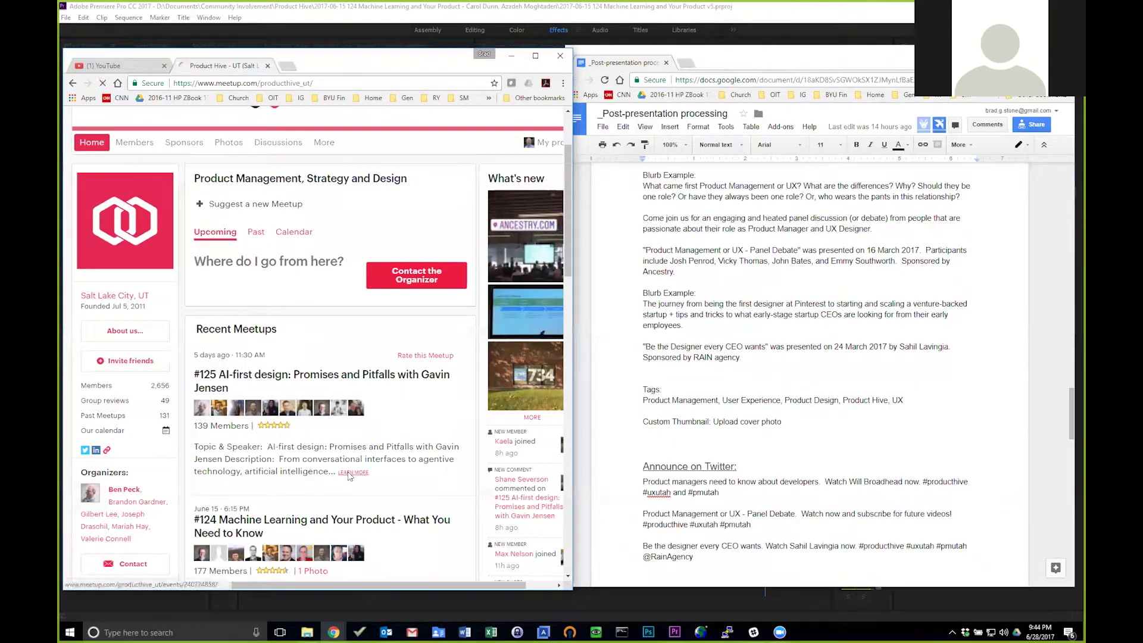
scroll(348, 477, down, 3)
scroll(347, 476, up, 3)
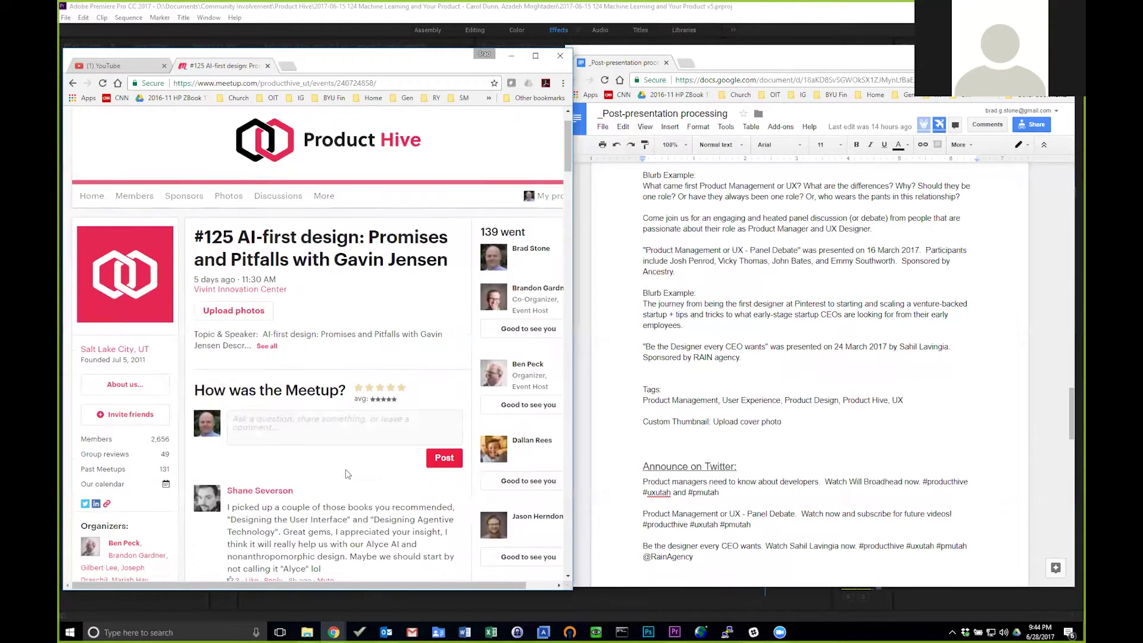
scroll(292, 407, down, 4)
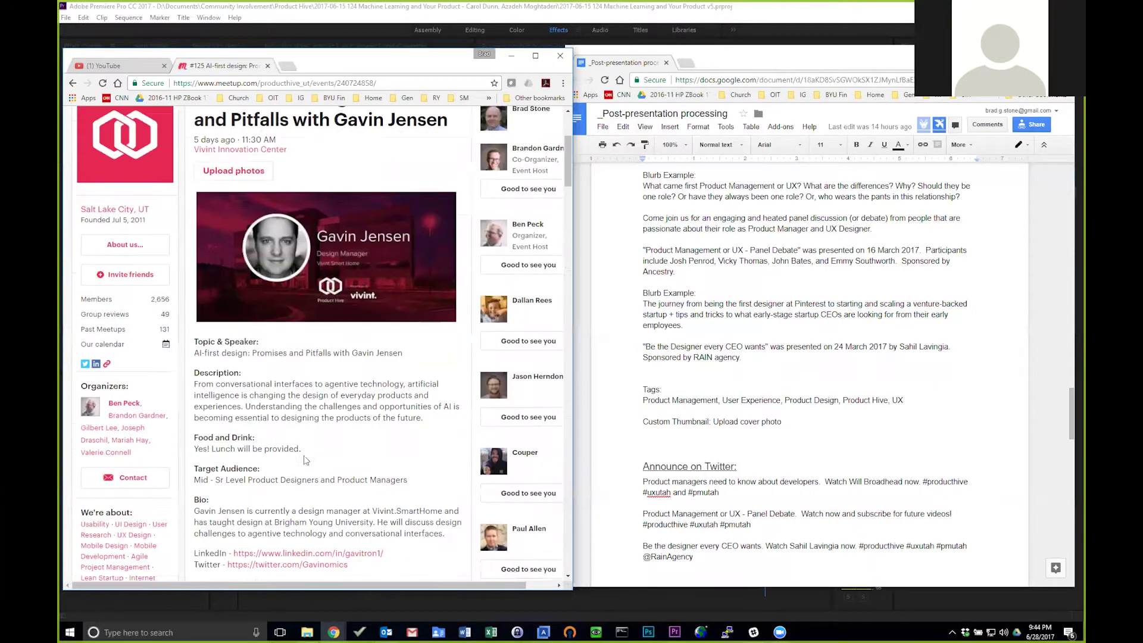
Highlight the event's Description text, then bring up Slack's youtube_team channel
drag(194, 309, 433, 346)
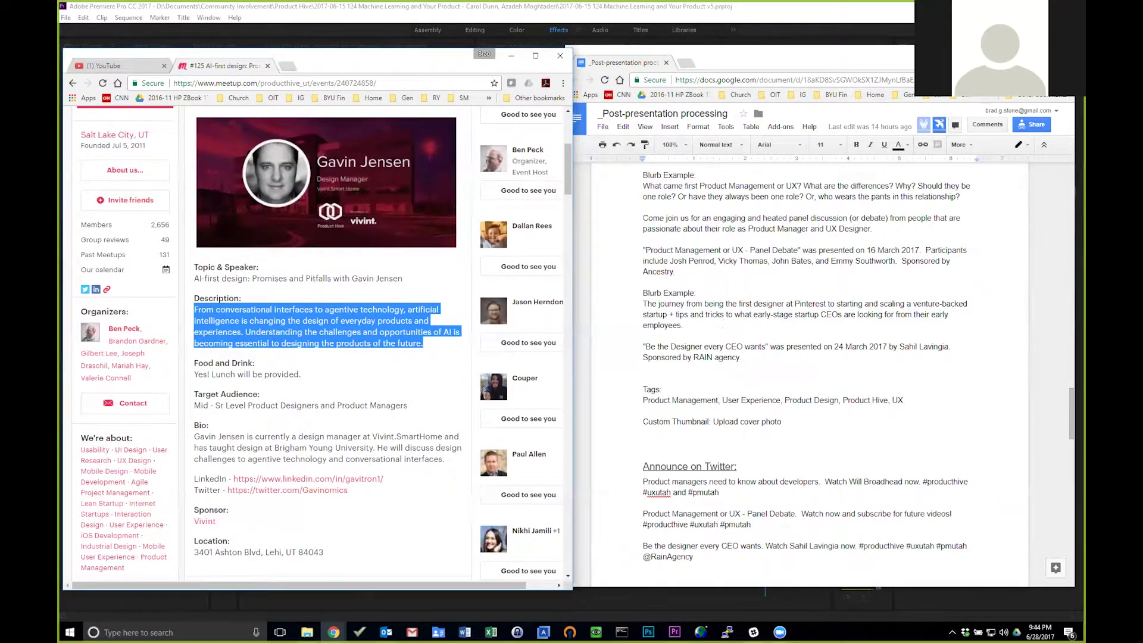
click(765, 590)
click(754, 632)
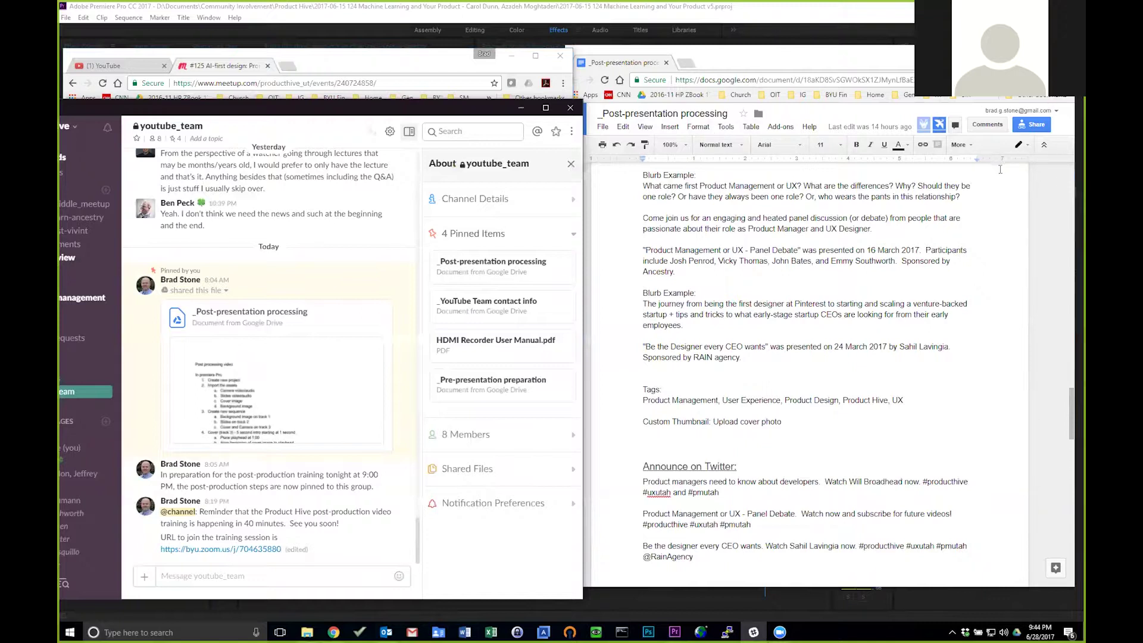
click(1033, 125)
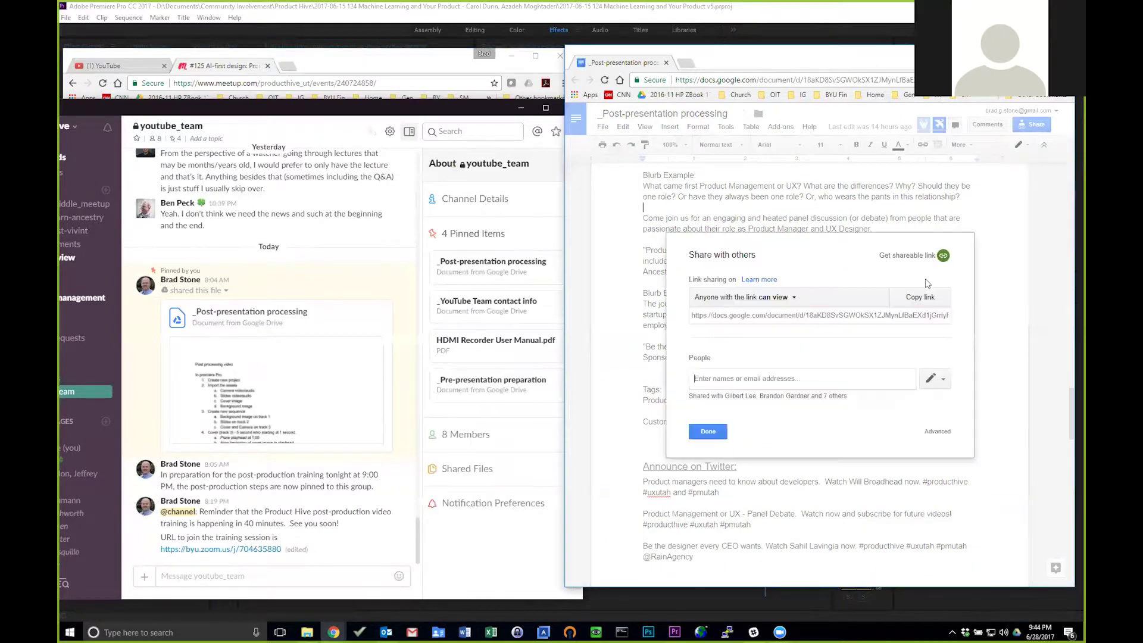
click(795, 297)
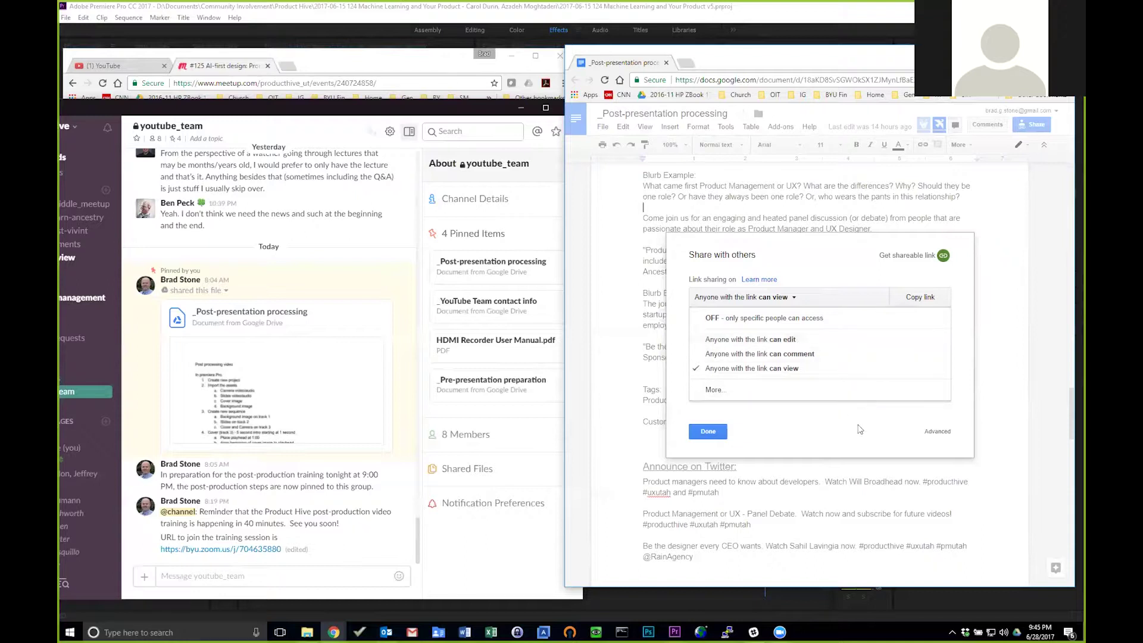
click(707, 431)
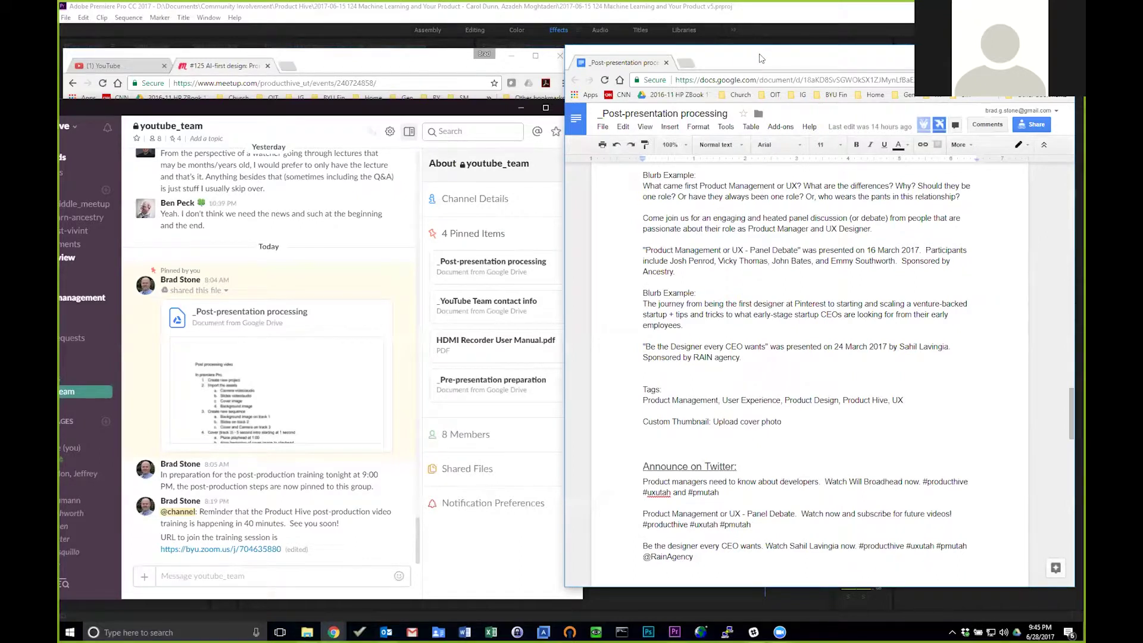
Nudge the Slack window left, then minimize both Slack and the Google Docs window
click(278, 110)
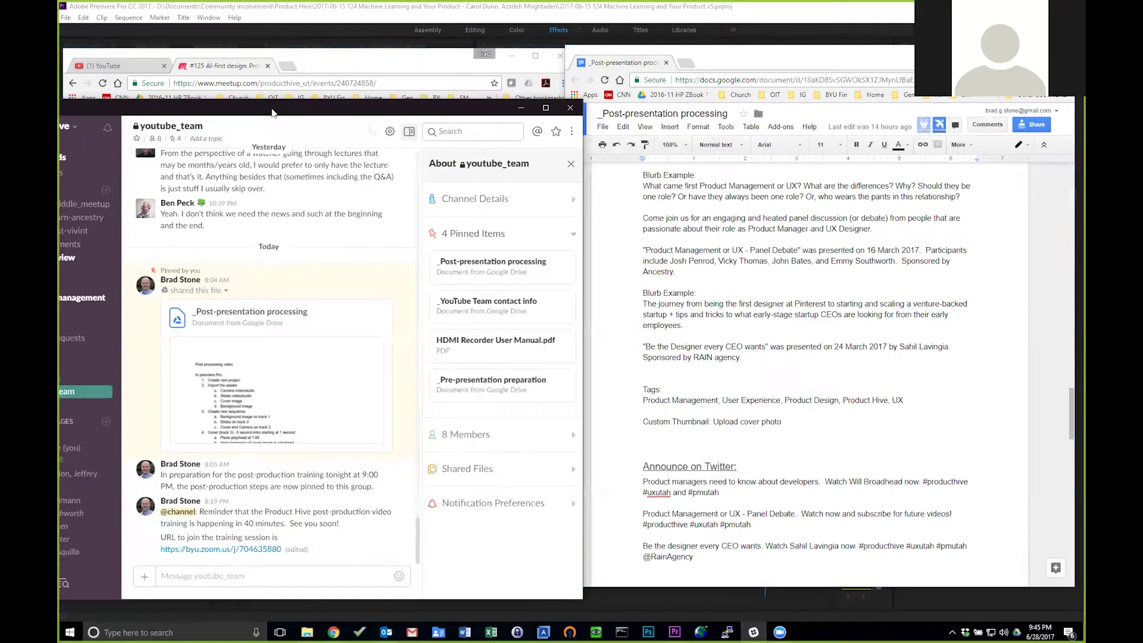
drag(273, 112, 165, 103)
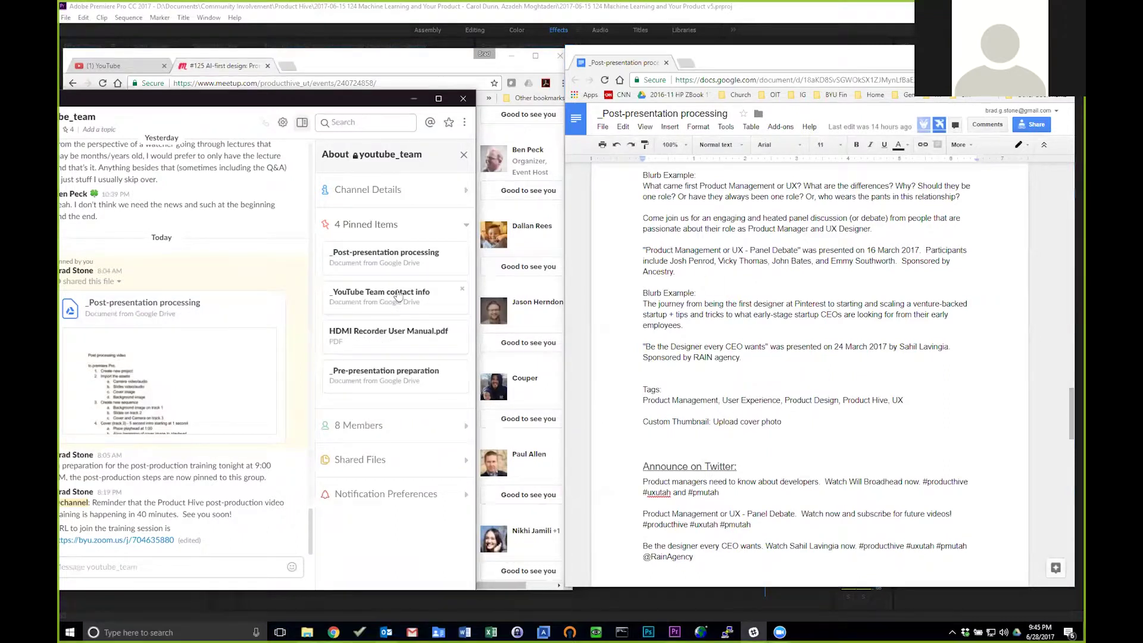
drag(225, 102, 170, 103)
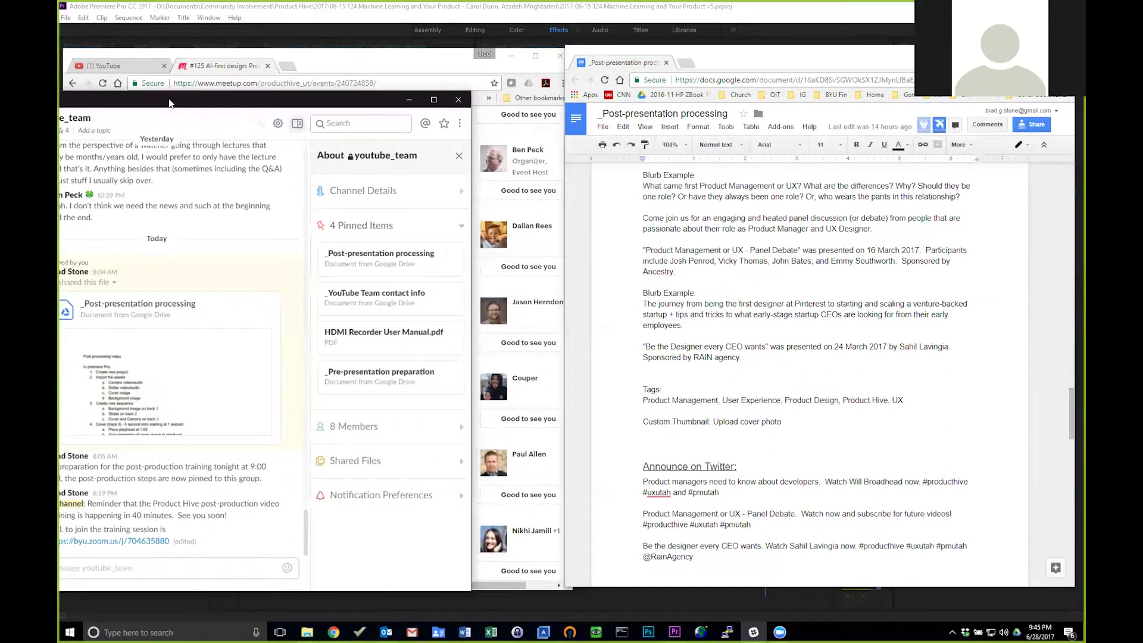
click(408, 99)
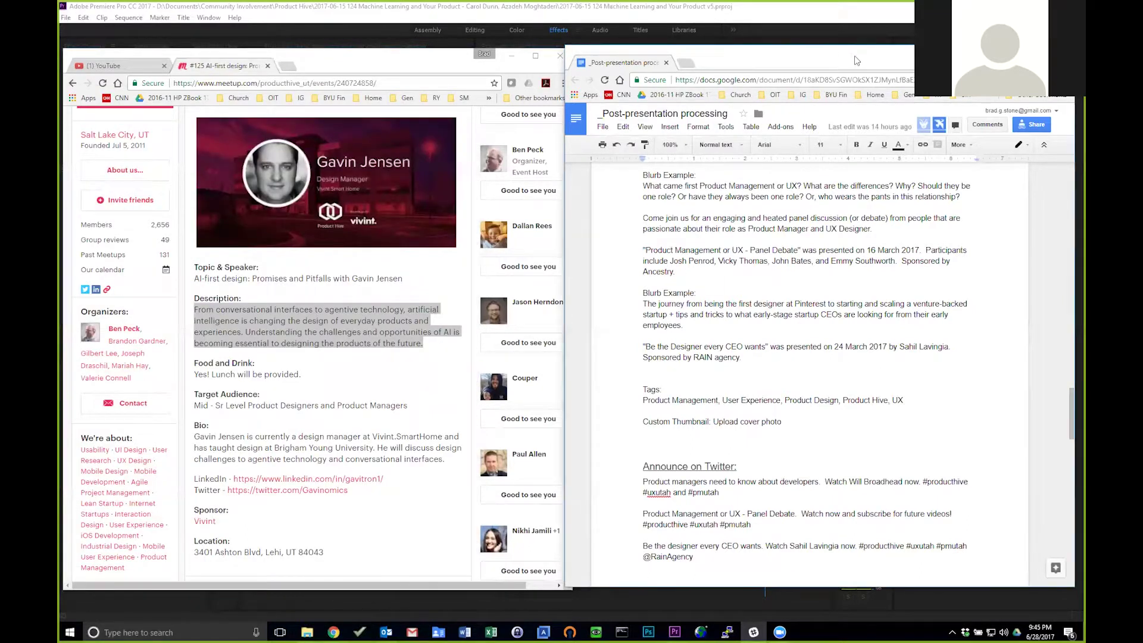
click(1016, 56)
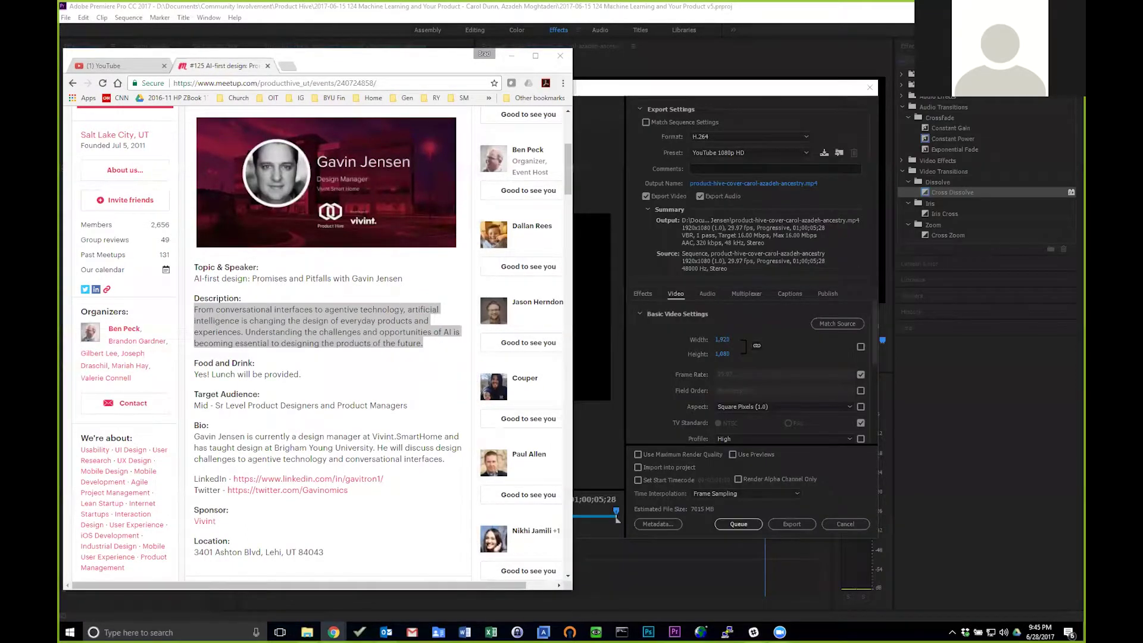
Minimize the Meetup window and switch to Slack's youtube_team channel
click(368, 63)
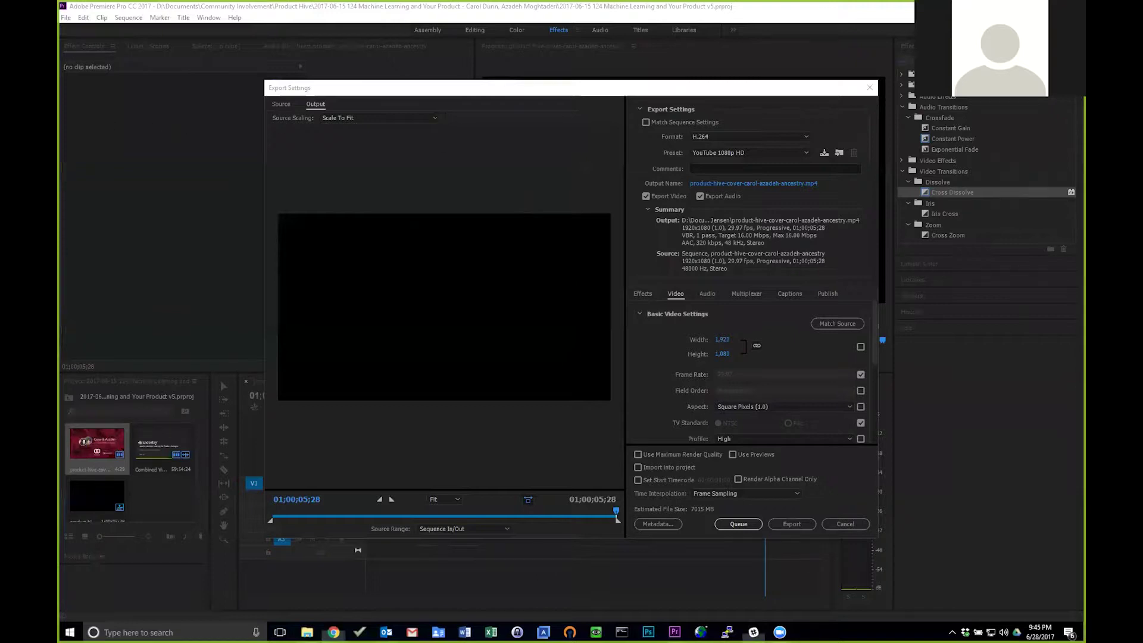
key(alt+Tab)
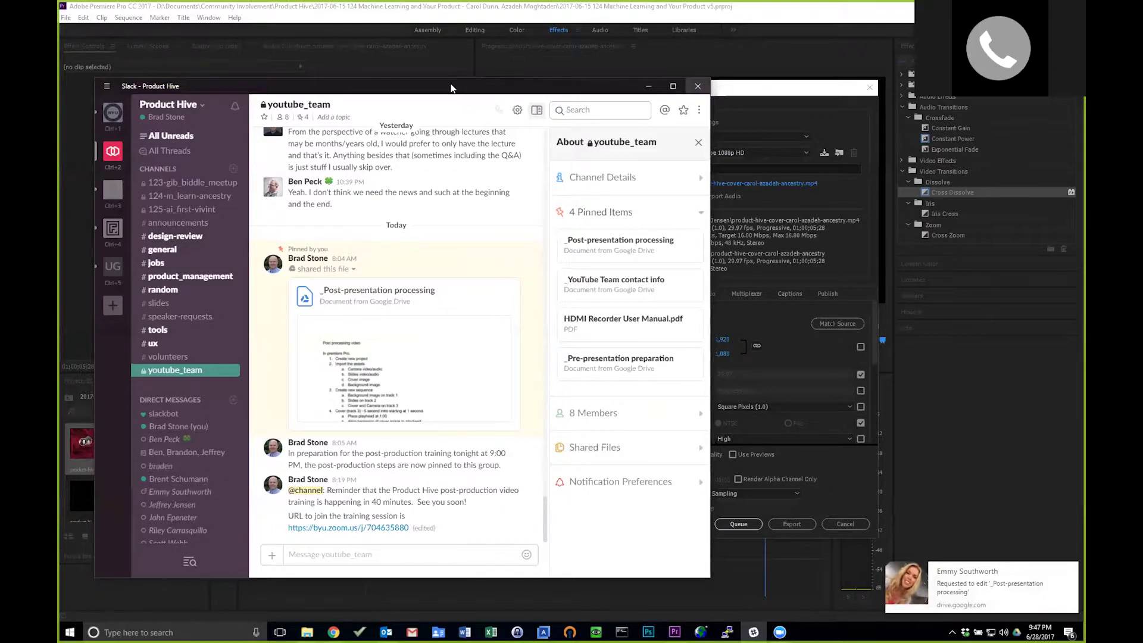
Switch from Slack back to Premiere's Export Settings dialog with Alt+Tab
key(alt+Tab)
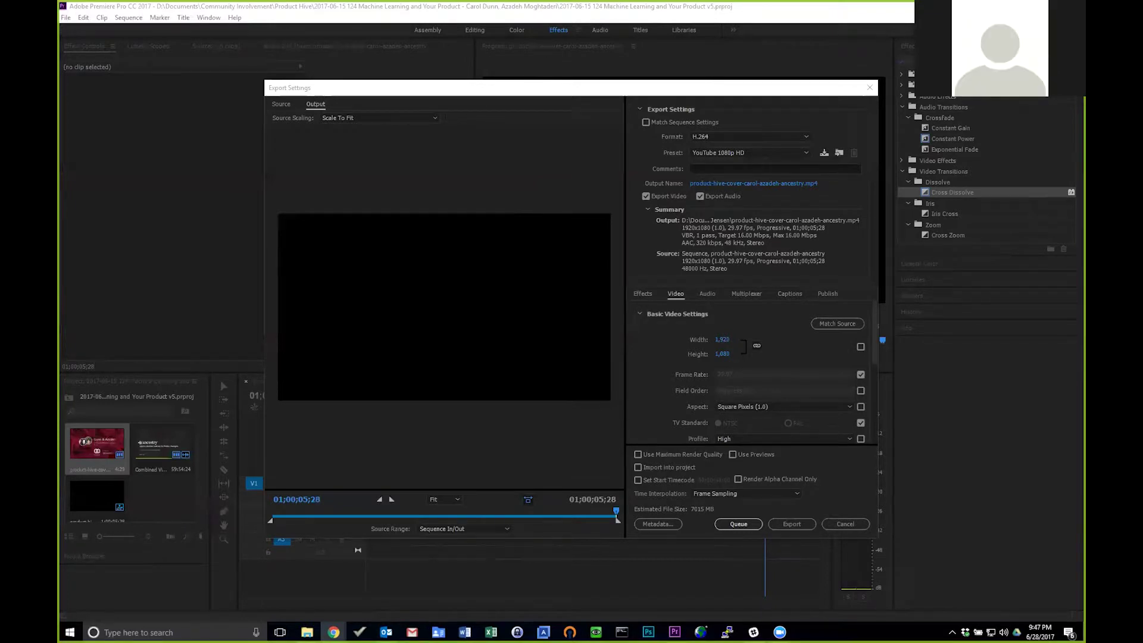
Switch to the Chrome window showing the Google Drive Product Hive folder
key(alt+Tab)
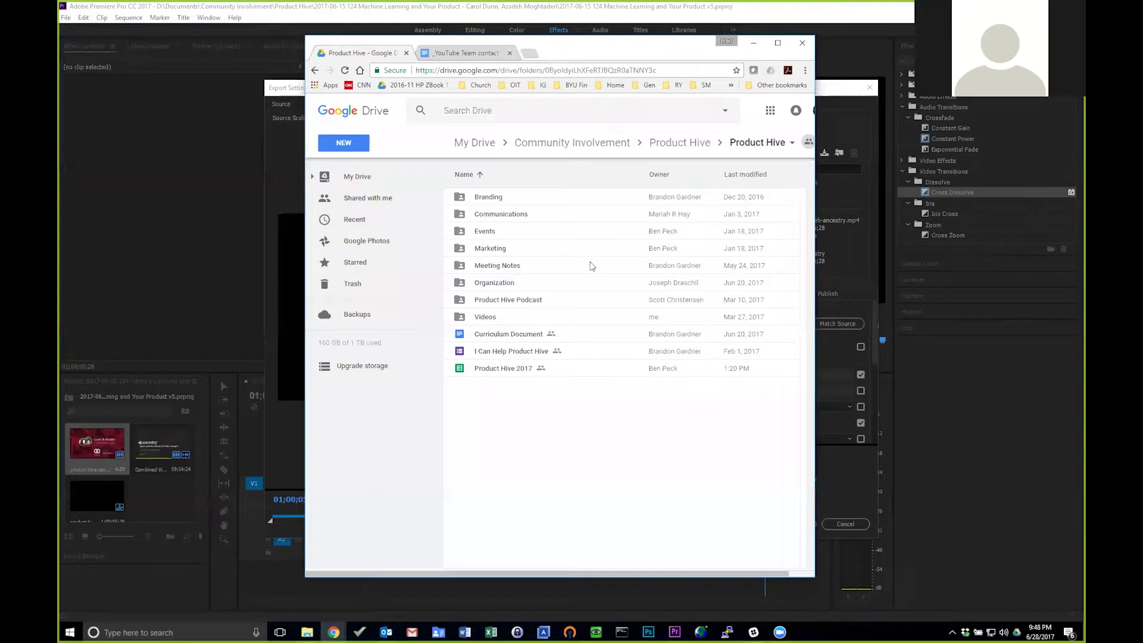
Select the Videos folder in the Product Hive file list
click(483, 321)
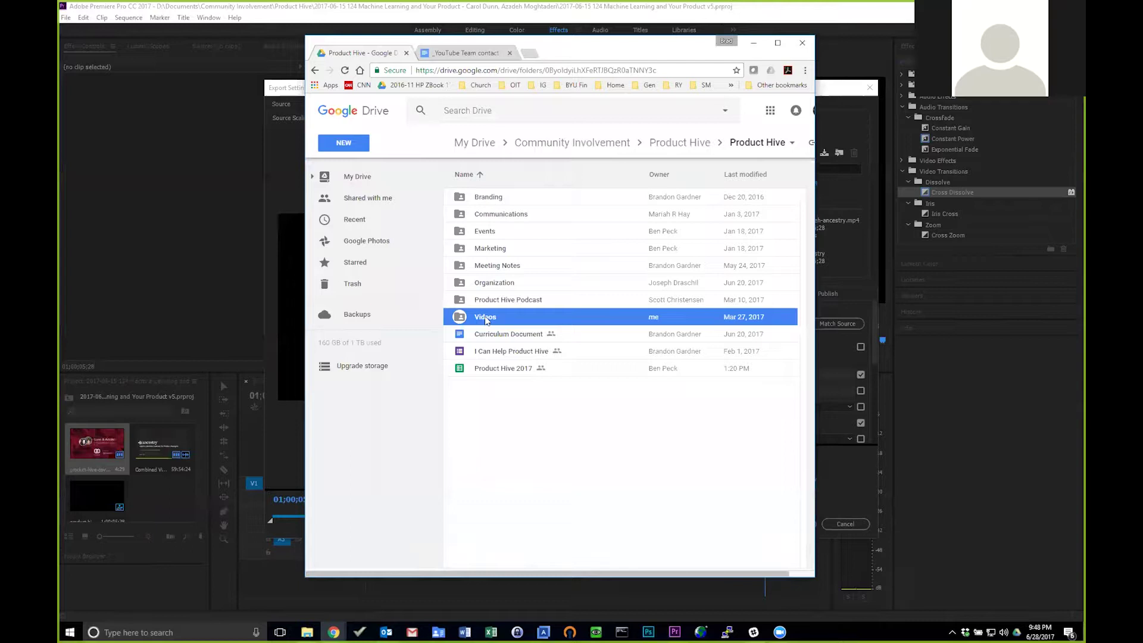
double_click(485, 320)
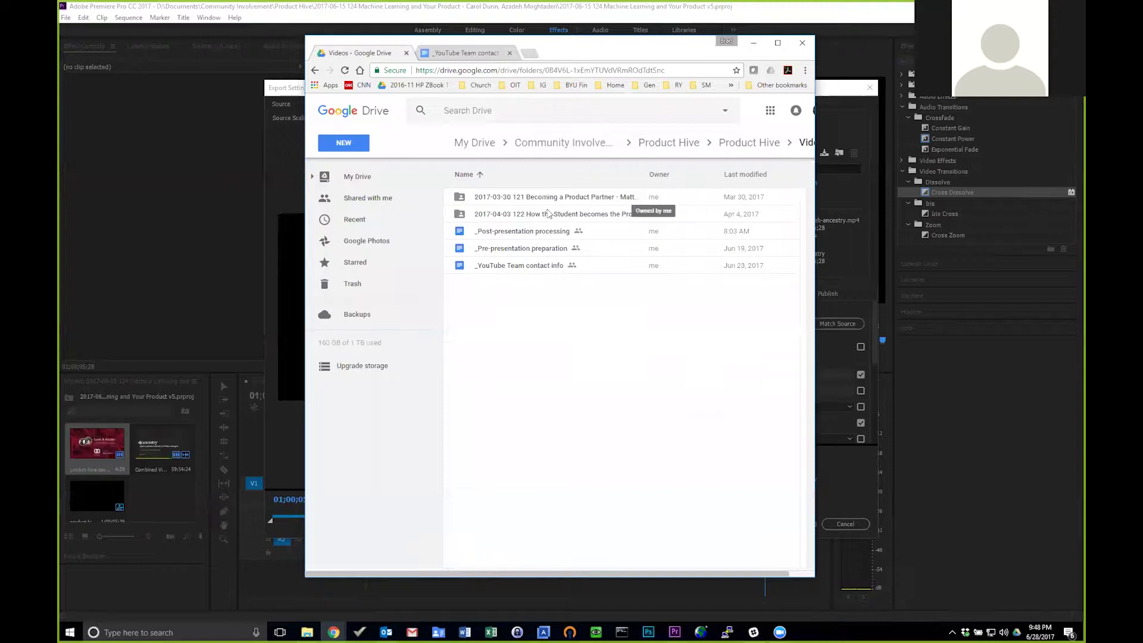
drag(529, 213, 562, 304)
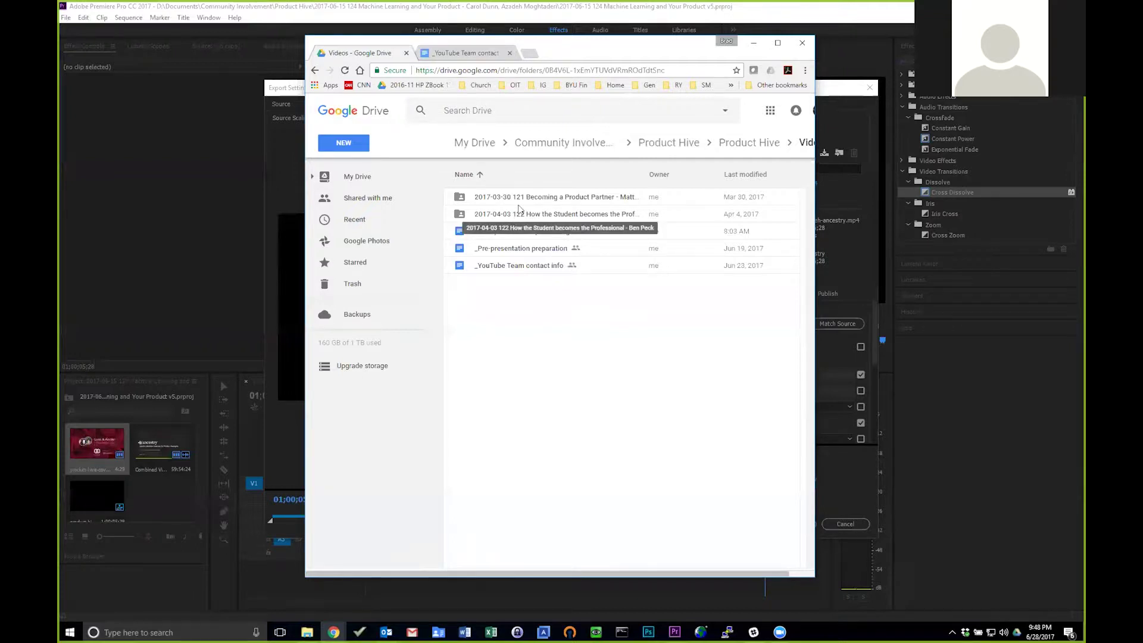
mouse_move(520, 216)
mouse_down()
mouse_move(523, 207)
mouse_move(522, 221)
mouse_up()
double_click(524, 215)
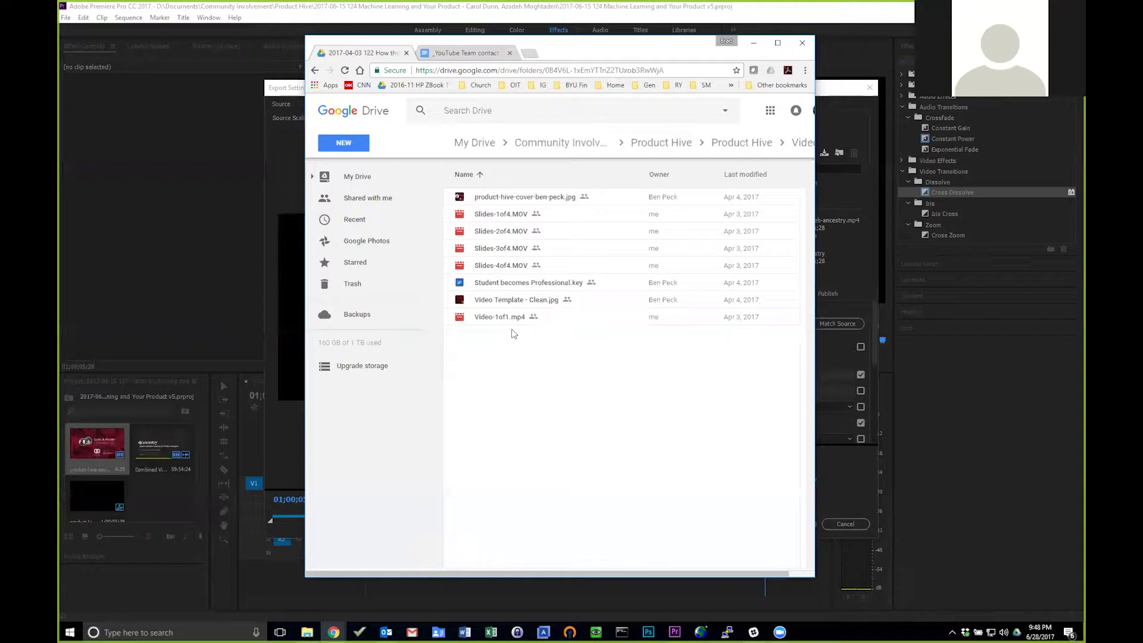
click(756, 143)
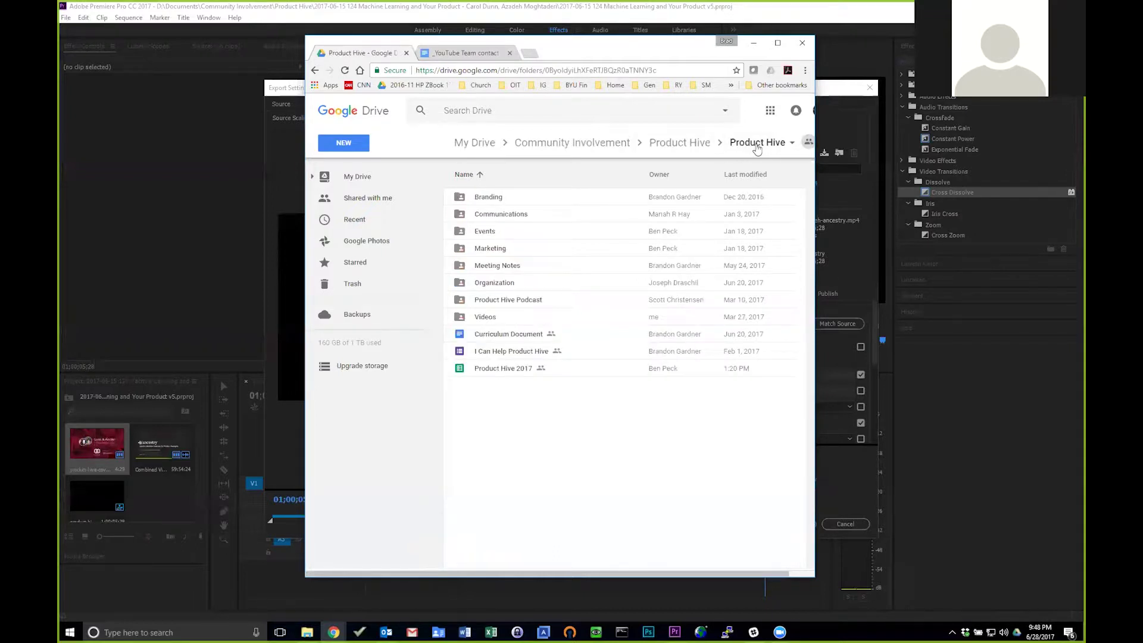
Open the Product Hive Videos folder, then switch back to Premiere's H.264 export settings
click(483, 323)
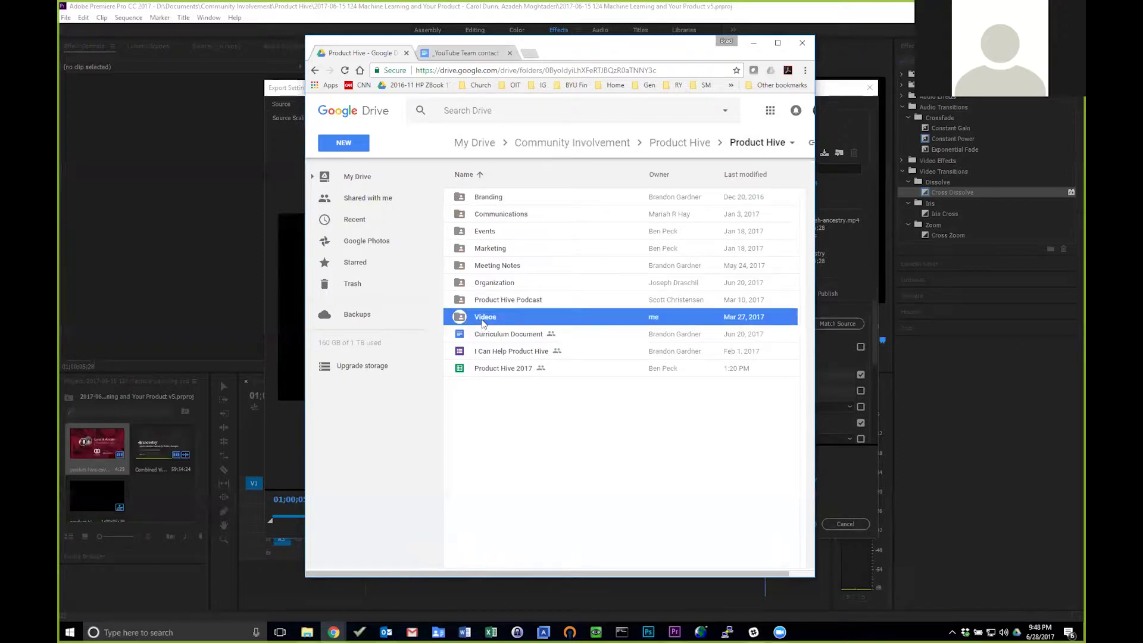
double_click(484, 323)
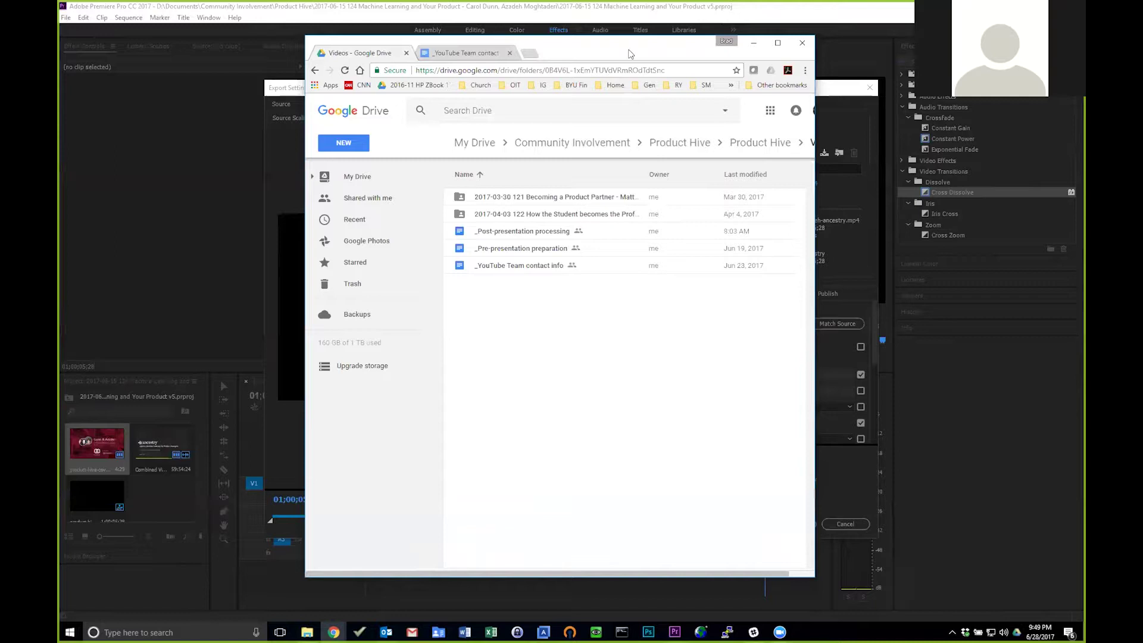
key(alt+Tab)
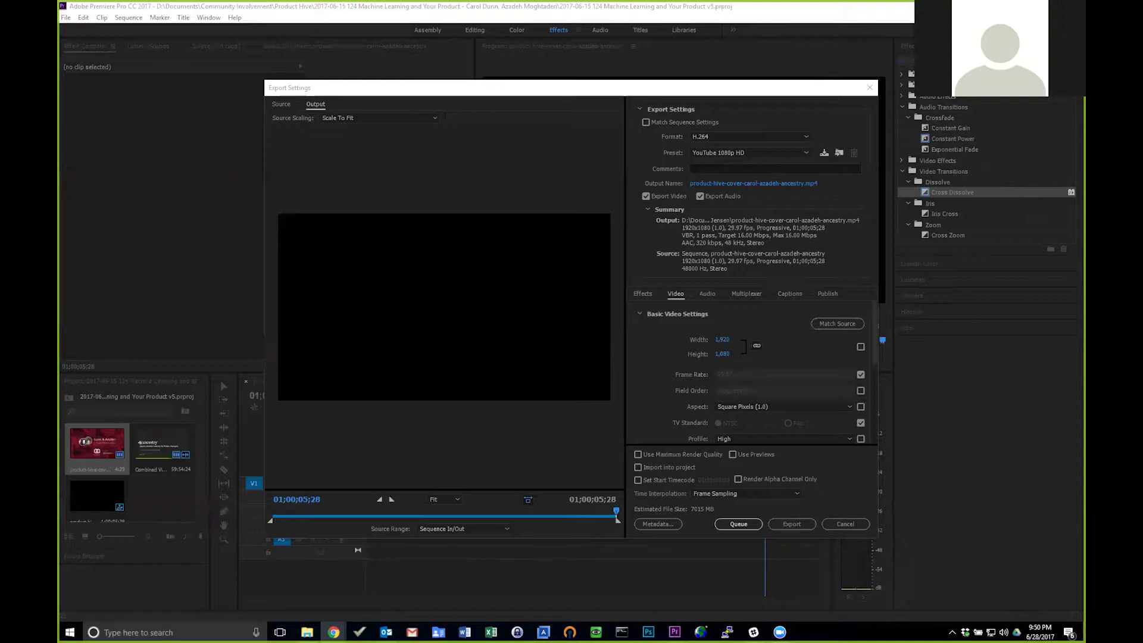
Close the Export Settings dialog without exporting Combined Video.mp4
click(870, 89)
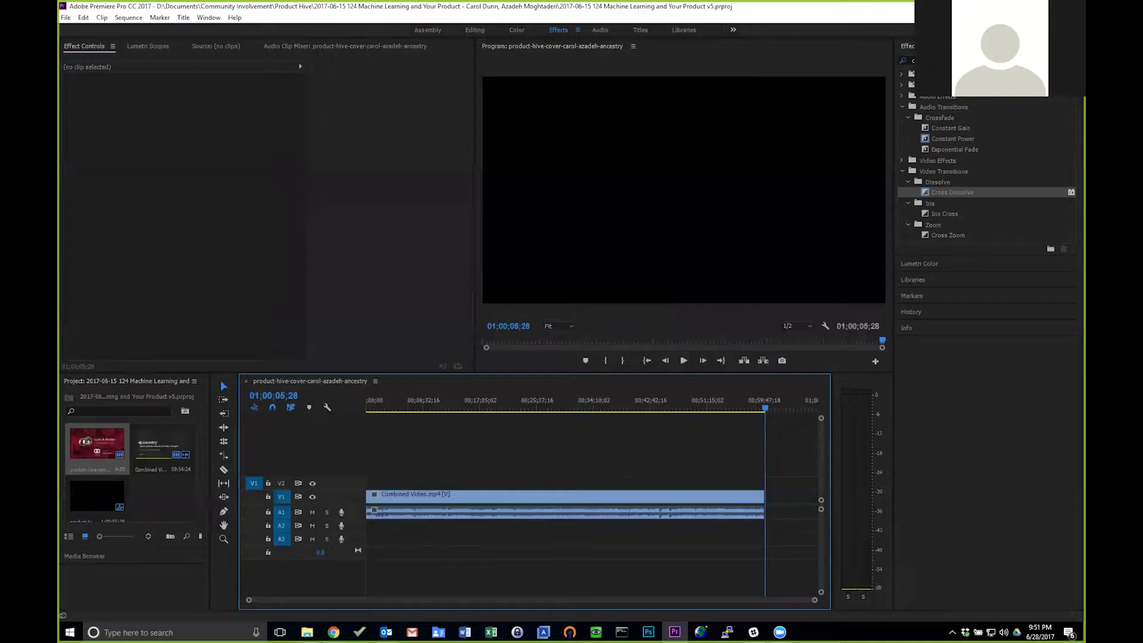
Show the desktop and relaunch Premiere Pro from the taskbar
key(super+d)
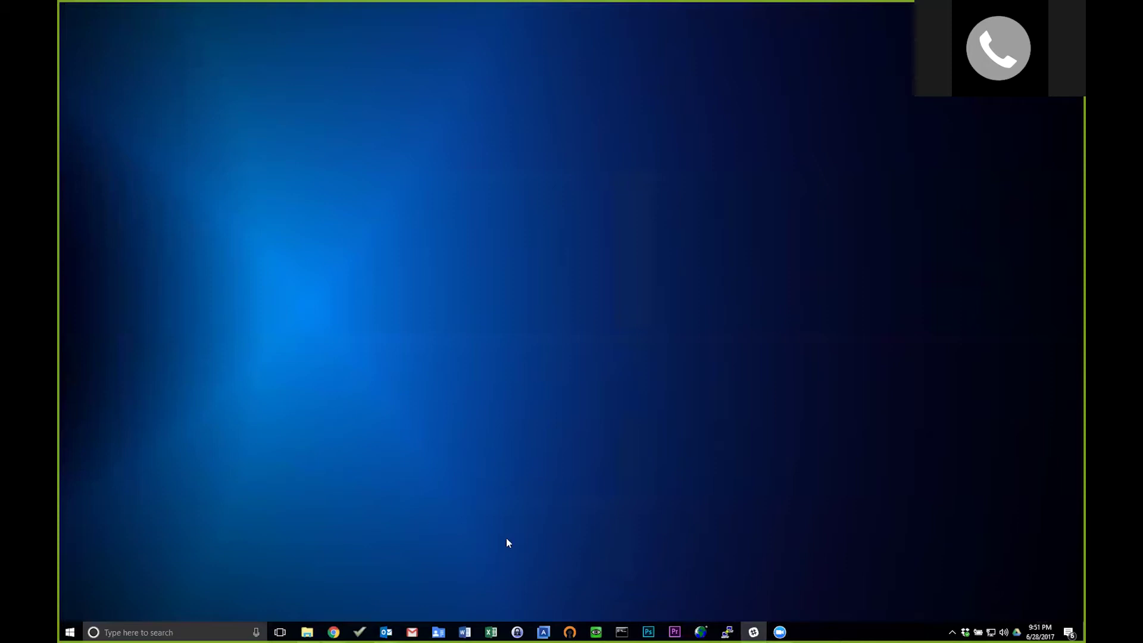
click(676, 631)
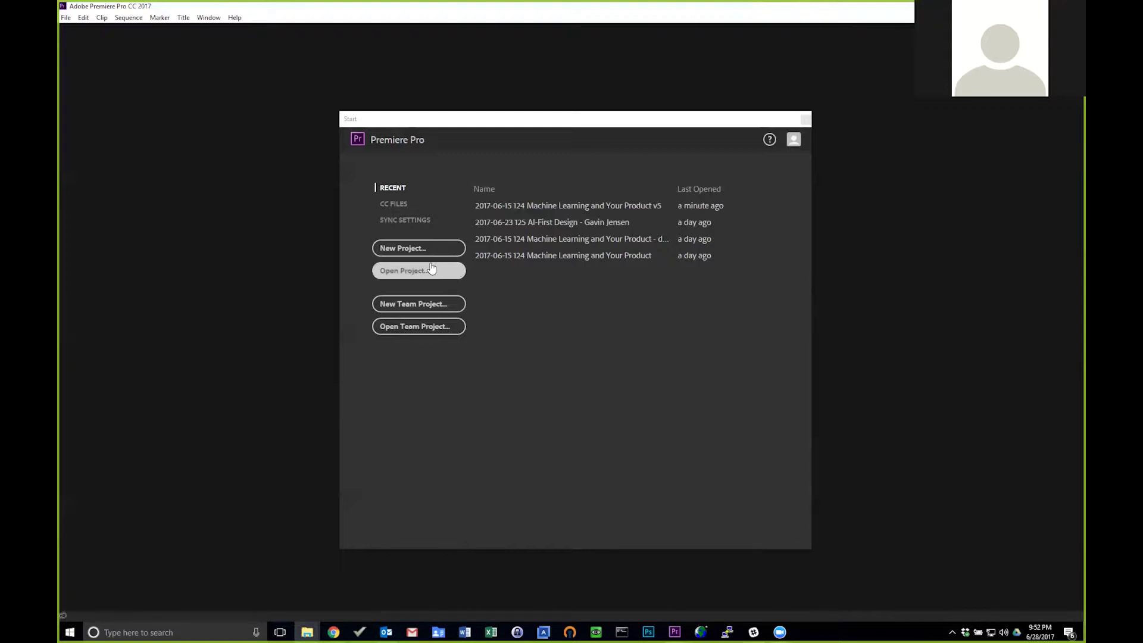
click(427, 252)
click(691, 191)
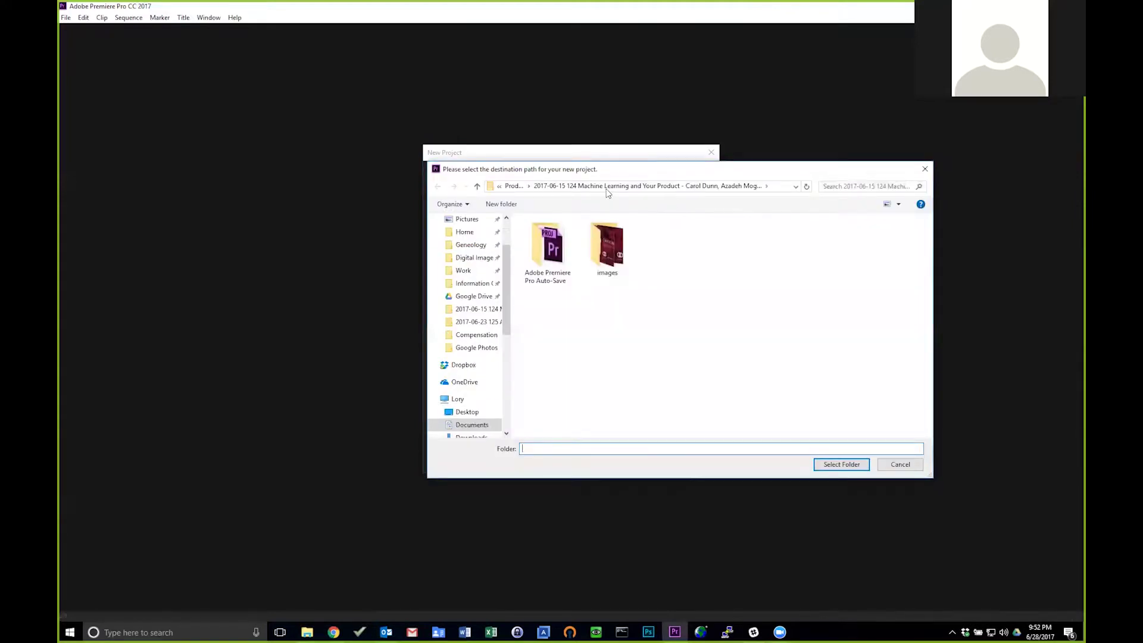
click(517, 186)
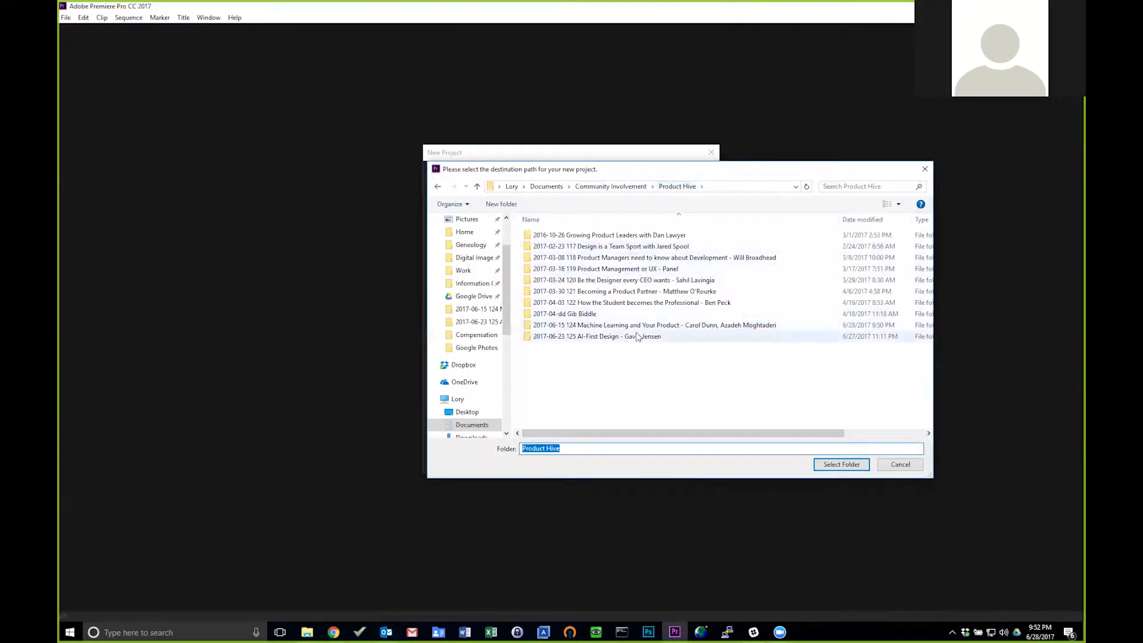
double_click(638, 337)
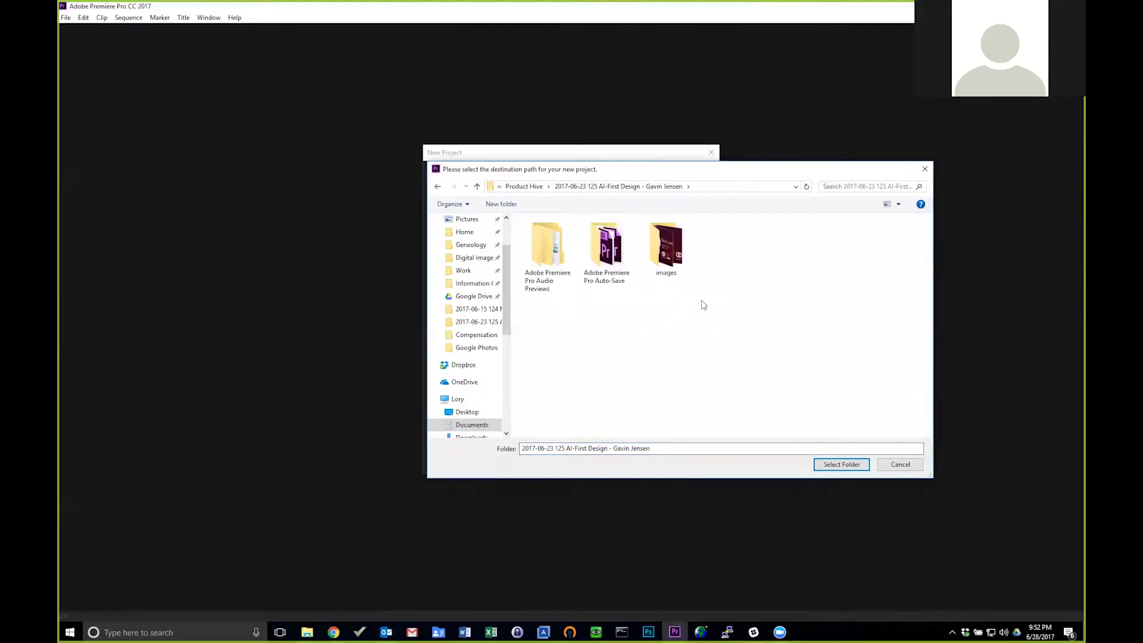
click(608, 448)
drag(608, 449, 484, 444)
key(ctrl+c)
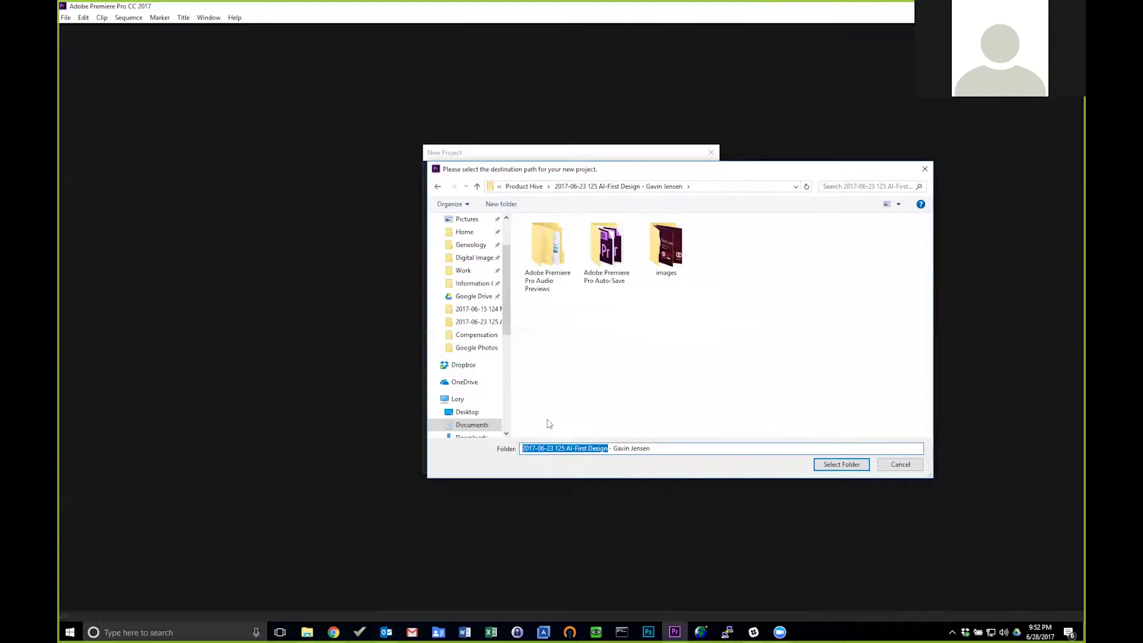
click(864, 465)
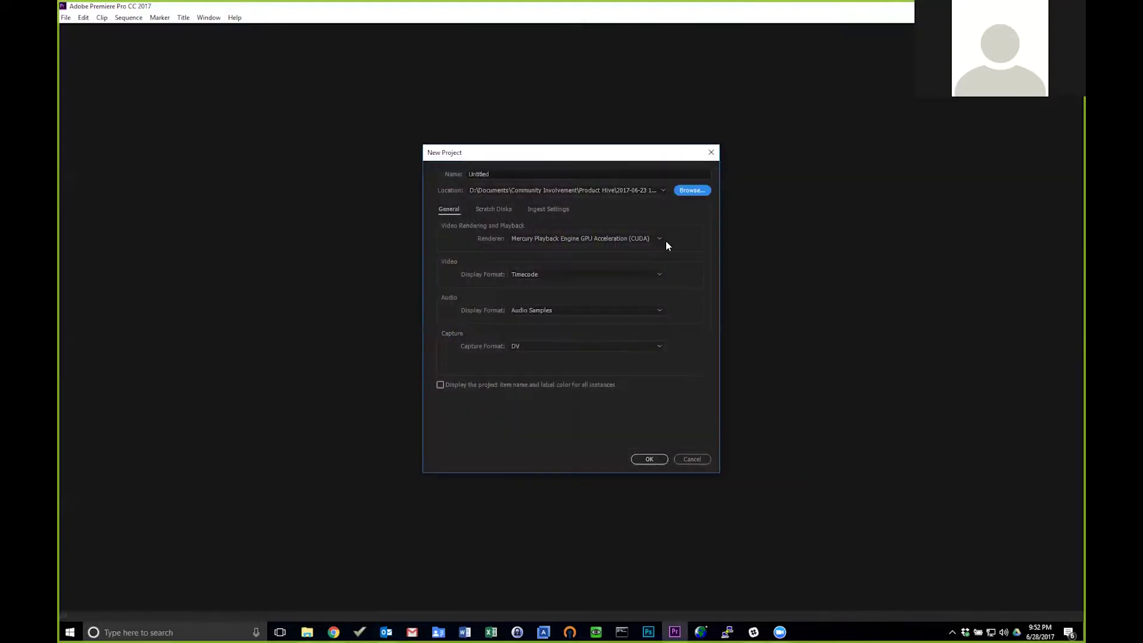
key(ctrl+v)
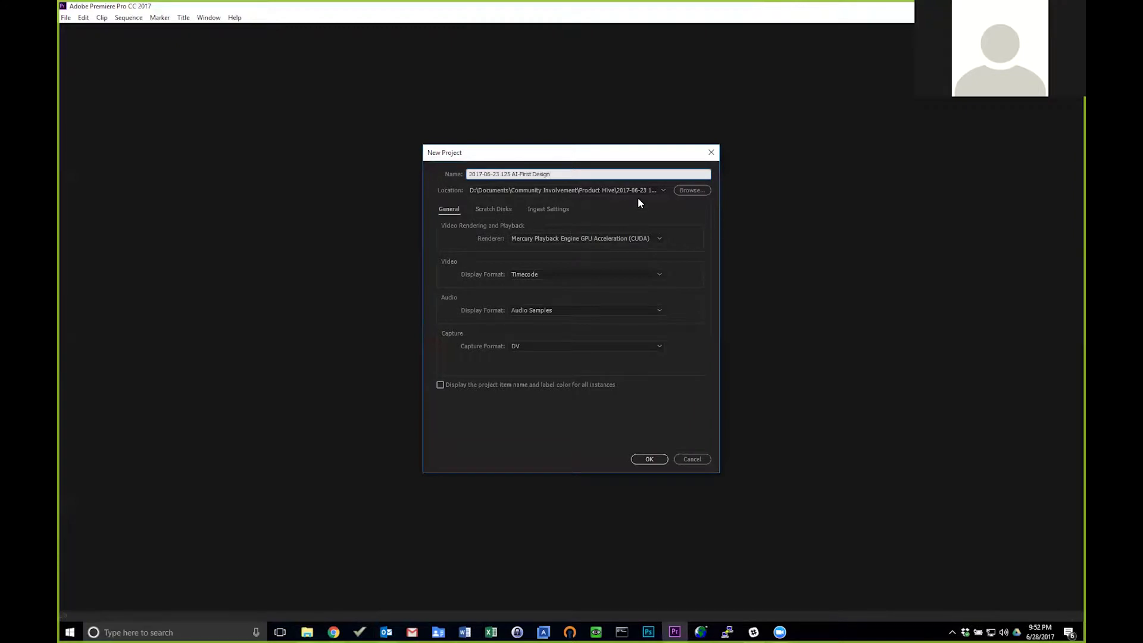
text(v5)
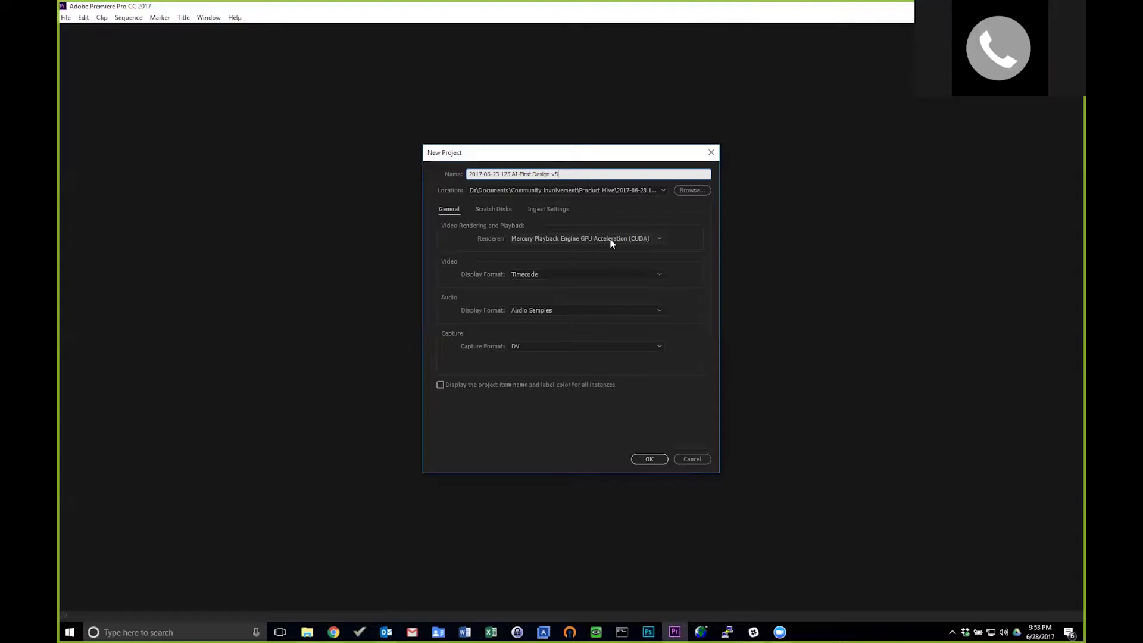
click(651, 459)
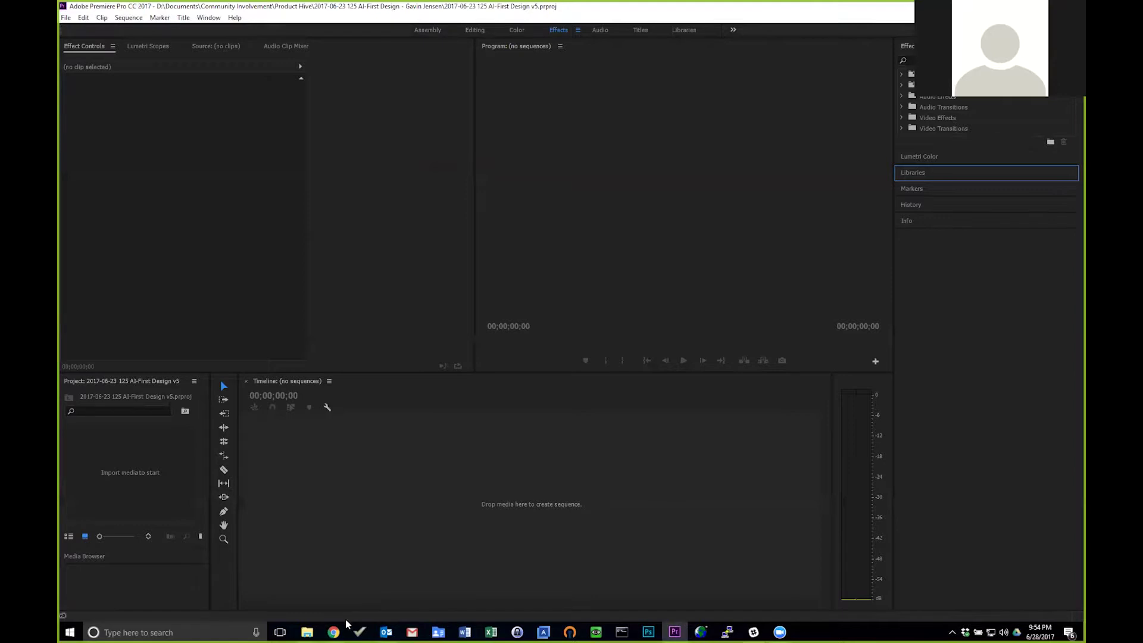
click(334, 632)
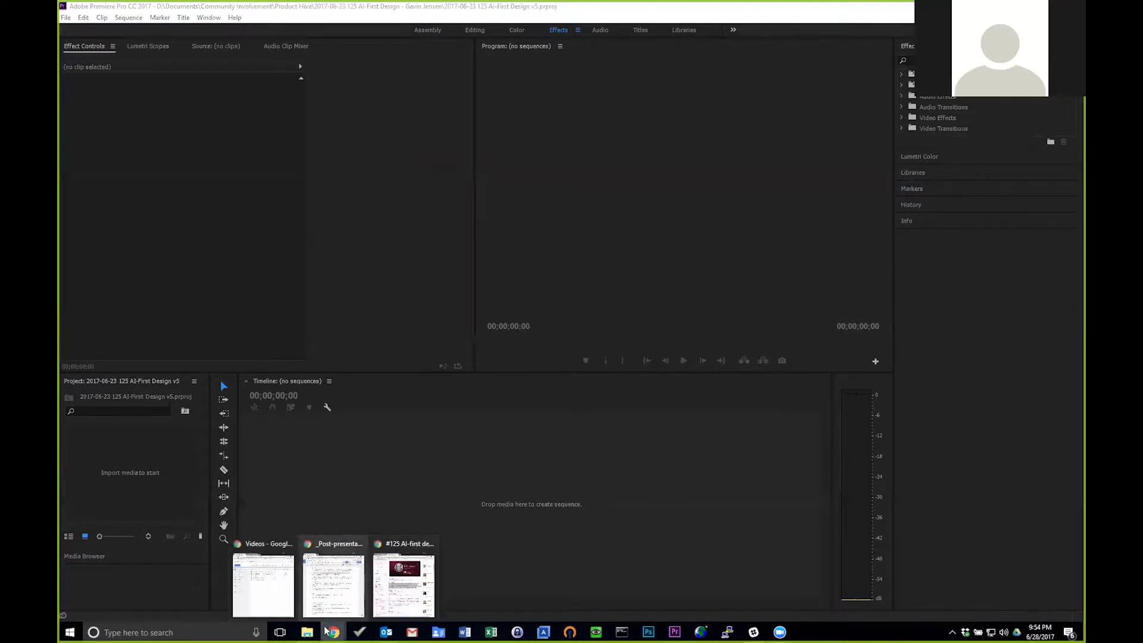
click(333, 631)
right_click(333, 631)
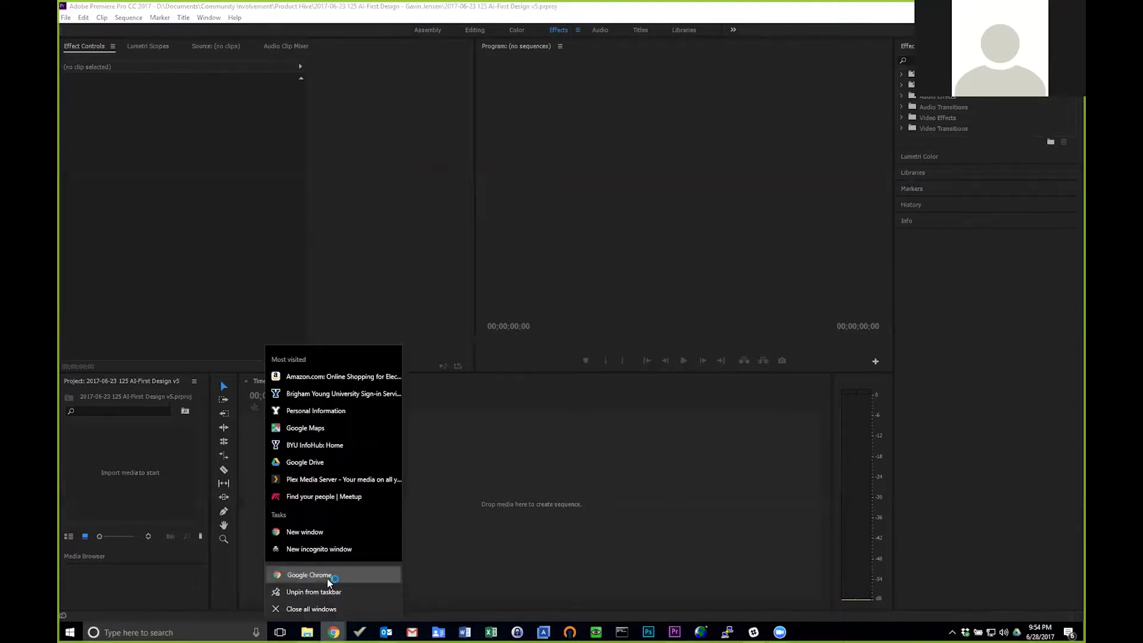
click(330, 577)
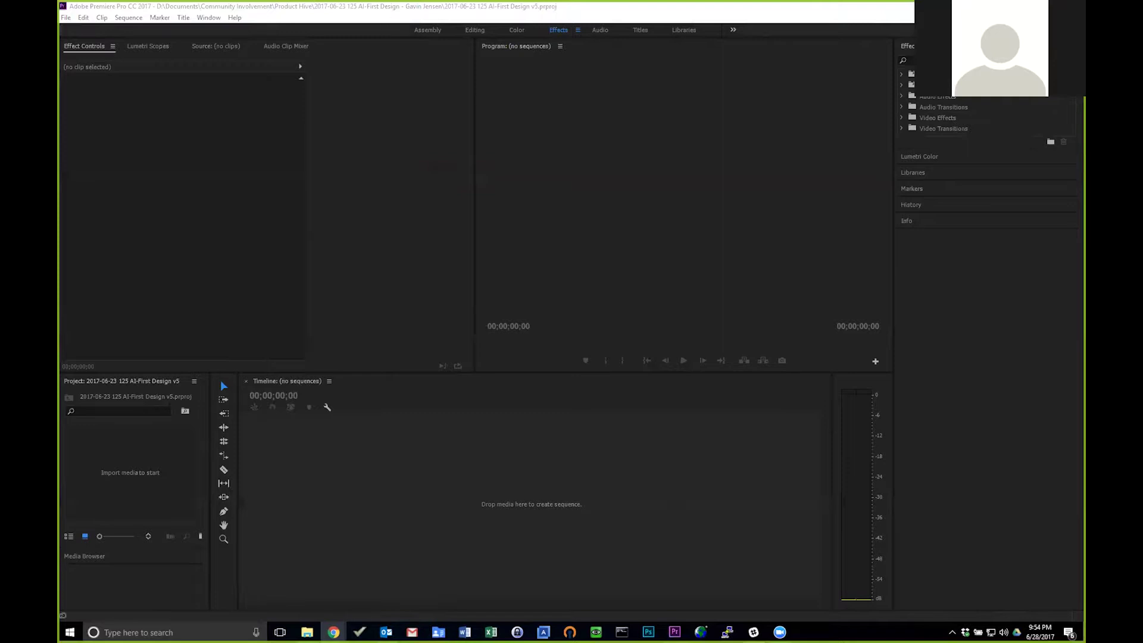
Bring the File Explorer window showing the event's images folder over Premiere
click(952, 173)
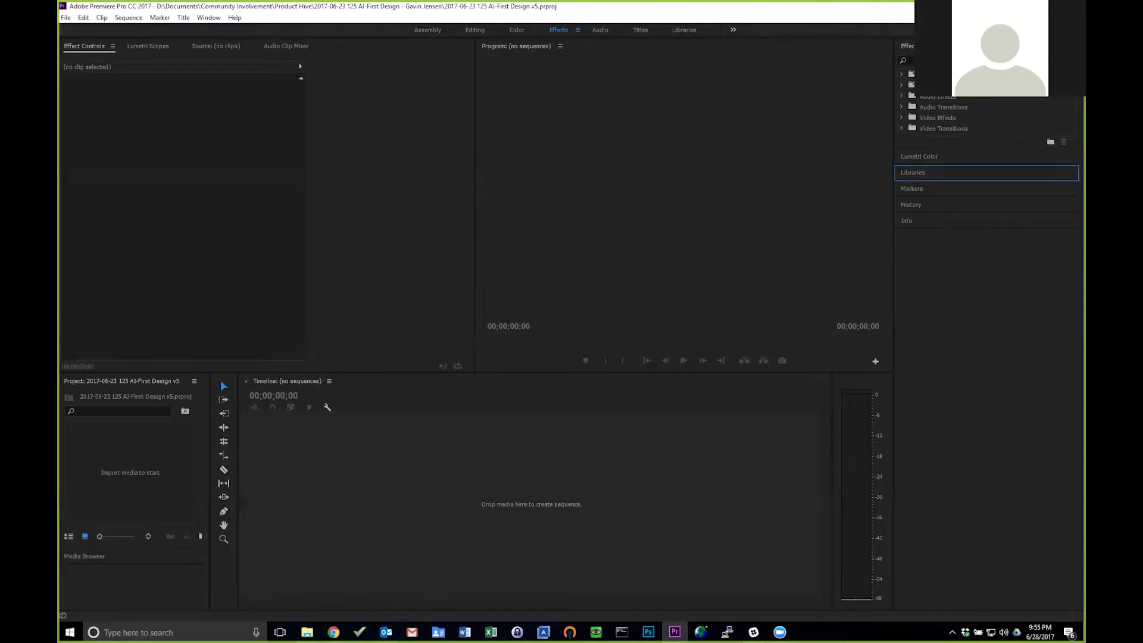
key(alt+Tab)
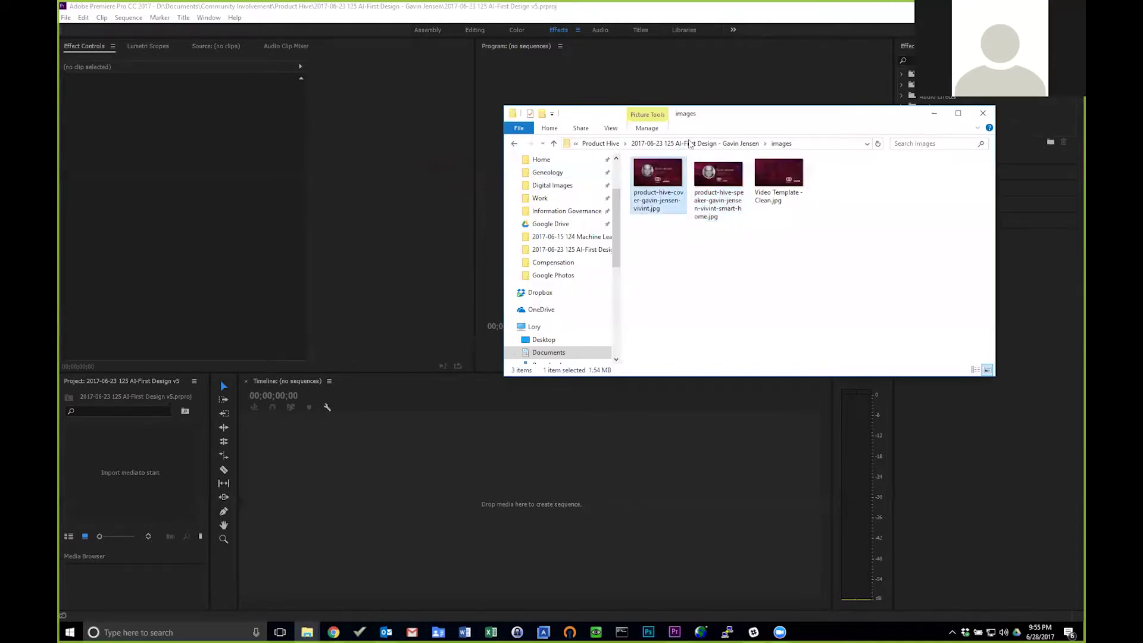
Switch to the Assembly workspace and import the speaker cover image and Video Template - Clean.jpg
click(441, 52)
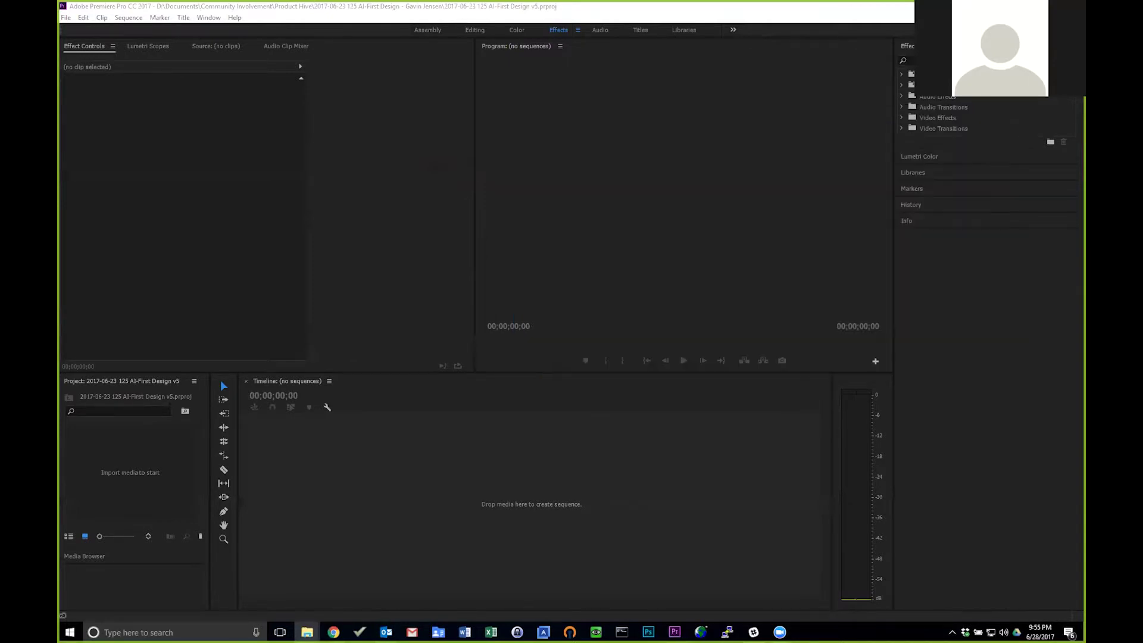
click(428, 30)
click(307, 632)
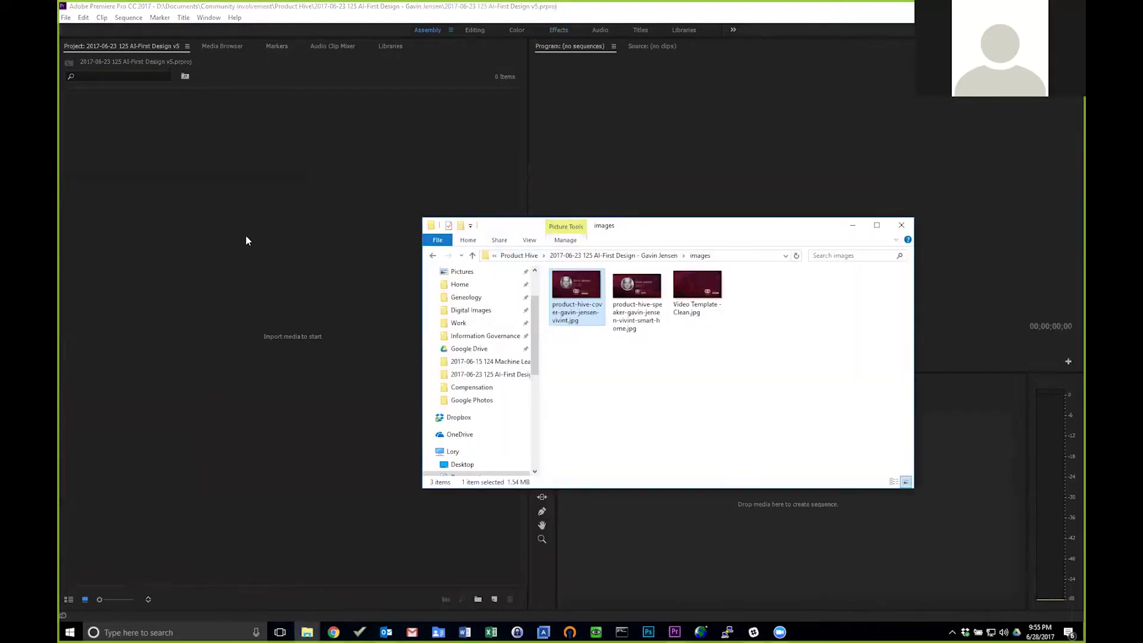
drag(248, 240, 246, 239)
click(708, 287)
drag(640, 280, 357, 191)
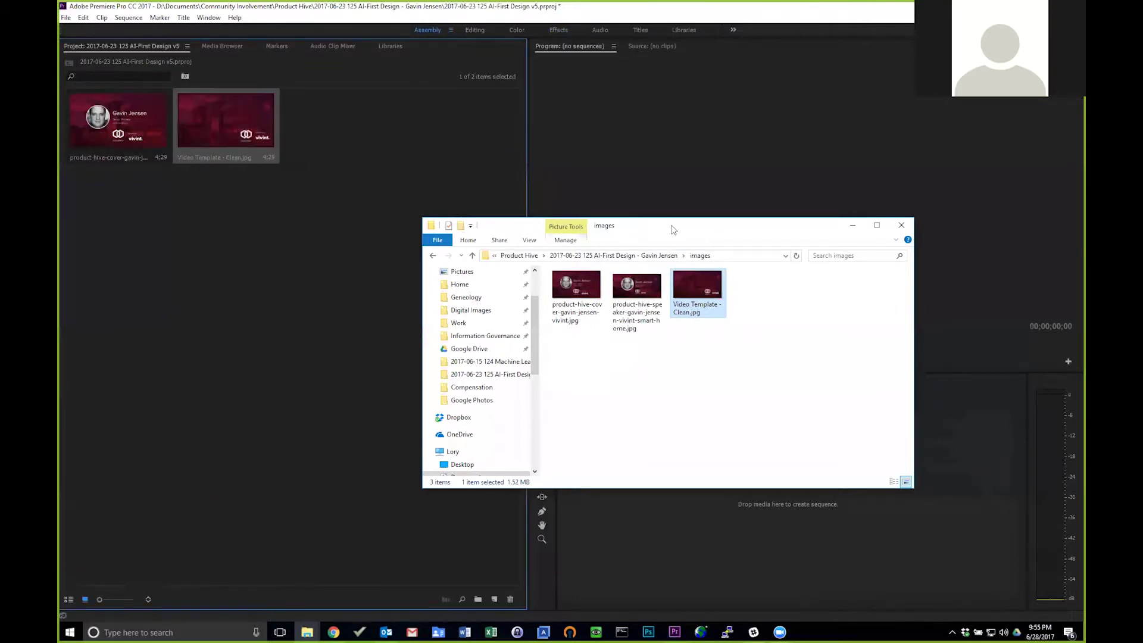
Import Video 1–5.MTS and Slides 1–2.MOV into the project, then close File Explorer
click(647, 256)
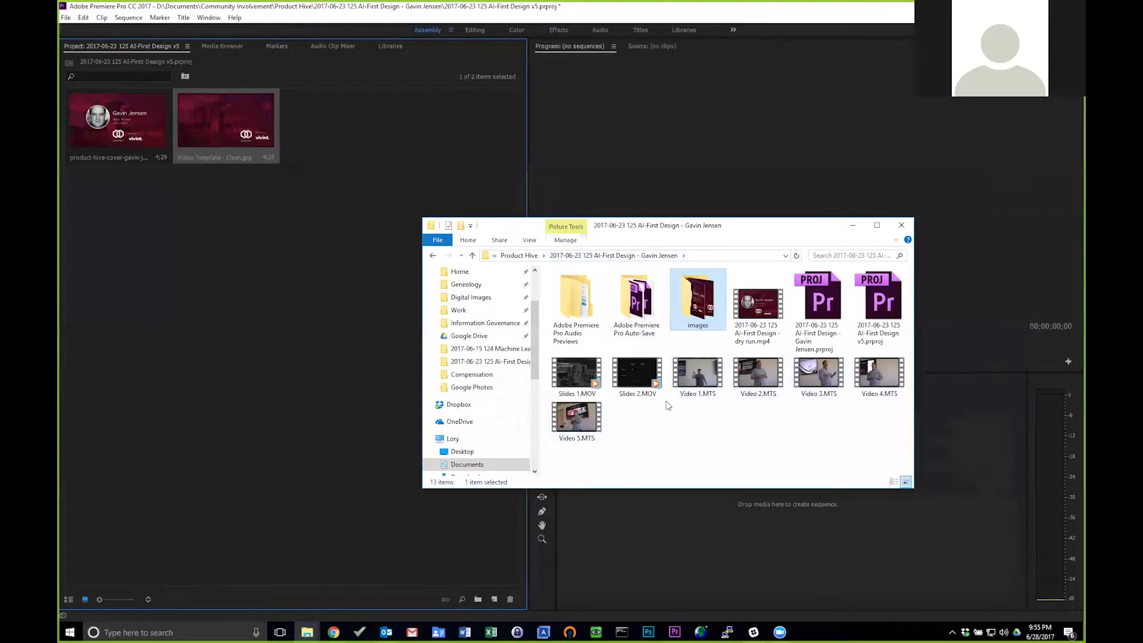
click(707, 370)
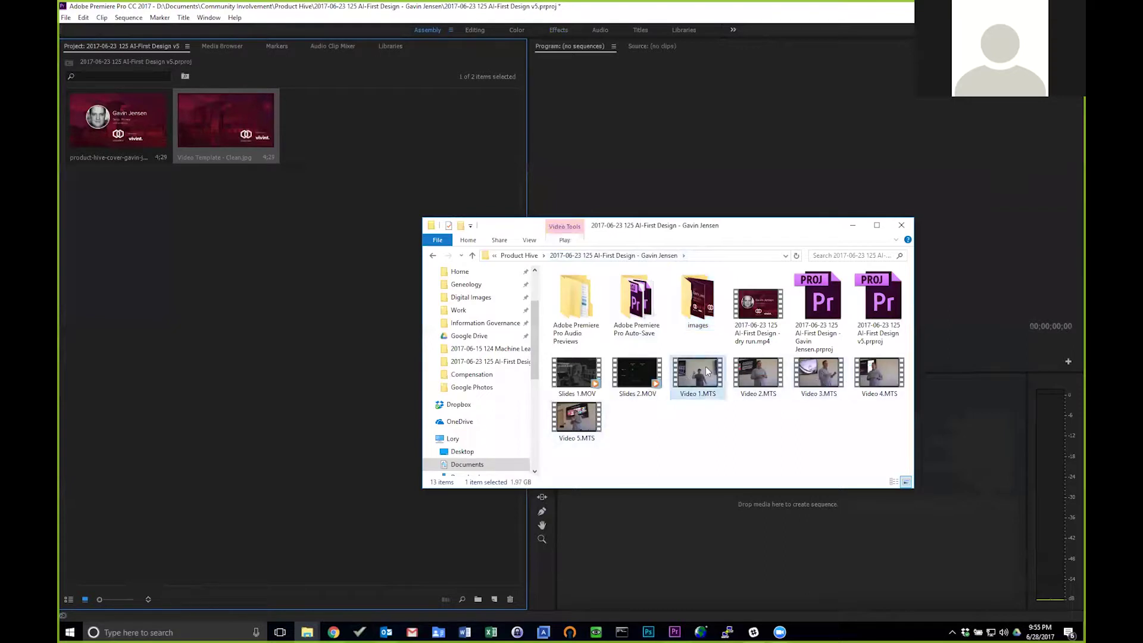
shift+click(599, 421)
drag(702, 381, 273, 360)
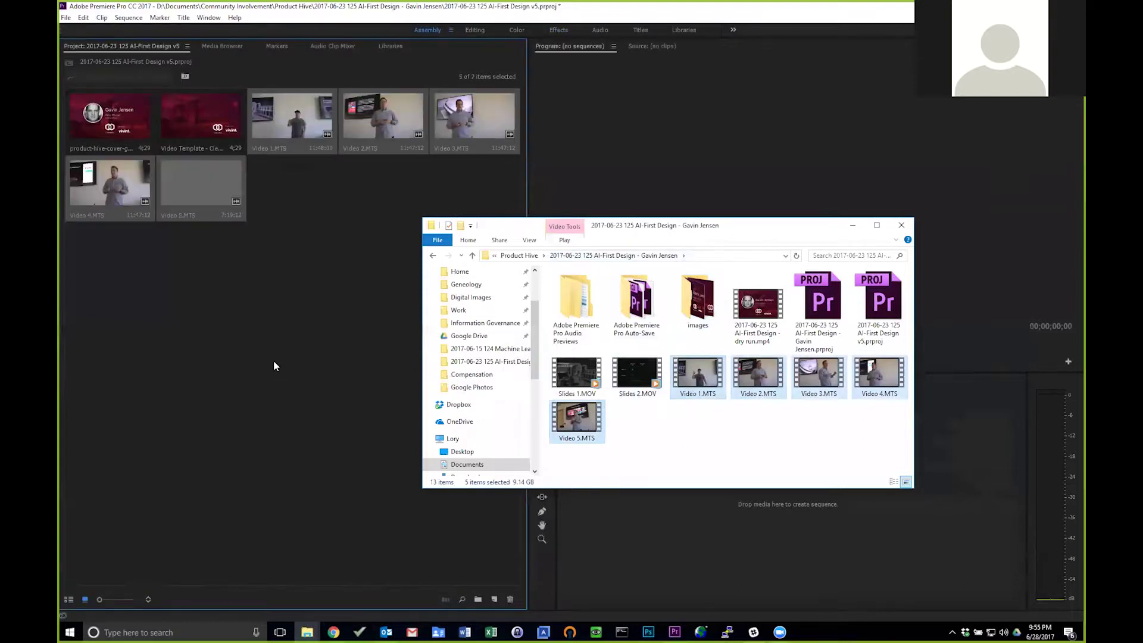
click(577, 374)
shift+click(626, 370)
drag(577, 375, 284, 340)
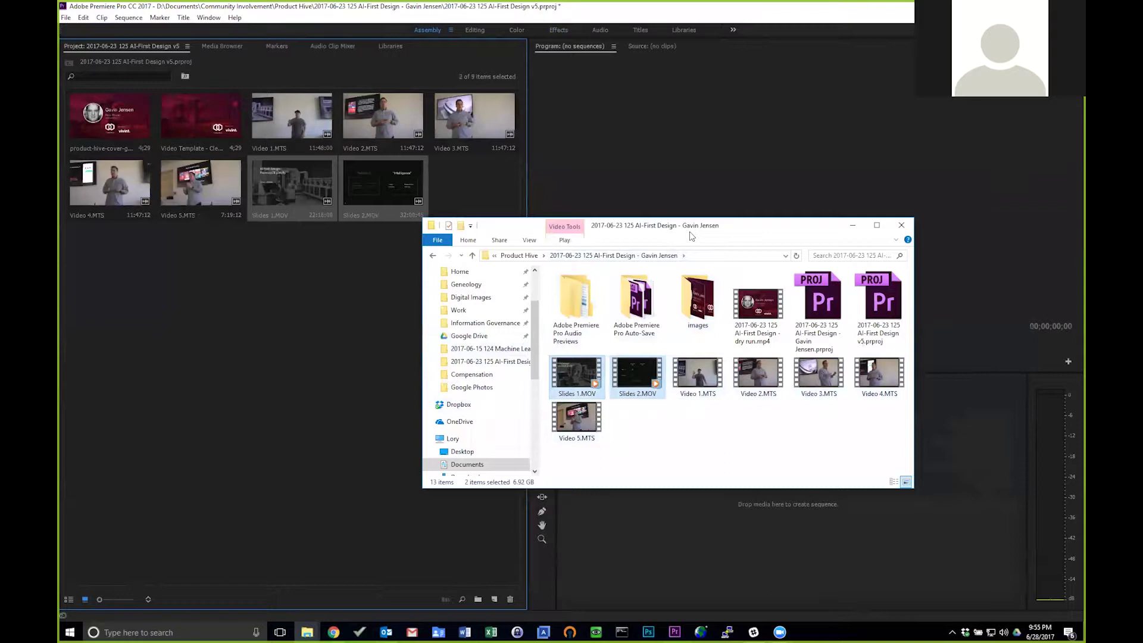
click(853, 225)
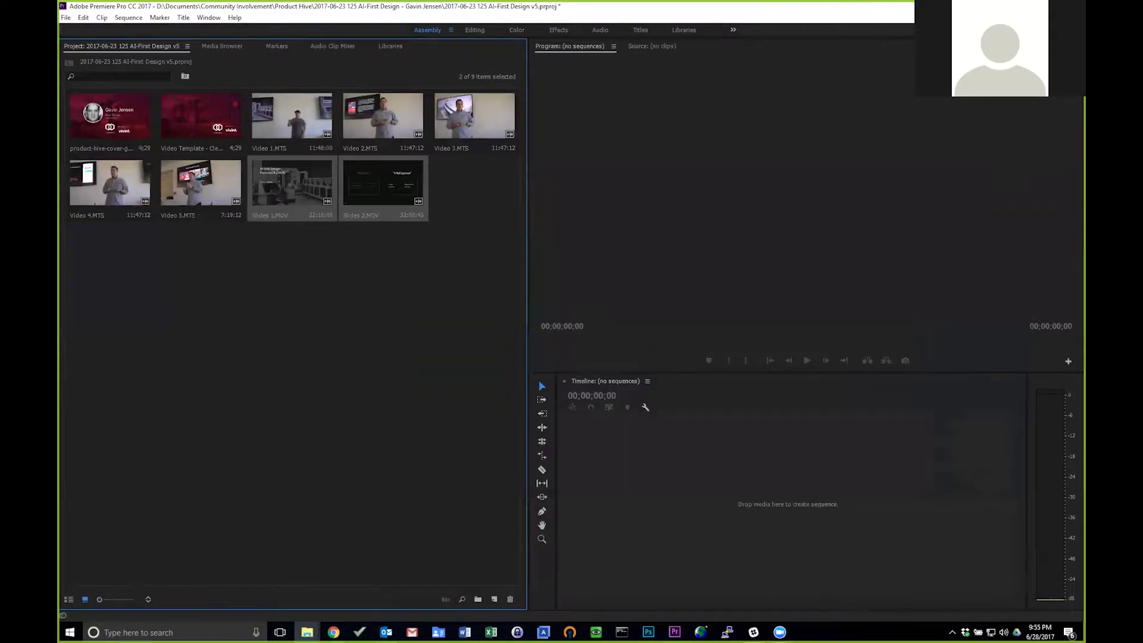
Save the project and create a sequence from Video Template - Clean, shifted later to leave room
click(429, 13)
key(ctrl+s)
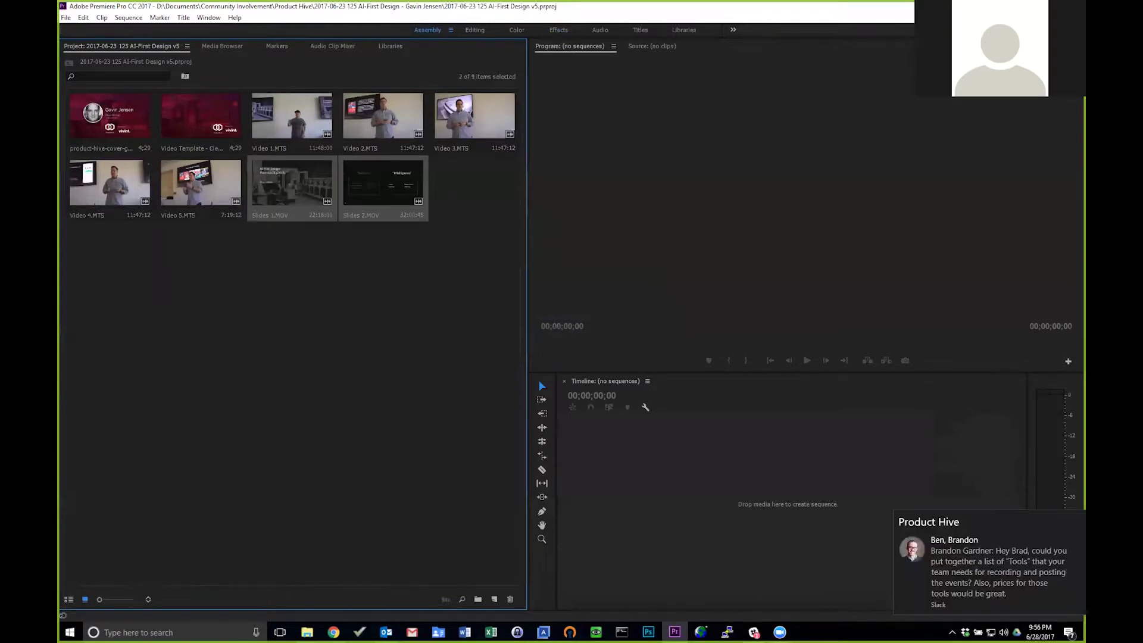
click(204, 115)
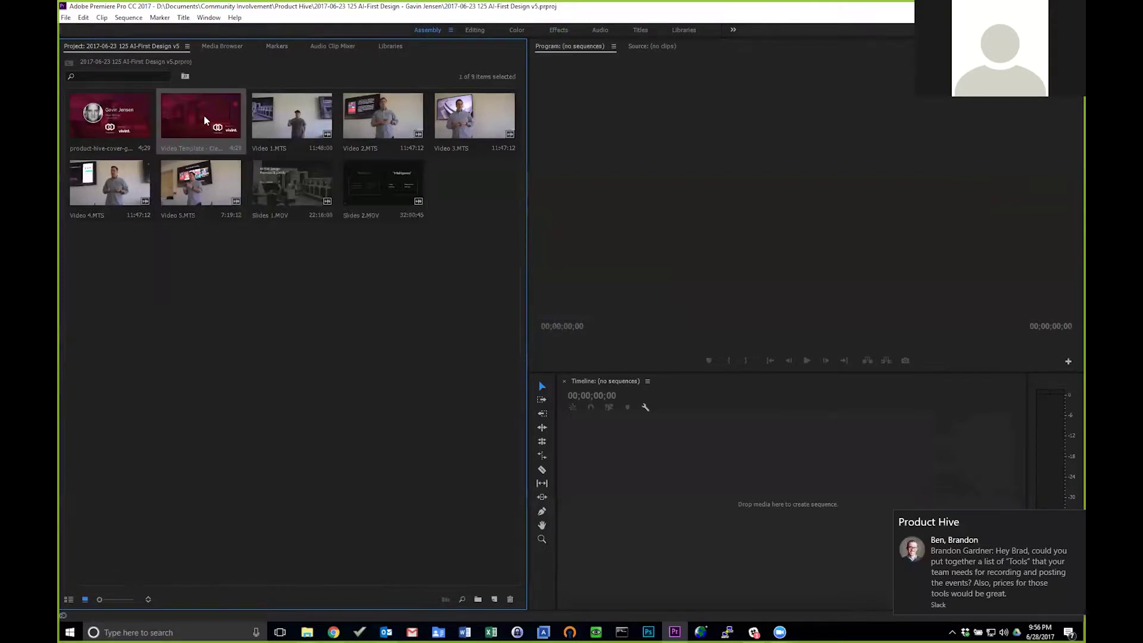
drag(204, 116, 730, 508)
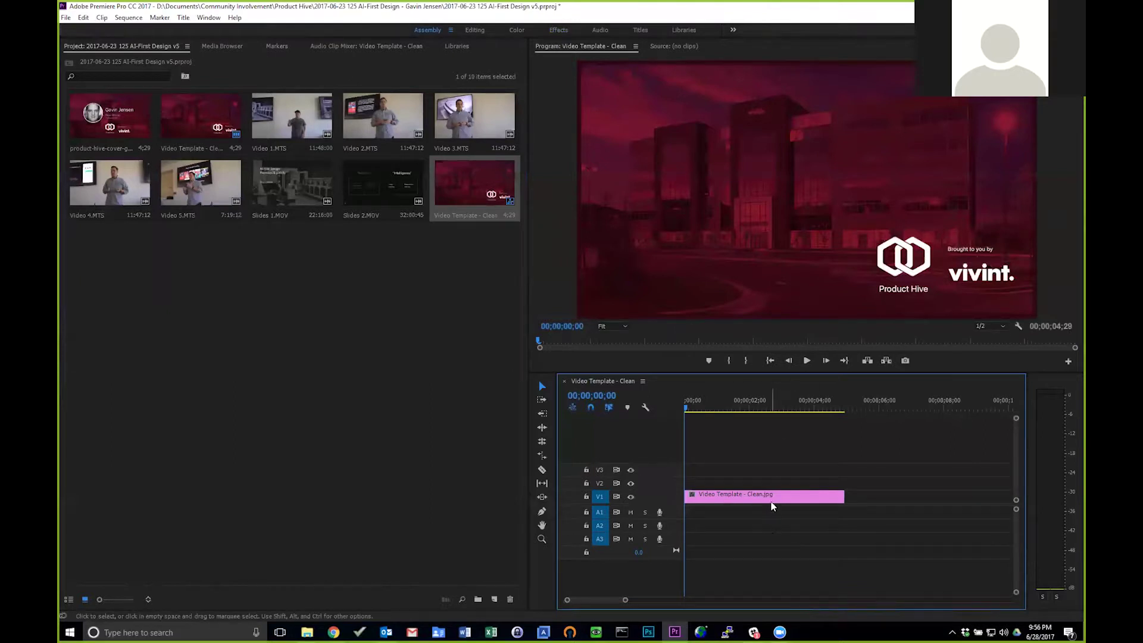
drag(762, 499, 810, 499)
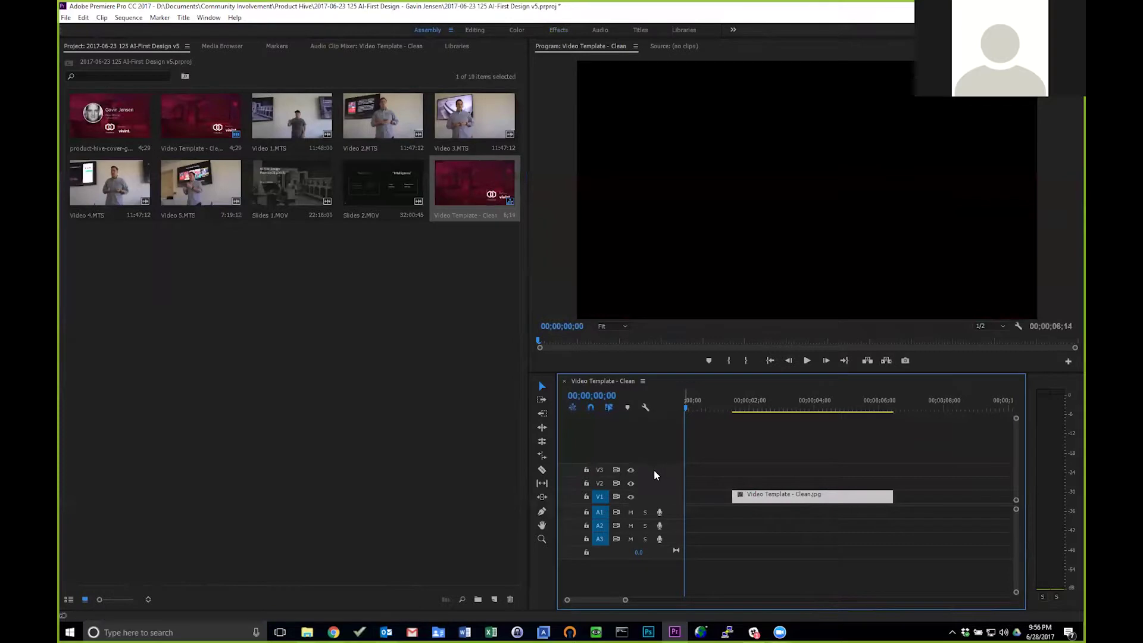
drag(774, 500, 726, 503)
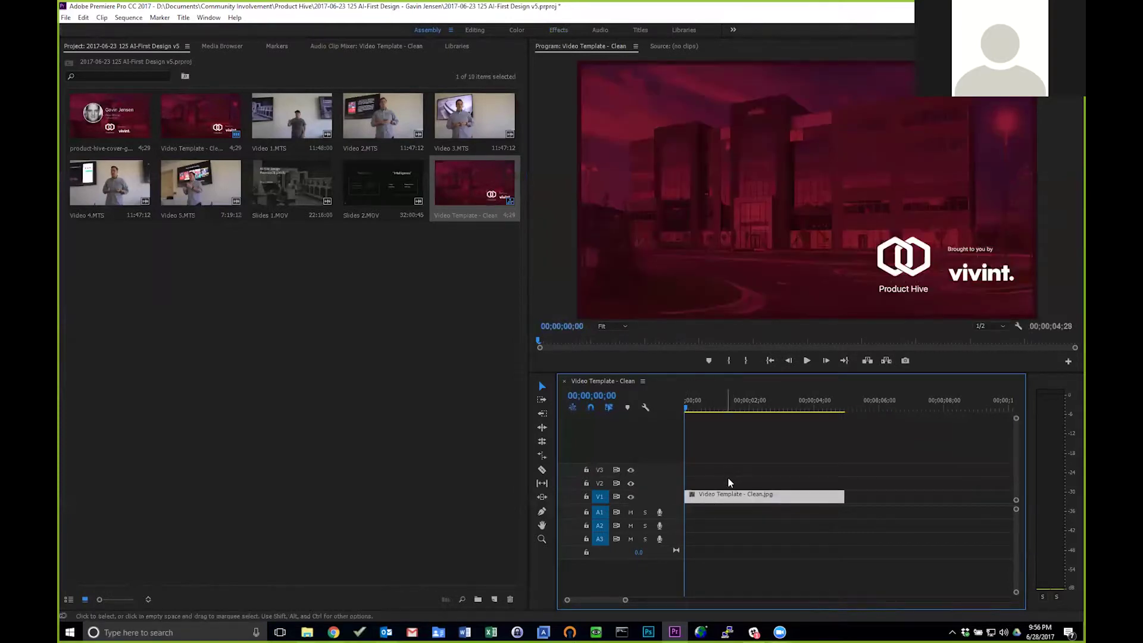
drag(741, 496, 858, 496)
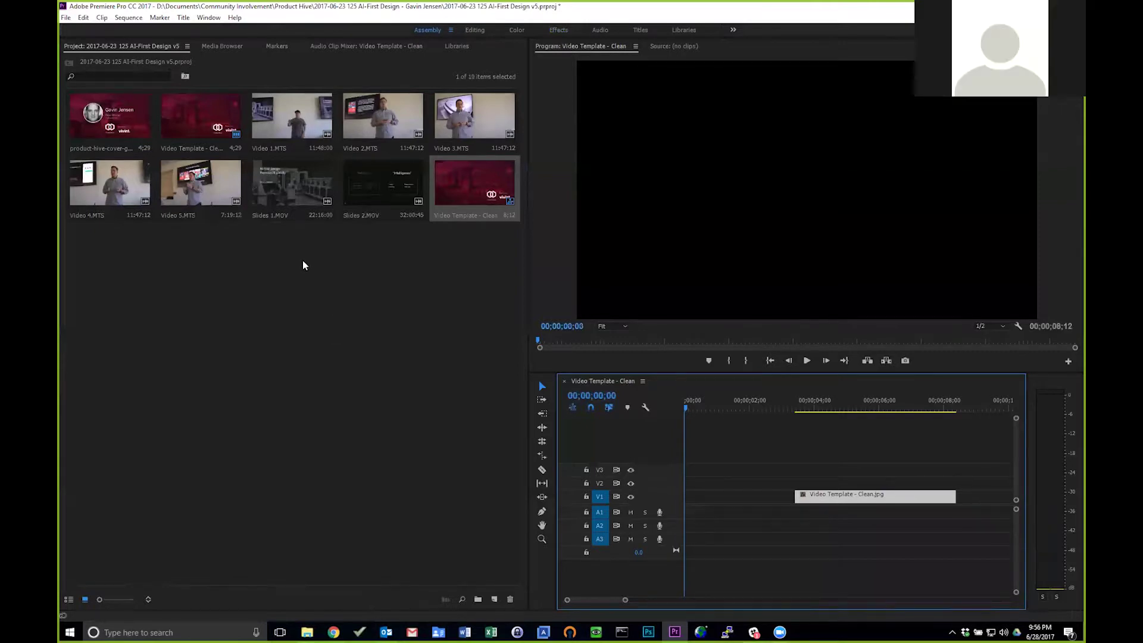
Stack Slides 1–2.MOV, the speaker cover image and Video 1–5.MTS on the tracks above the template
click(279, 184)
shift+click(363, 194)
drag(368, 229, 861, 481)
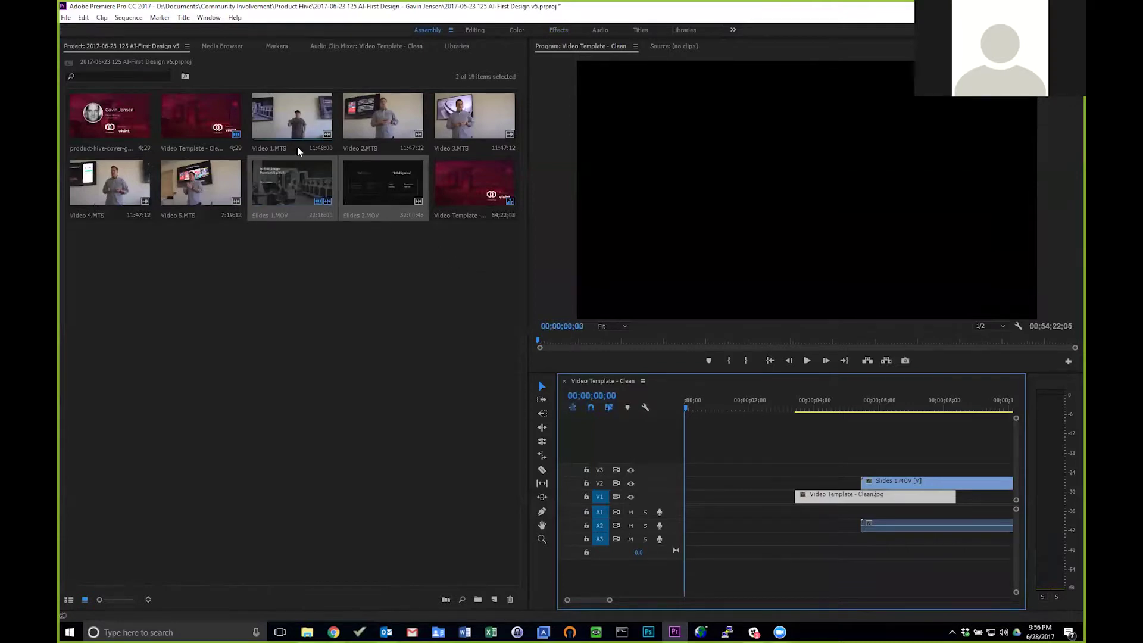
drag(118, 121, 721, 474)
drag(612, 601, 642, 600)
click(306, 112)
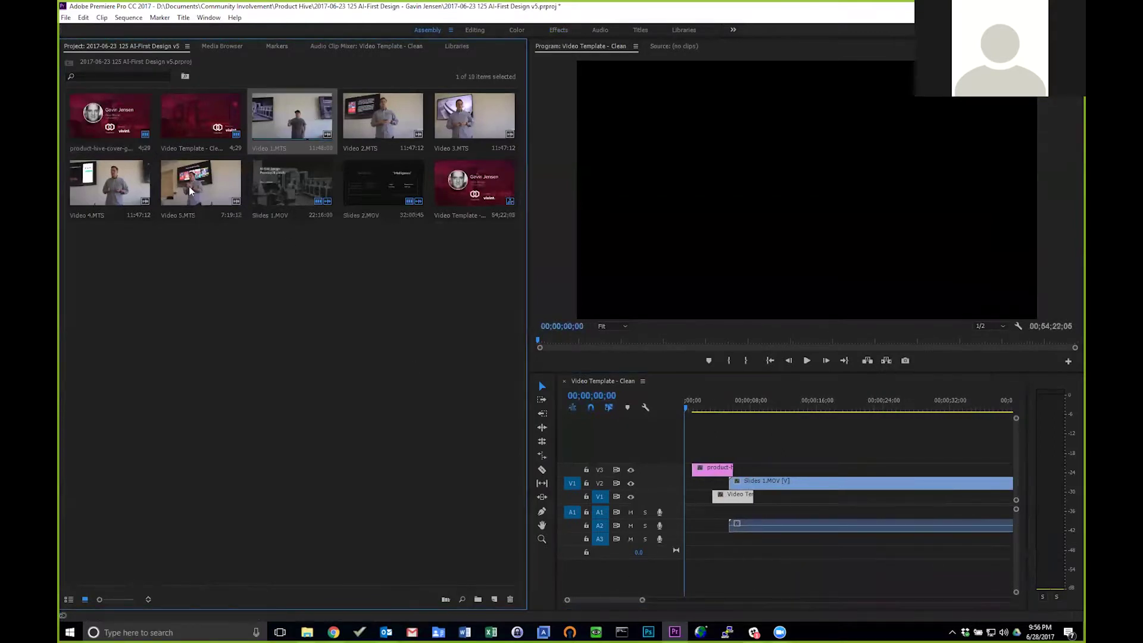
shift+click(188, 187)
drag(716, 385, 755, 471)
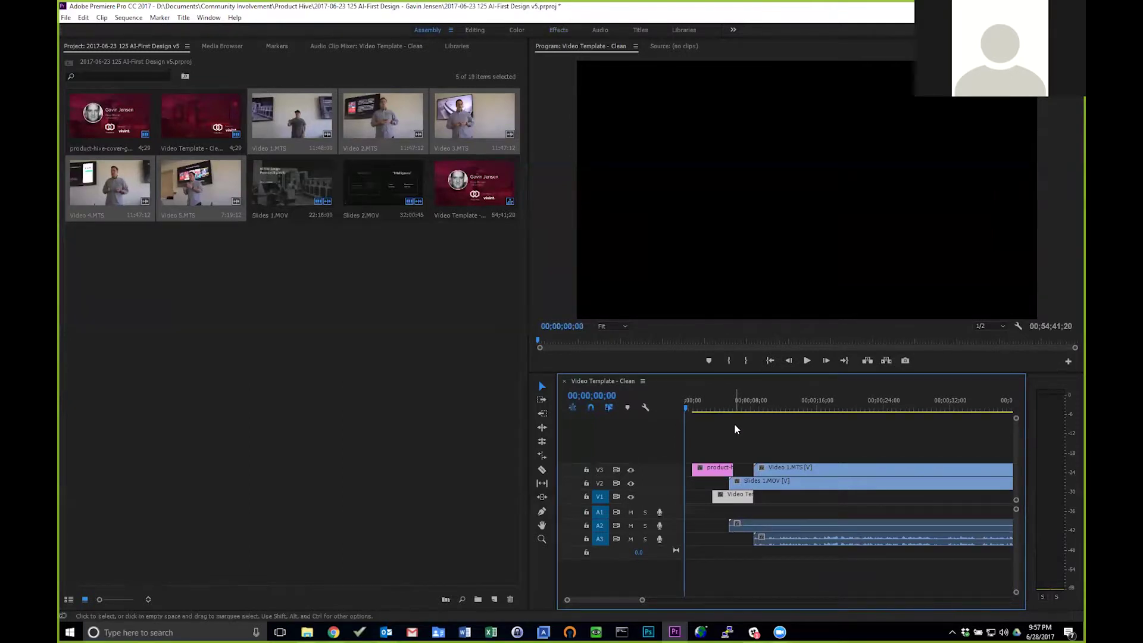
drag(642, 599, 806, 607)
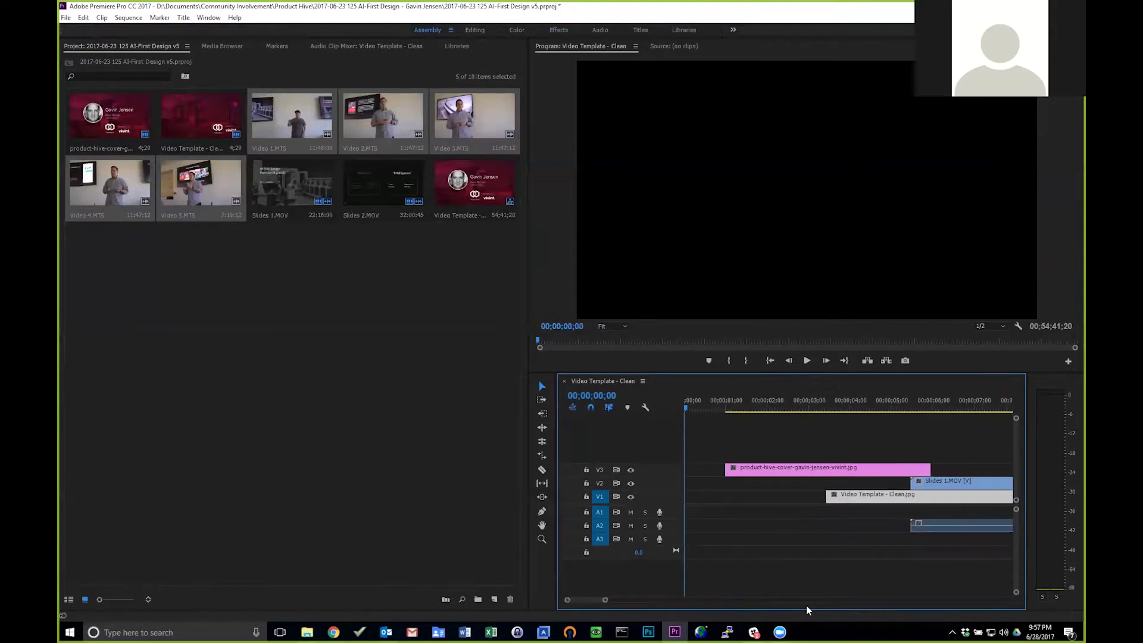
Set the cover image clip's duration to 5:00 through Speed/Duration
right_click(778, 470)
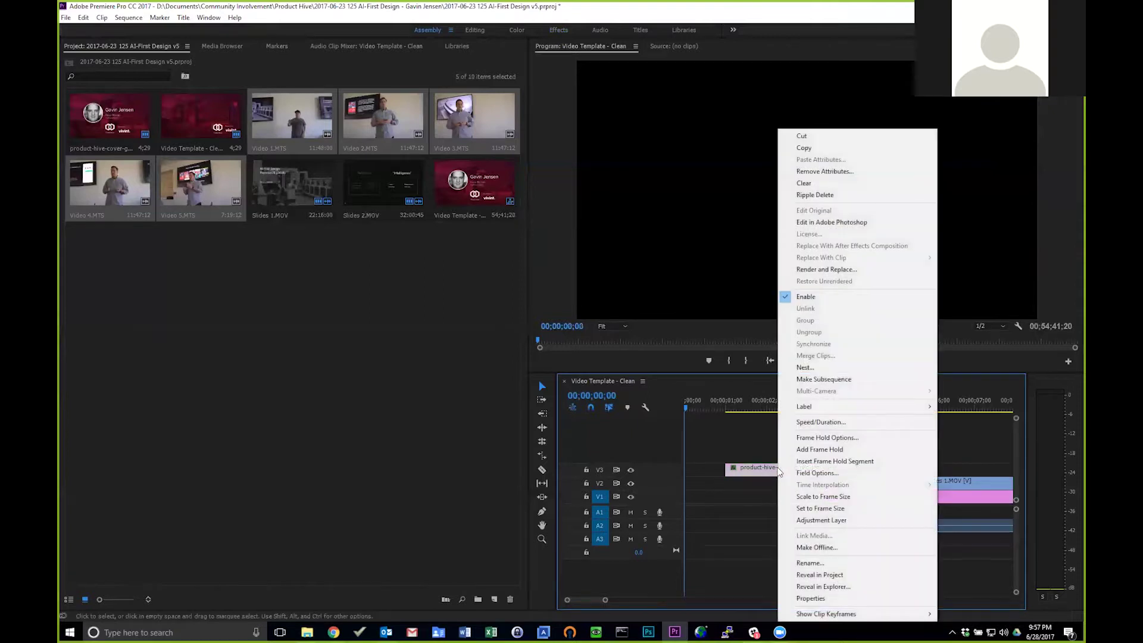
click(824, 422)
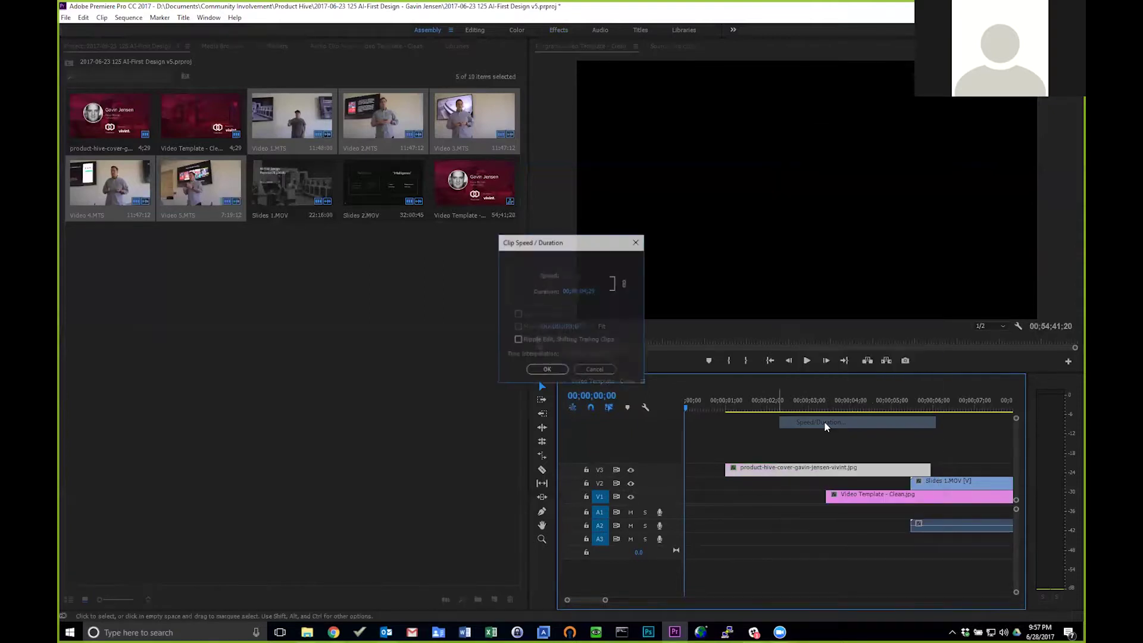
text(5)
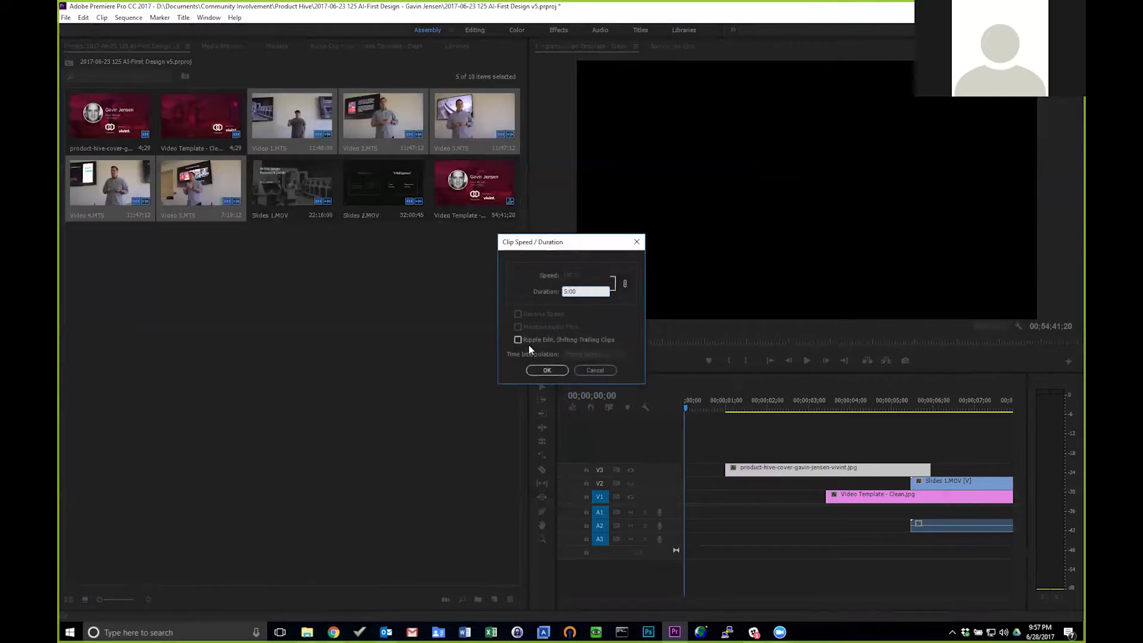
text(:00)
click(544, 370)
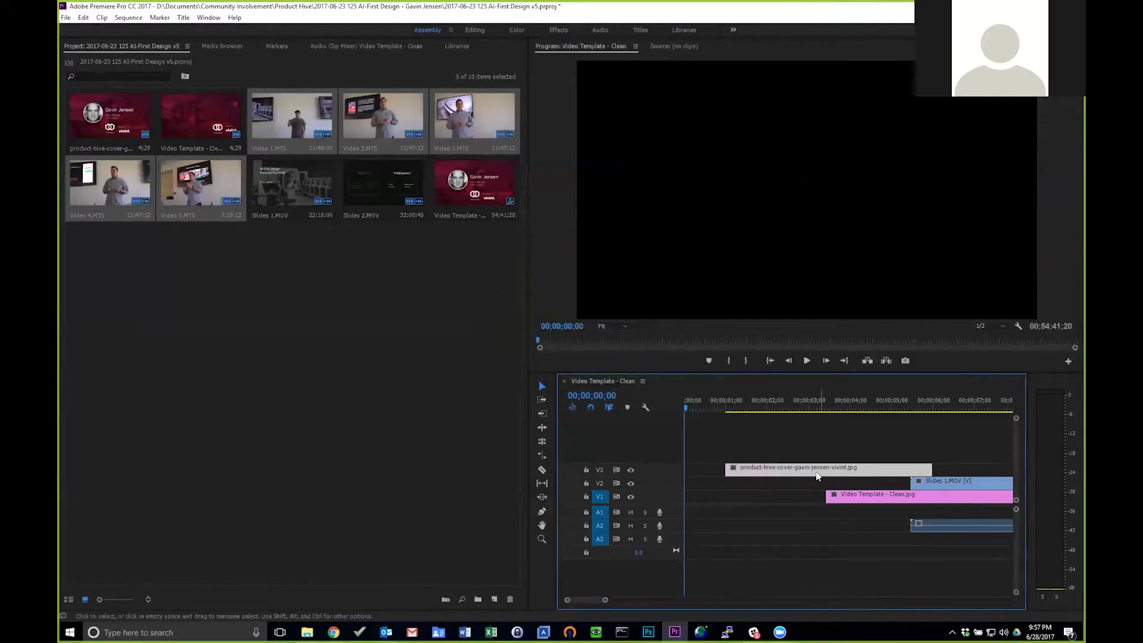
Move the playhead to 1:00 and align the cover clip's start with the one-second mark
click(599, 396)
text(1:00)
key(Return)
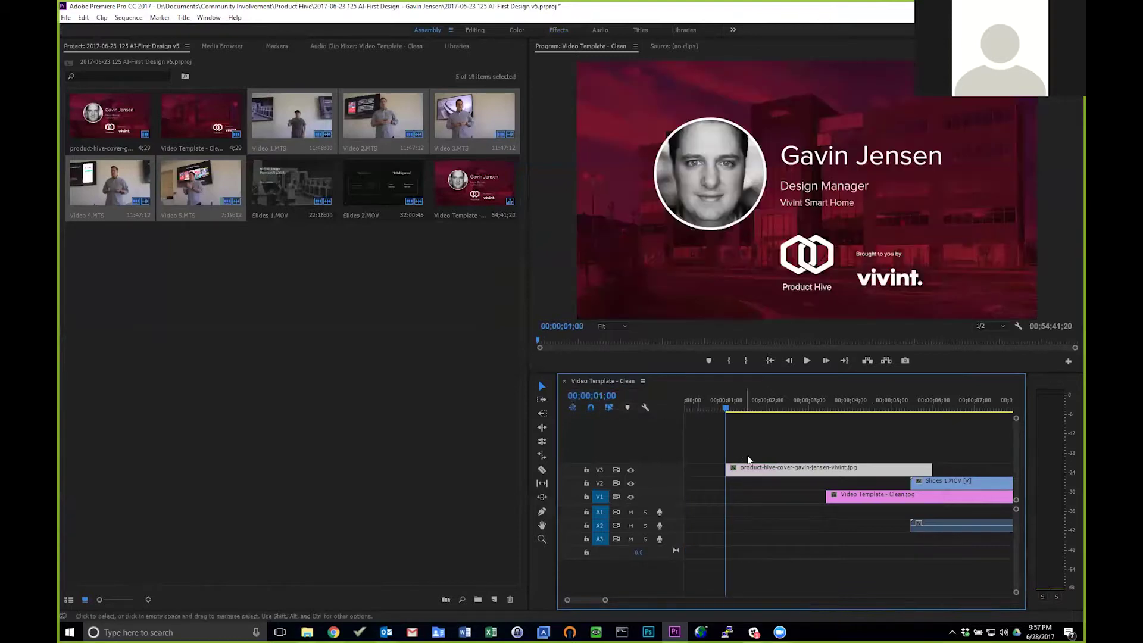
mouse_move(759, 471)
mouse_down()
mouse_move(792, 472)
mouse_move(743, 471)
mouse_up()
Select Video 1–4.MTS and try moving them earlier, then undo the edit
drag(605, 600, 1020, 611)
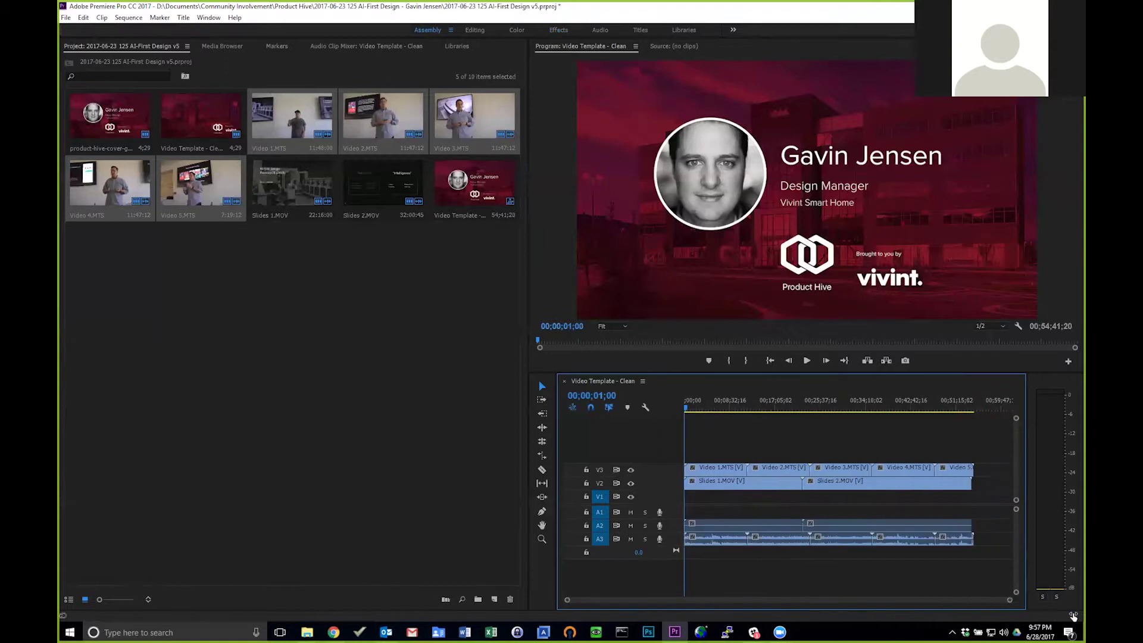
shift+click(731, 467)
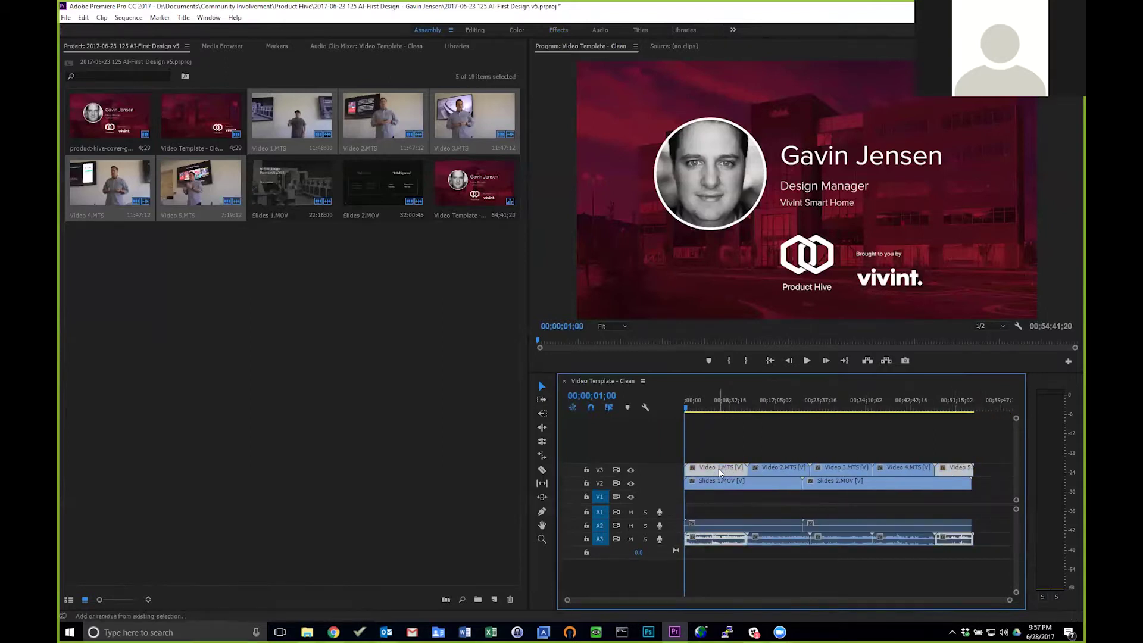
shift+click(770, 471)
shift+click(839, 471)
shift+click(885, 468)
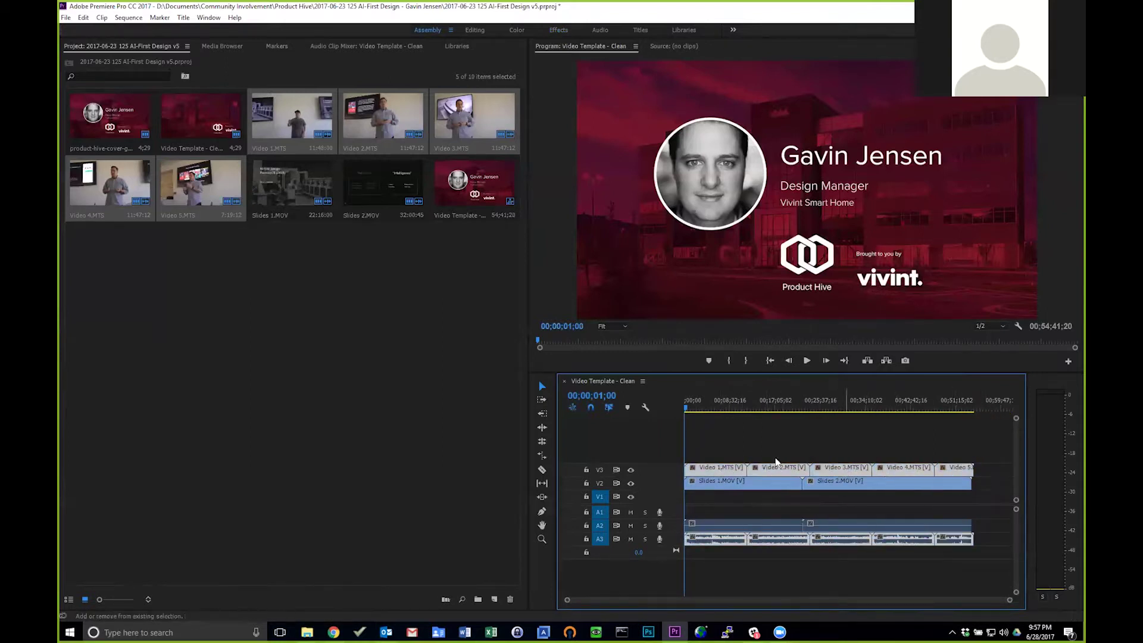
drag(705, 468, 706, 470)
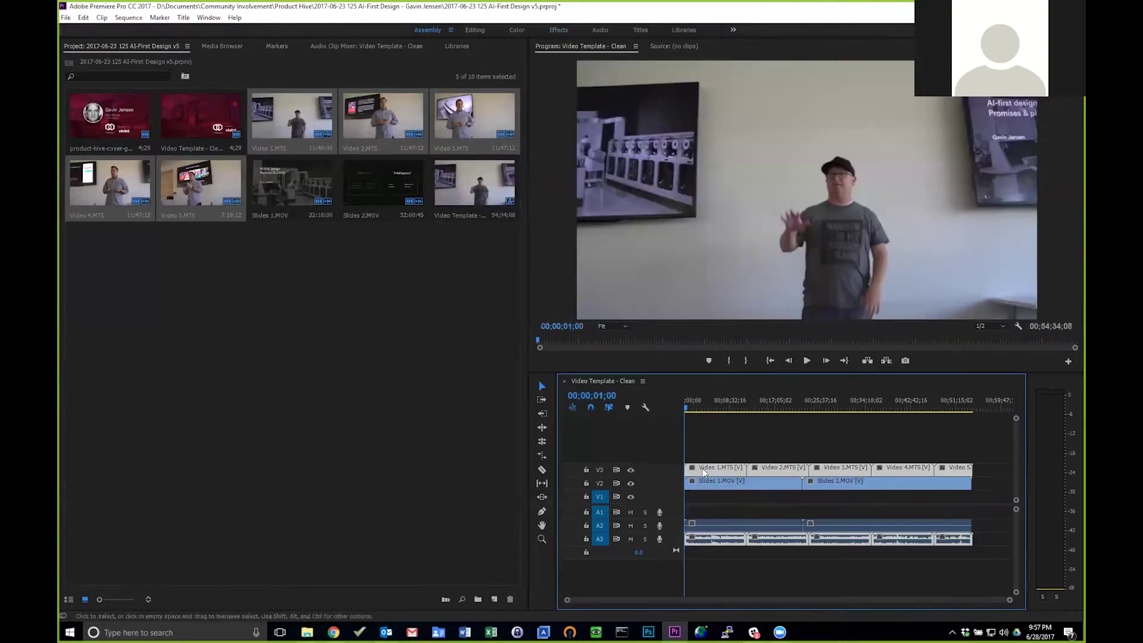
drag(1010, 601, 752, 612)
key(ctrl+z)
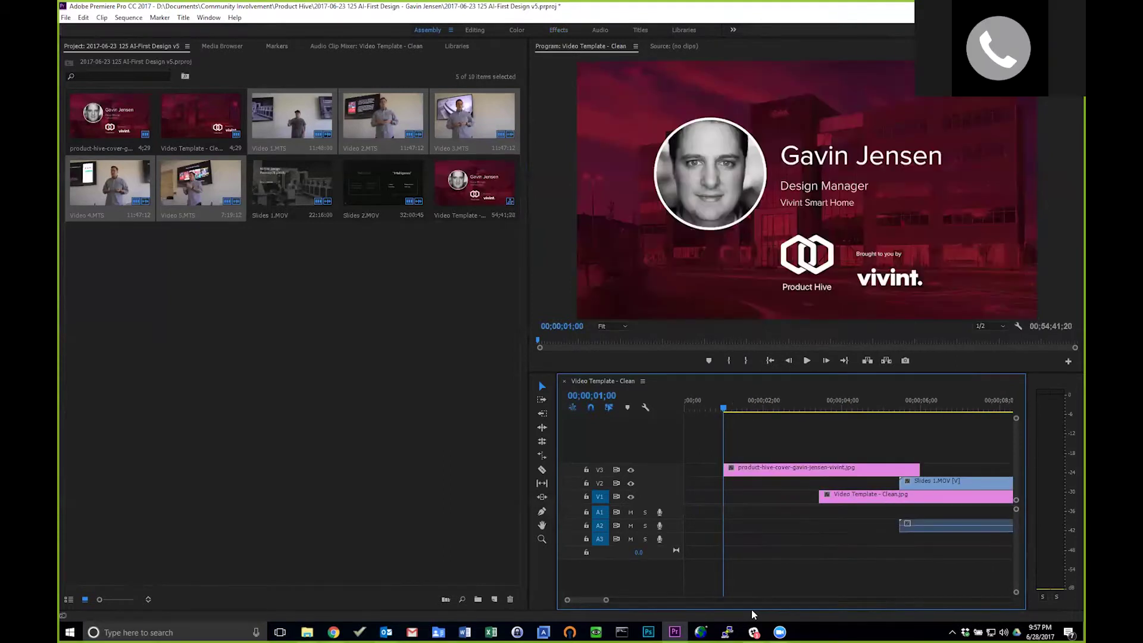
Select all five camera clips, Video 5–1.MTS, and drag them left against the cover card
drag(606, 601, 623, 603)
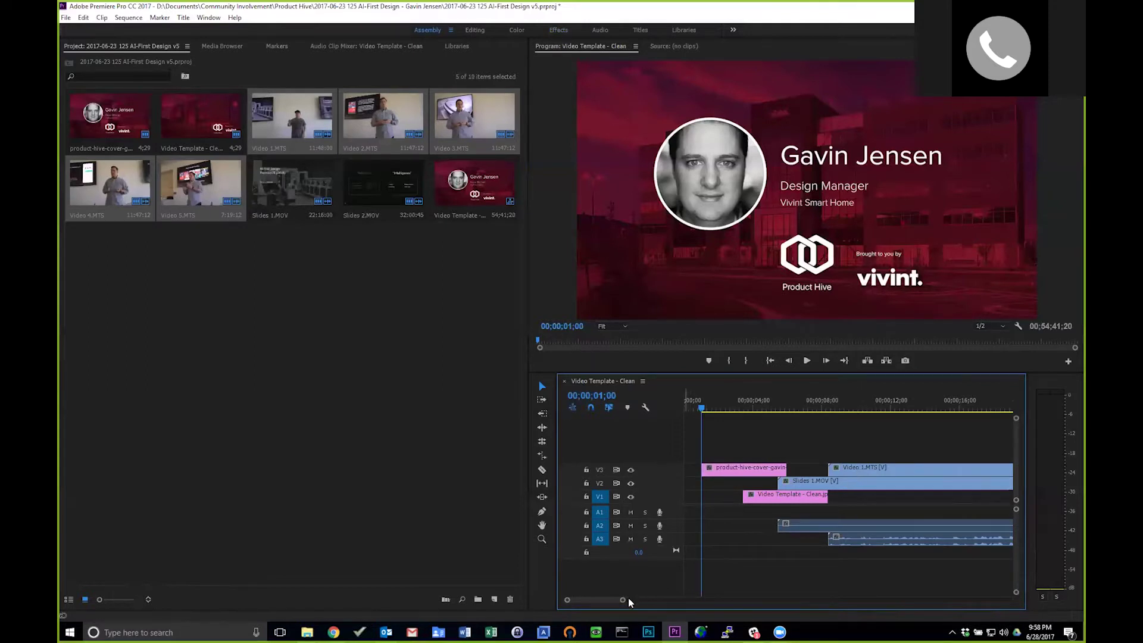
drag(623, 601, 1010, 600)
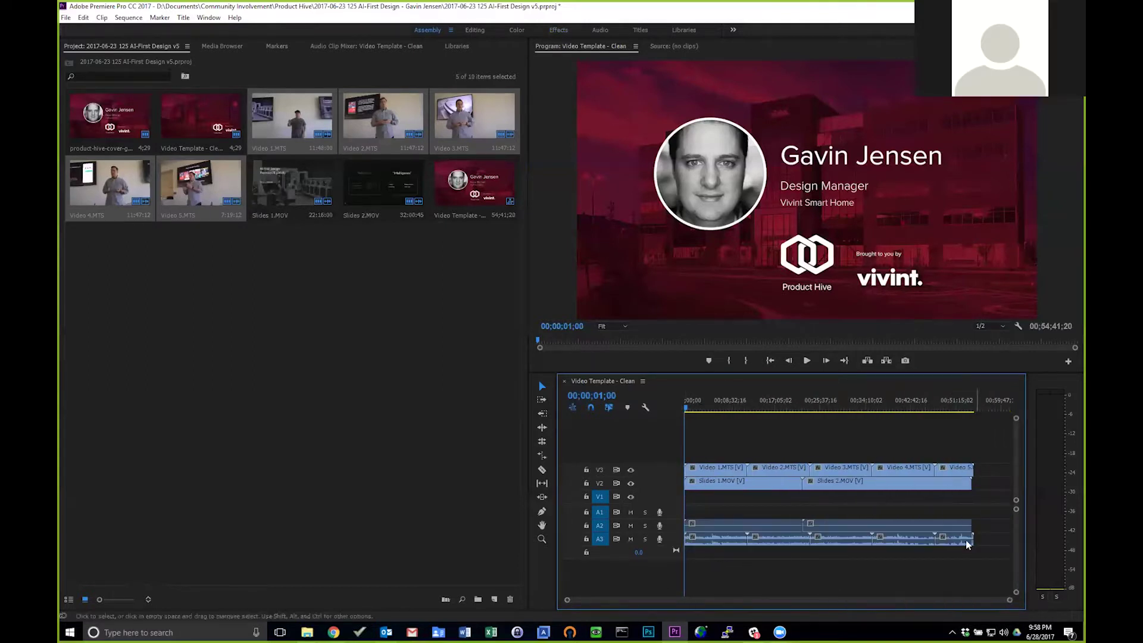
shift+click(951, 468)
shift+click(891, 467)
shift+click(845, 468)
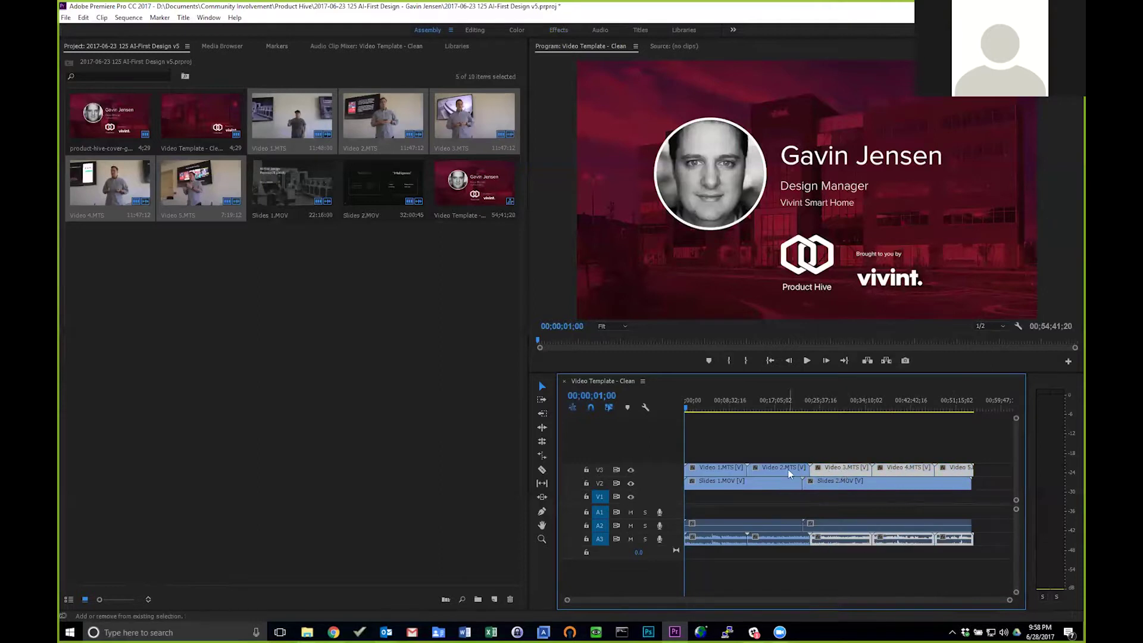
shift+click(780, 468)
shift+click(721, 469)
drag(1010, 603, 808, 612)
drag(956, 474, 898, 471)
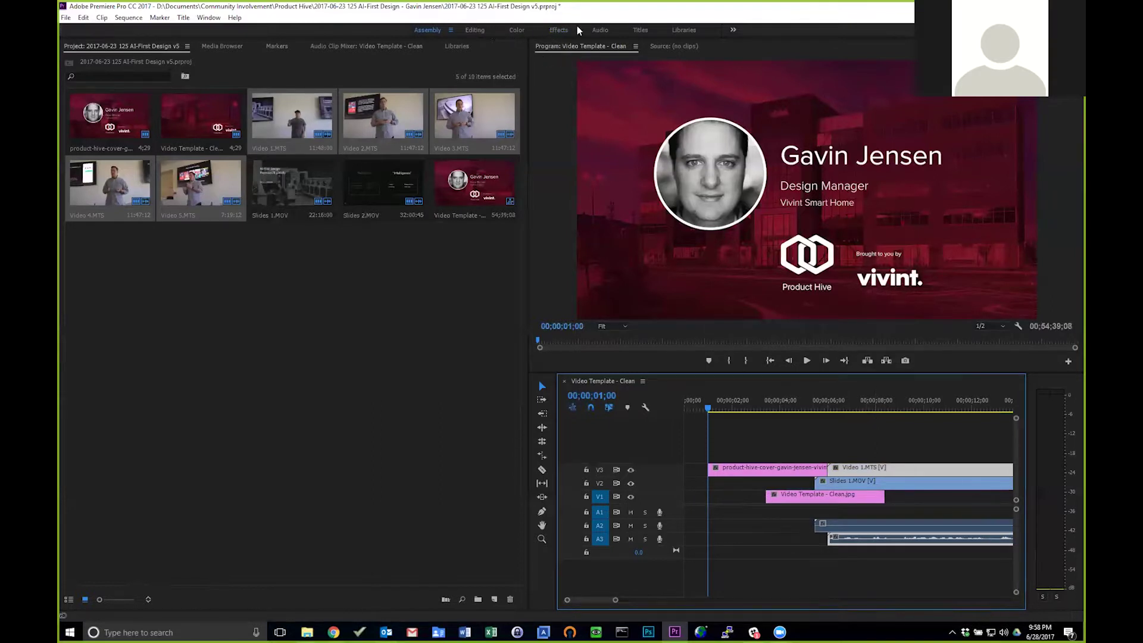
In the Effects workspace, search 'dip' and apply Dip to Black at the cover-to-Video 1 cut
click(561, 31)
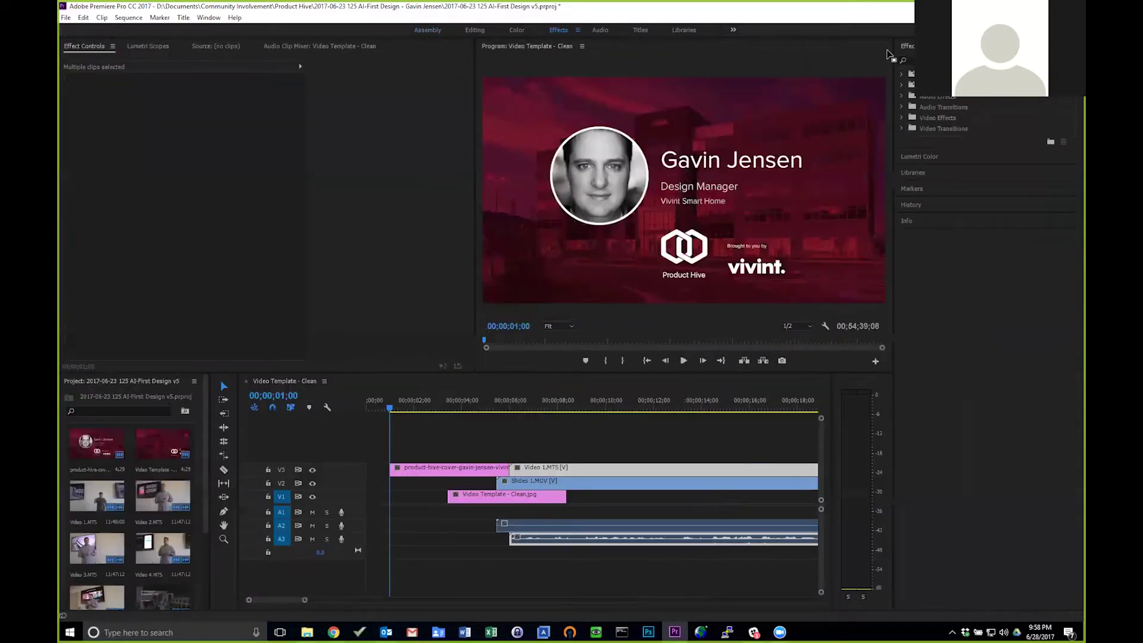
click(910, 60)
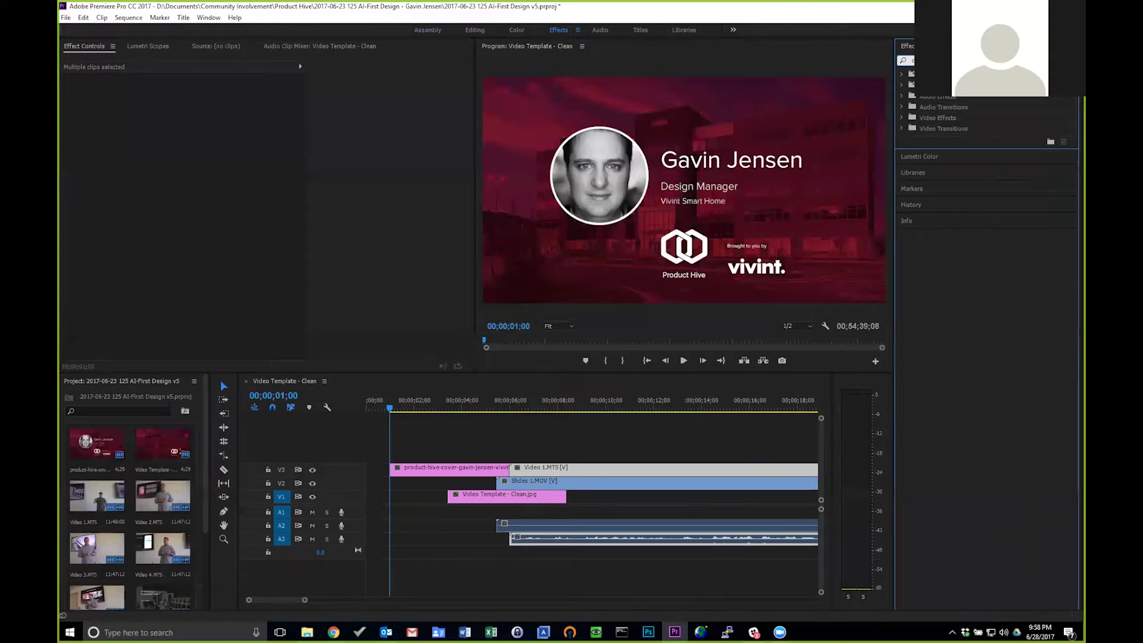
text(dip)
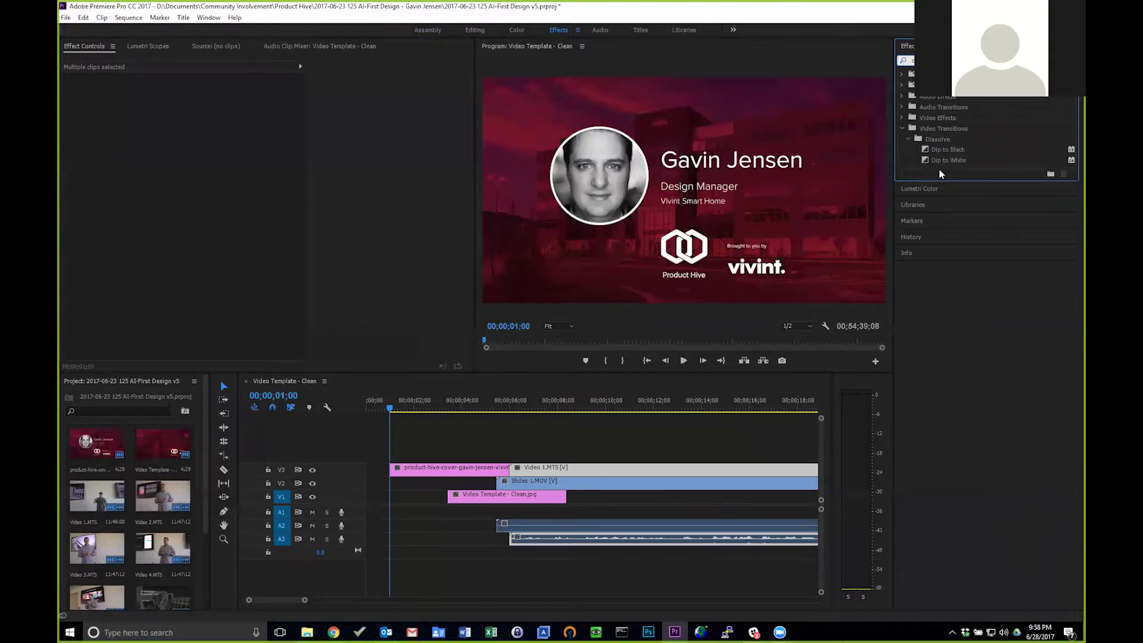
click(939, 151)
drag(931, 148, 512, 472)
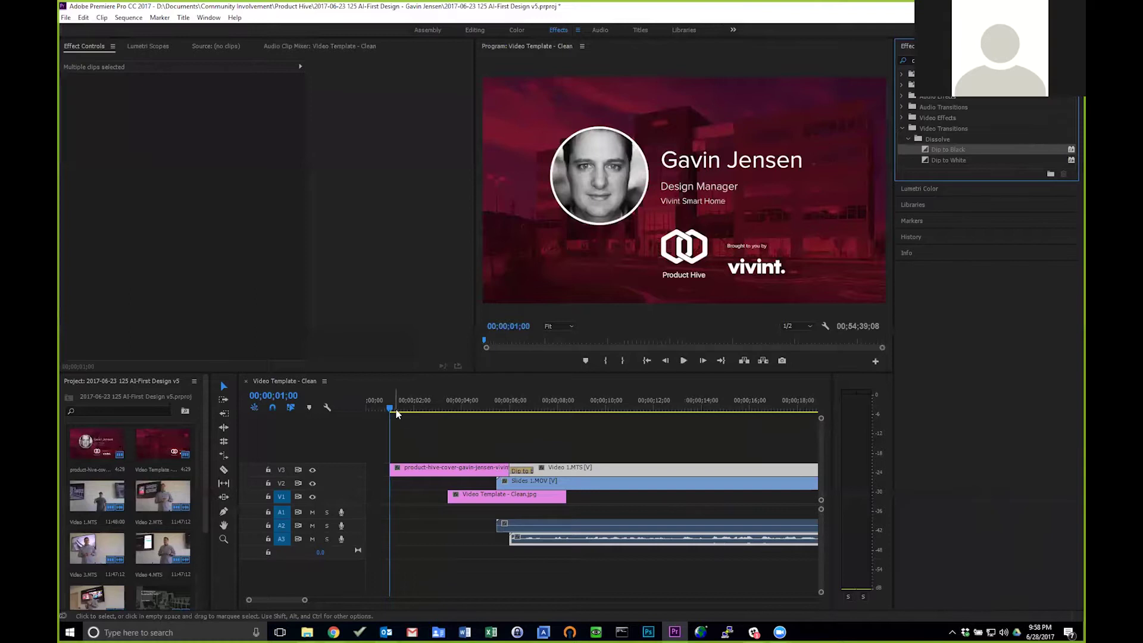
Preview the Dip to Black transition, then delete it and replay the camera footage
drag(391, 408, 498, 430)
key(space)
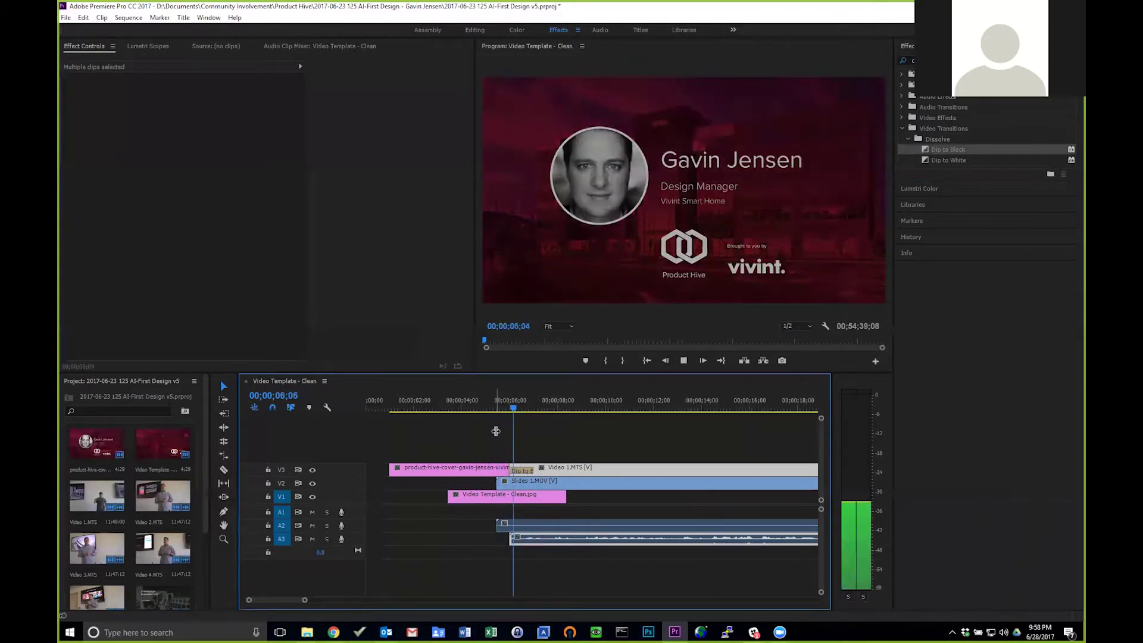
key(space)
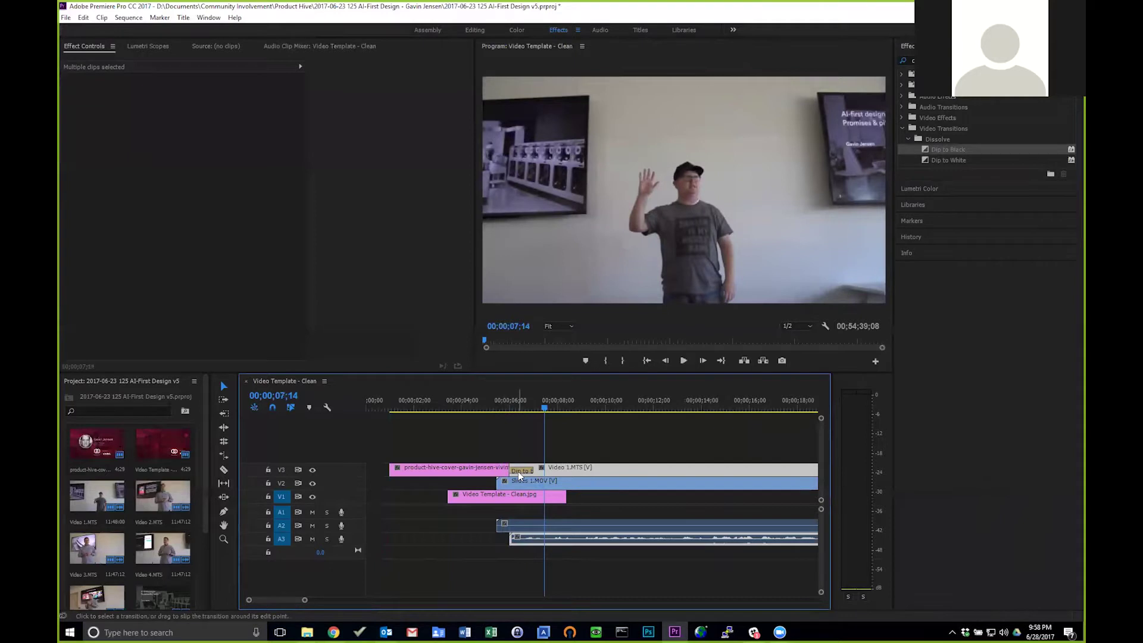
click(521, 471)
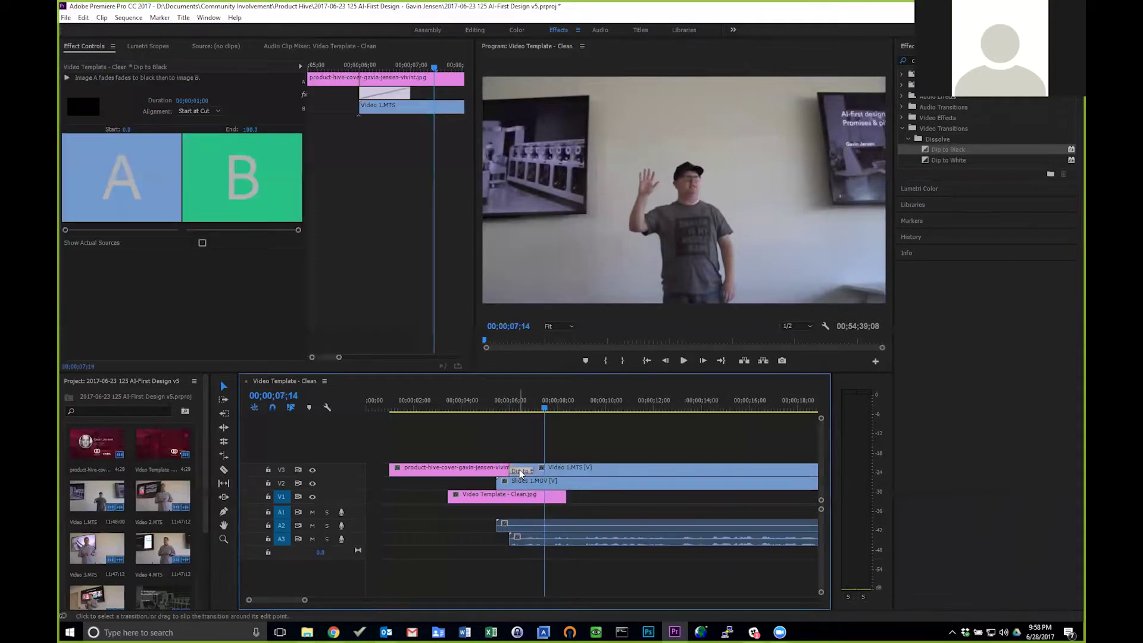
key(Delete)
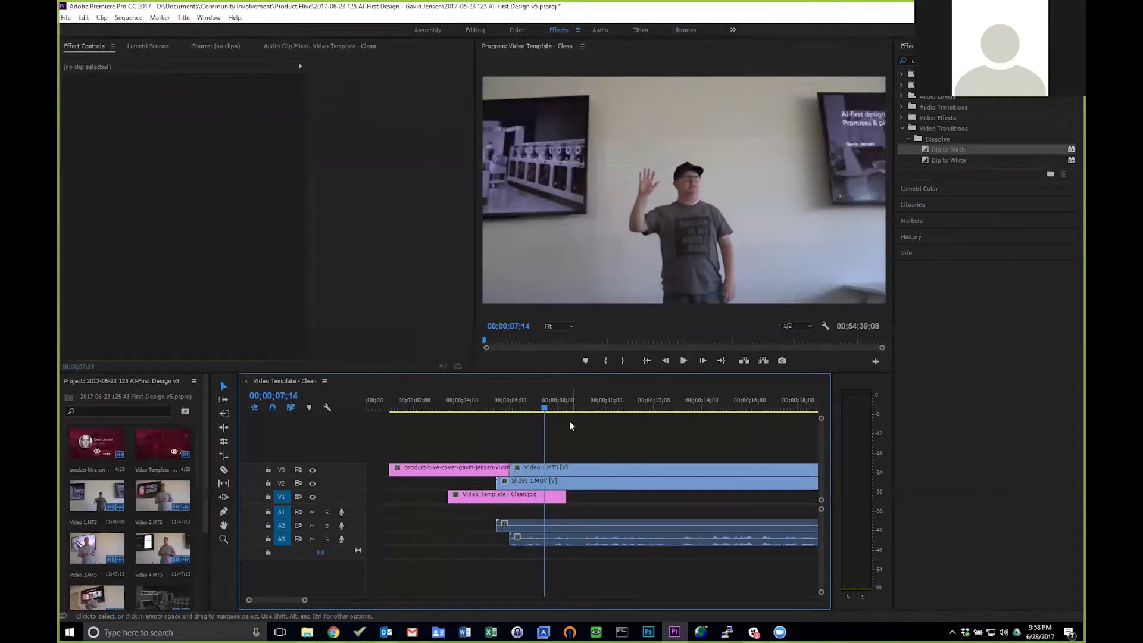
key(space)
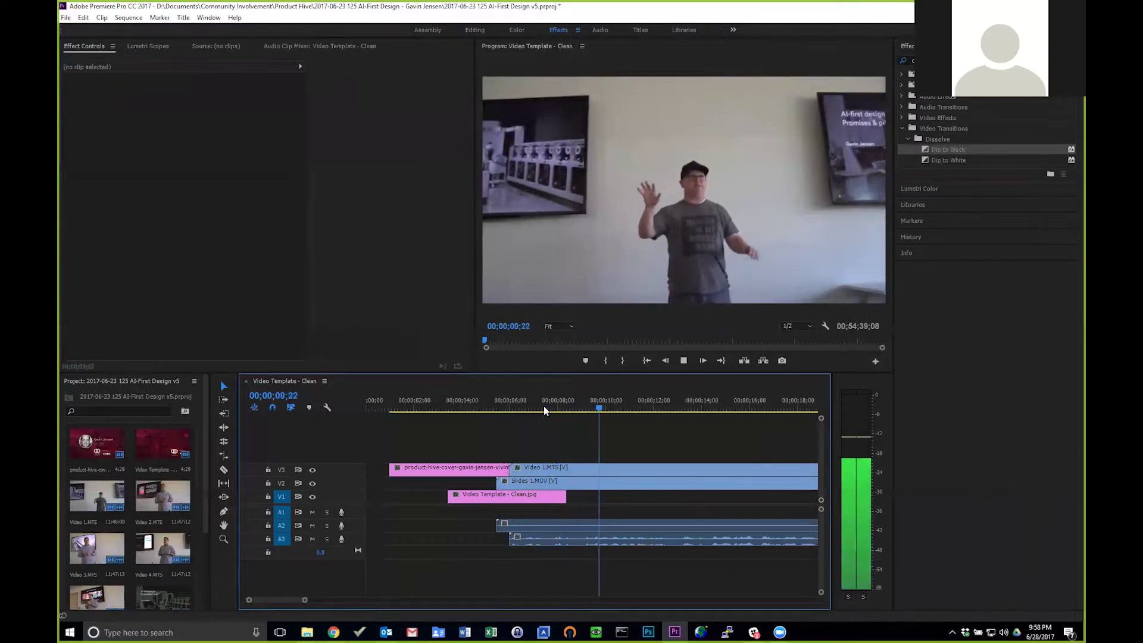
key(space)
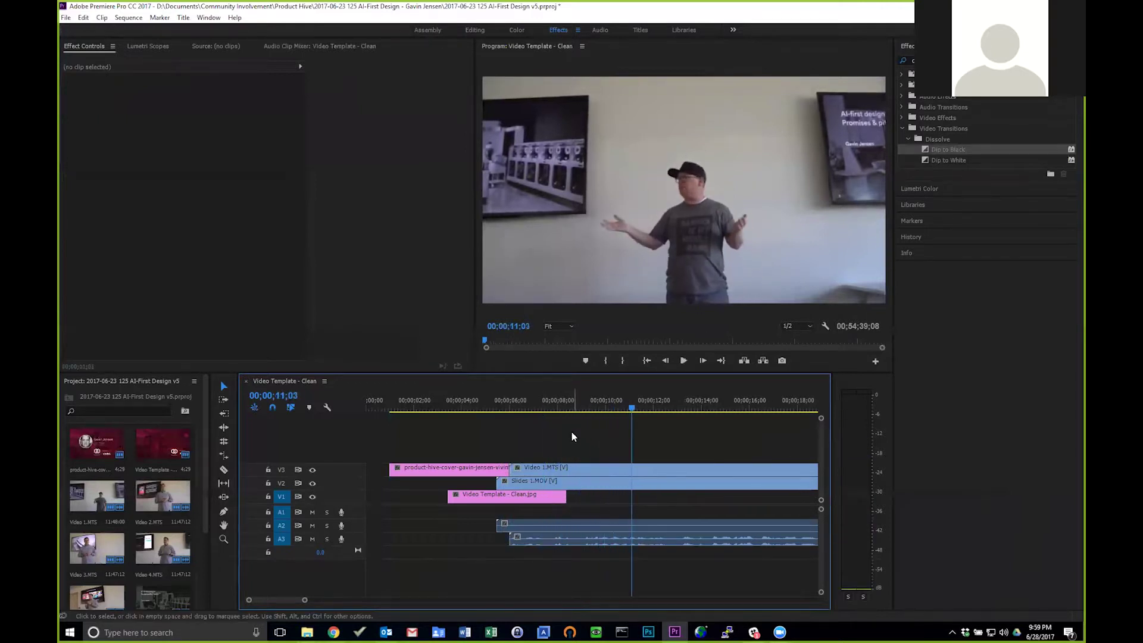
drag(305, 601, 370, 607)
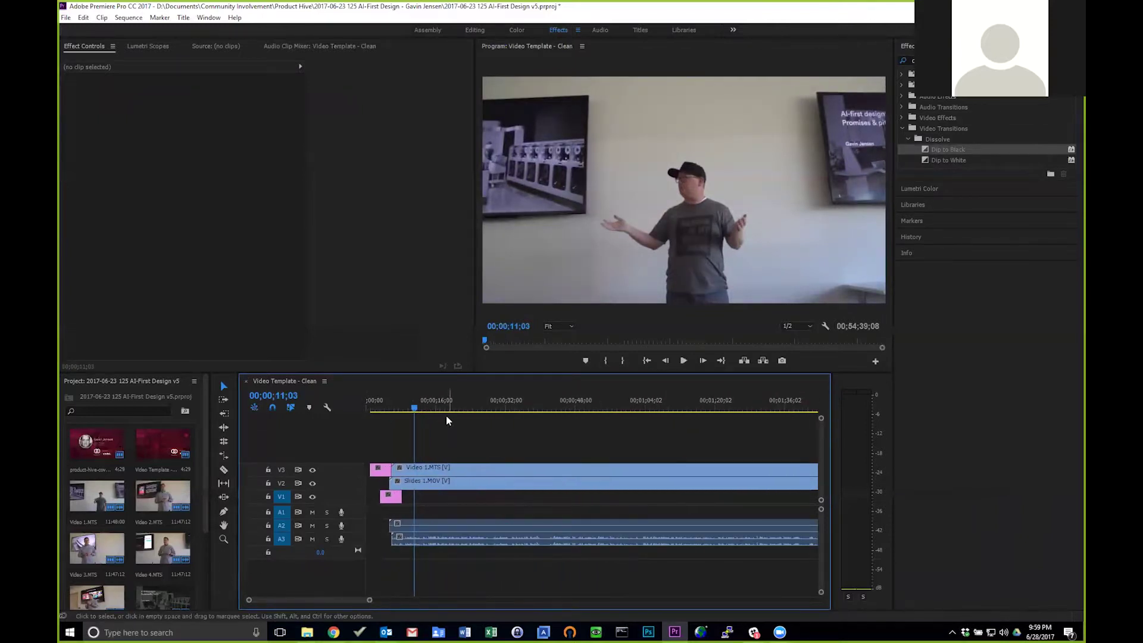
click(421, 409)
drag(425, 409, 757, 434)
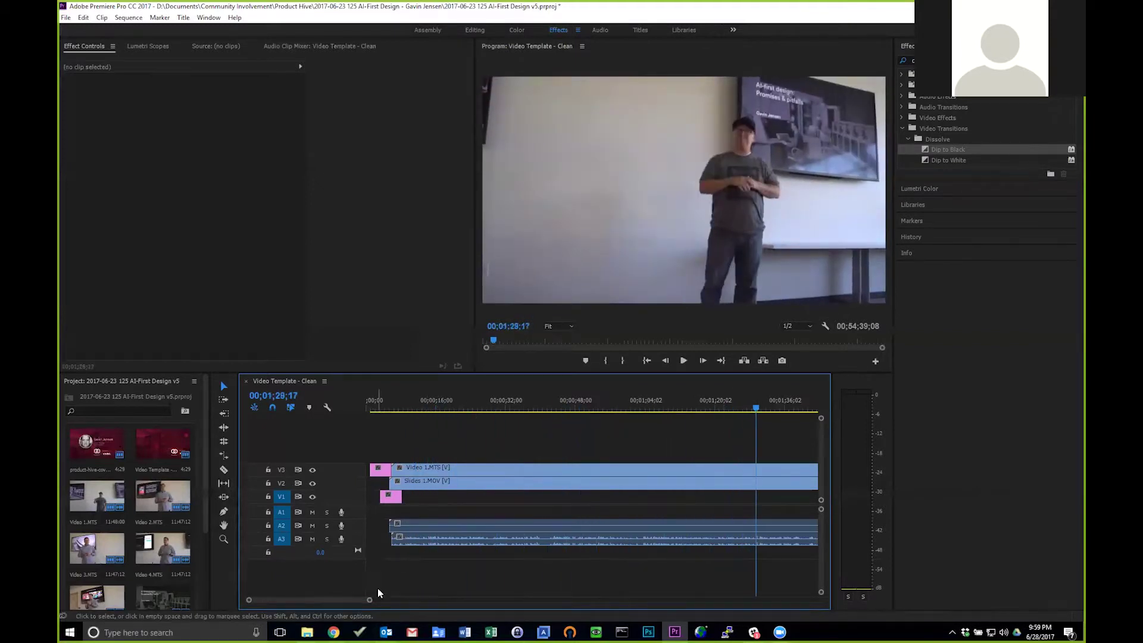
drag(370, 600, 444, 601)
drag(496, 410, 774, 417)
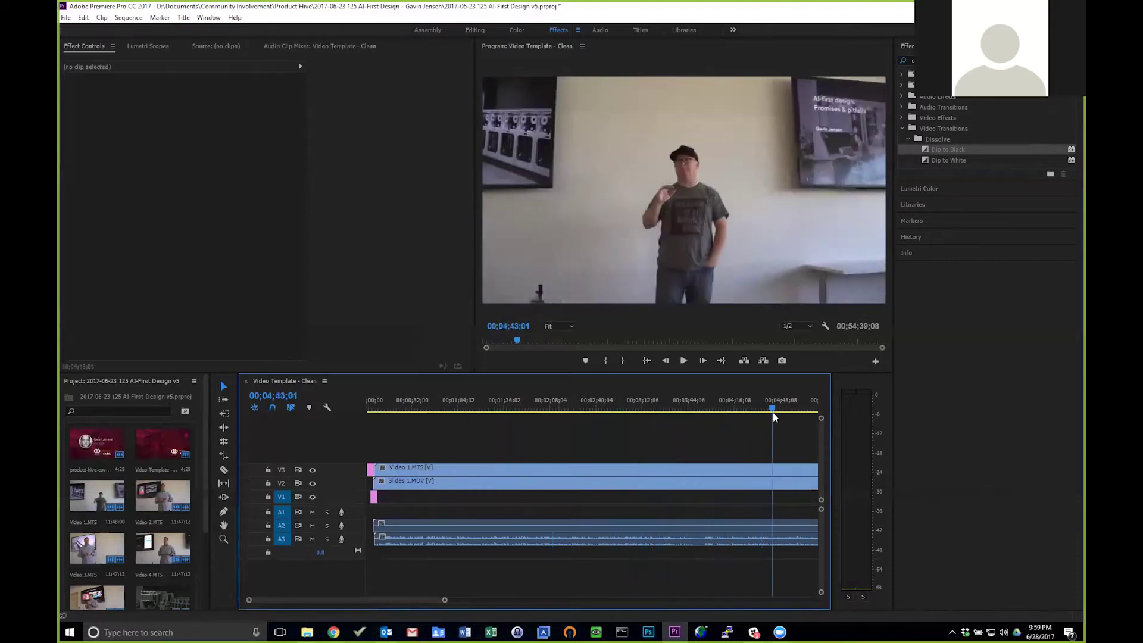
drag(446, 602, 578, 600)
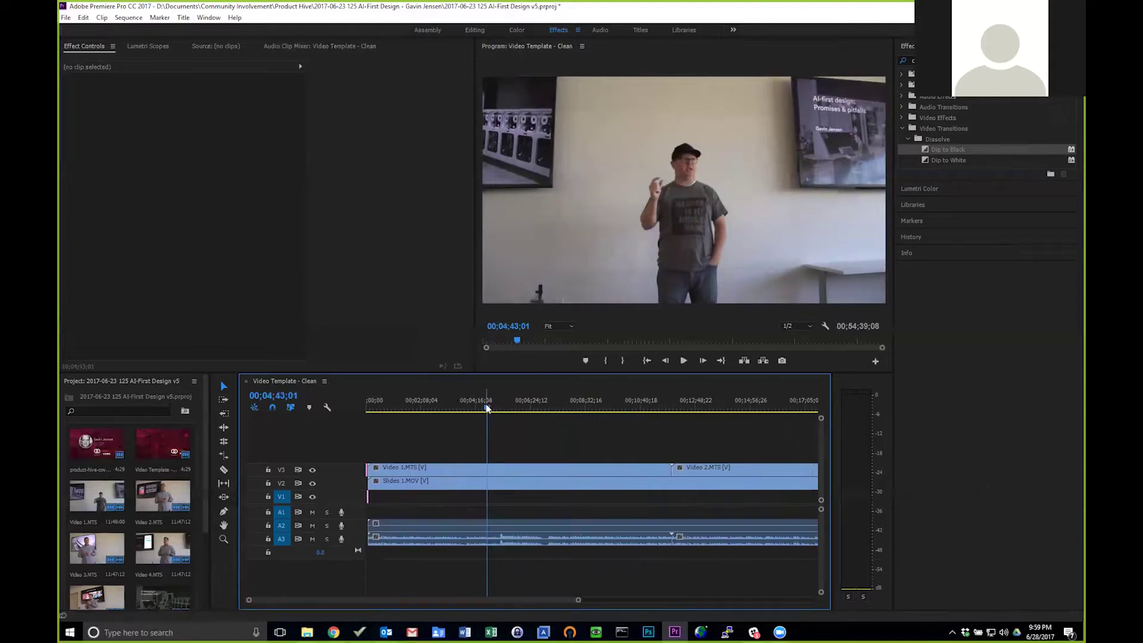
drag(488, 410, 524, 412)
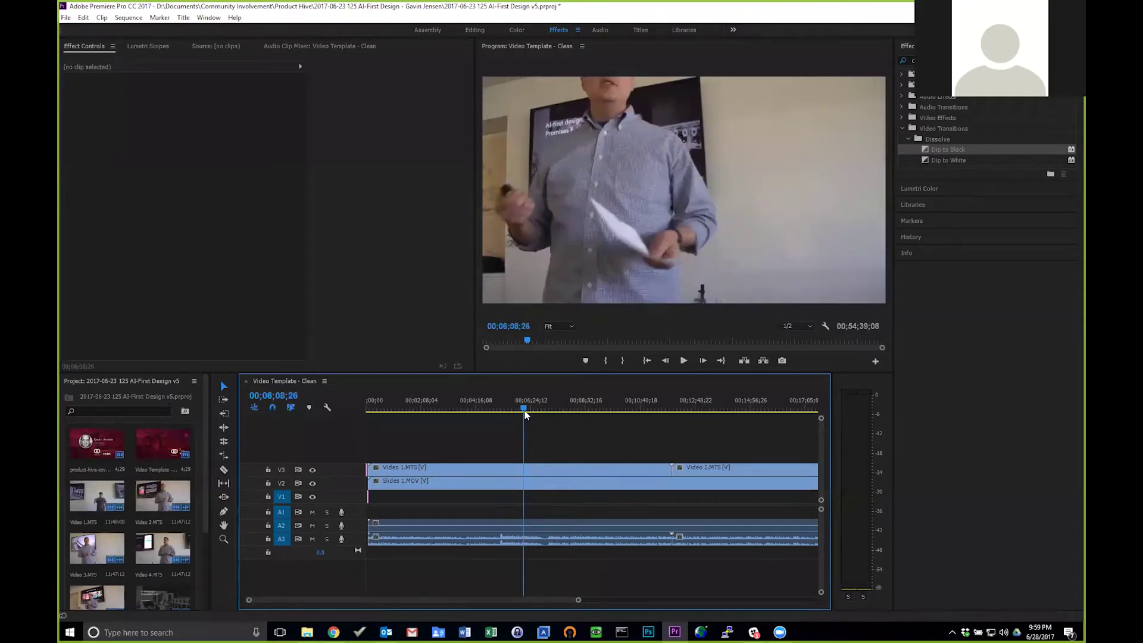
drag(525, 412, 507, 416)
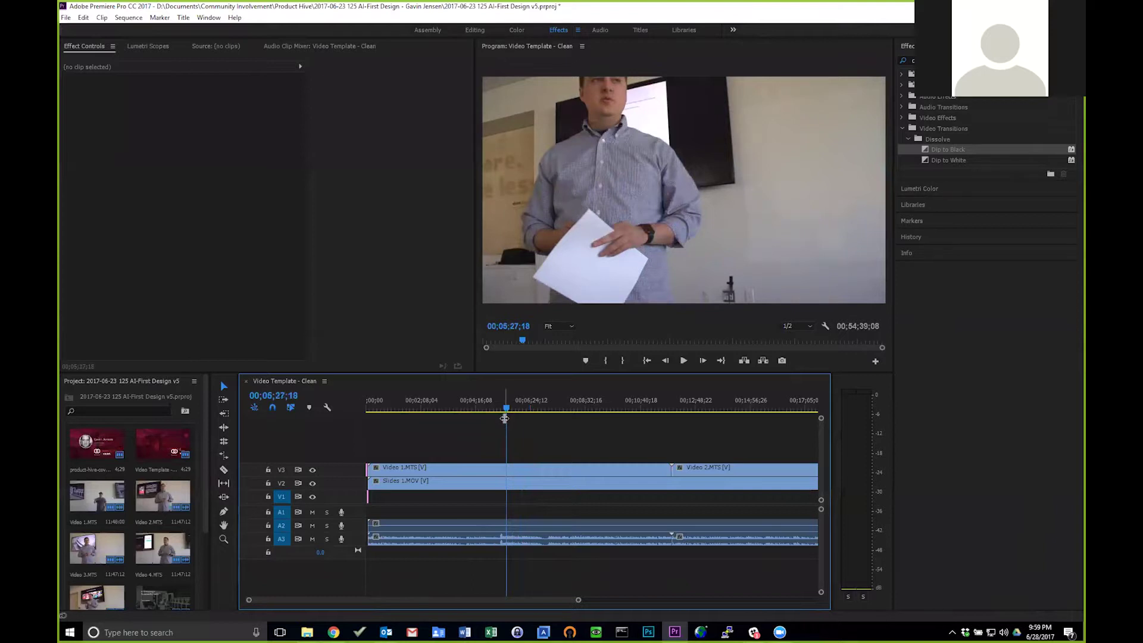
click(503, 411)
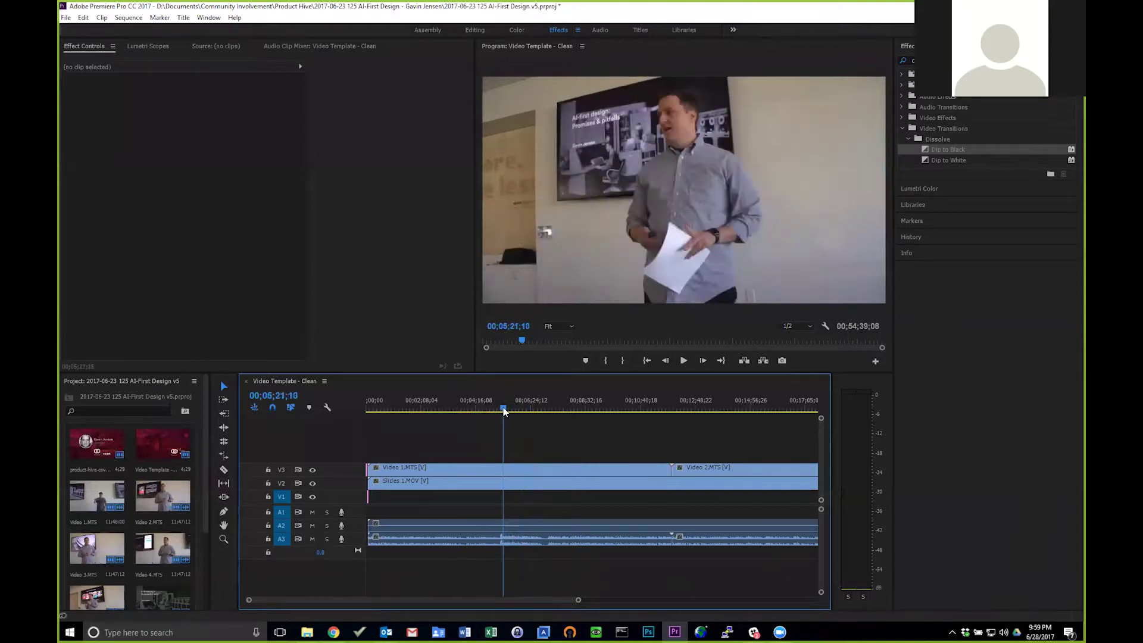
drag(503, 410, 500, 411)
key(space)
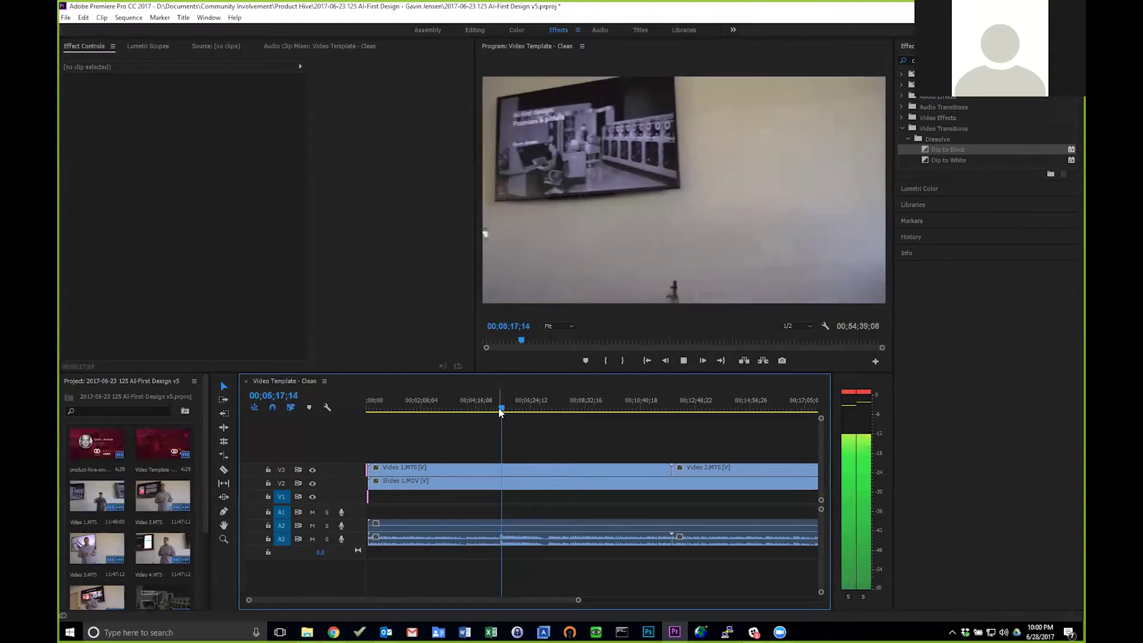
key(space)
click(501, 409)
drag(500, 409, 502, 409)
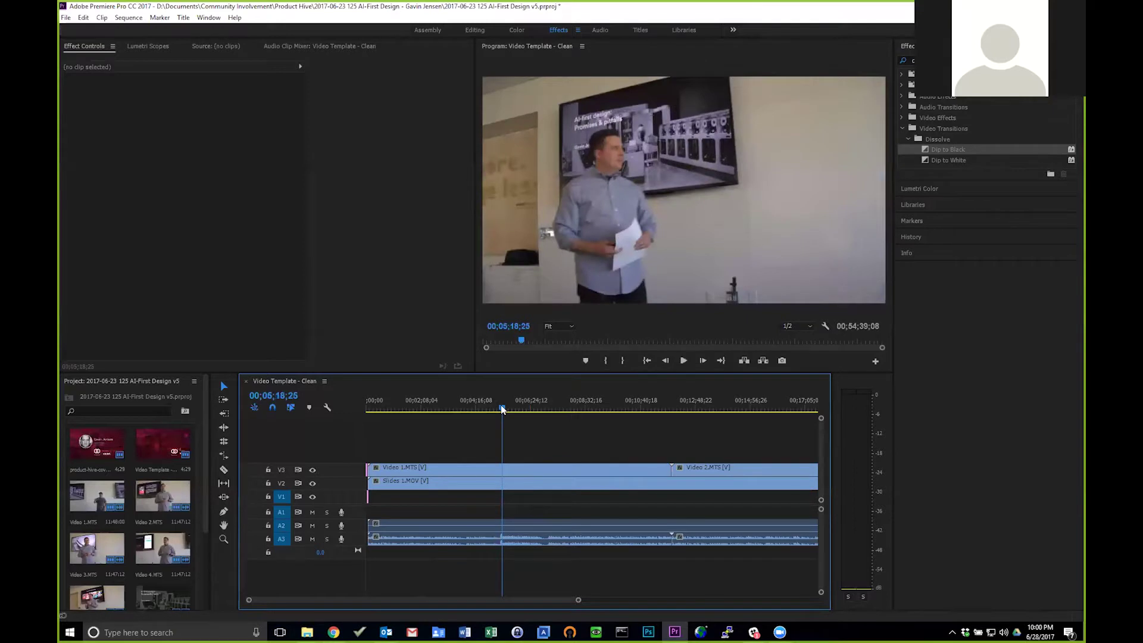
key(j)
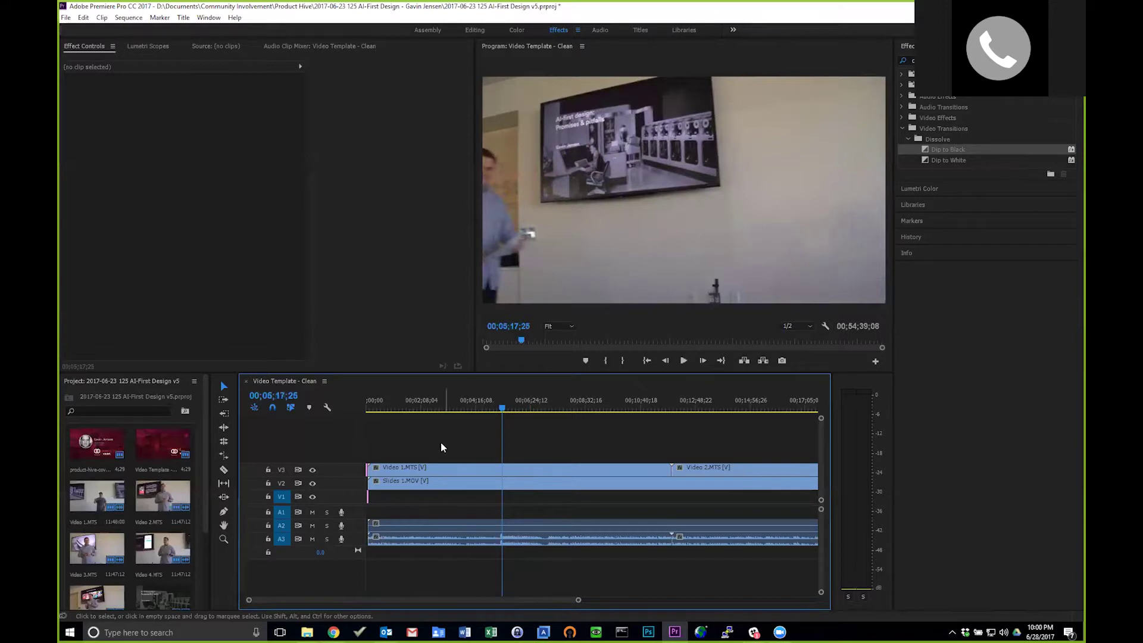
Trim Video 1.MTS's start to the playhead and slide it back to follow the cover card
drag(372, 471, 481, 470)
drag(405, 474, 387, 474)
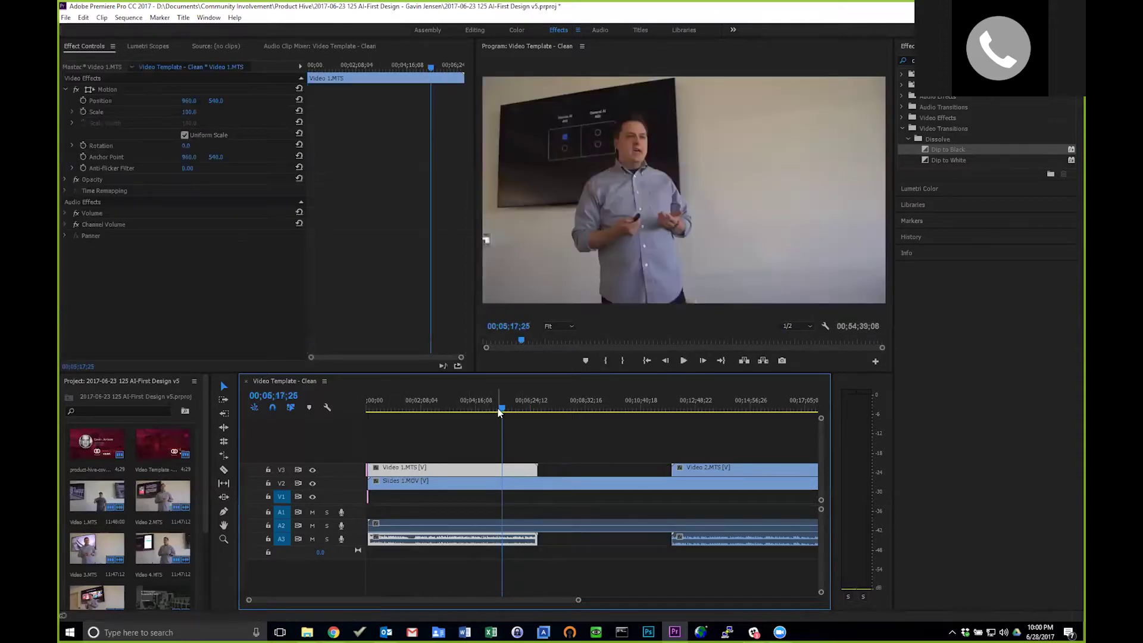
drag(502, 411, 370, 420)
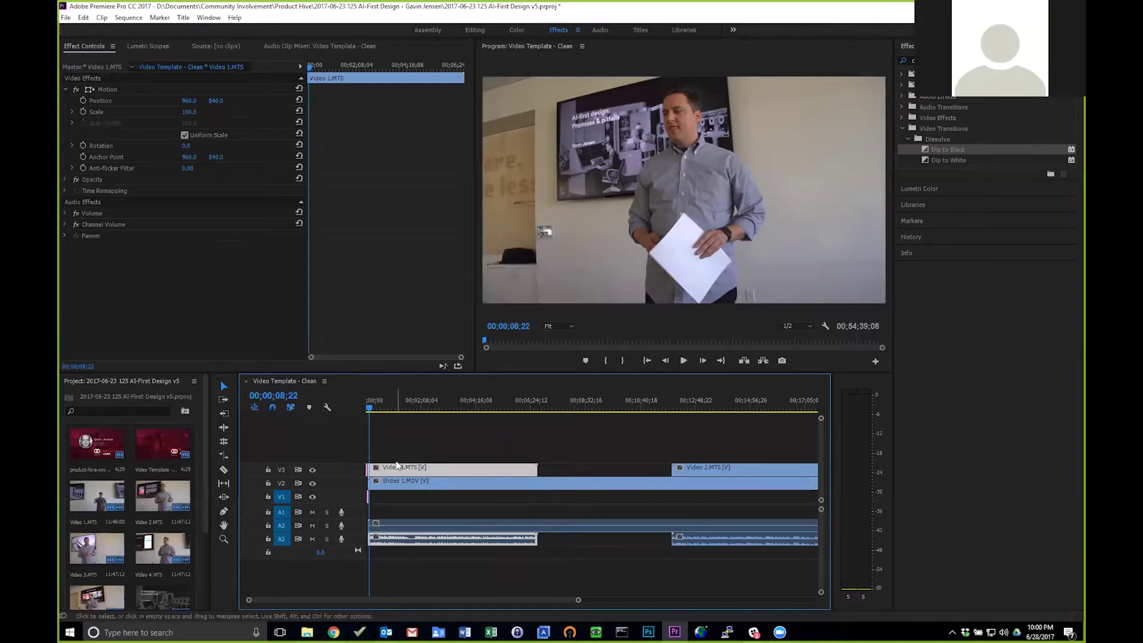
Add a Dip to Black transition between the speaker cover card and Video 1.MTS
scroll(578, 601, up, 5)
scroll(492, 605, up, 4)
scroll(456, 607, up, 1)
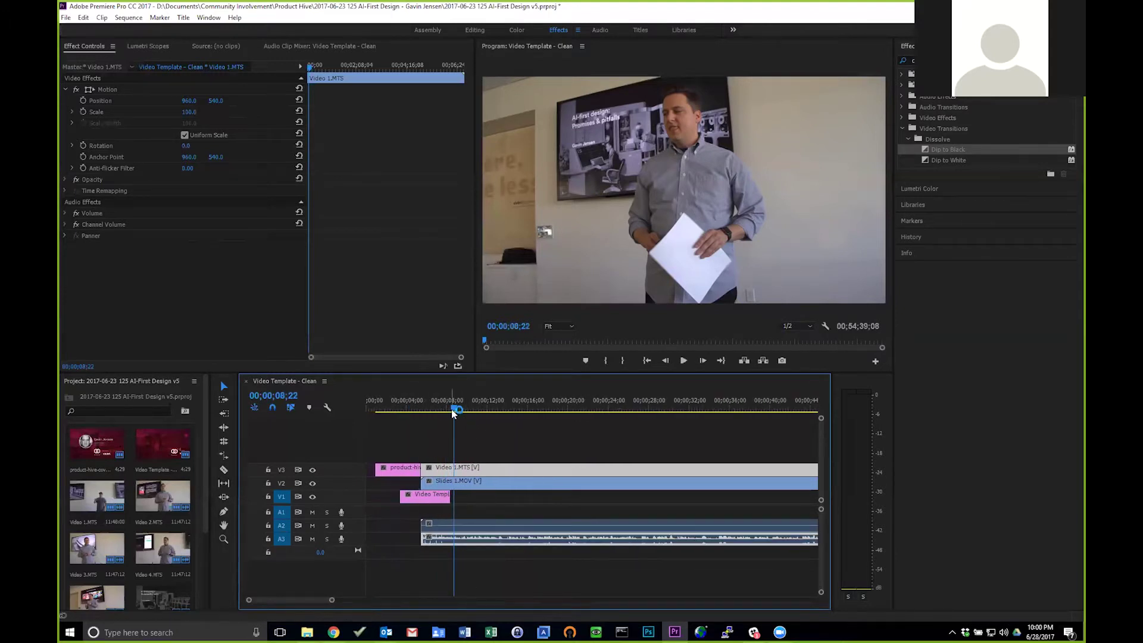
drag(454, 413, 417, 413)
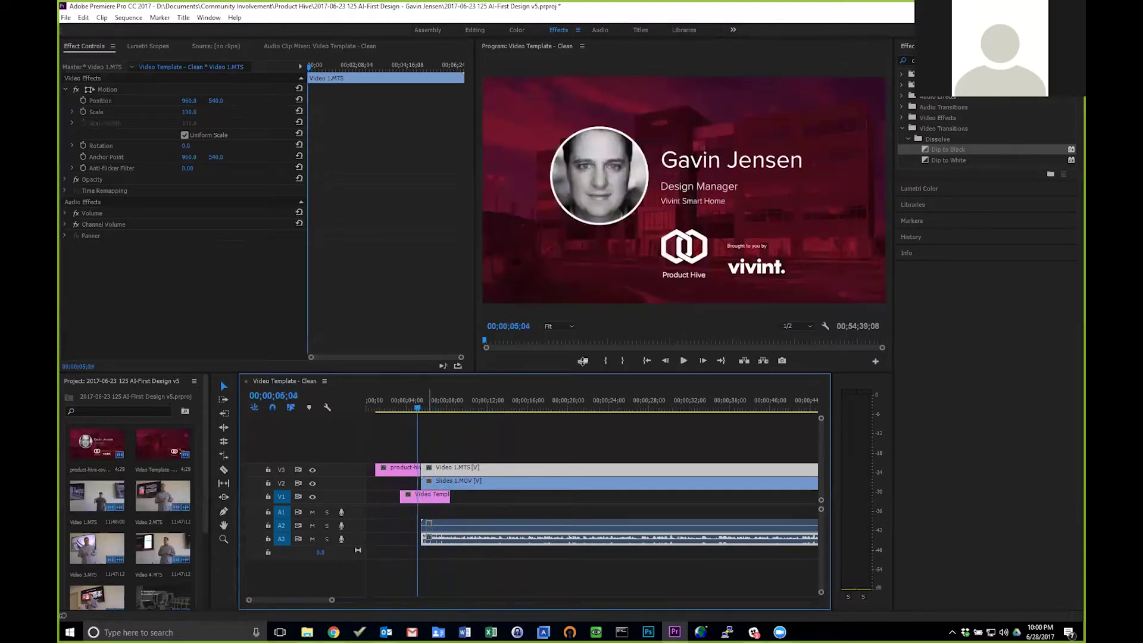
click(930, 149)
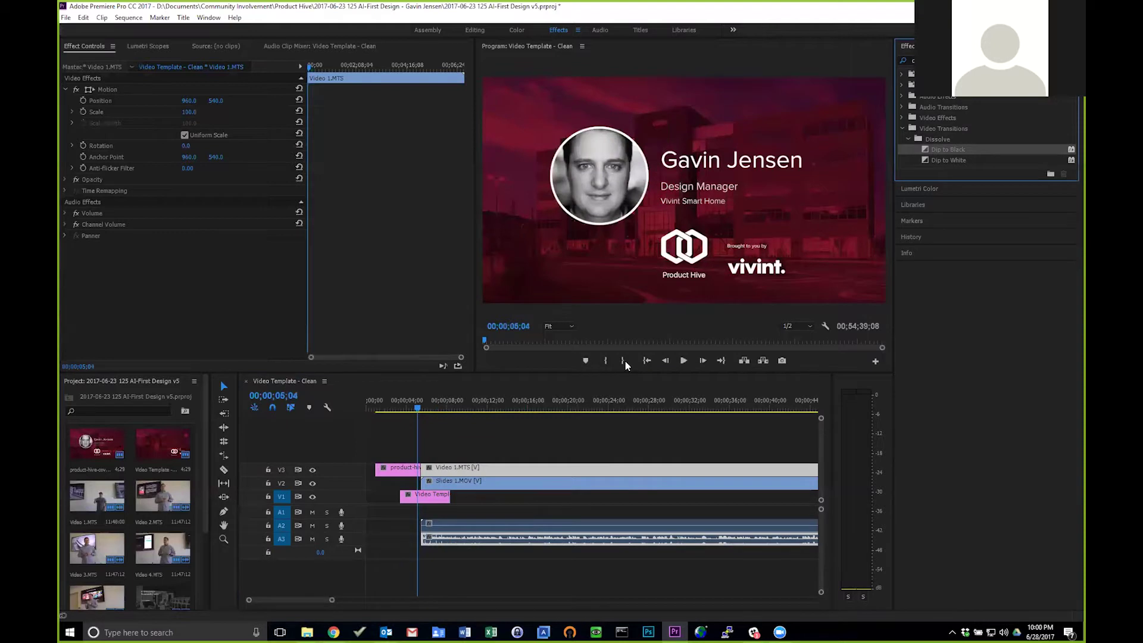
key(ctrl+d)
Add a Constant Power audio crossfade and a Cross Dissolve at the camera clip start, then preview from the beginning
click(904, 62)
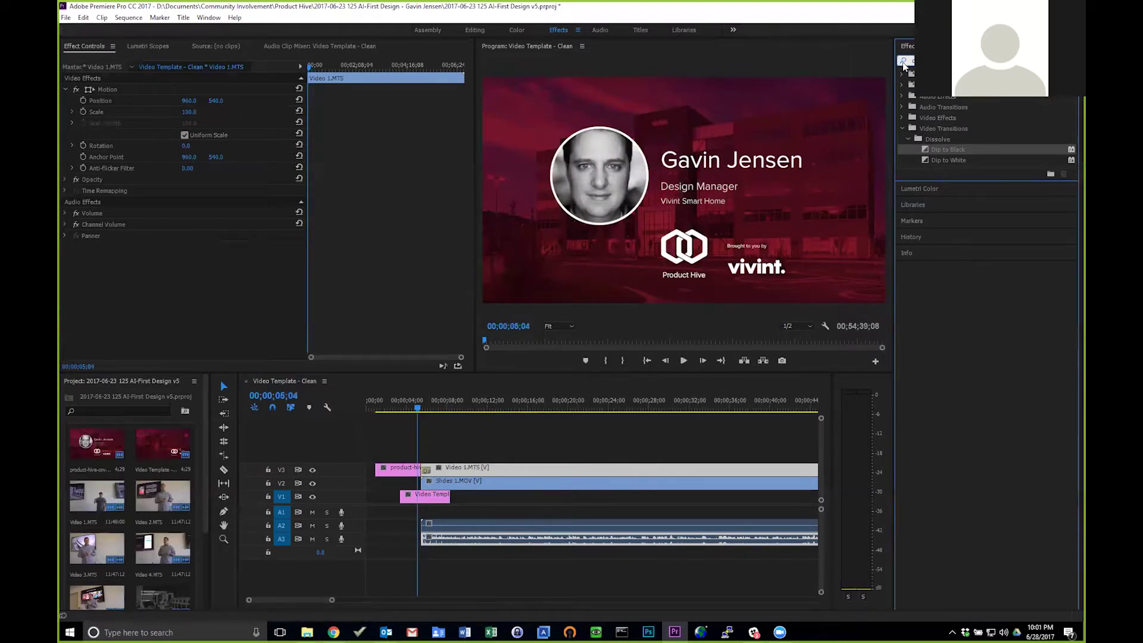
key(BackSpace)
key(BackSpace)
key(BackSpace)
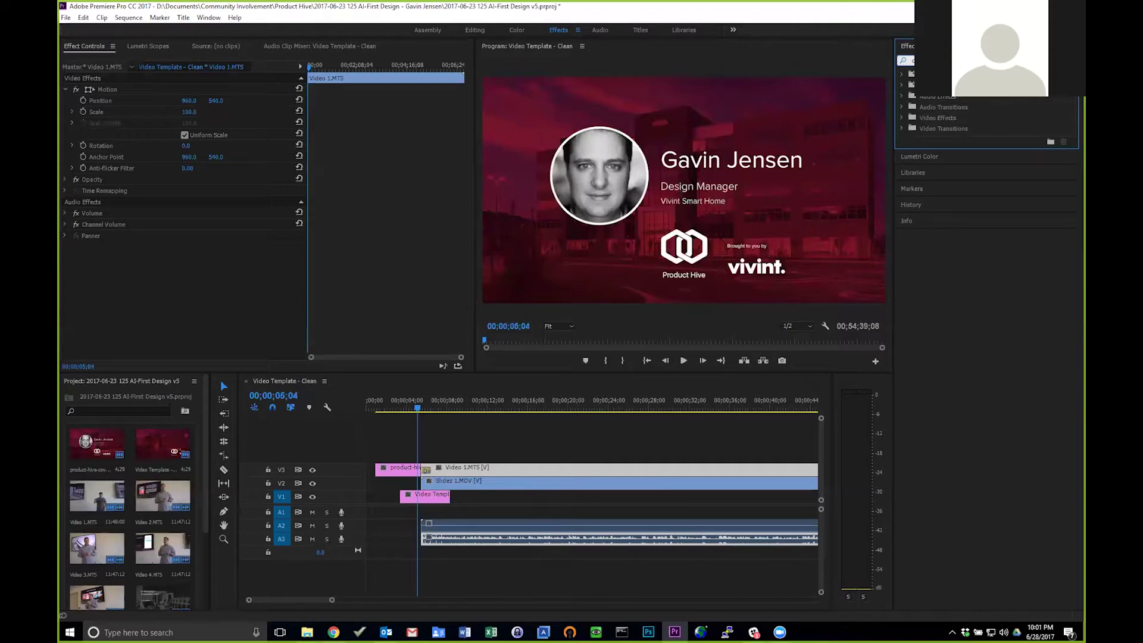
text(cross)
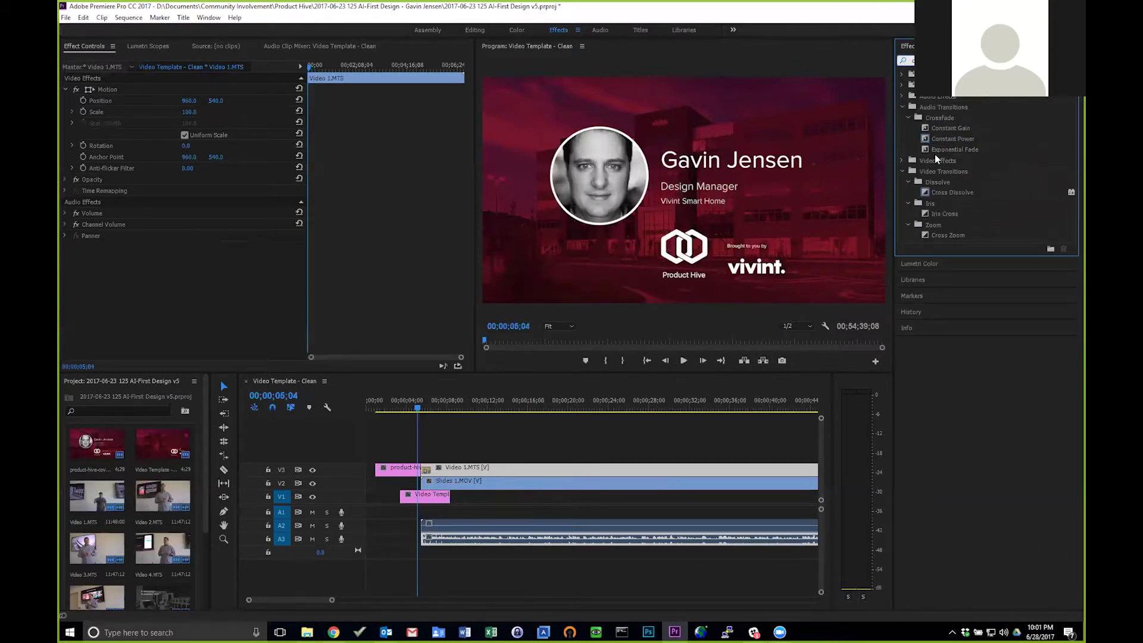
mouse_move(928, 139)
mouse_down()
mouse_move(805, 204)
mouse_move(424, 485)
mouse_move(428, 539)
mouse_up()
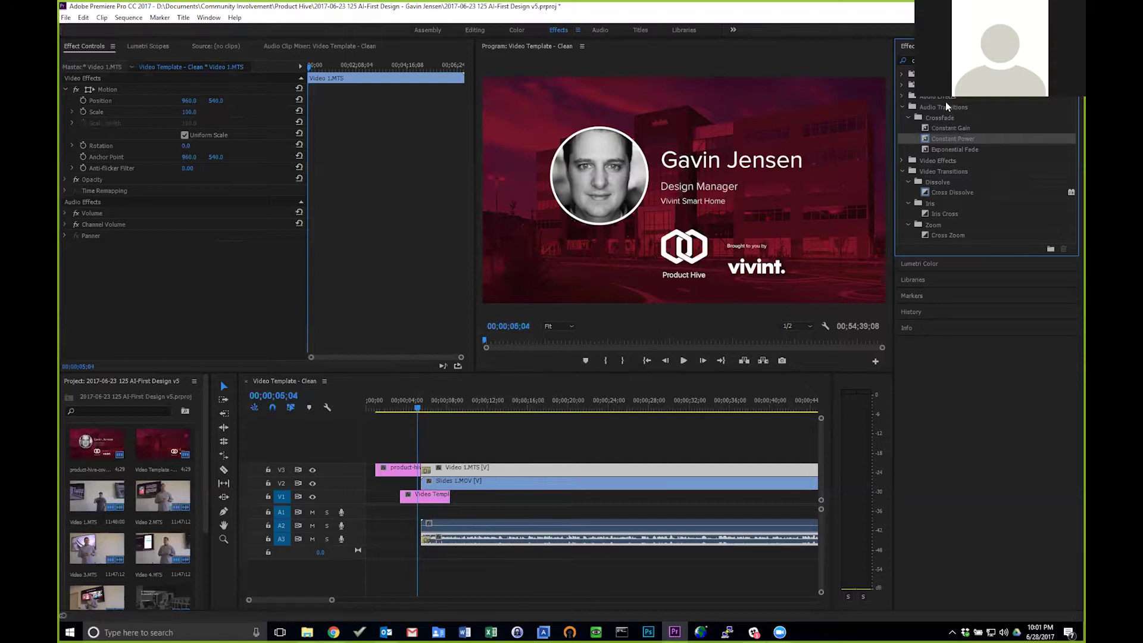
drag(939, 189, 376, 475)
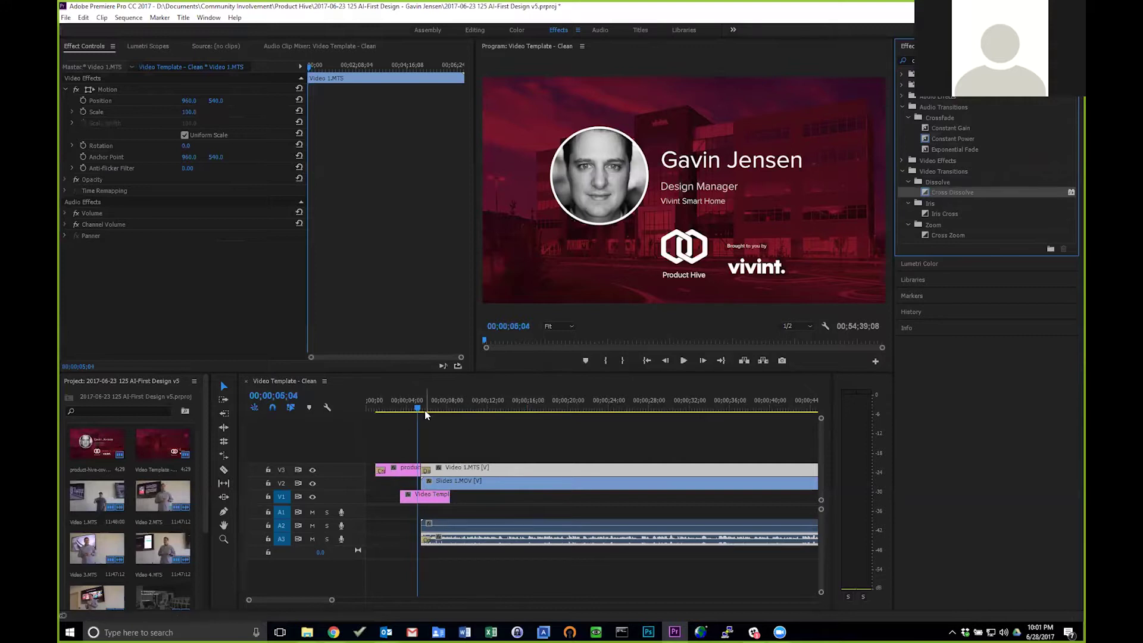
drag(420, 411, 364, 415)
key(space)
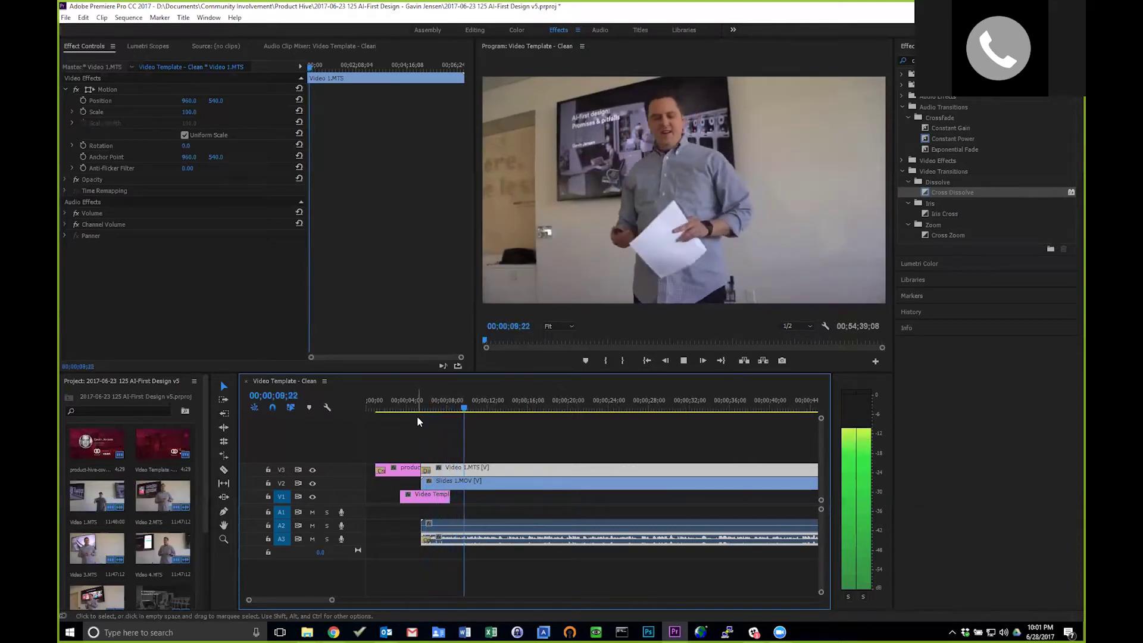
Stop playback and zoom the timeline out to show the whole sequence
key(space)
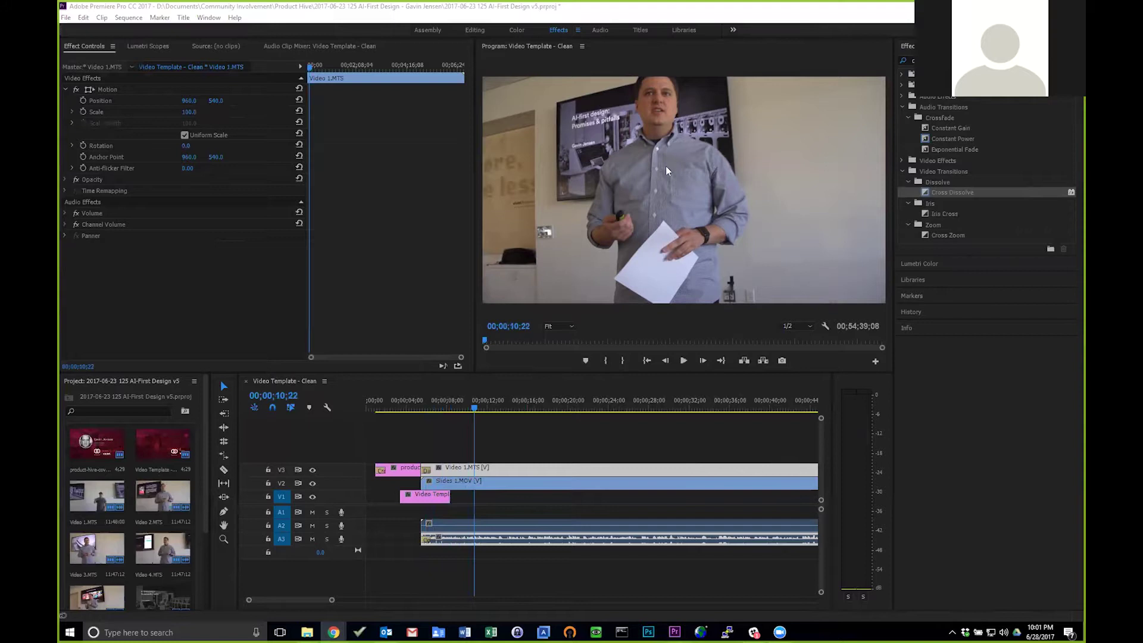
drag(332, 602, 830, 602)
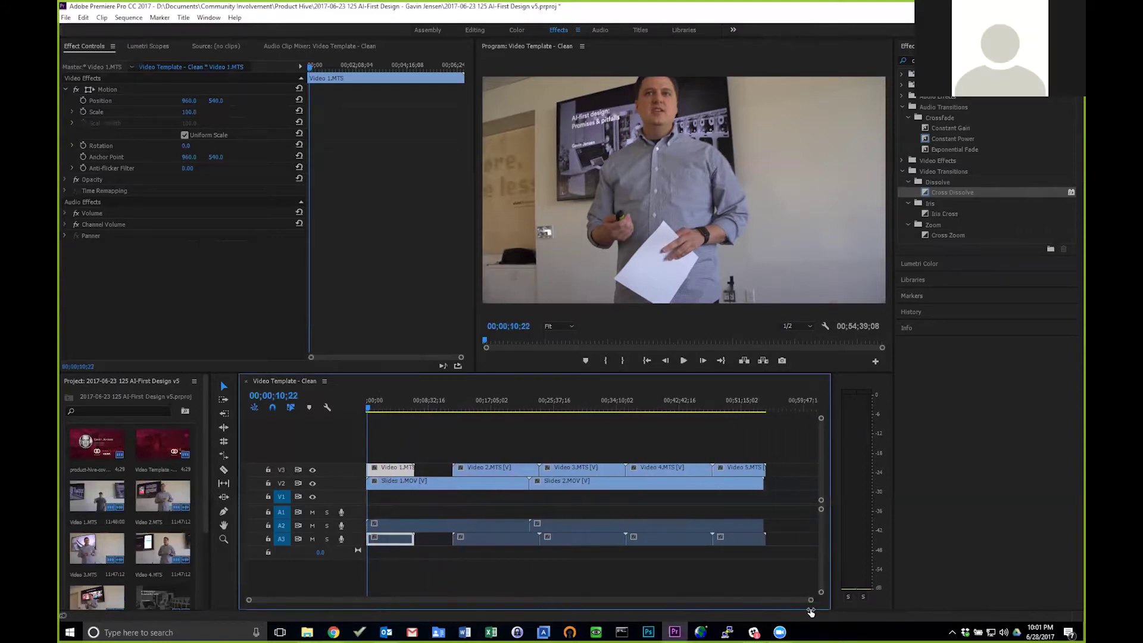
Select Video 2–5.MTS together and nudge them left toward Video 1.MTS
click(499, 467)
shift+click(483, 469)
shift+click(483, 468)
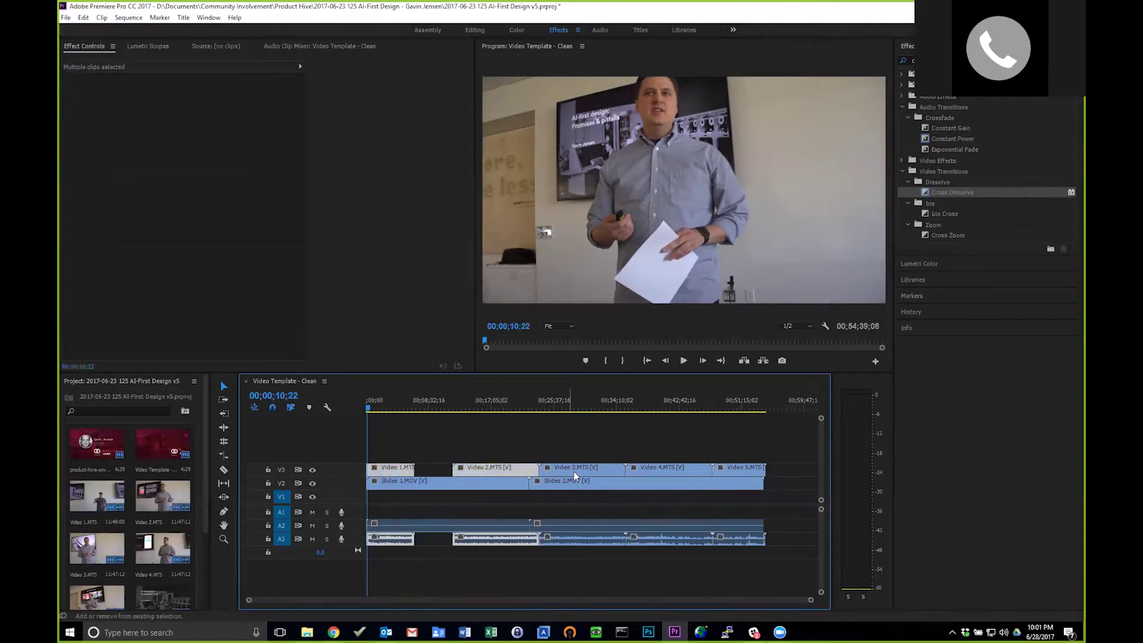
shift+click(575, 473)
shift+click(636, 473)
shift+click(720, 471)
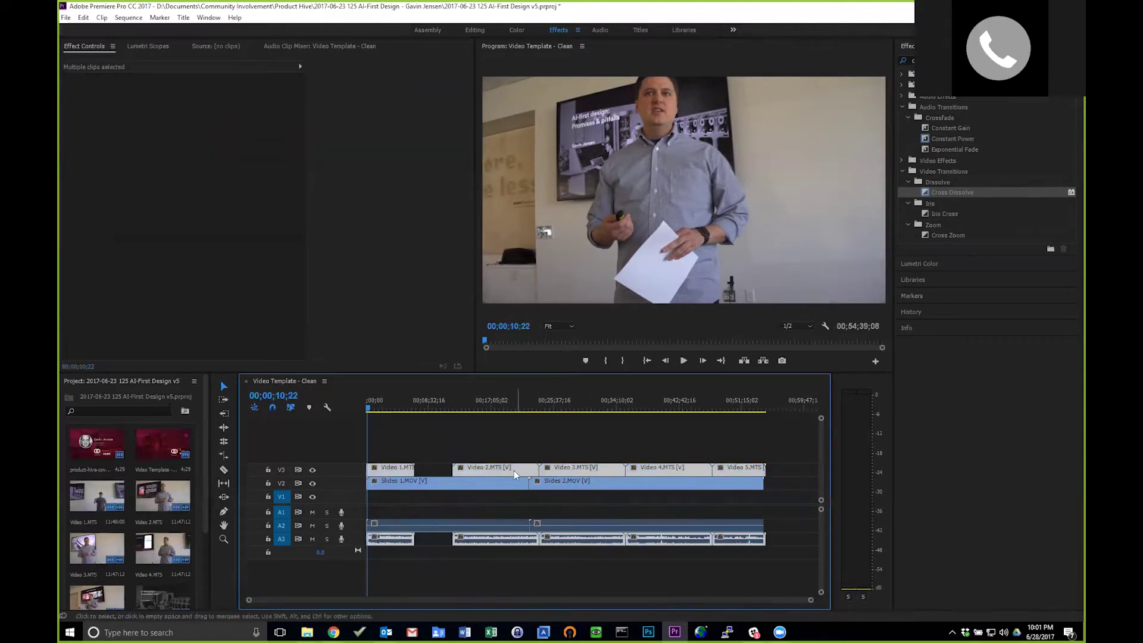
drag(489, 473, 449, 471)
click(429, 472)
Reselect Video 2–5.MTS and slide them flush against Video 1.MTS, closing the gap
click(467, 473)
shift+click(581, 471)
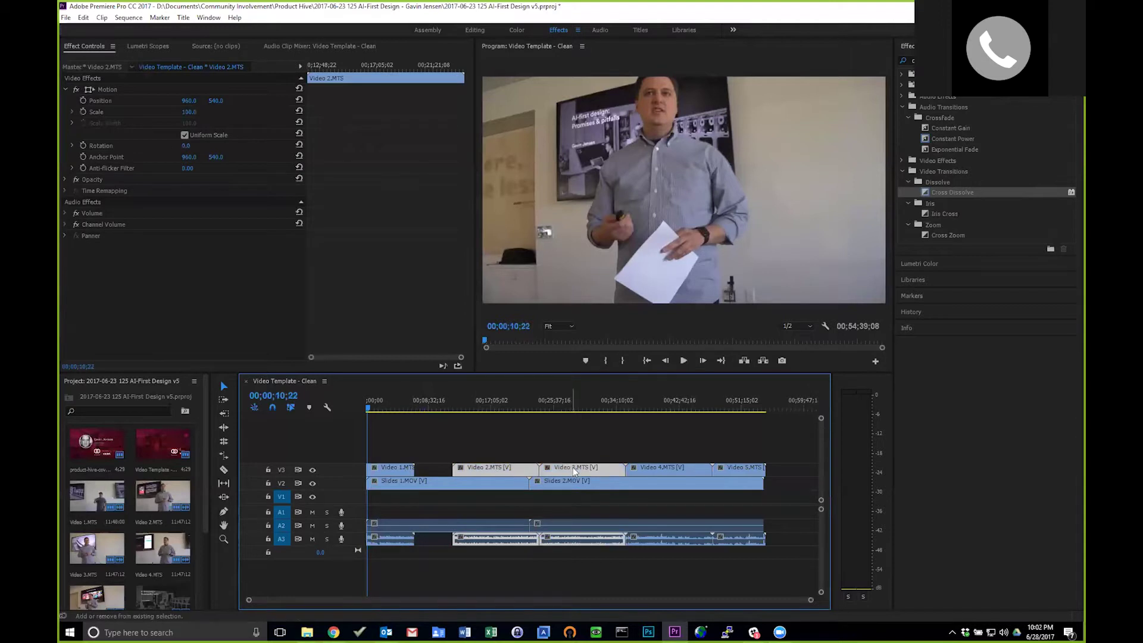
shift+click(667, 471)
shift+click(722, 472)
drag(513, 473, 472, 474)
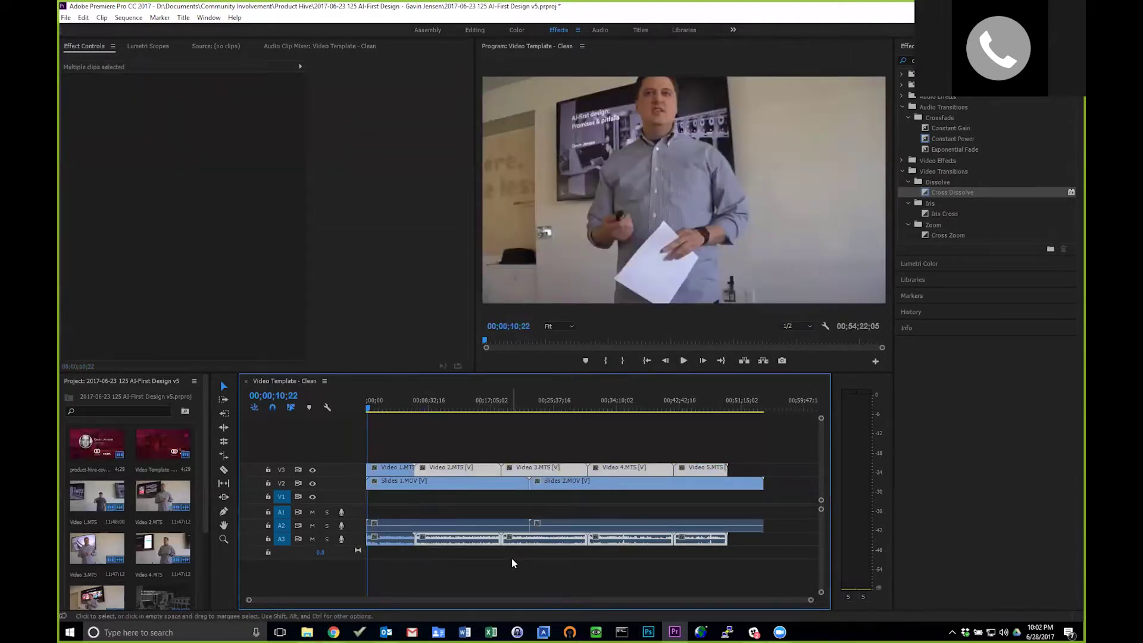
click(512, 558)
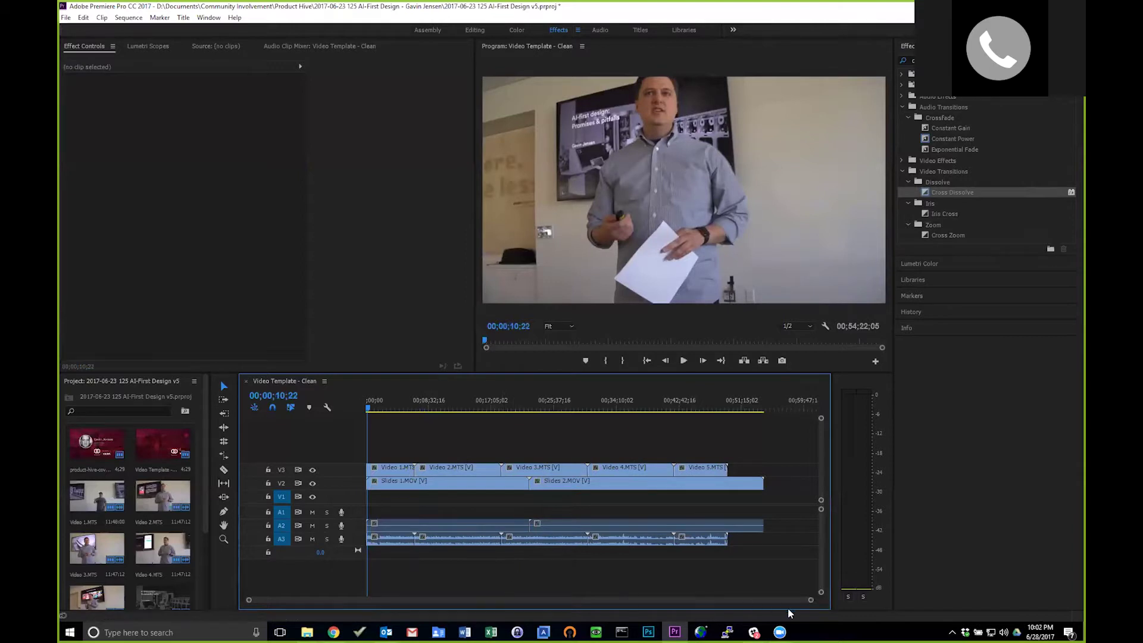
drag(811, 603, 833, 601)
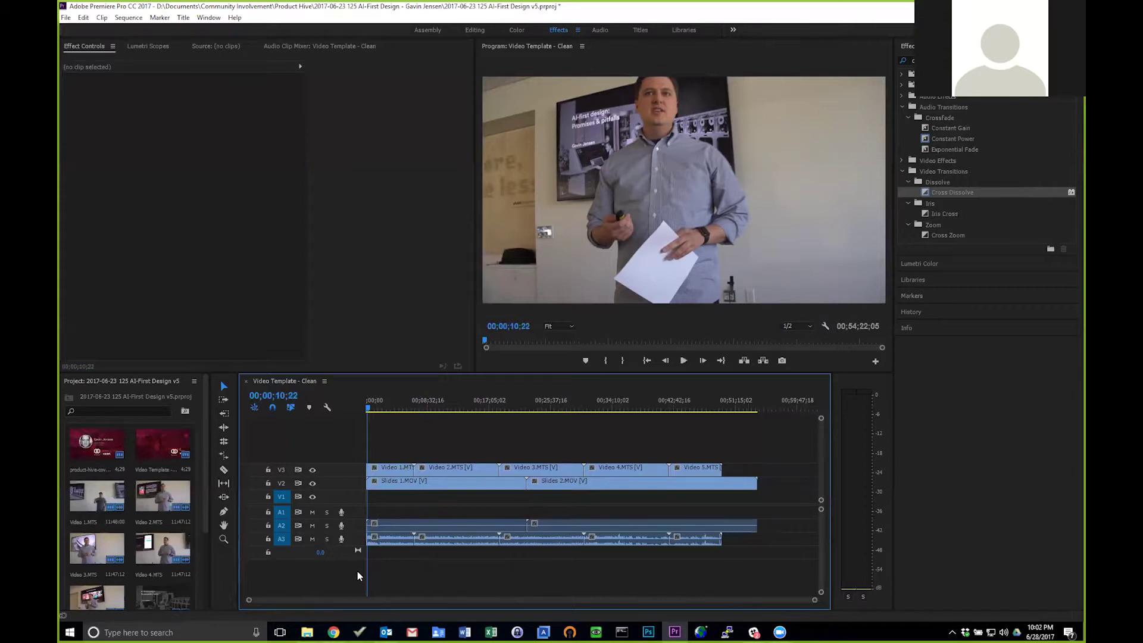
Nest the selected Video 1–5.MTS clips into one clip named 'Nested Camera'
click(395, 468)
shift+click(456, 472)
shift+click(523, 472)
shift+click(609, 472)
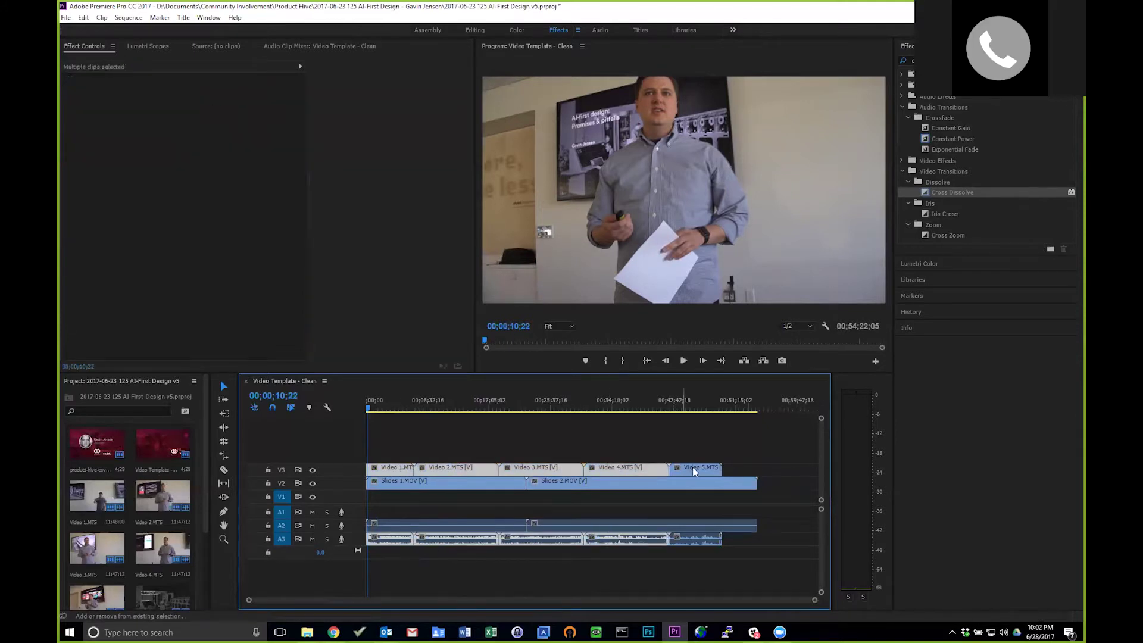
shift+click(692, 467)
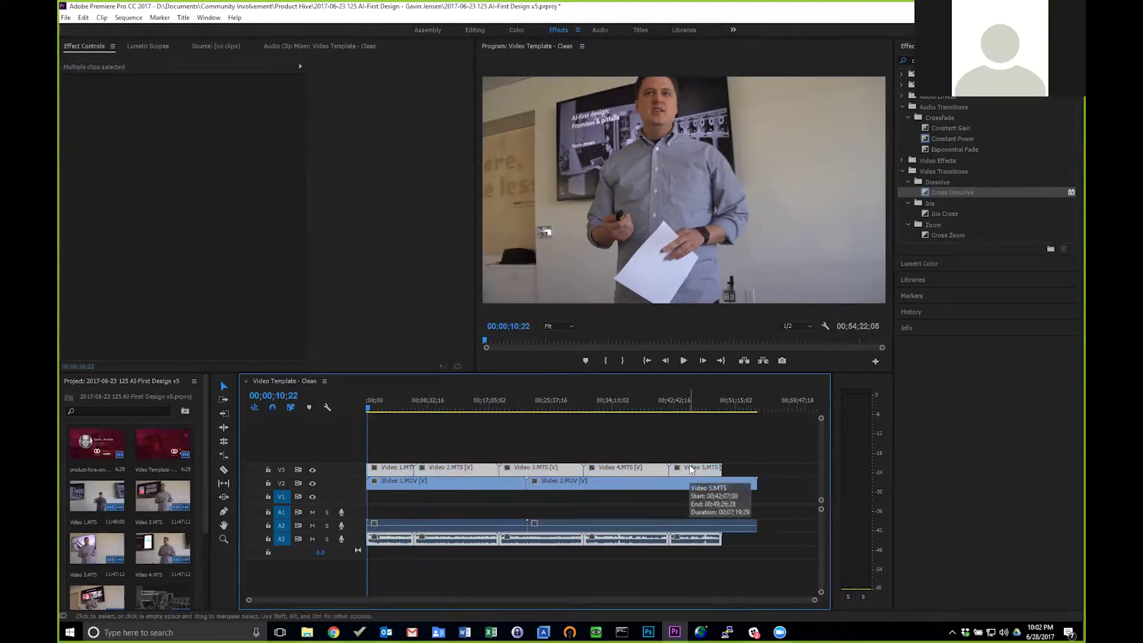
right_click(689, 466)
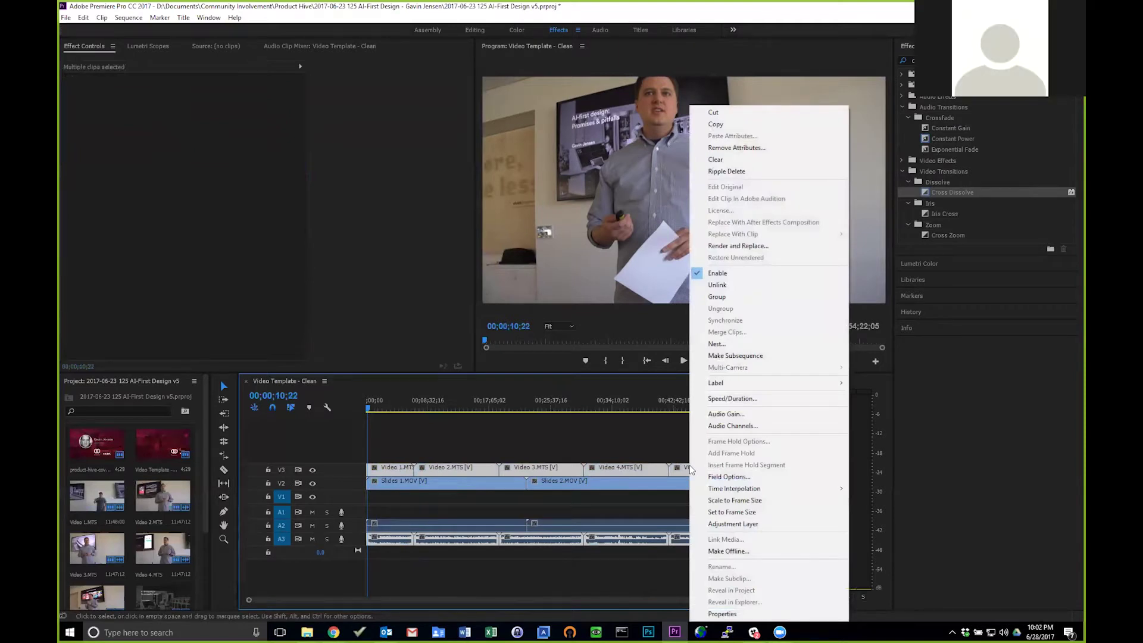
click(718, 344)
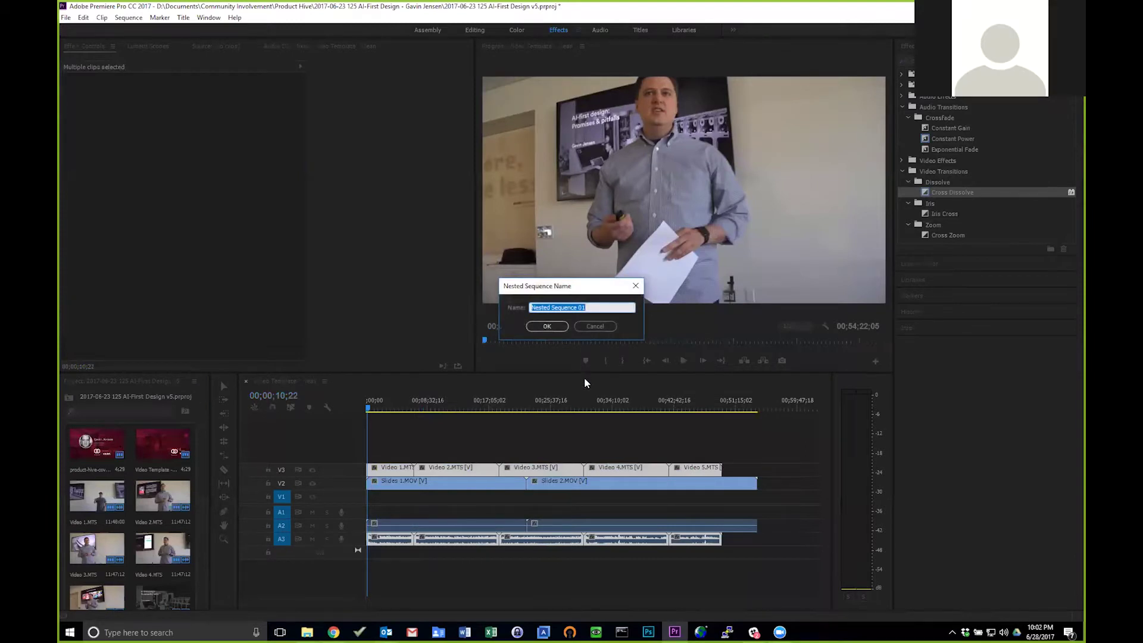
text(Nested Camr)
text(ra)
key(Return)
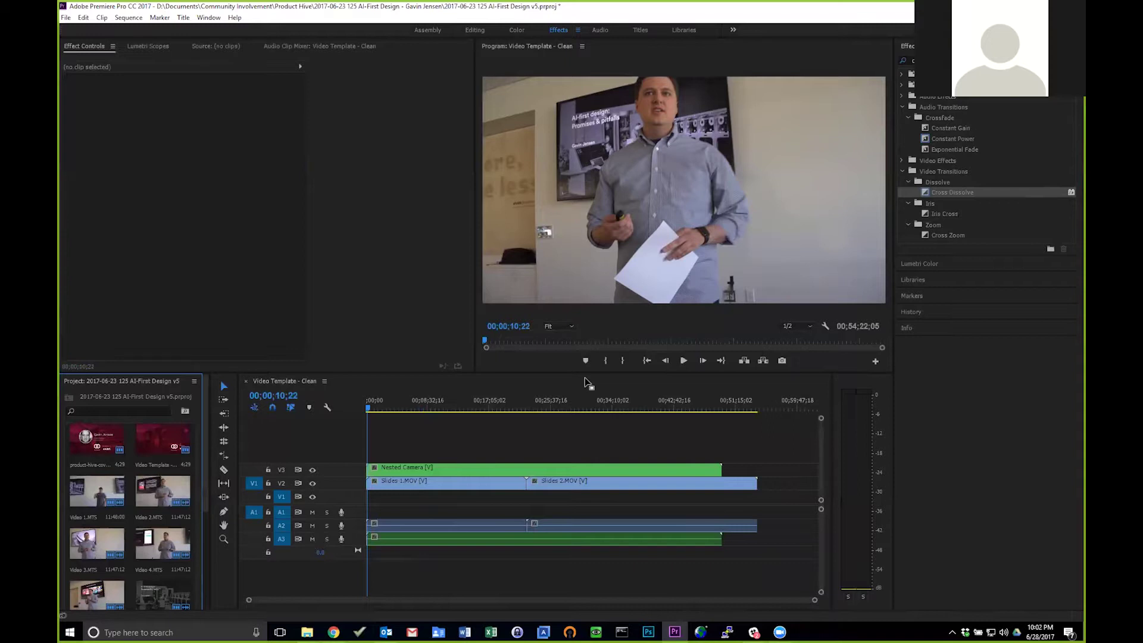
Open the Nested Camera sequence to review its clips, then return to Video Template - Clean and select the nested clip
double_click(532, 468)
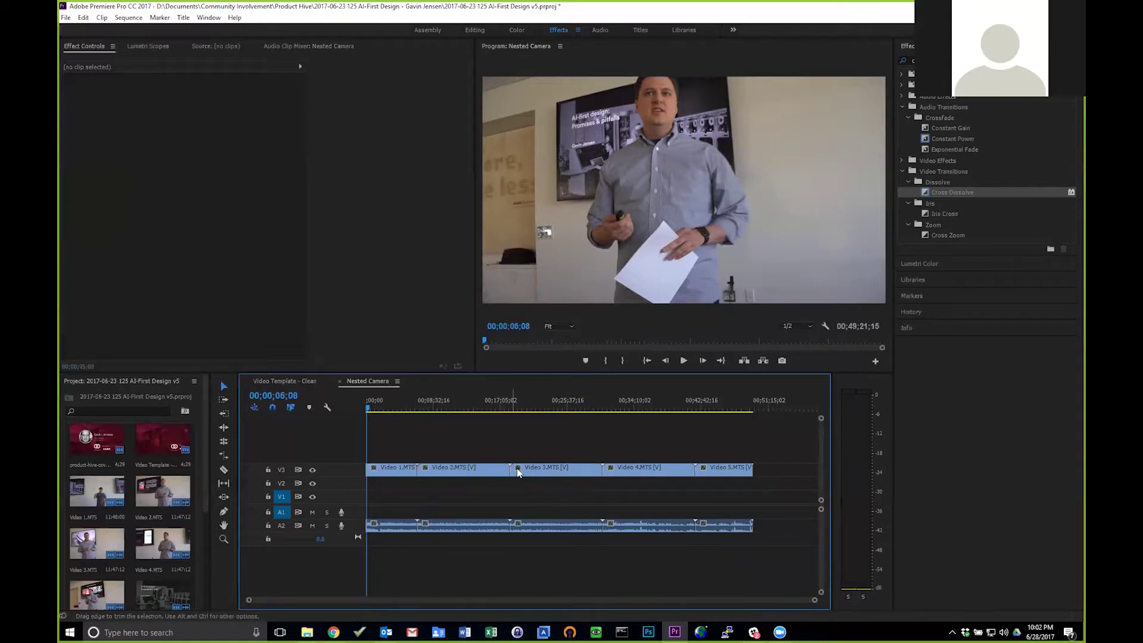
click(285, 382)
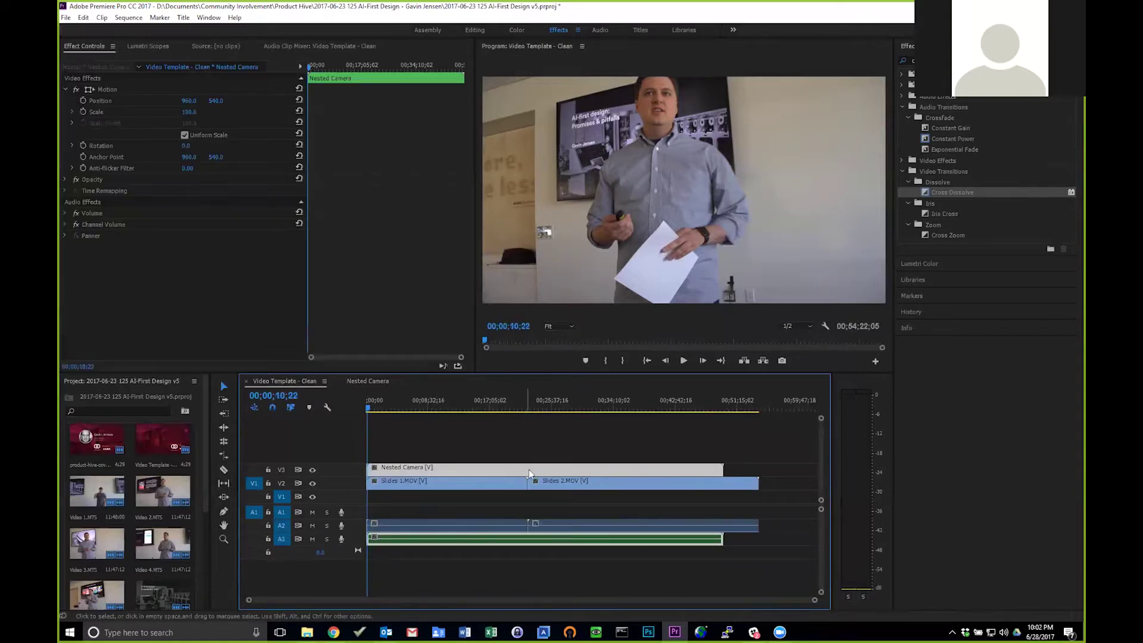
click(534, 447)
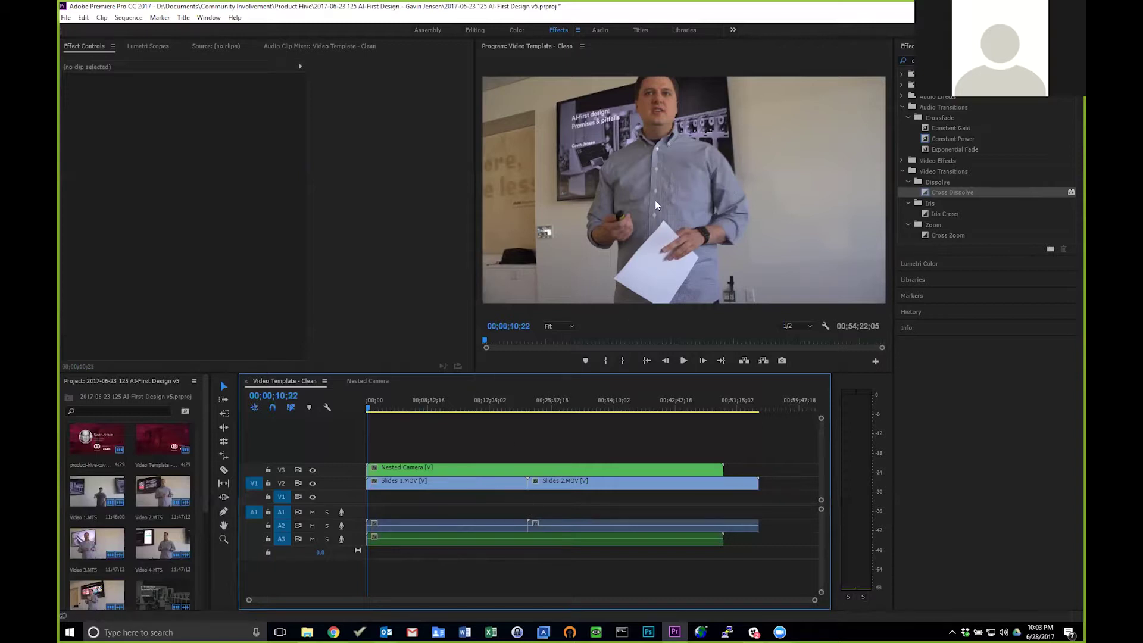
click(543, 472)
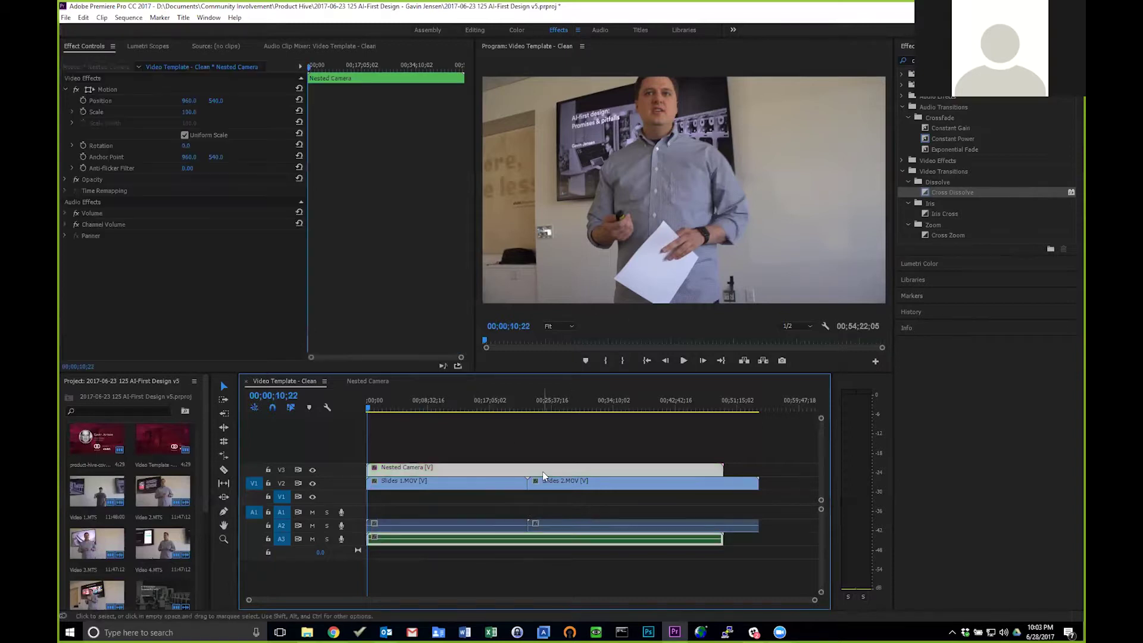
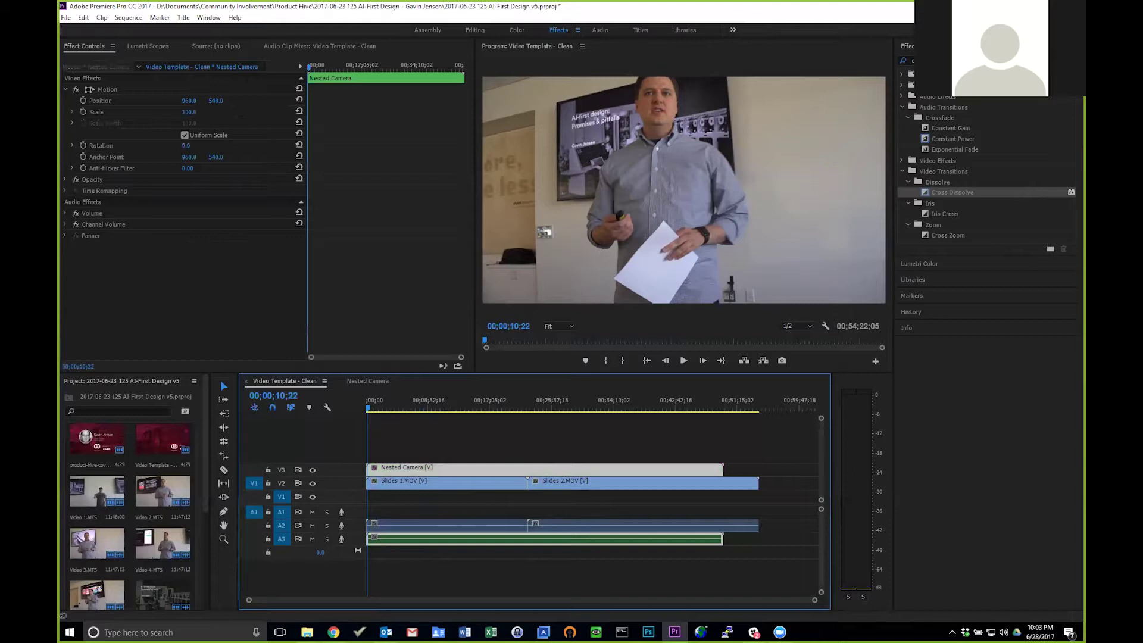
Return to Premiere and move the timeline playhead back to about six seconds
key(alt+Tab)
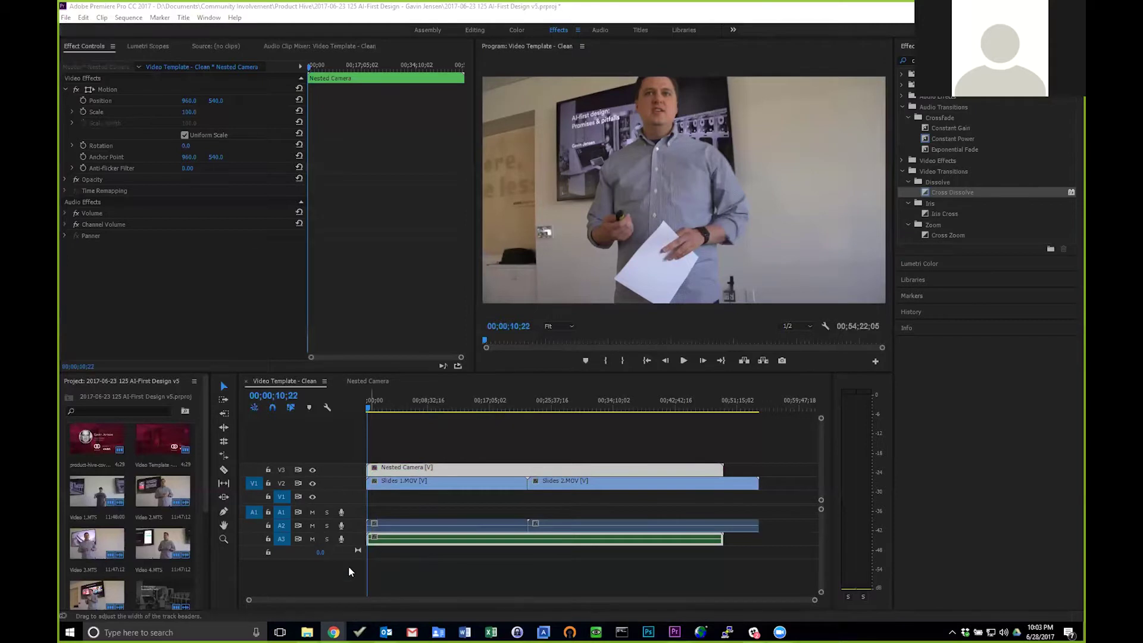
click(390, 598)
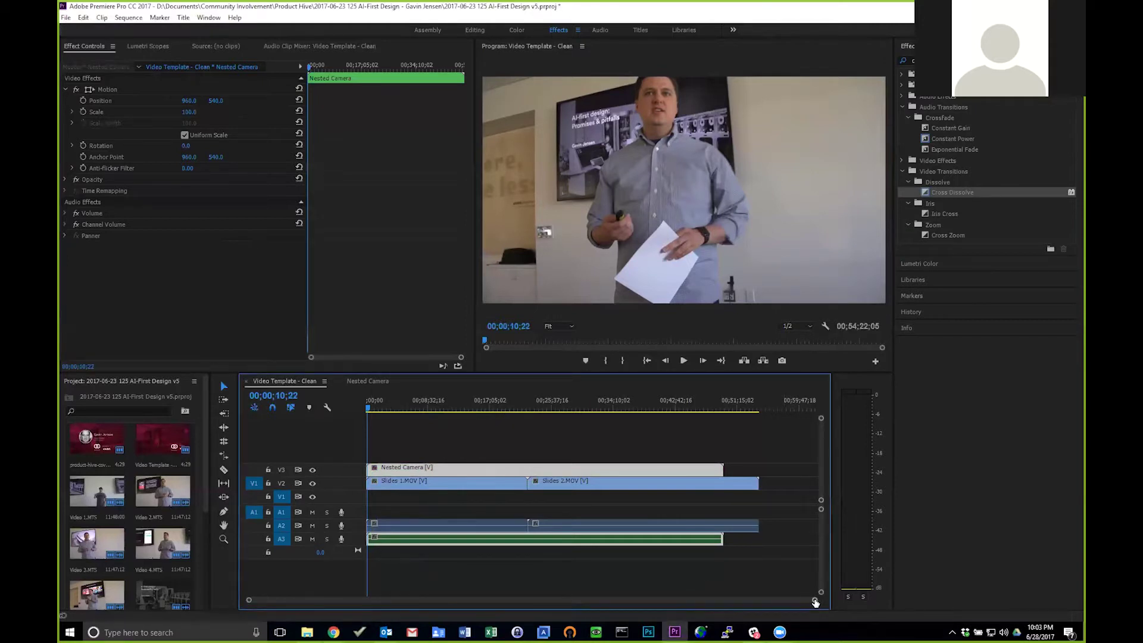
drag(815, 603, 603, 611)
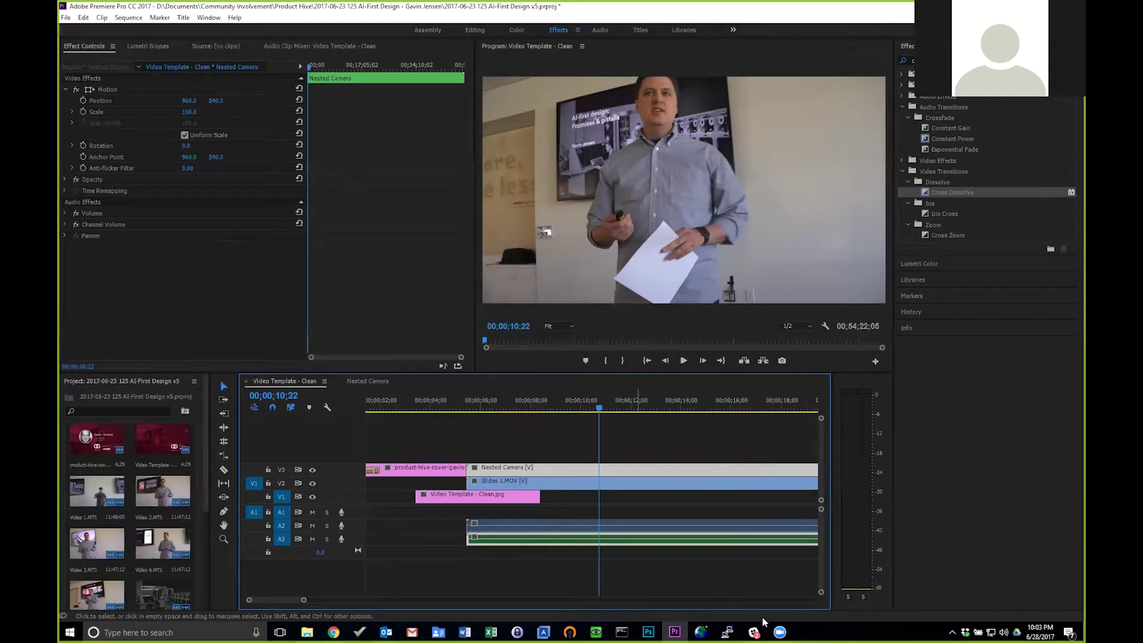
drag(302, 601, 339, 601)
mouse_move(446, 411)
mouse_down()
mouse_move(404, 409)
mouse_move(432, 411)
mouse_up()
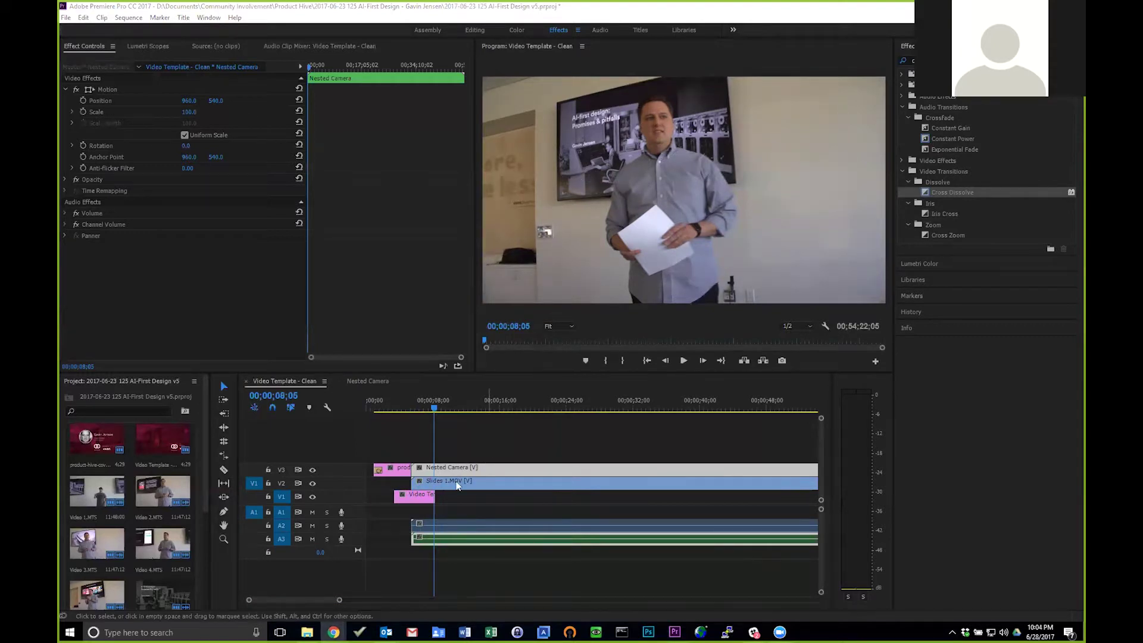
drag(340, 601, 661, 598)
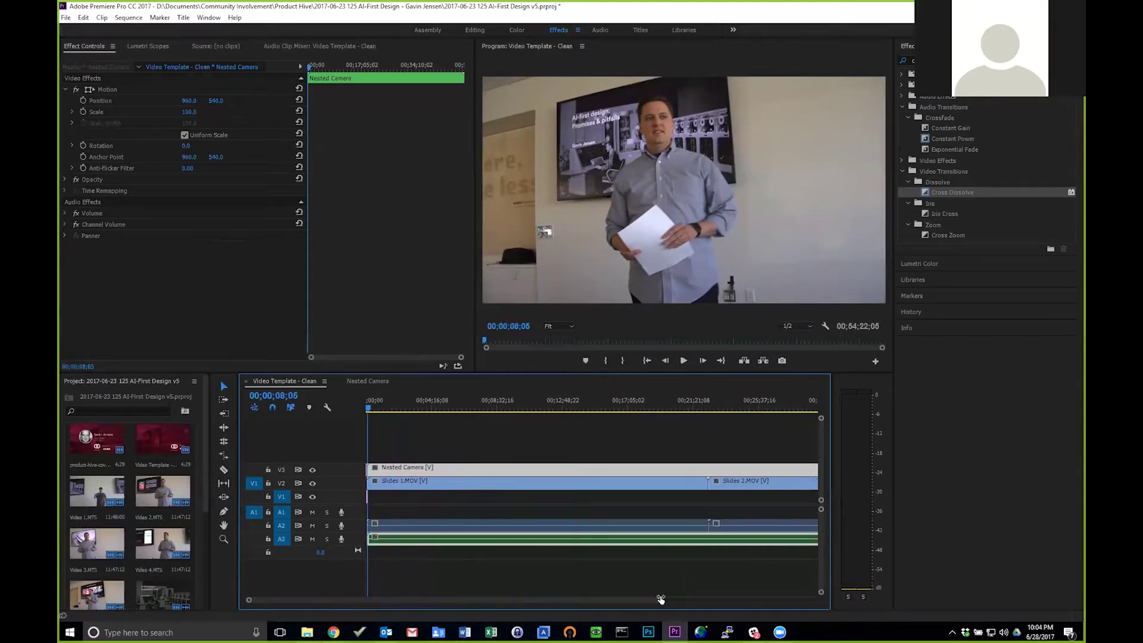
Select Slides 1.MOV and Slides 2.MOV and nest them under the name 'Nested Slides'
click(651, 484)
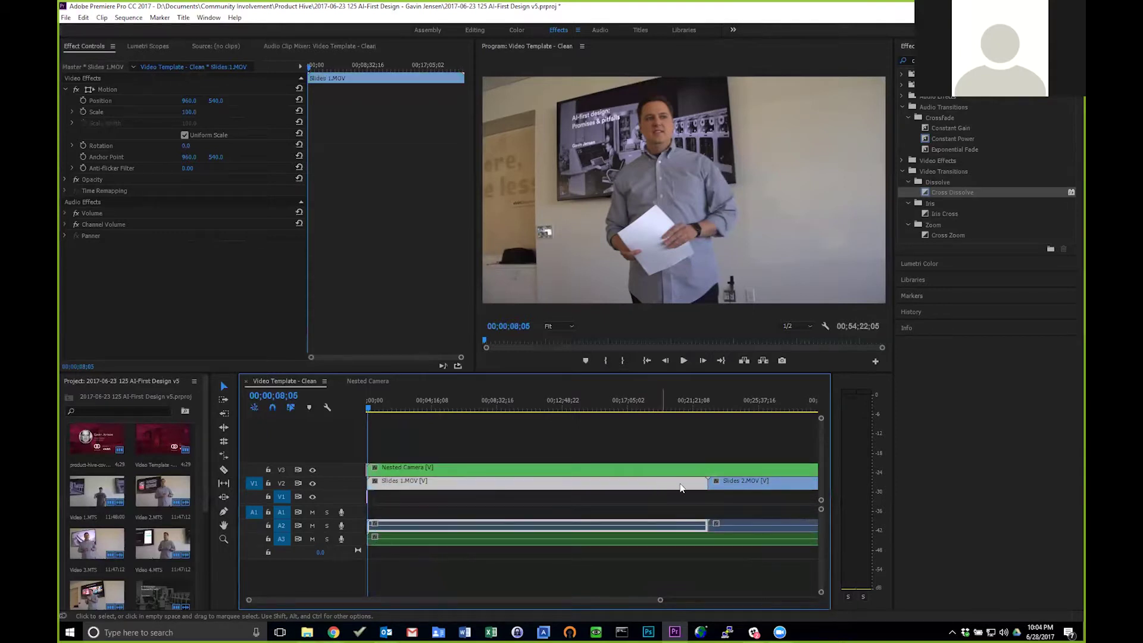
shift+click(735, 482)
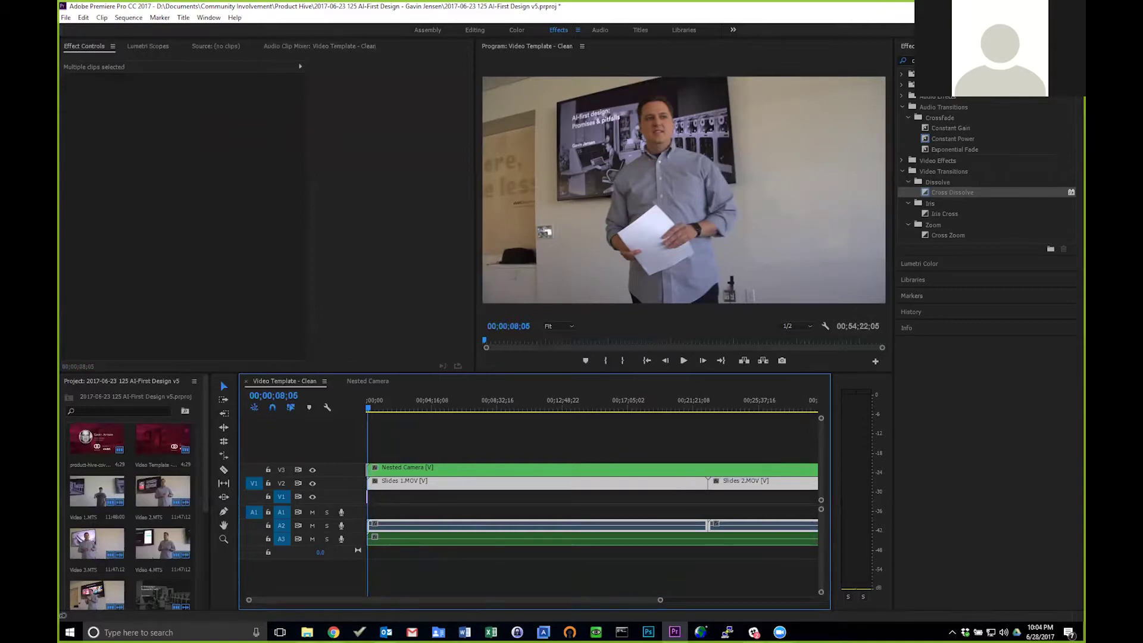
right_click(544, 481)
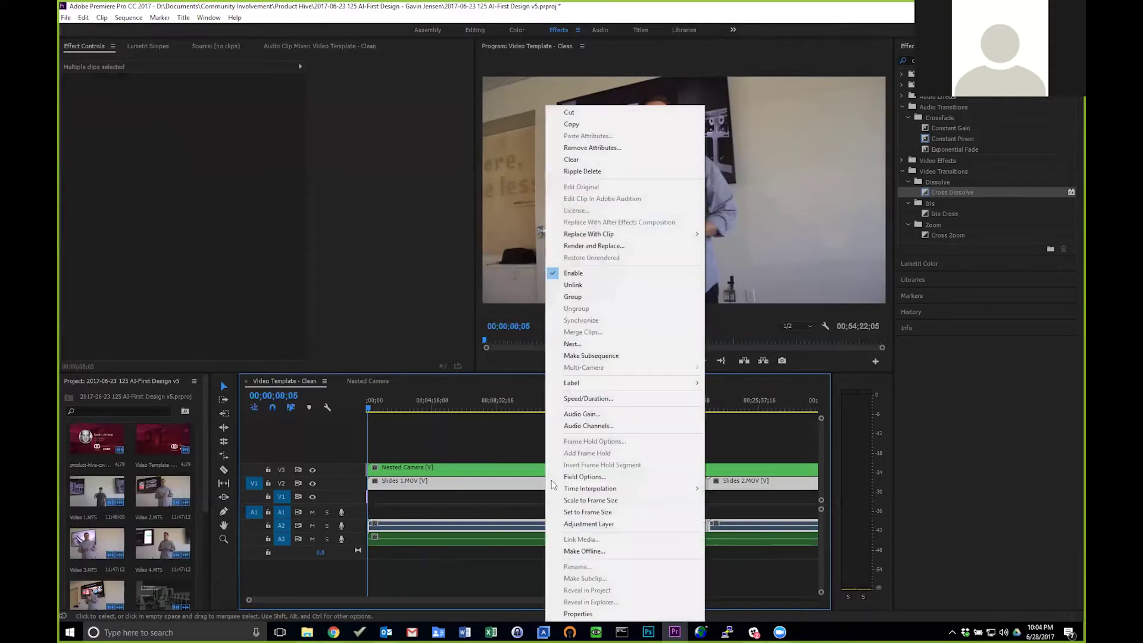
click(572, 344)
text(Ne)
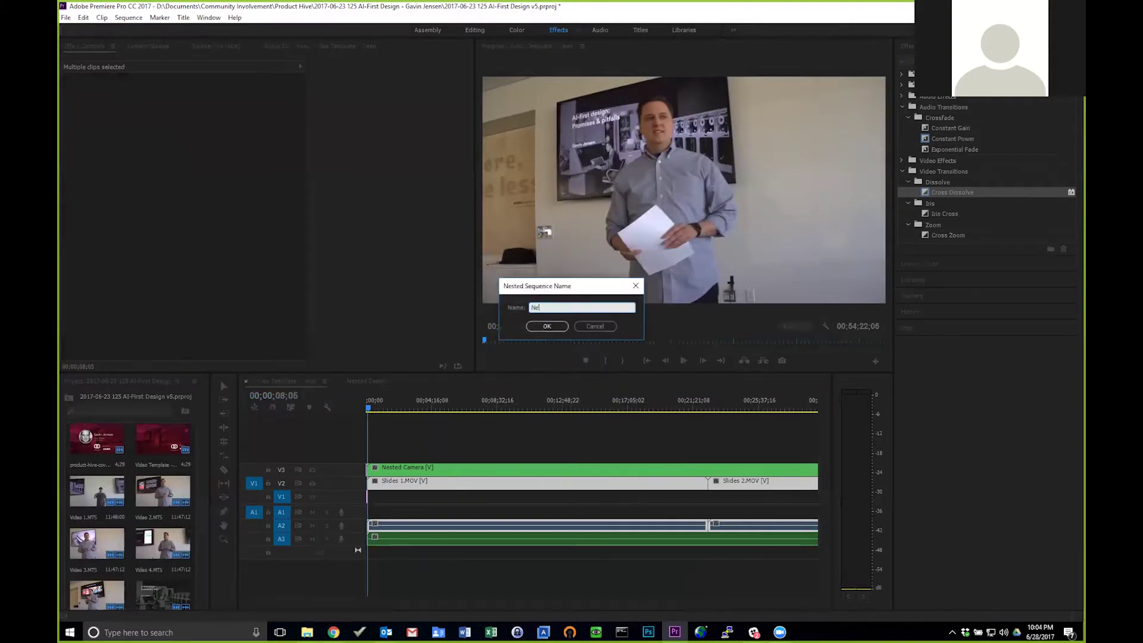
text(sted Slides)
key(Return)
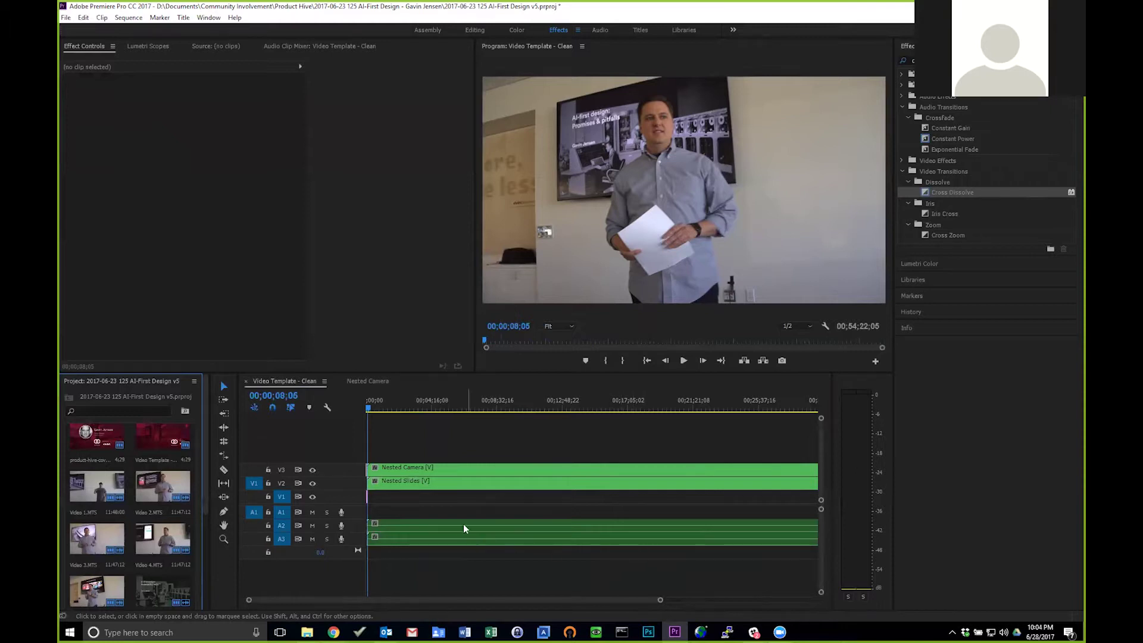
Select the Nested Slides clip and switch off V3 output to hide the Nested Camera footage
click(470, 500)
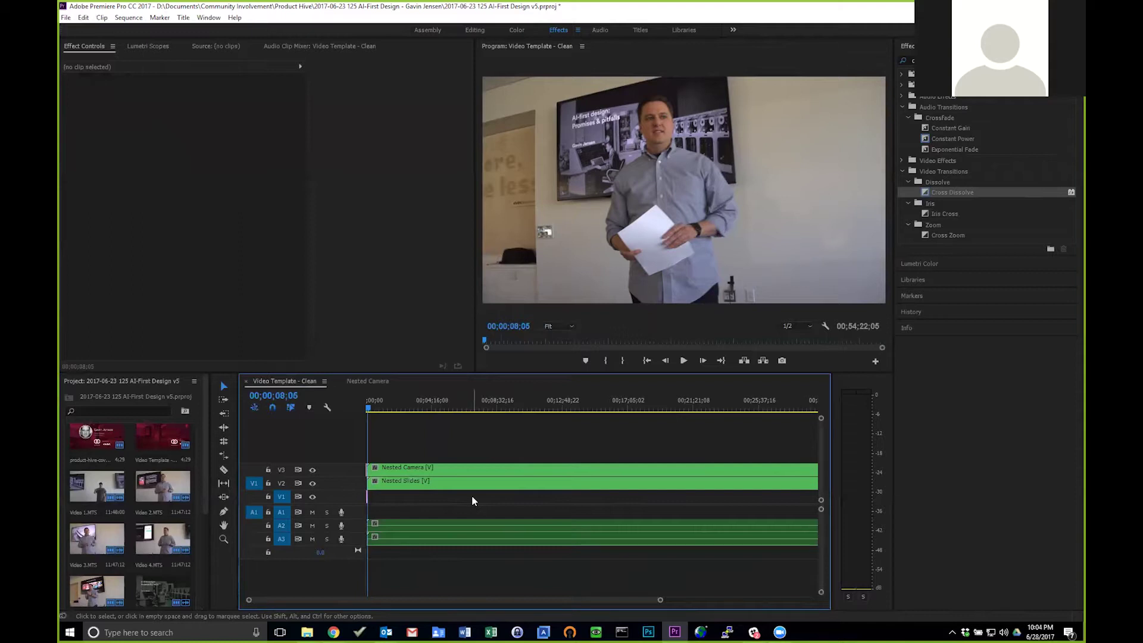
click(477, 483)
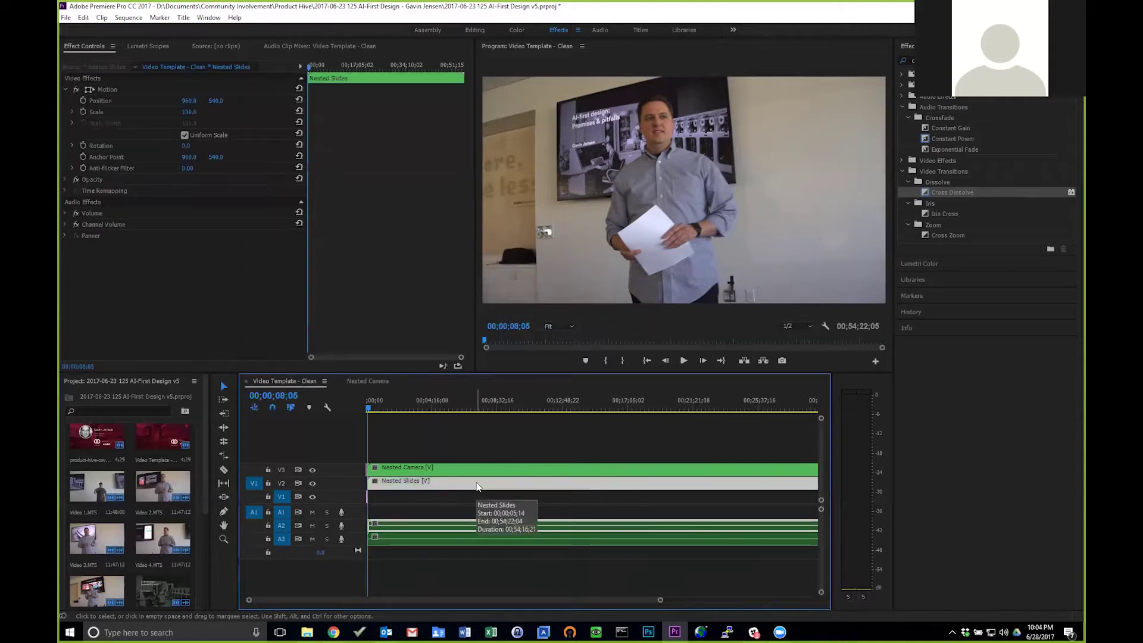
click(312, 470)
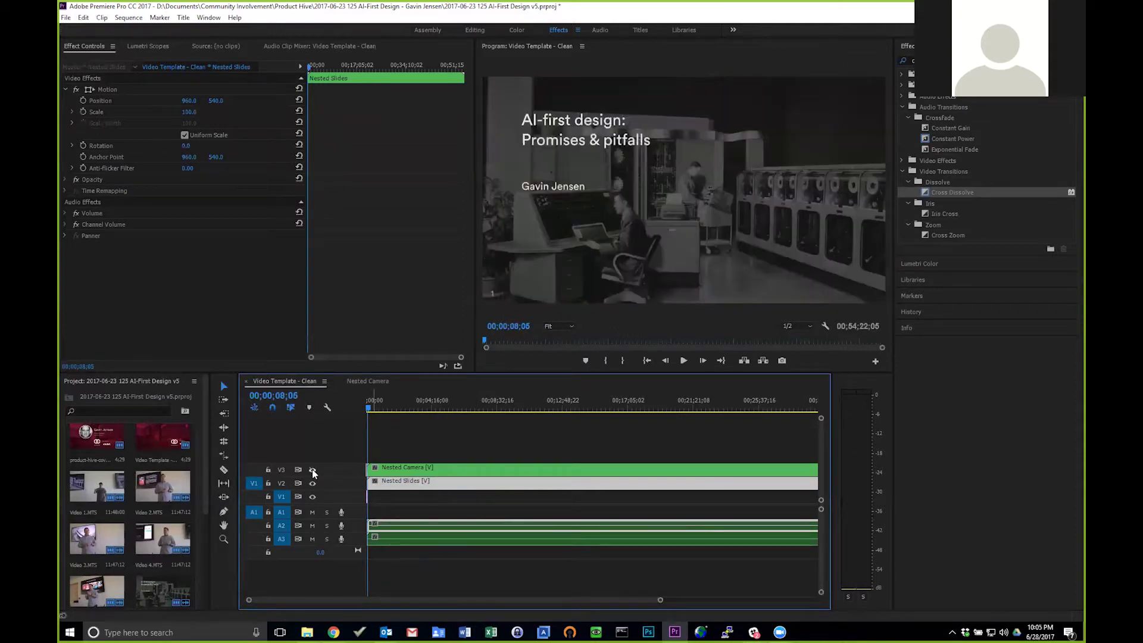
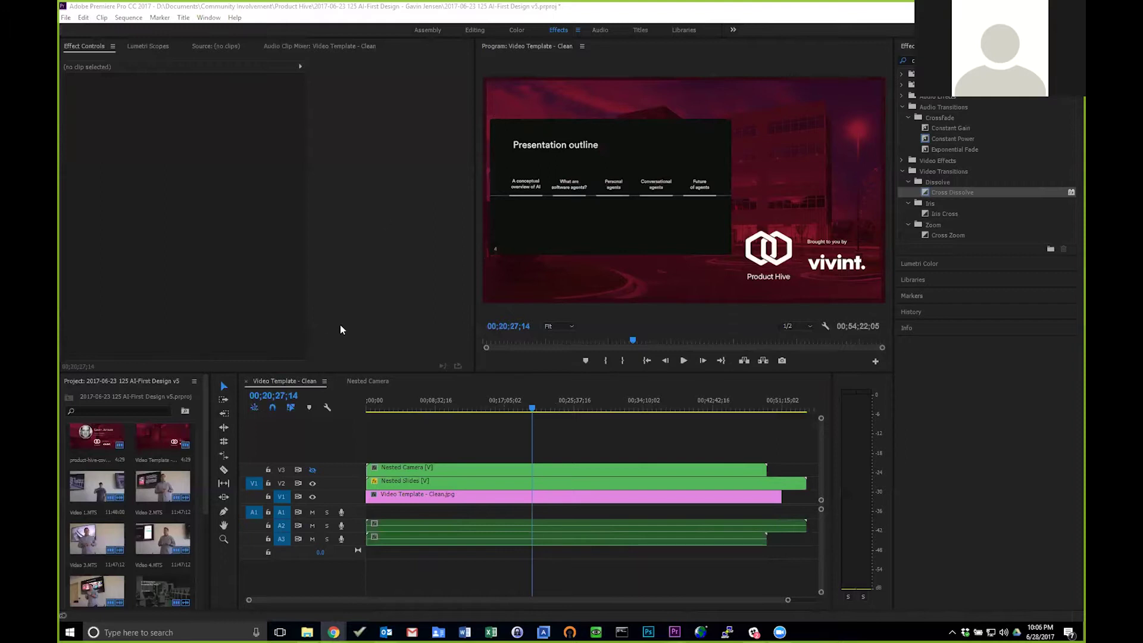
Scrub and play the sequence to bring the playhead near the slide change around 00;17;59
drag(534, 409, 518, 433)
key(space)
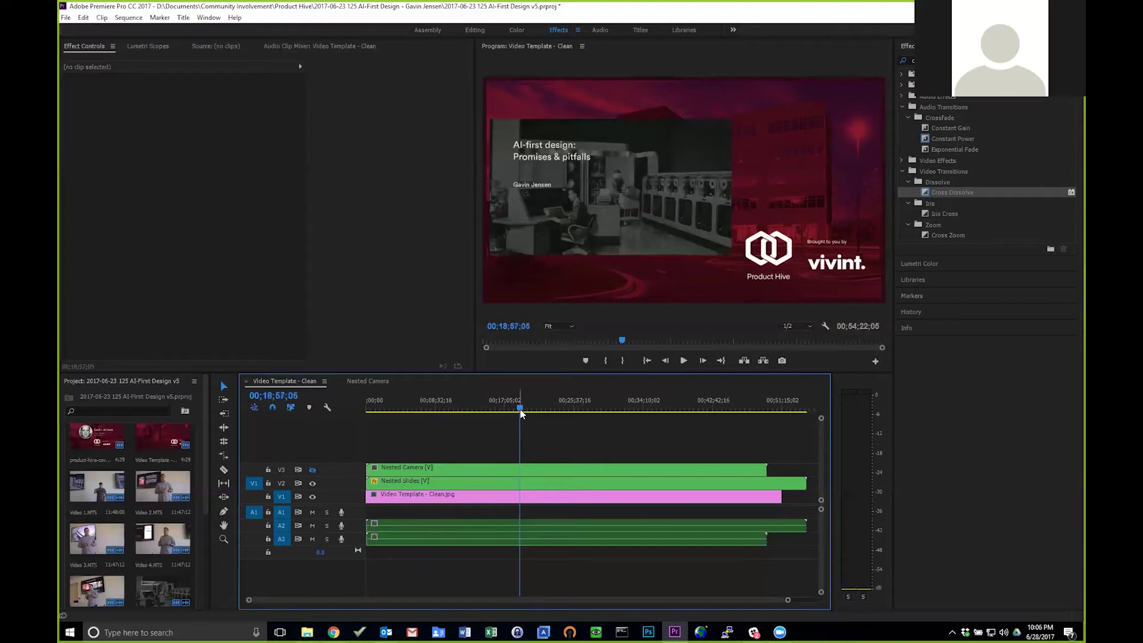
click(523, 409)
drag(524, 408, 516, 415)
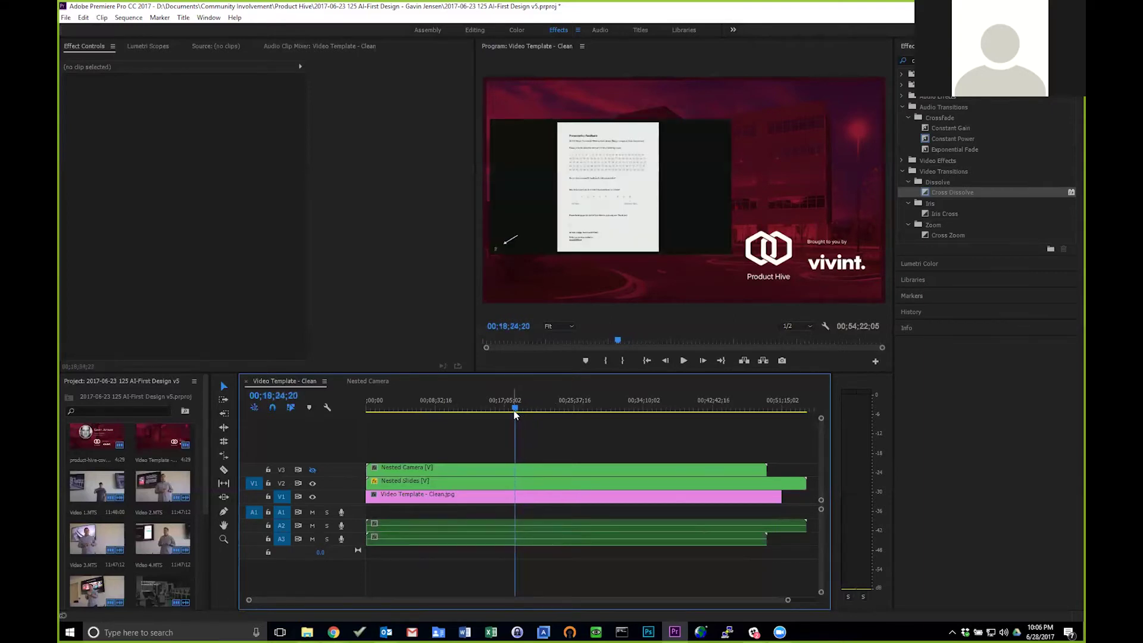
Step frame by frame to park on 00;17;58;17, the first document-slide frame
key(Left)
key(Left)
key(Left)
key(Left)
key(Left)
key(Left)
key(Left)
key(Left)
key(Left)
key(Left)
key(Left)
key(Left)
key(Left)
key(Left)
key(Left)
key(Left)
key(Left)
key(Left)
key(Left)
key(Left)
key(Left)
key(Left)
key(Left)
key(Left)
key(Left)
key(Left)
key(Left)
key(Left)
key(Left)
key(Left)
key(Left)
key(Left)
key(Left)
key(Left)
key(Left)
key(Left)
key(Left)
key(Left)
key(Left)
key(Left)
key(Left)
key(Left)
key(Left)
key(Left)
key(Left)
key(Left)
key(Left)
key(Left)
key(Left)
key(Left)
key(Left)
key(Left)
key(Left)
key(Left)
key(Left)
key(Left)
key(Left)
key(Left)
key(Left)
key(Left)
key(Left)
key(Left)
key(Left)
key(Left)
key(Left)
key(Left)
key(Left)
key(Left)
key(Left)
key(Left)
key(Left)
key(Left)
key(Left)
key(Left)
key(Left)
key(Left)
key(shift+Left)
key(shift+Left)
key(shift+Left)
key(shift+Left)
key(shift+Left)
key(shift+Left)
key(shift+Left)
key(shift+Left)
key(shift+Left)
key(shift+Left)
key(shift+Left)
key(shift+Left)
key(shift+Left)
key(shift+Left)
key(shift+Left)
key(shift+Left)
key(shift+Left)
key(shift+Left)
key(shift+Left)
key(shift+Left)
key(shift+Left)
key(shift+Left)
key(shift+Left)
key(shift+Left)
key(shift+Left)
key(shift+Left)
key(shift+Left)
key(shift+Left)
key(shift+Left)
key(shift+Left)
key(shift+Left)
key(shift+Left)
key(shift+Left)
key(shift+Left)
key(shift+Left)
key(shift+Left)
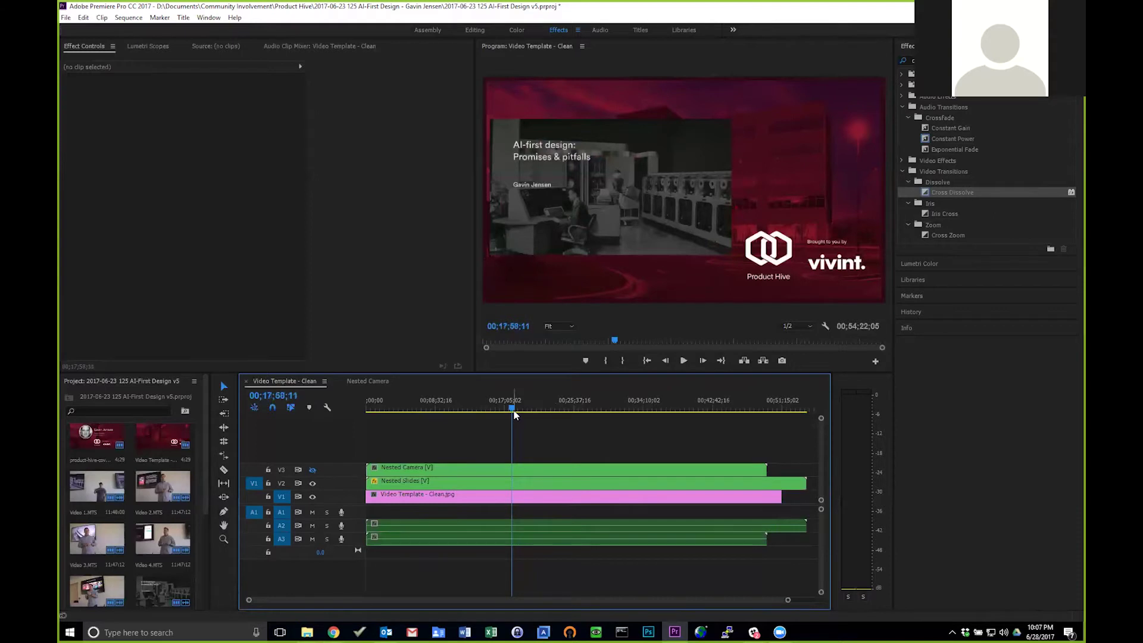
key(Right)
key(Right)
key(Right)
key(Right)
key(Right)
key(Right)
key(Right)
key(Right)
key(Right)
key(Right)
key(Right)
key(Right)
key(Right)
key(Right)
key(Right)
key(Right)
key(Right)
key(Right)
key(Right)
key(Right)
key(Right)
key(Right)
key(Right)
key(Right)
key(Left)
key(Left)
key(Left)
key(Right)
key(Right)
key(Right)
key(Left)
key(Left)
key(Left)
key(Left)
key(Left)
key(Right)
key(Left)
key(Right)
key(Left)
key(Right)
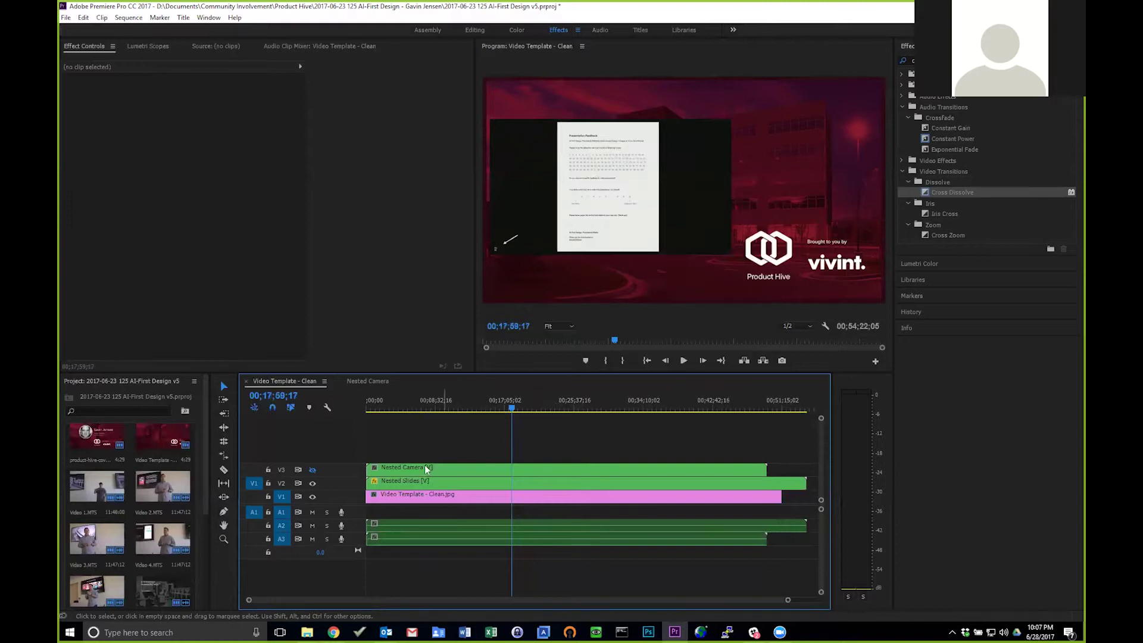
Trim Nested Slides' left edge to the document slide and make V3 visible again
drag(368, 482, 512, 485)
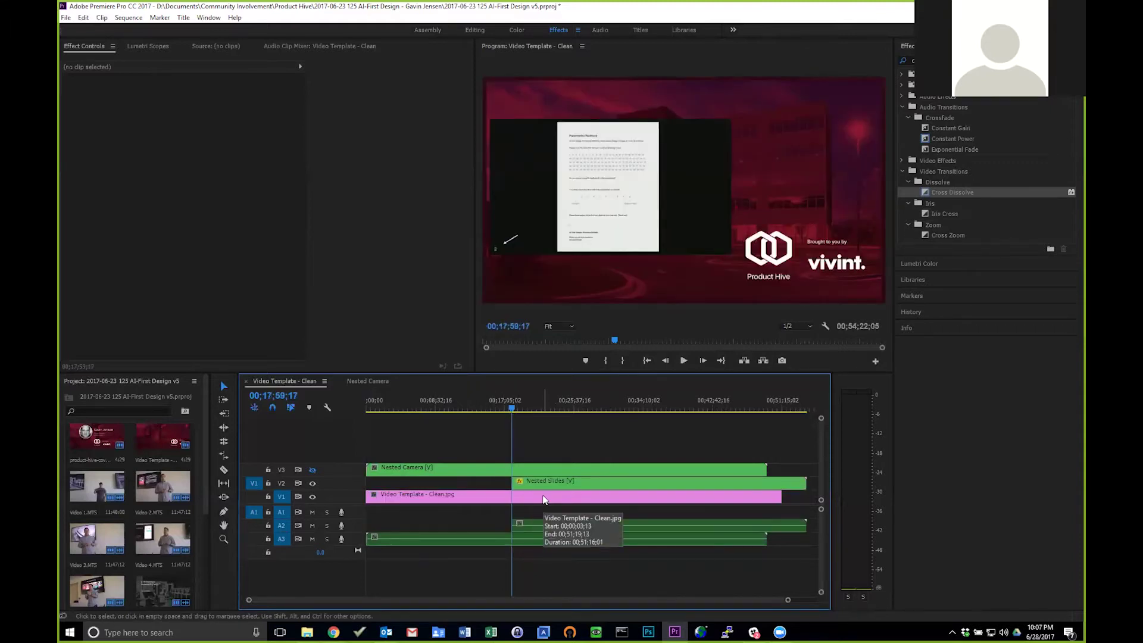
click(312, 471)
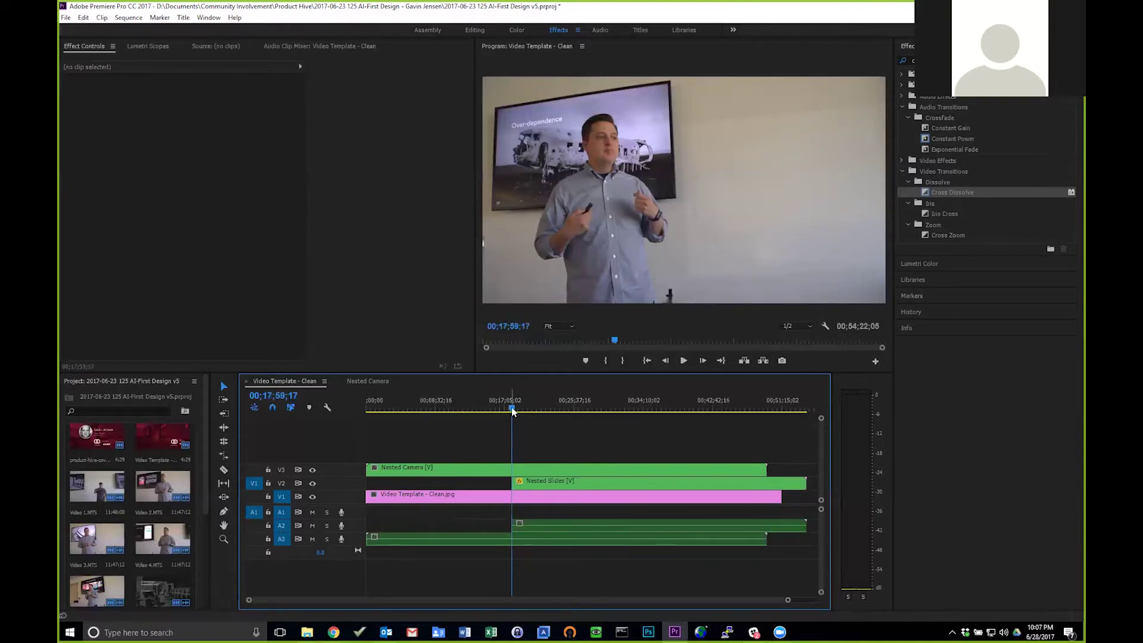
Move the Nested Slides clip to the start of the sequence at 00;00;00;00
drag(512, 407, 372, 415)
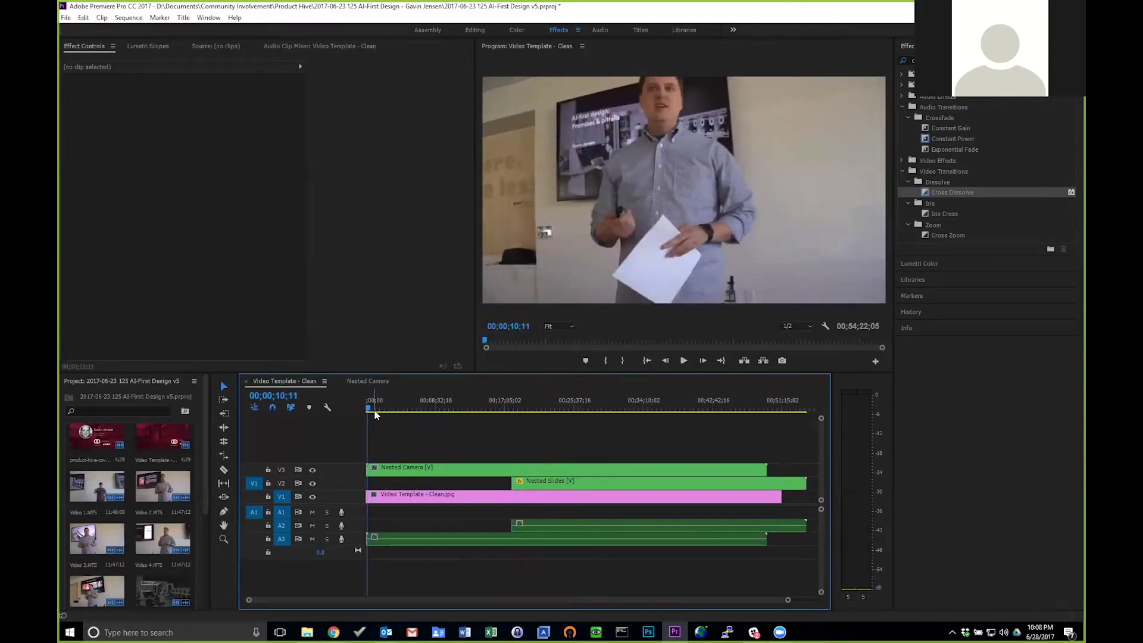
drag(375, 415, 375, 415)
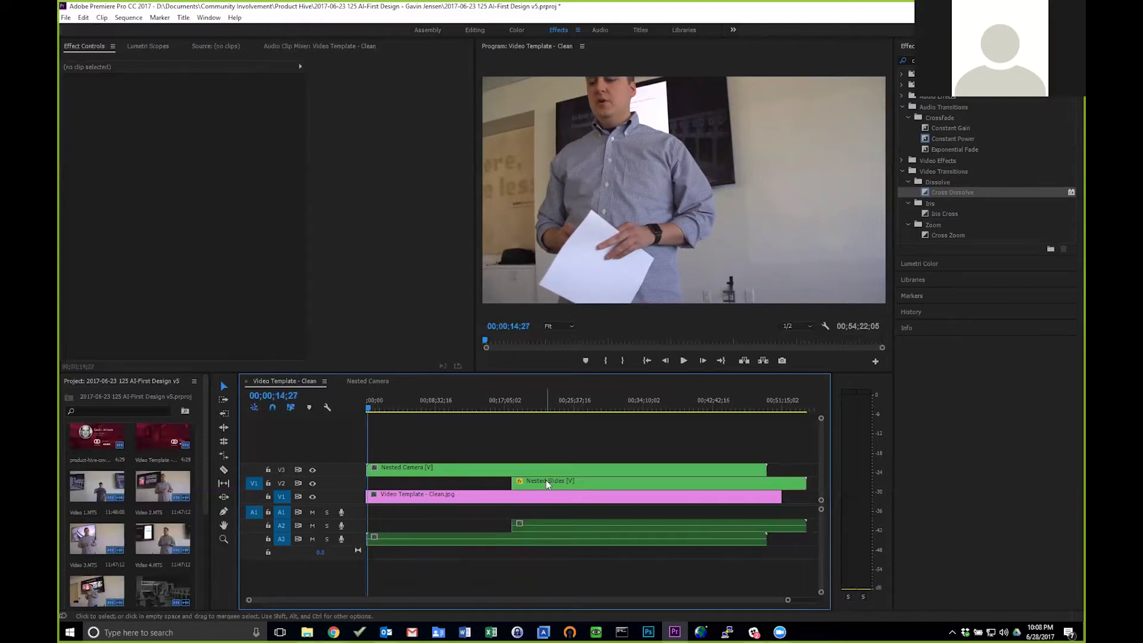
drag(546, 480, 401, 480)
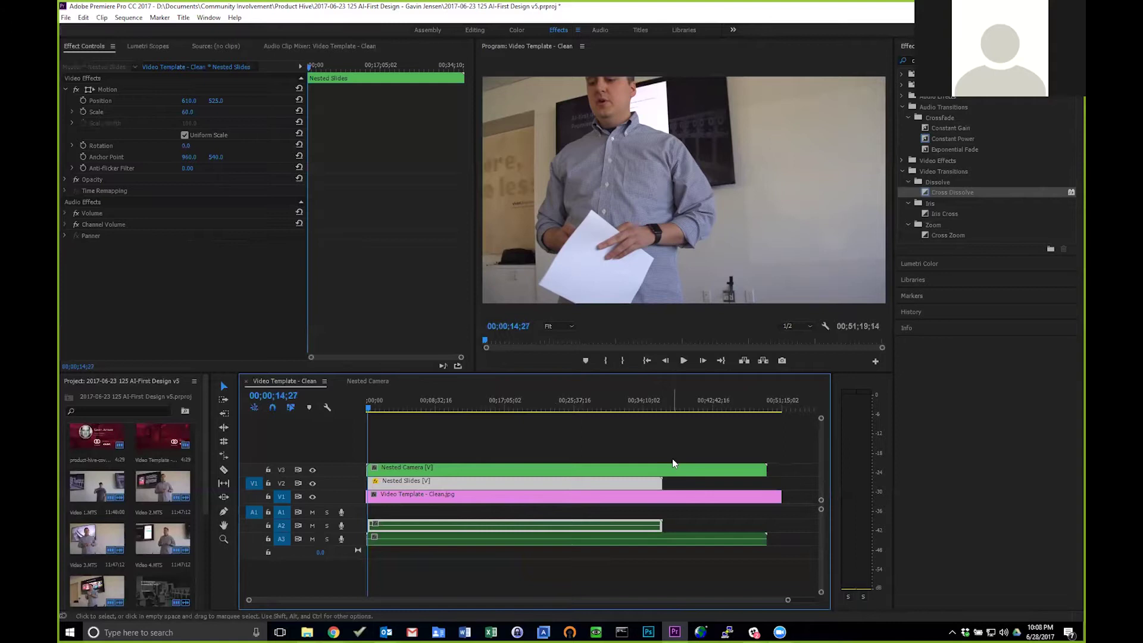
key(Left)
key(Left)
key(Left)
key(Left)
key(space)
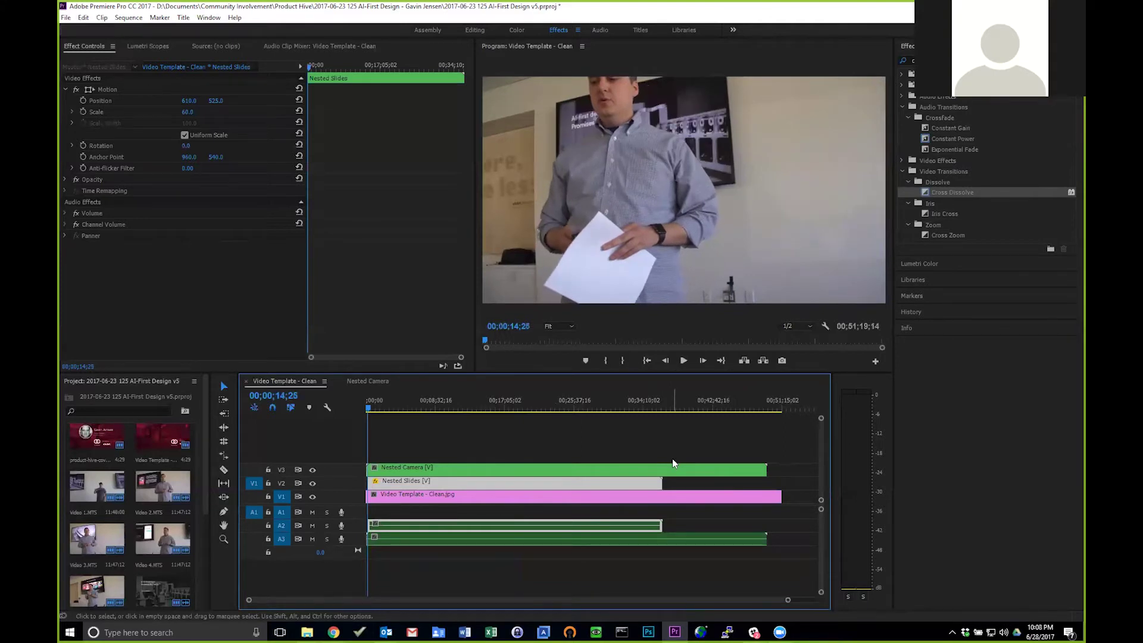
key(Left)
key(Left)
key(Left)
key(Left)
key(Left)
key(Left)
key(Left)
key(Left)
key(Left)
key(Left)
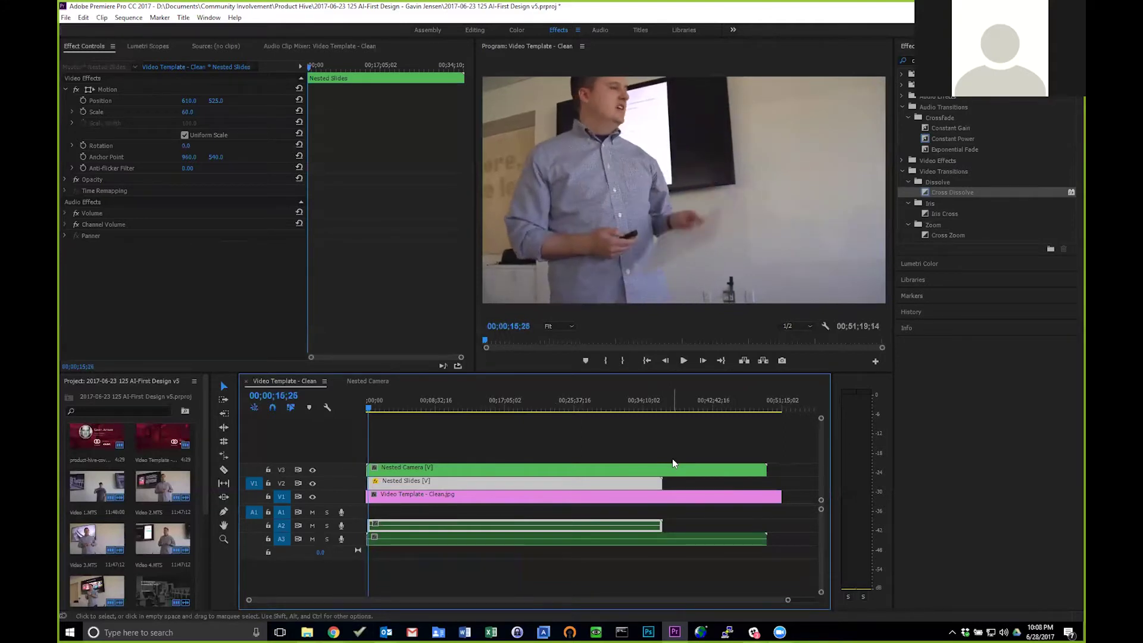
key(shift+Left)
key(shift+Left)
key(shift+Left)
key(shift+Left)
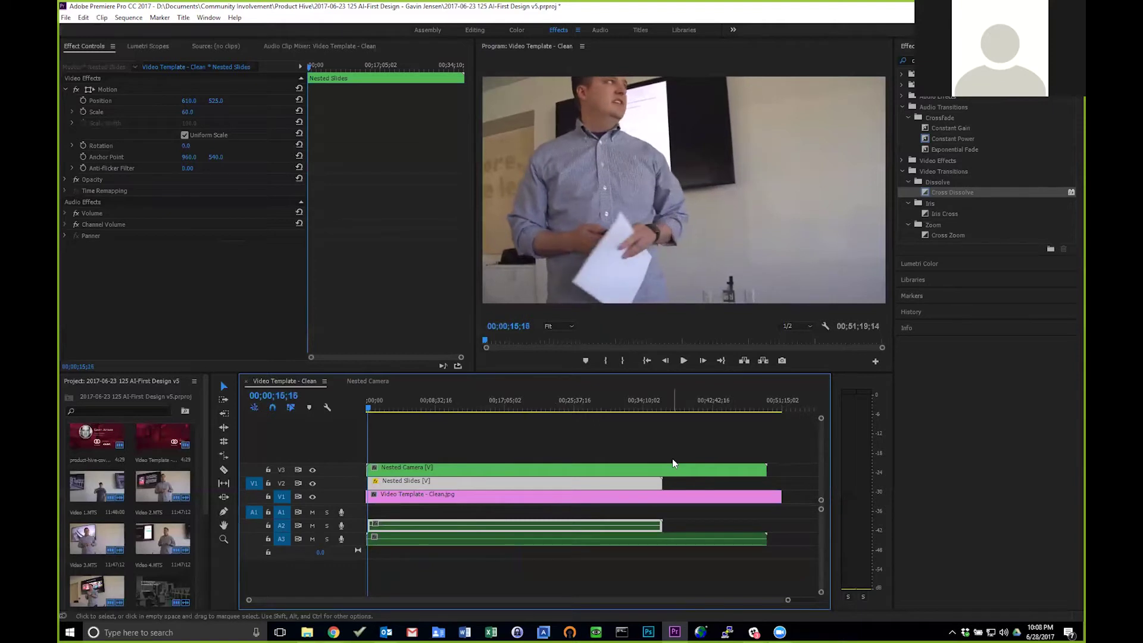
key(shift+Left)
key(shift+Left)
key(shift+Left)
key(shift+Left)
key(shift+Left)
key(shift+Left)
key(shift+Left)
key(shift+Left)
key(shift+Left)
key(shift+Left)
key(shift+Left)
key(shift+Left)
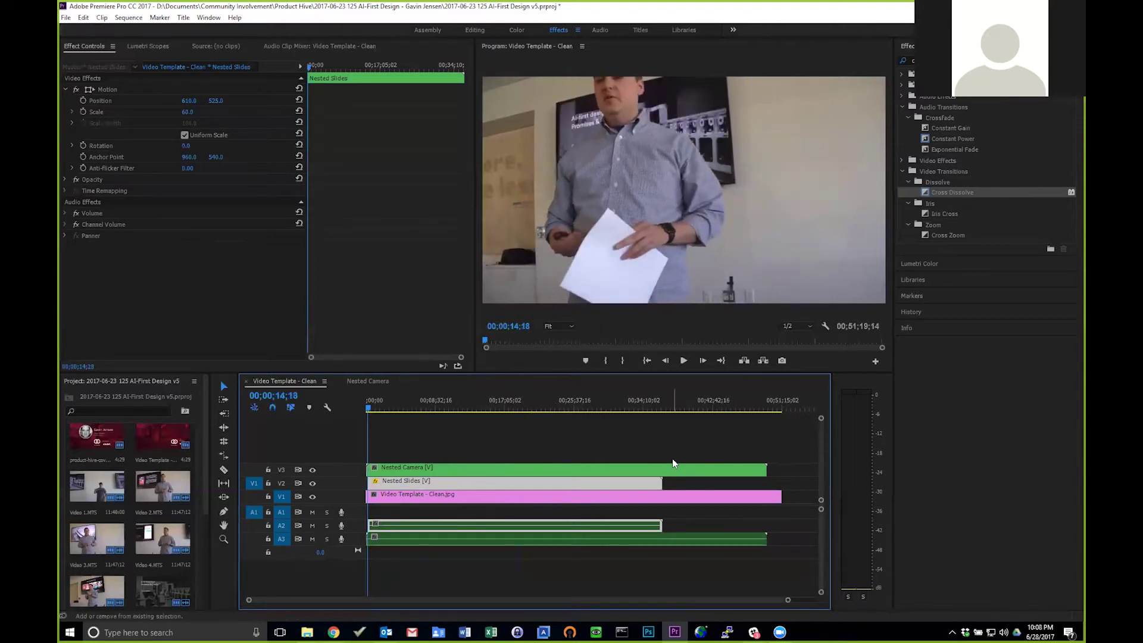
key(shift+Left)
key(shift+Left)
key(shift+Left)
key(shift+Left)
key(shift+Left)
key(shift+Left)
key(shift+Left)
key(shift+Left)
key(shift+Left)
key(shift+Left)
key(shift+Left)
key(shift+Left)
key(shift+Left)
key(shift+Left)
key(shift+Left)
key(shift+Left)
key(shift+Left)
key(shift+Left)
key(shift+Left)
key(shift+Left)
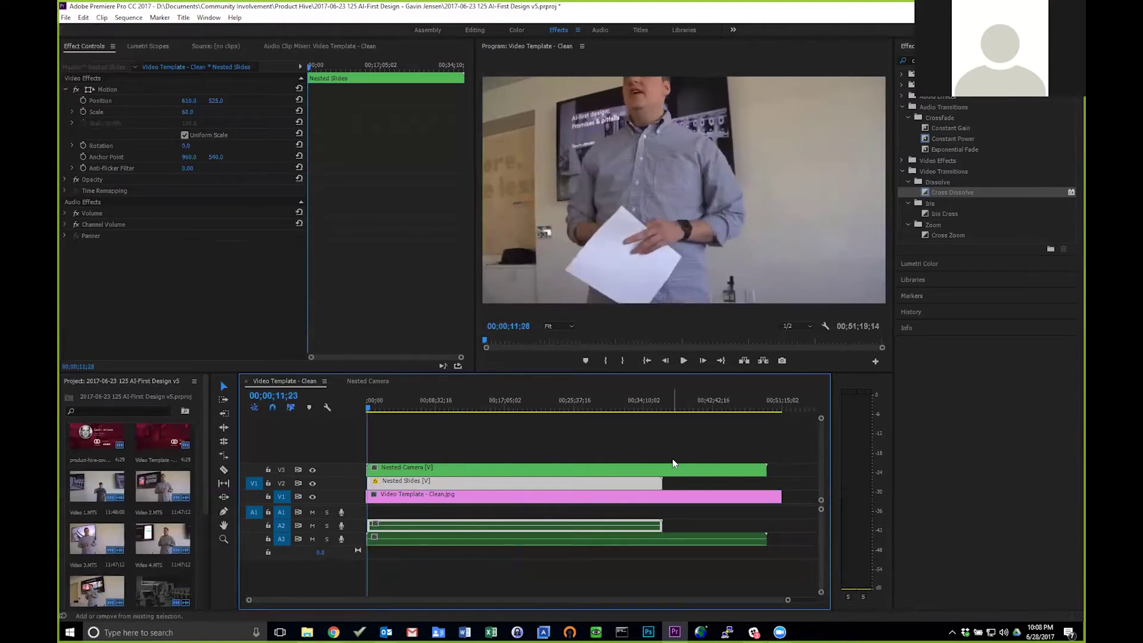
key(space)
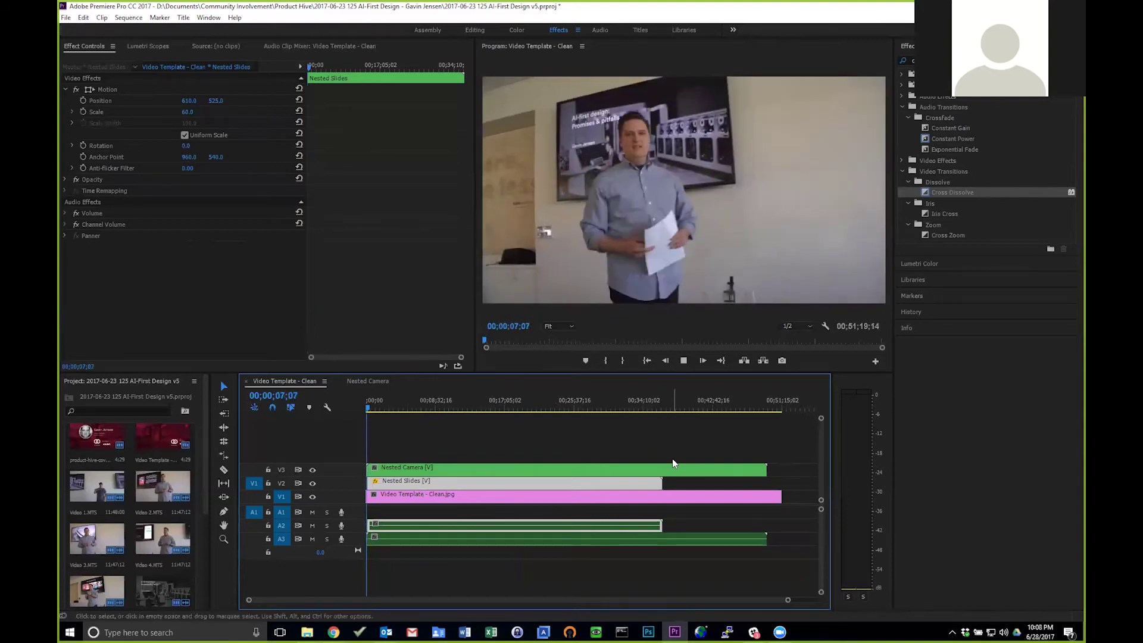
key(space)
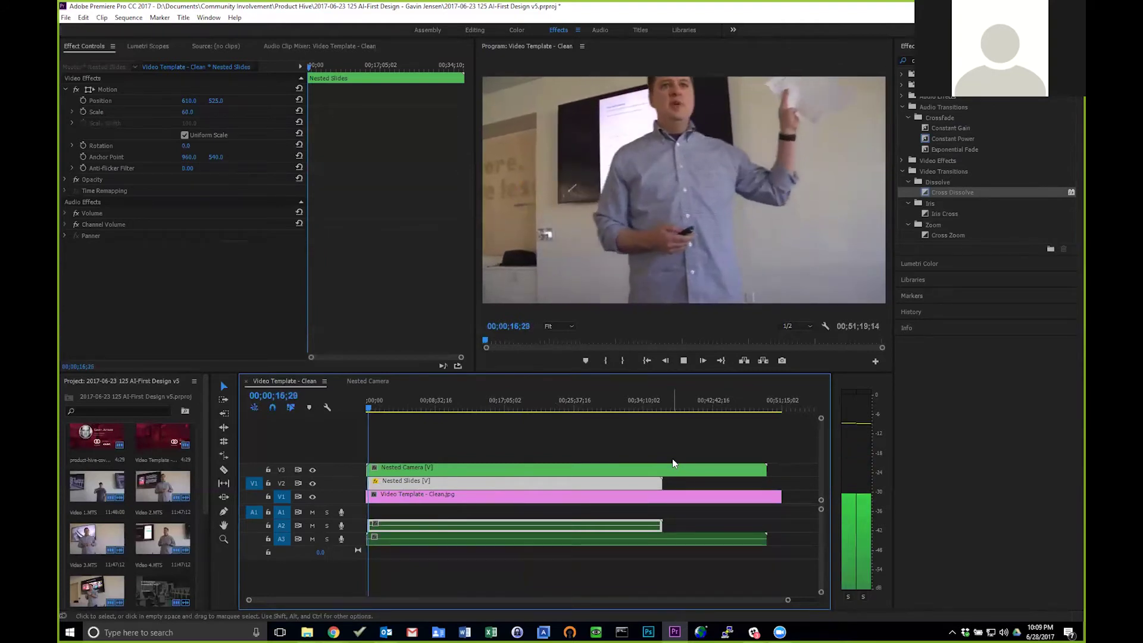
key(space)
key(Left)
key(Left)
key(Left)
key(Left)
key(Left)
key(Left)
key(Left)
key(Left)
key(Left)
key(Left)
key(Left)
key(Left)
key(Left)
key(Left)
key(Left)
key(Left)
key(Left)
key(Left)
key(Left)
key(Left)
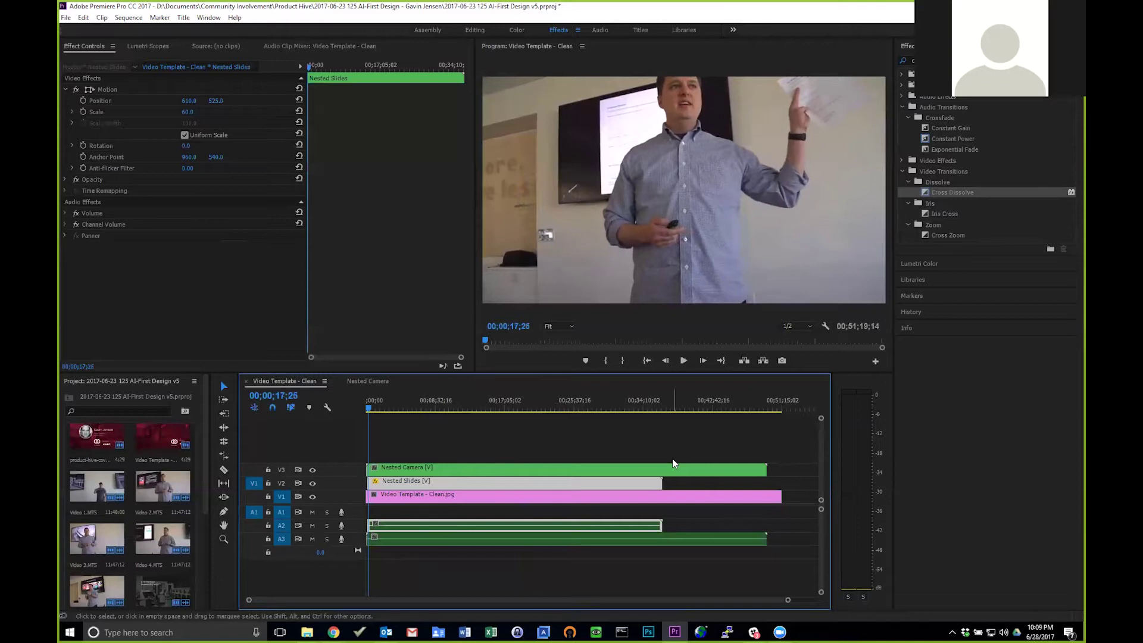
key(shift+Left)
key(shift+Left)
key(shift+Left)
key(shift+Left)
key(shift+Left)
key(shift+Left)
key(shift+Left)
key(shift+Left)
key(shift+Left)
key(shift+Left)
key(shift+Left)
key(shift+Left)
key(shift+Left)
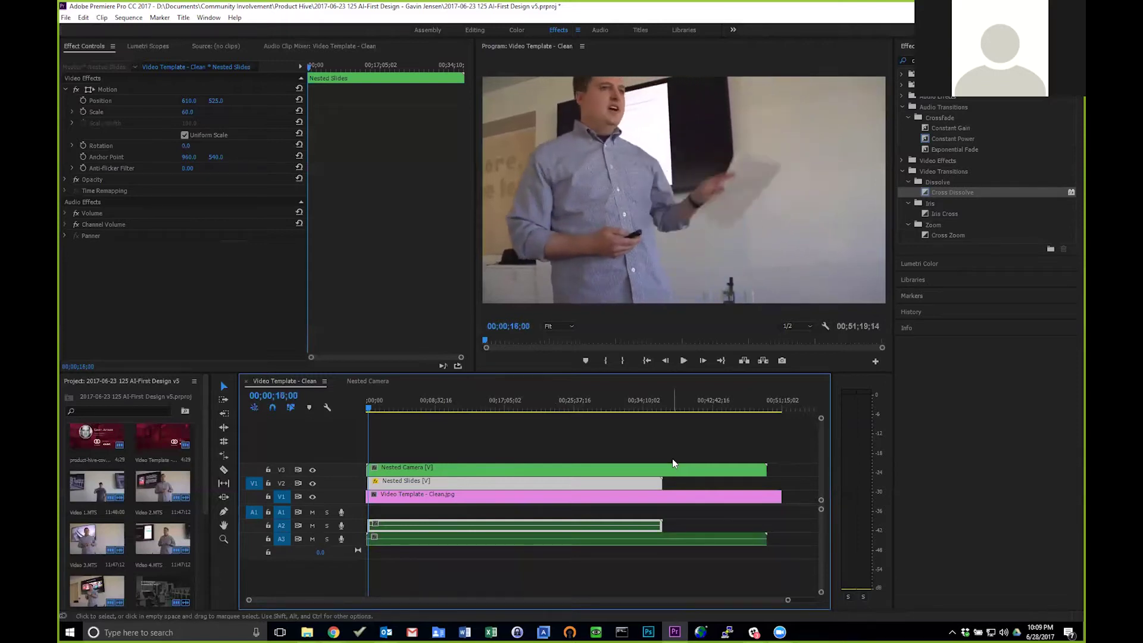
key(j)
key(j)
key(j)
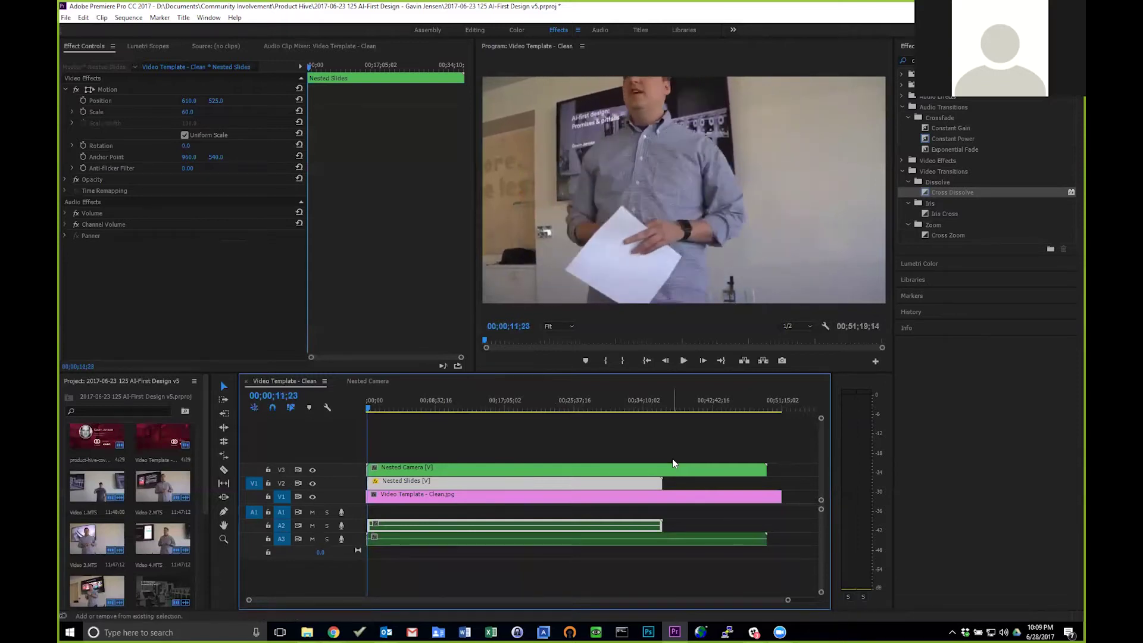
key(l)
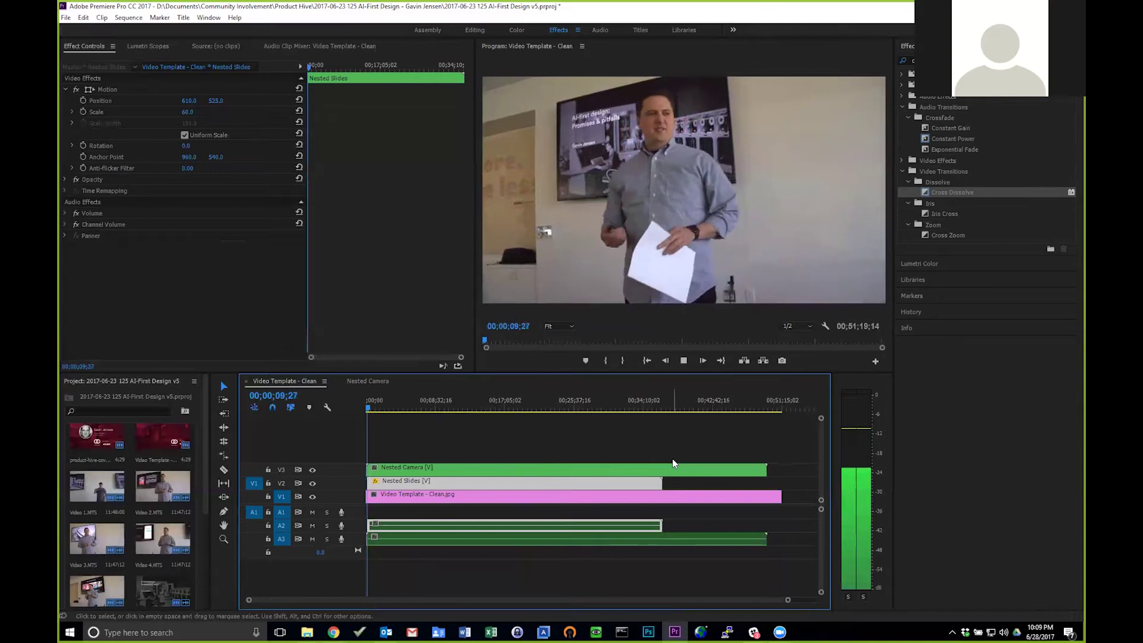
key(k)
key(Left)
key(Left)
key(Left)
key(Left)
key(Left)
key(Left)
key(Left)
key(Left)
key(Left)
key(Left)
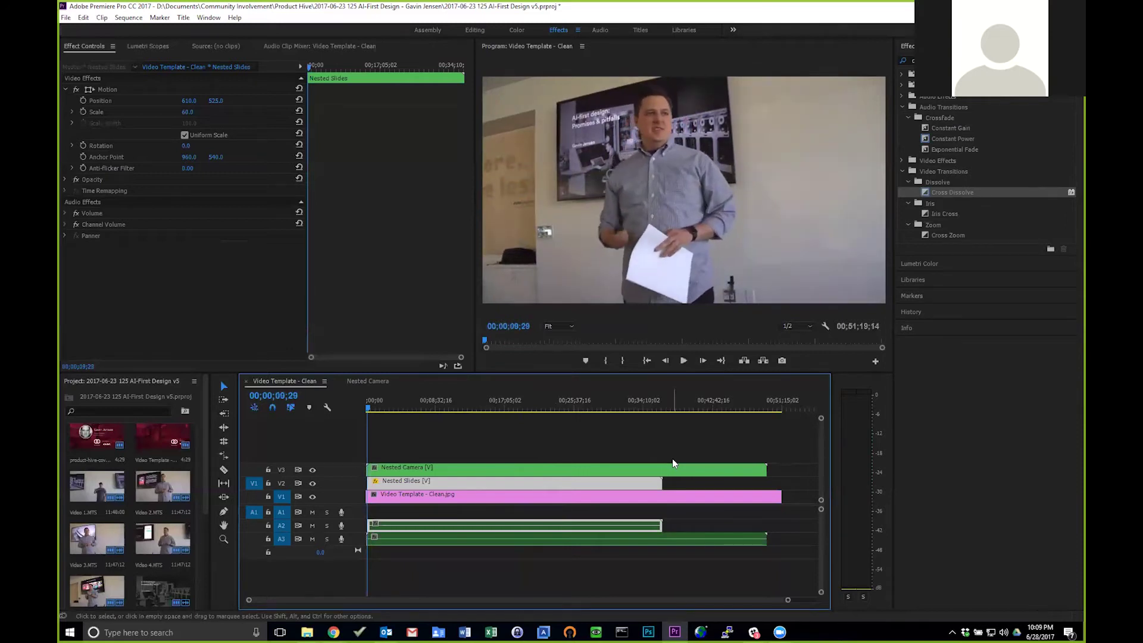
key(Left)
key(Left)
key(Left)
key(Left)
key(Left)
key(Left)
key(Left)
key(Left)
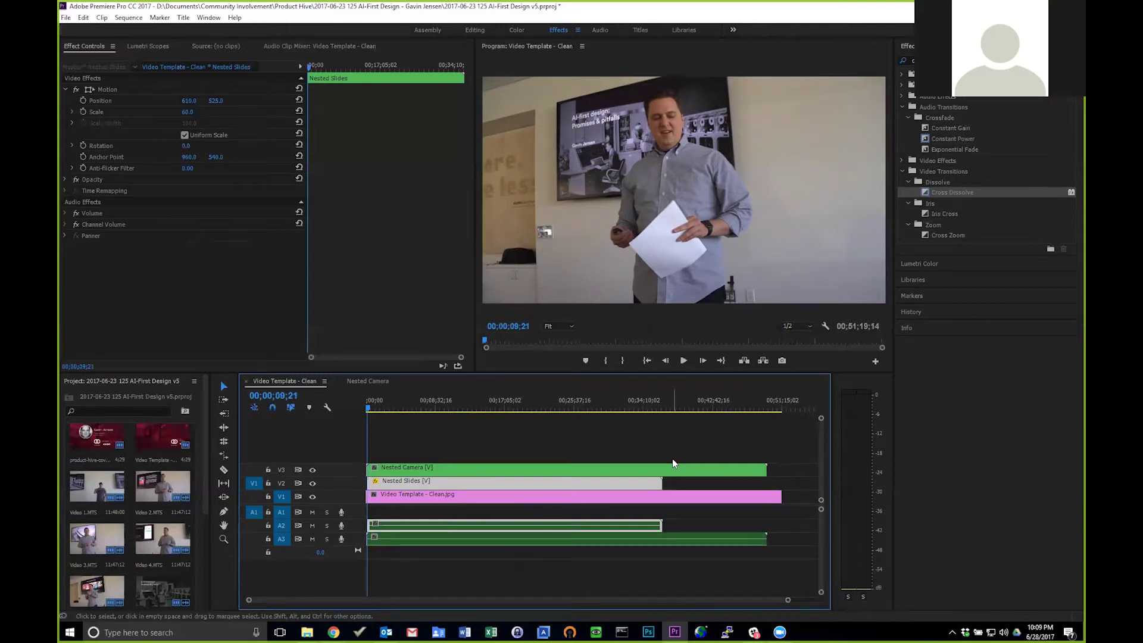
Shuttle backward and forward through the camera footage with J, K and L
drag(368, 414, 378, 410)
key(j)
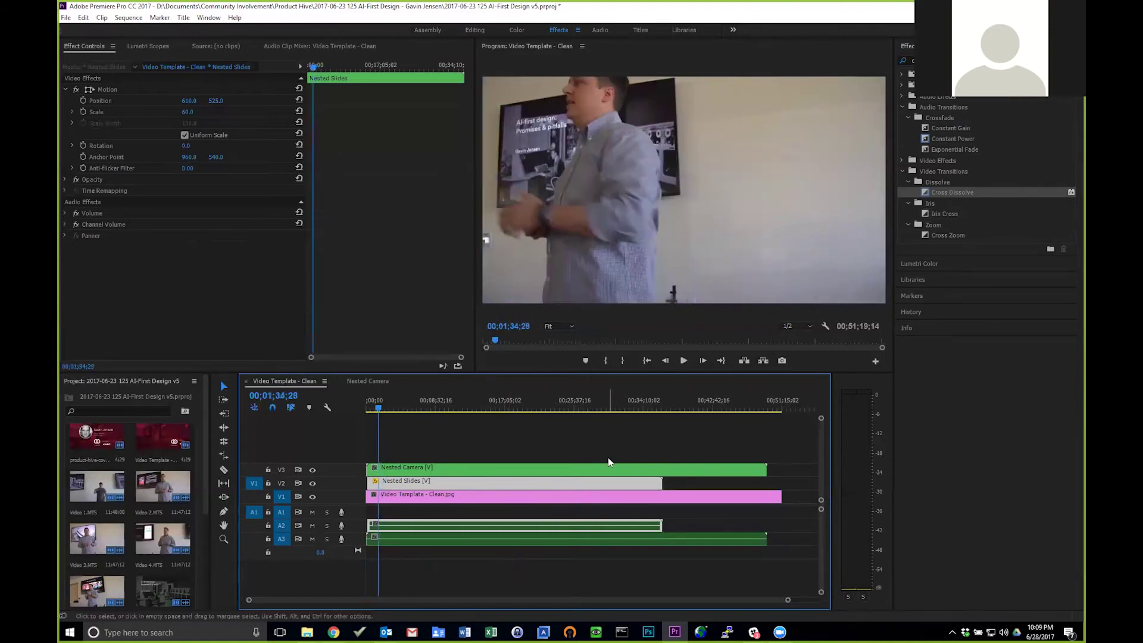
key(j)
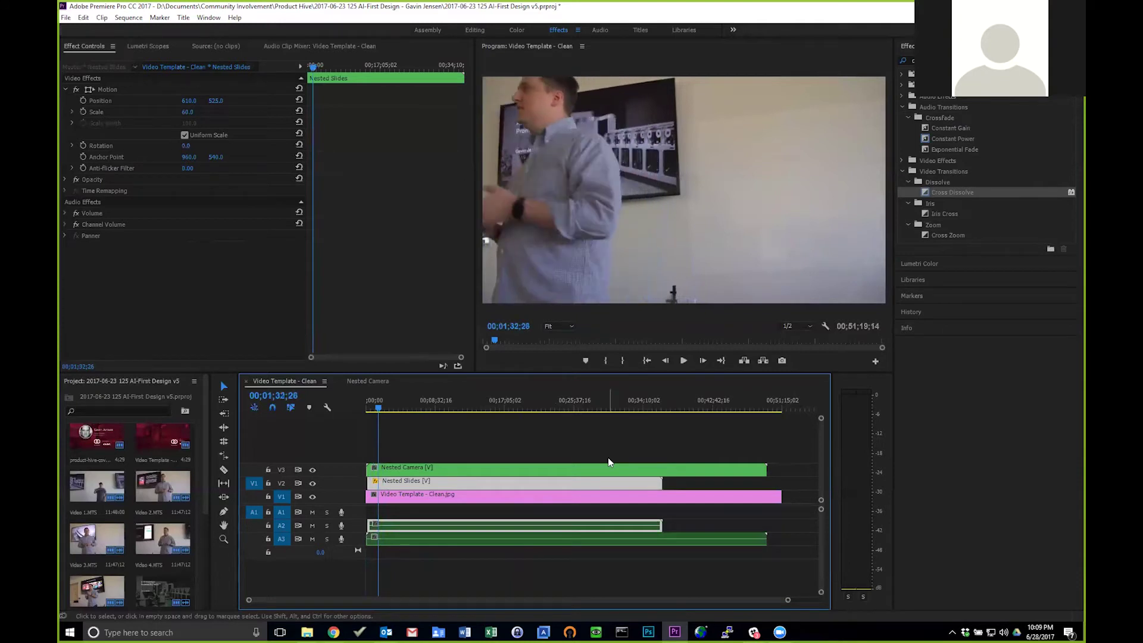
key(j)
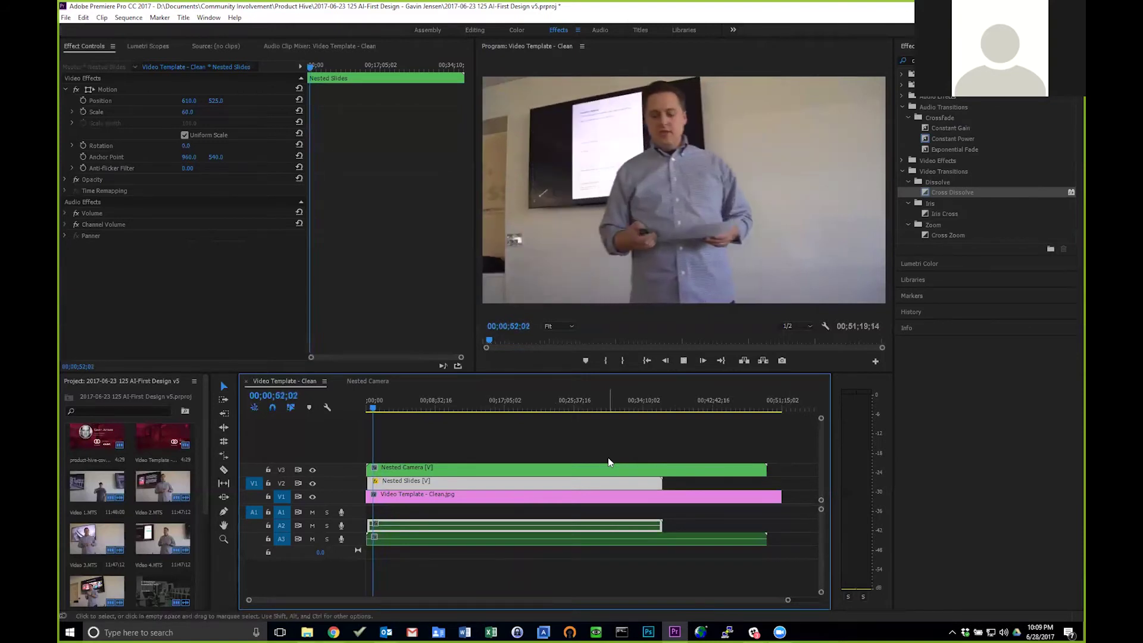
key(l)
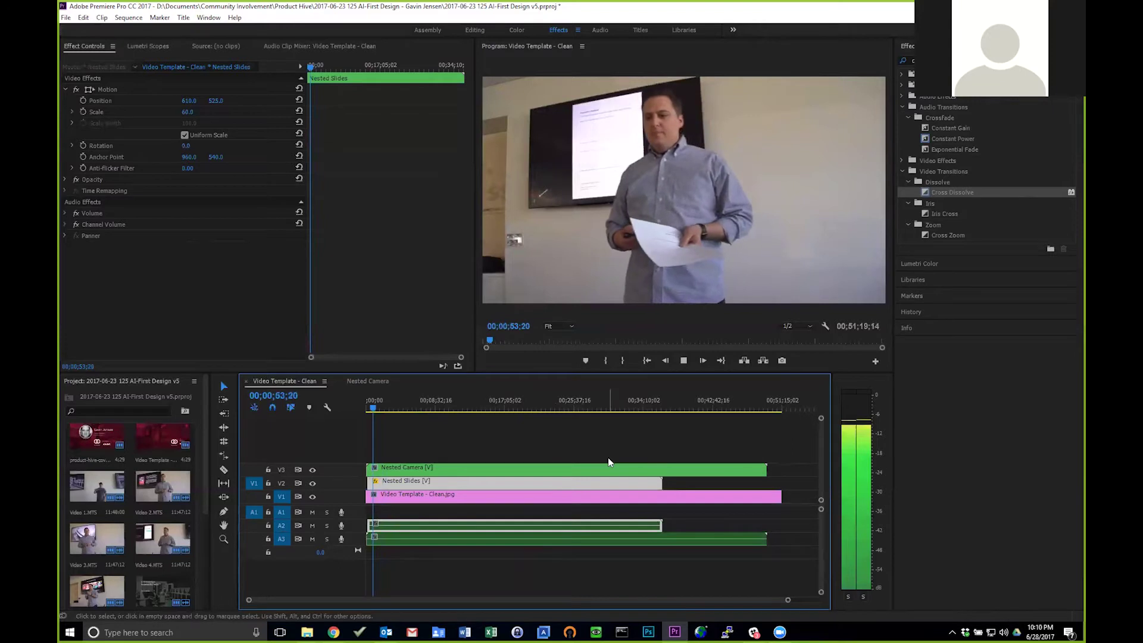
key(k)
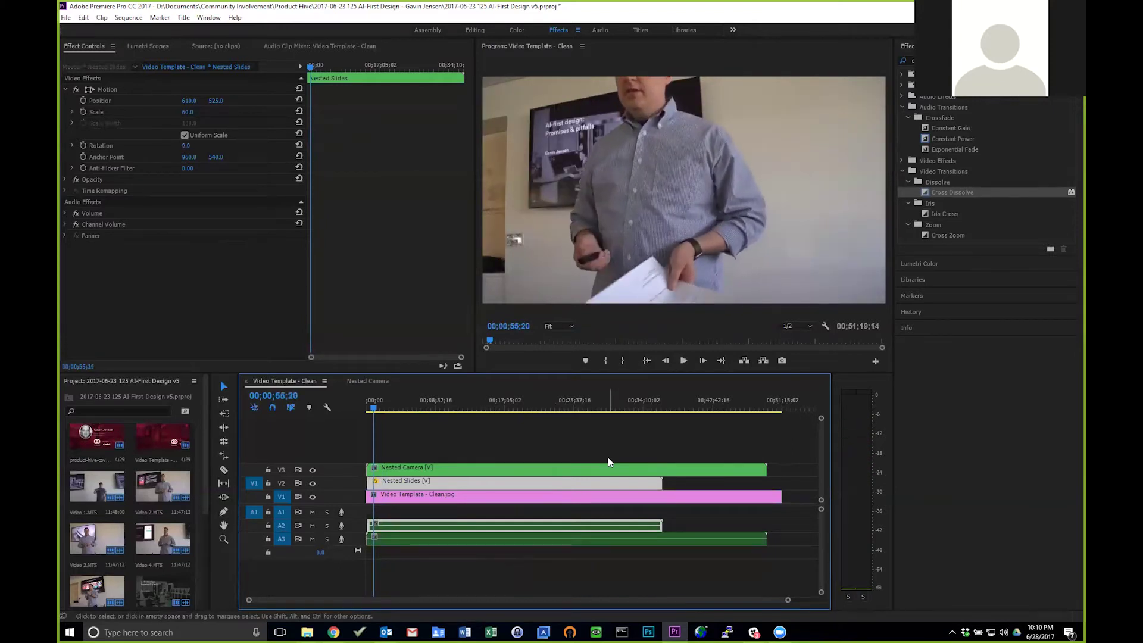
key(l)
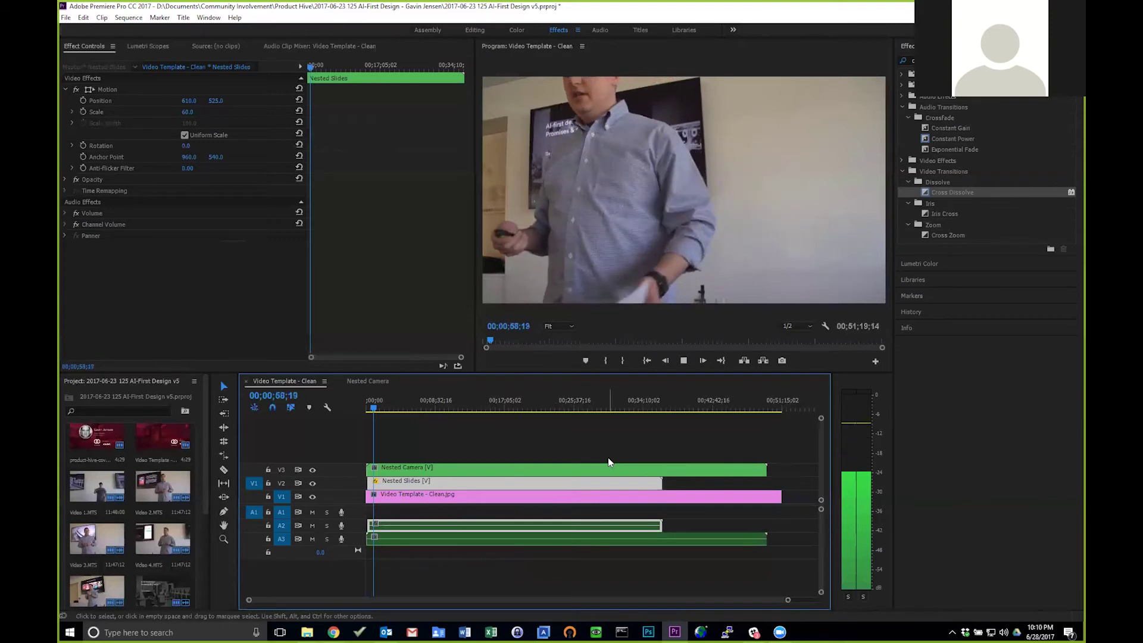
key(k)
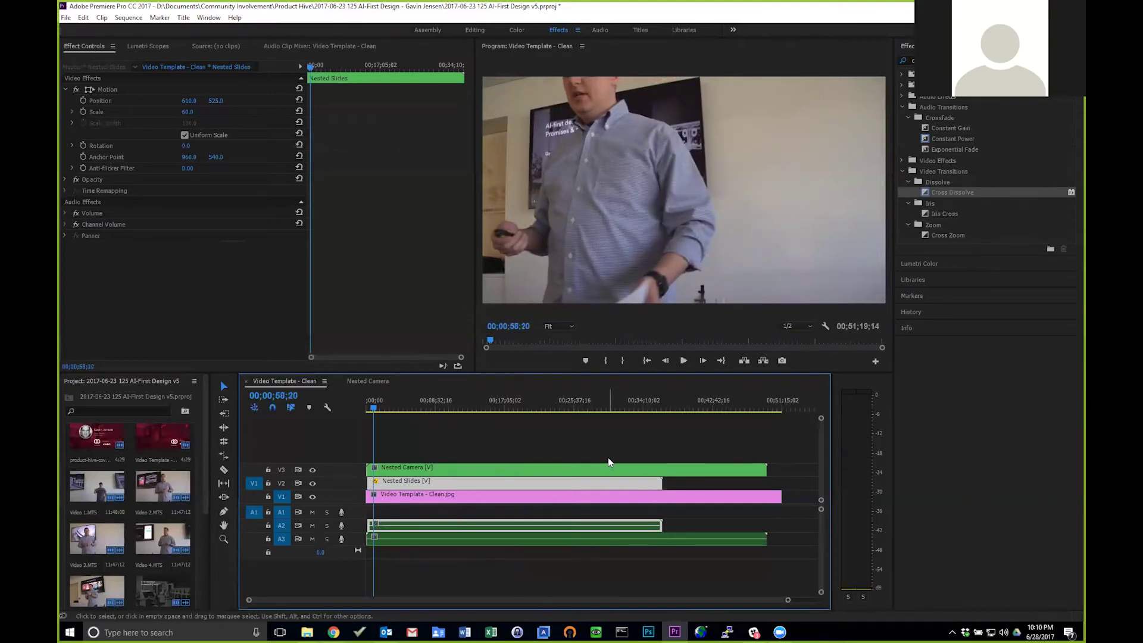
Play and pause from 00;00;58;20 onward, finally stopping at 00;01;13;19
key(l)
key(k)
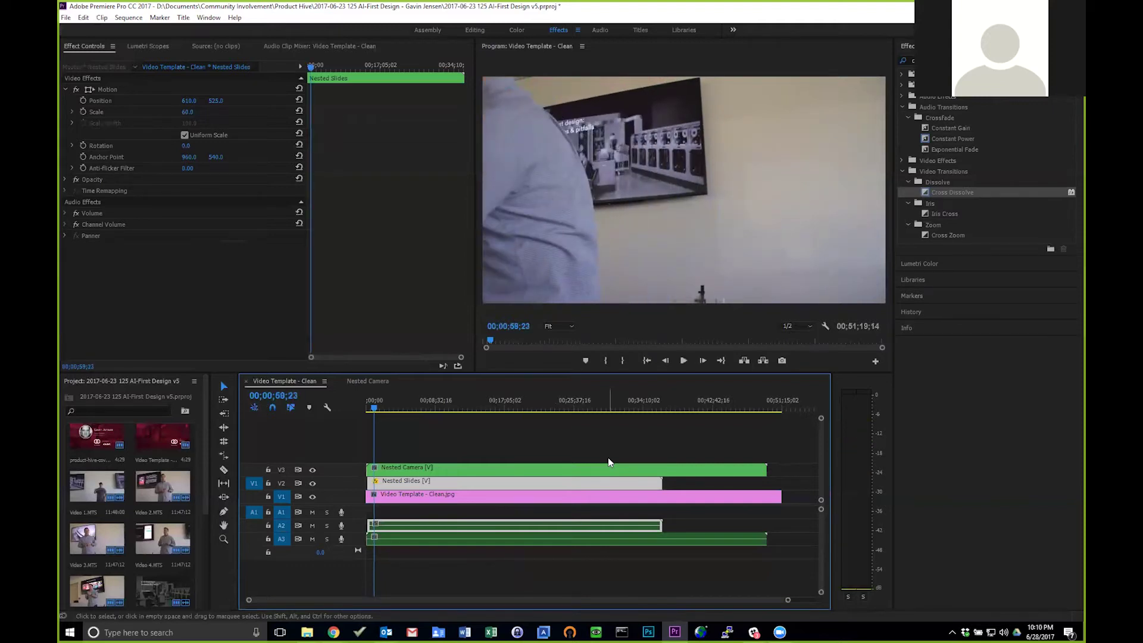
key(space)
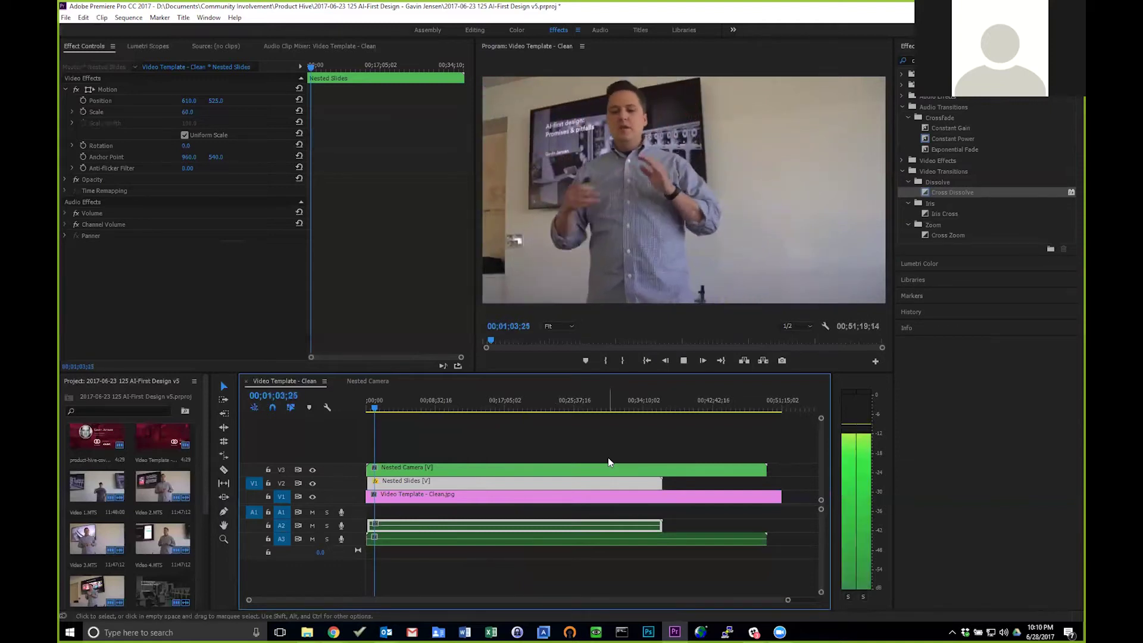
key(space)
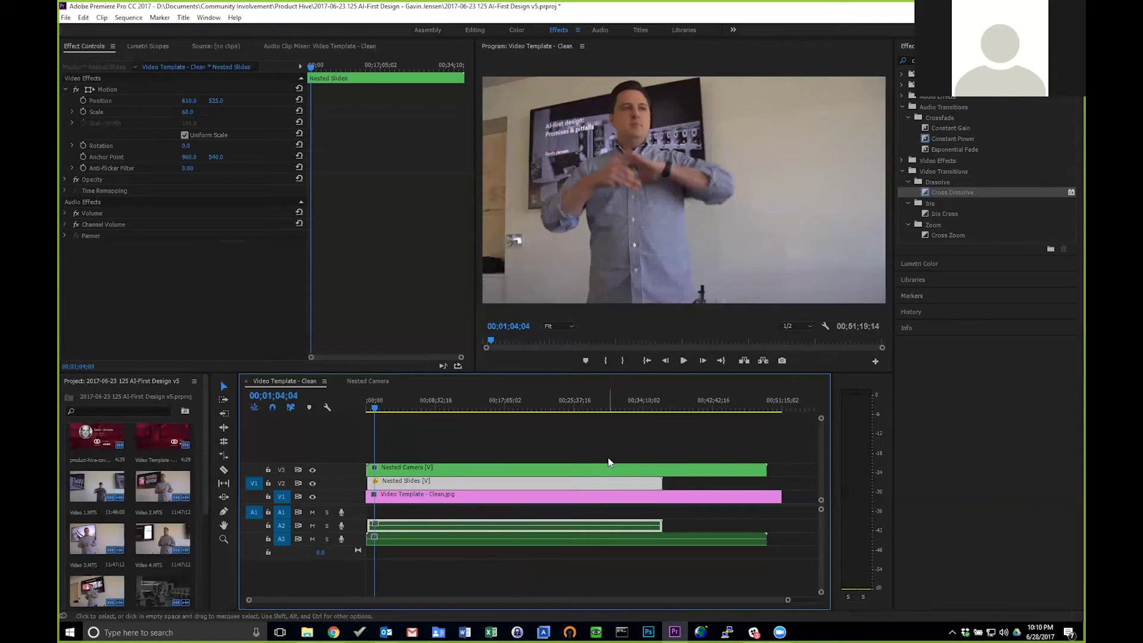
key(space)
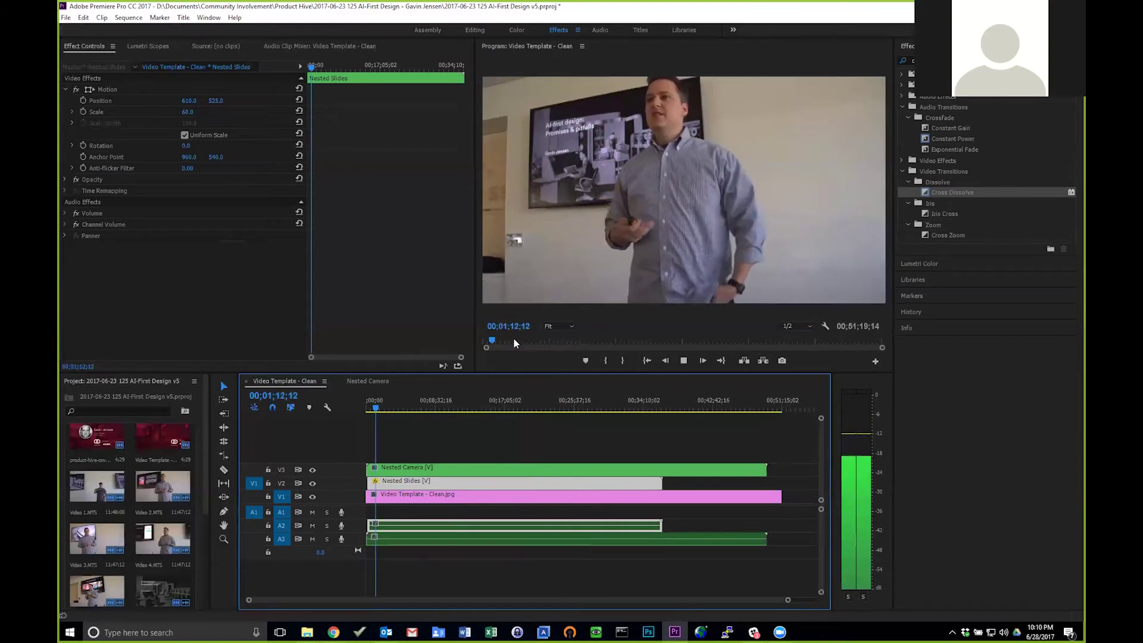
key(space)
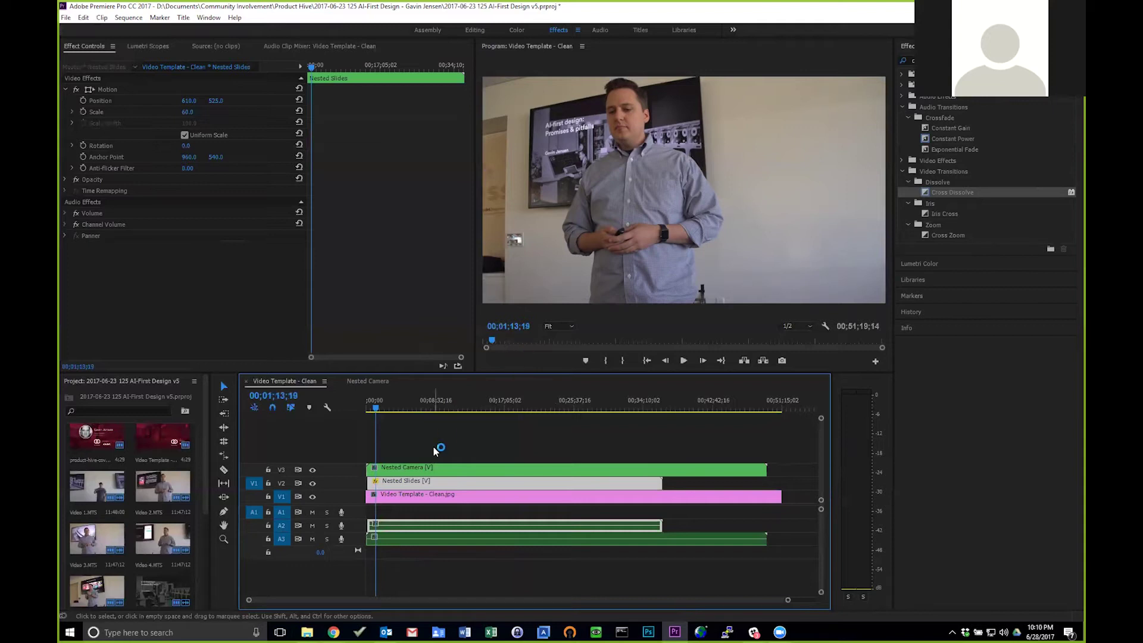
Select Nested Camera on V3 and set full-frame Position (960, 540) and Scale 100 keyframes
click(443, 468)
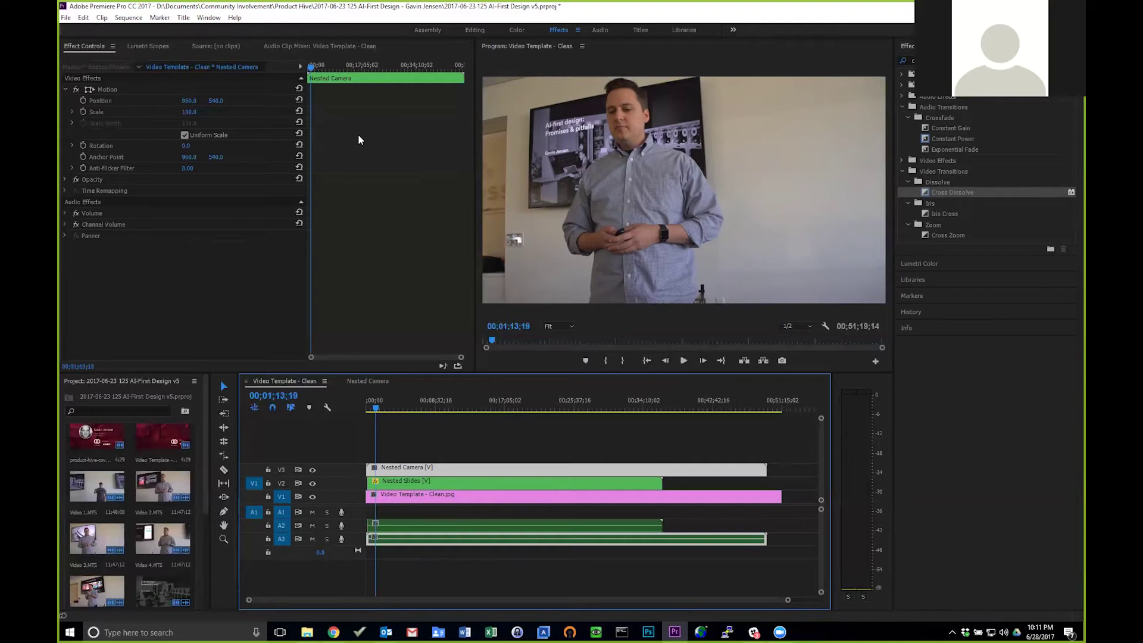
click(84, 101)
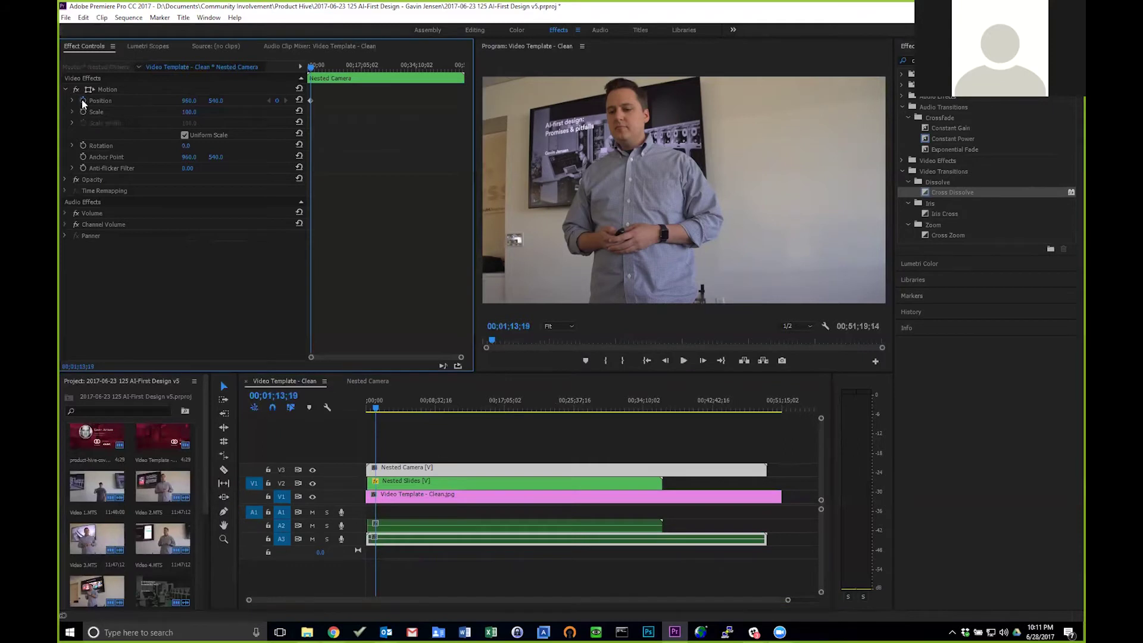
click(83, 112)
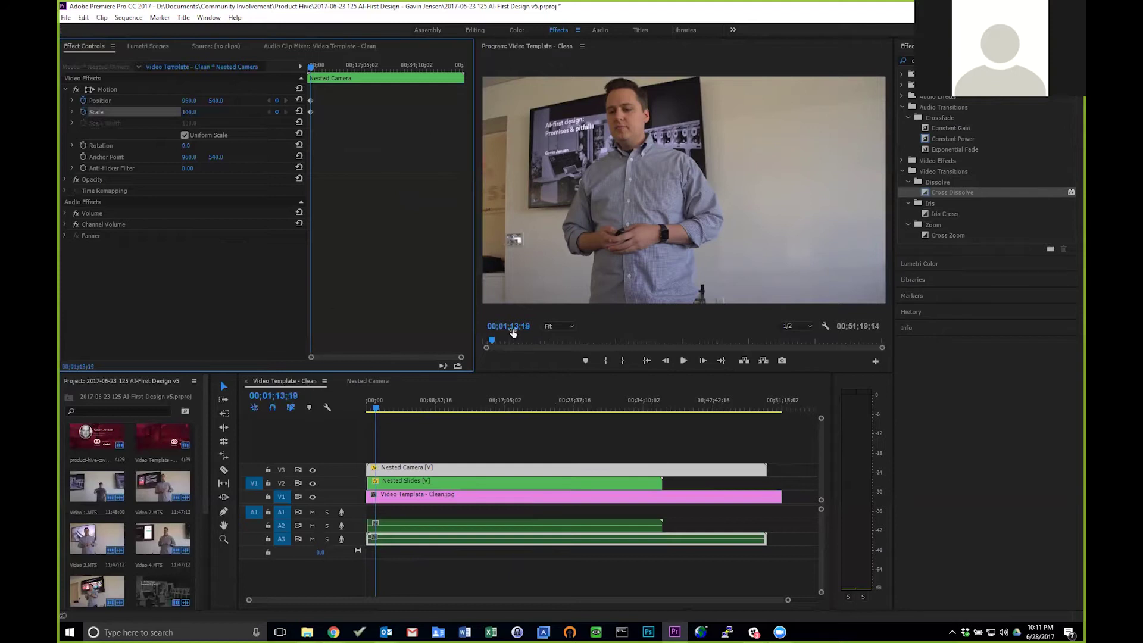
Jump to 00;01;15;19 and add Position and Scale keyframes there
click(279, 396)
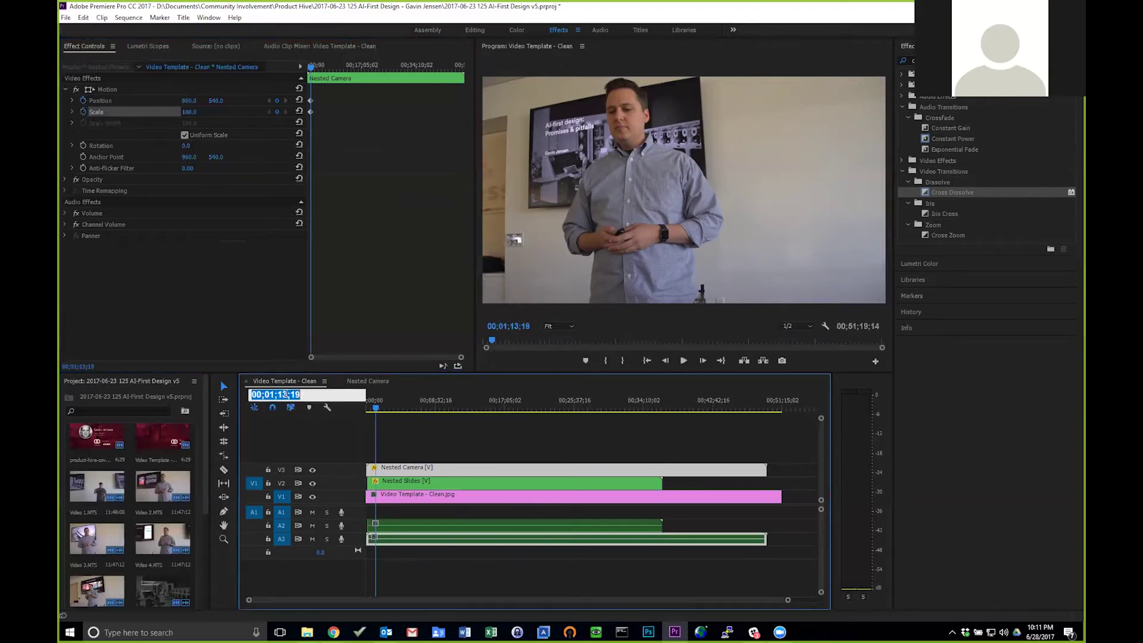
key(BackSpace)
text(5)
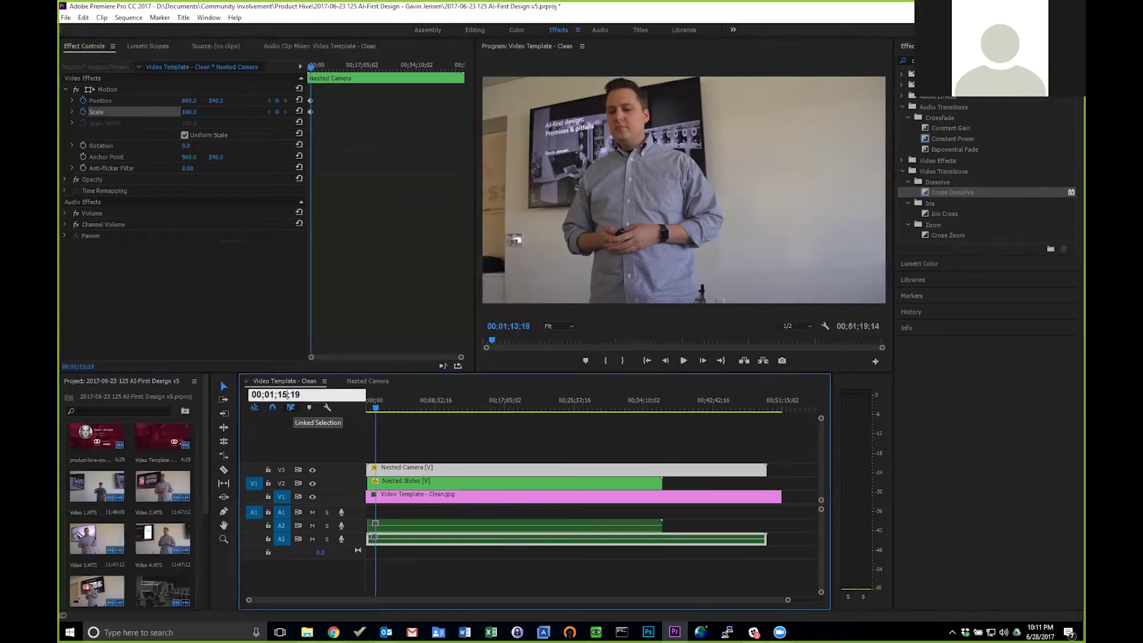
key(Return)
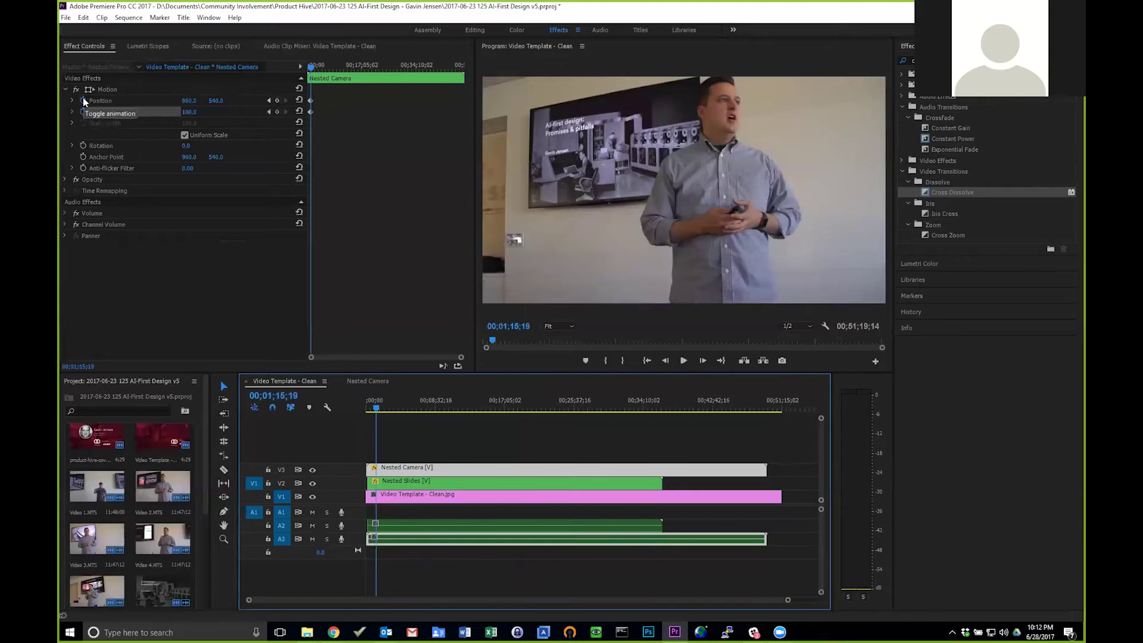
click(277, 100)
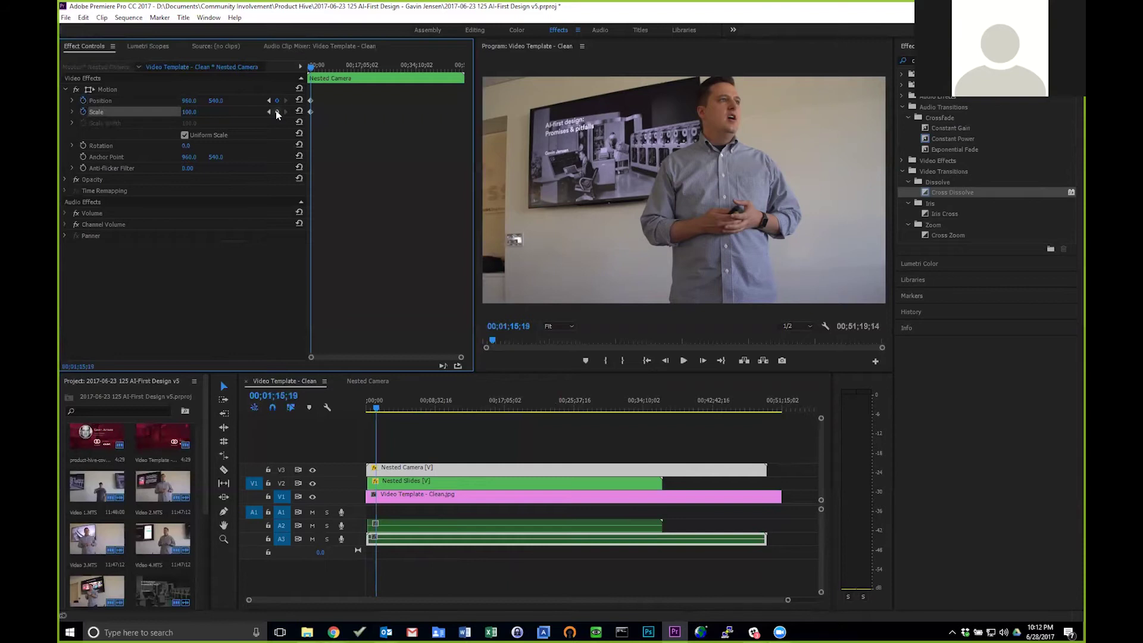
click(277, 111)
Set the Nested Camera's Position to 1550, 460 and Scale to 35
click(193, 100)
text(1550)
key(Tab)
text(46)
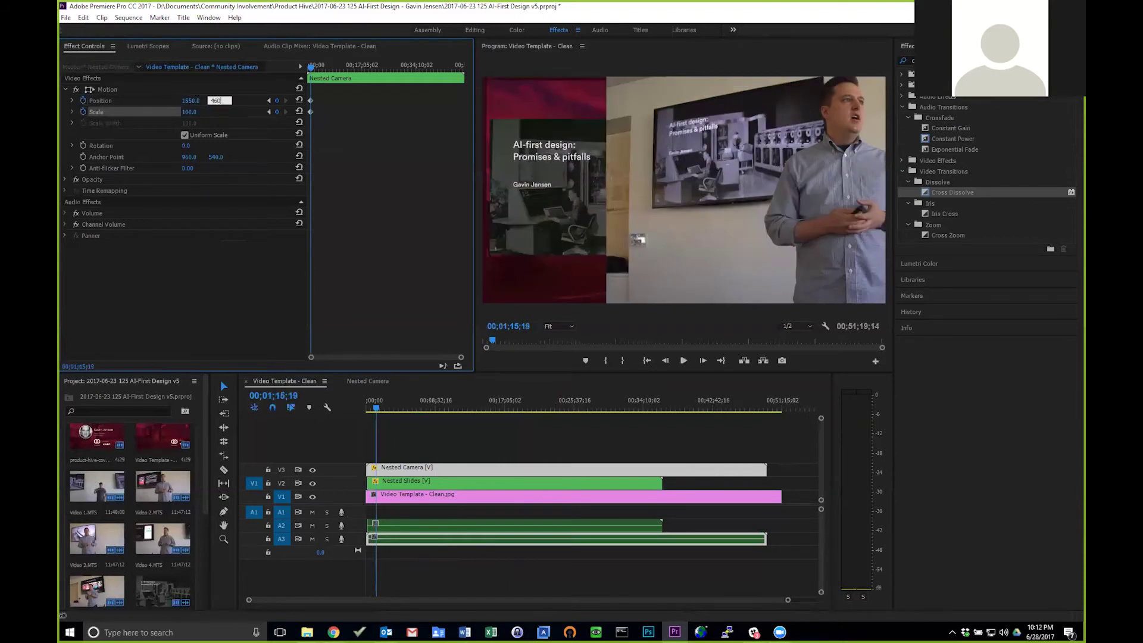
key(Return)
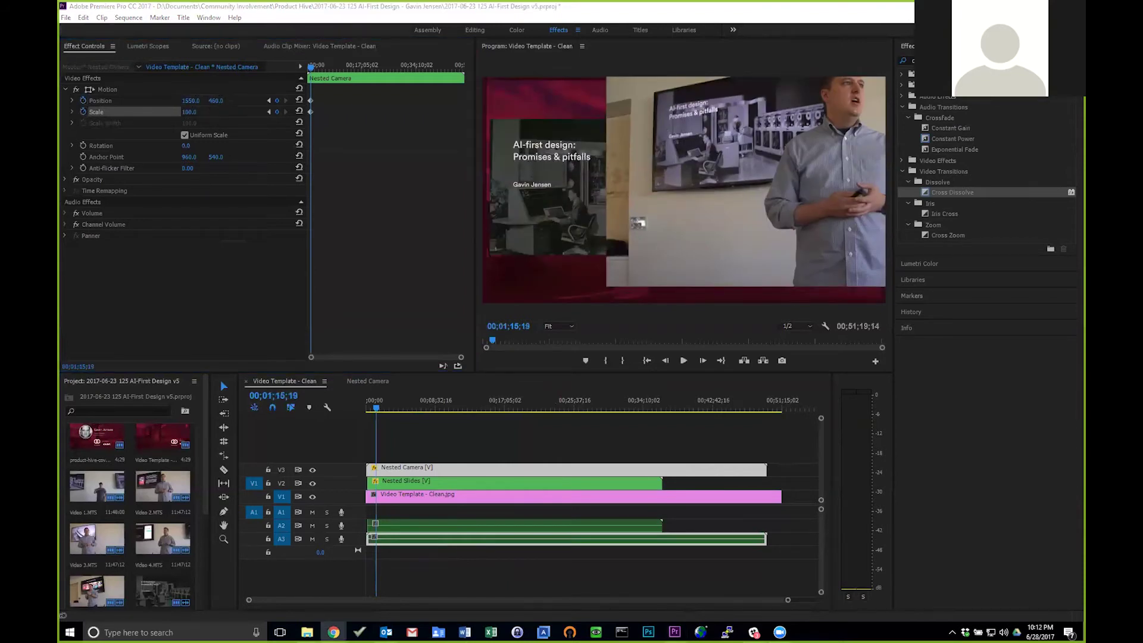
click(189, 111)
text(35)
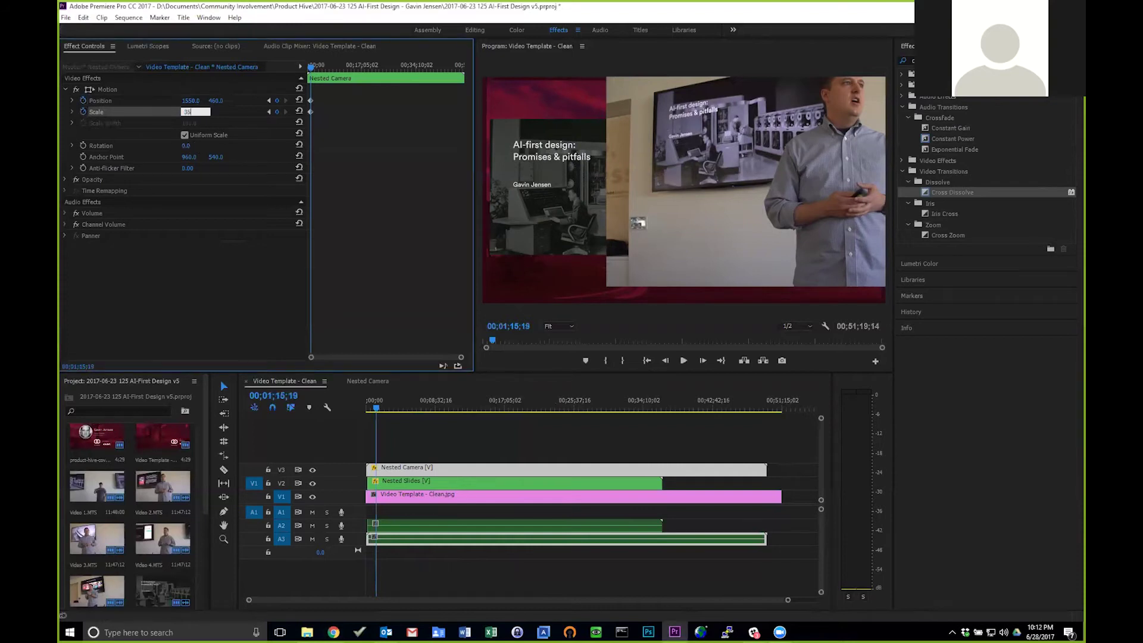
key(Return)
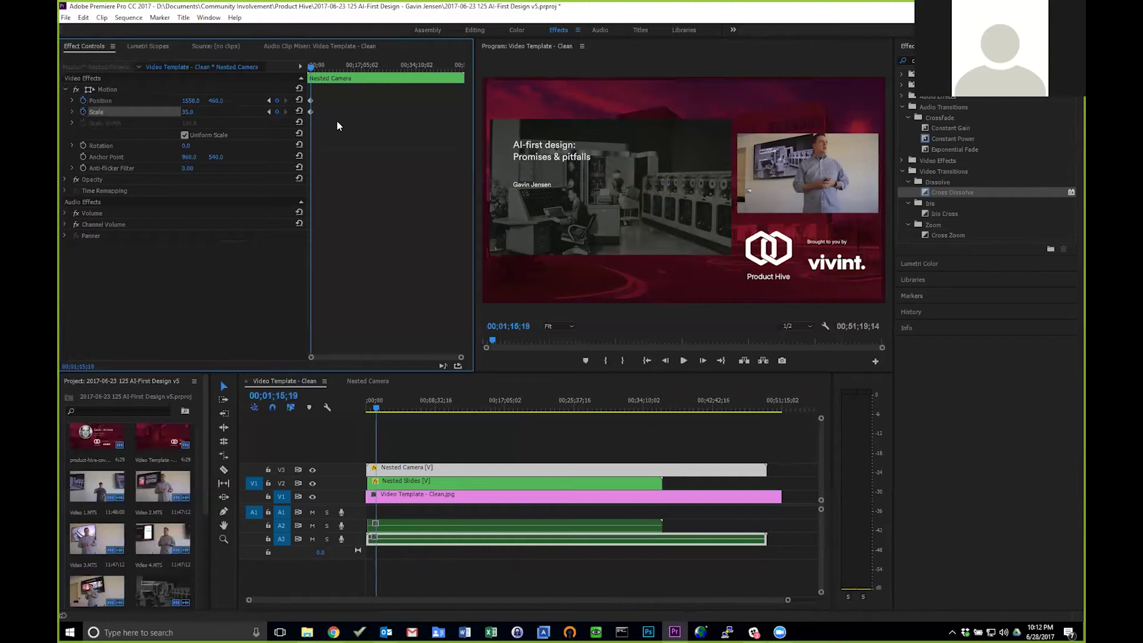
drag(376, 408, 373, 409)
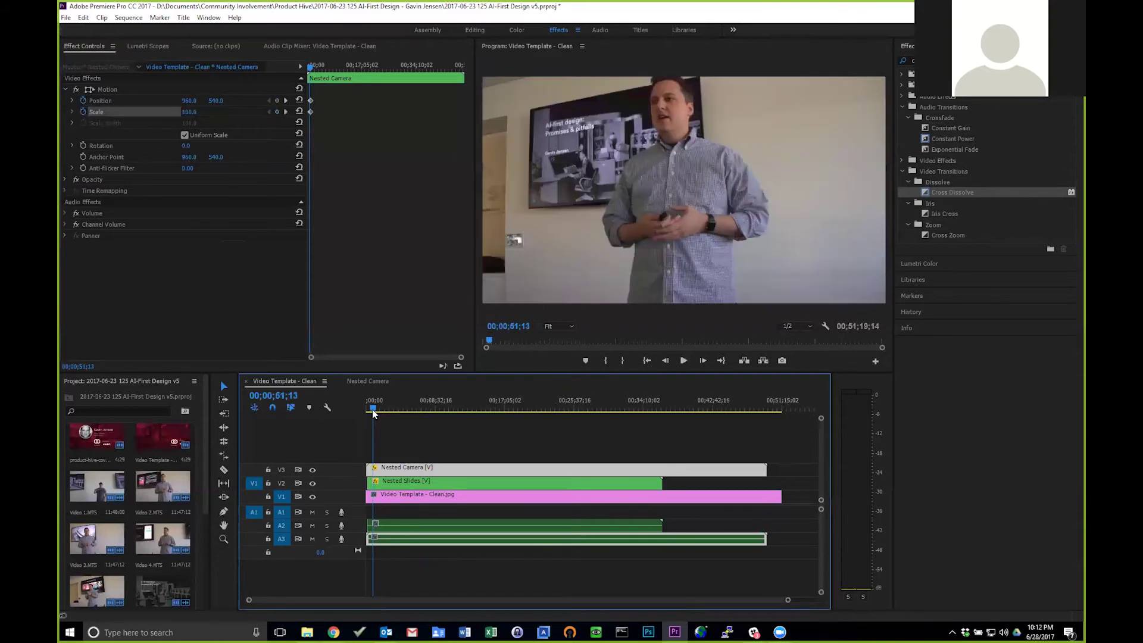
Play the shrink animation from about 00;01;11;00, stopping at 00;01;20;04
key(space)
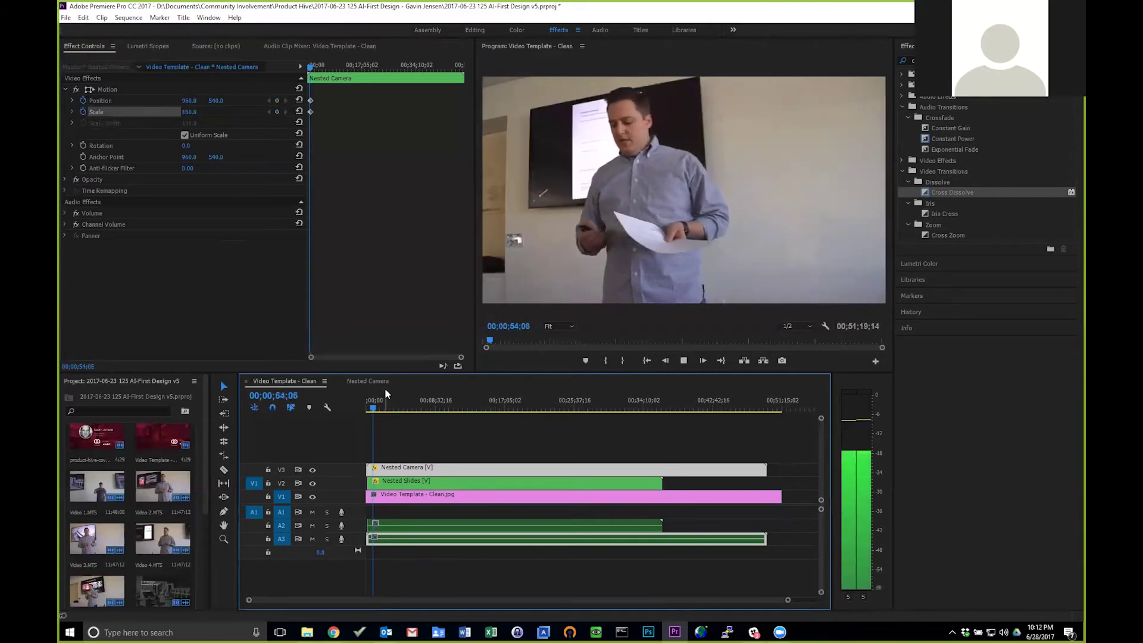
key(space)
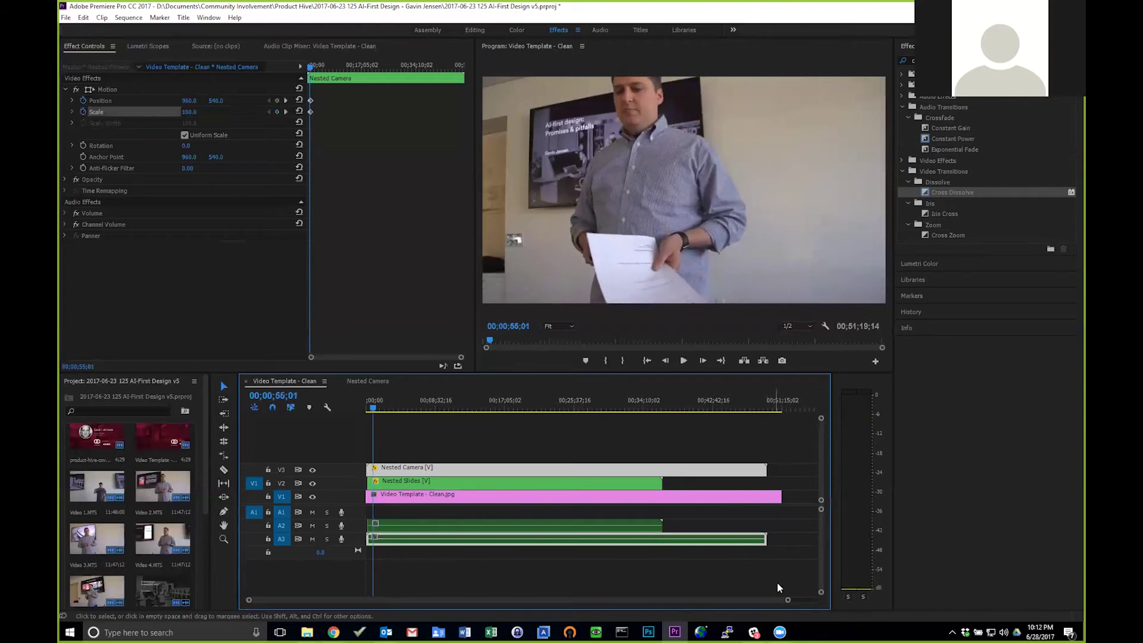
drag(788, 600, 493, 602)
drag(416, 412, 421, 414)
key(space)
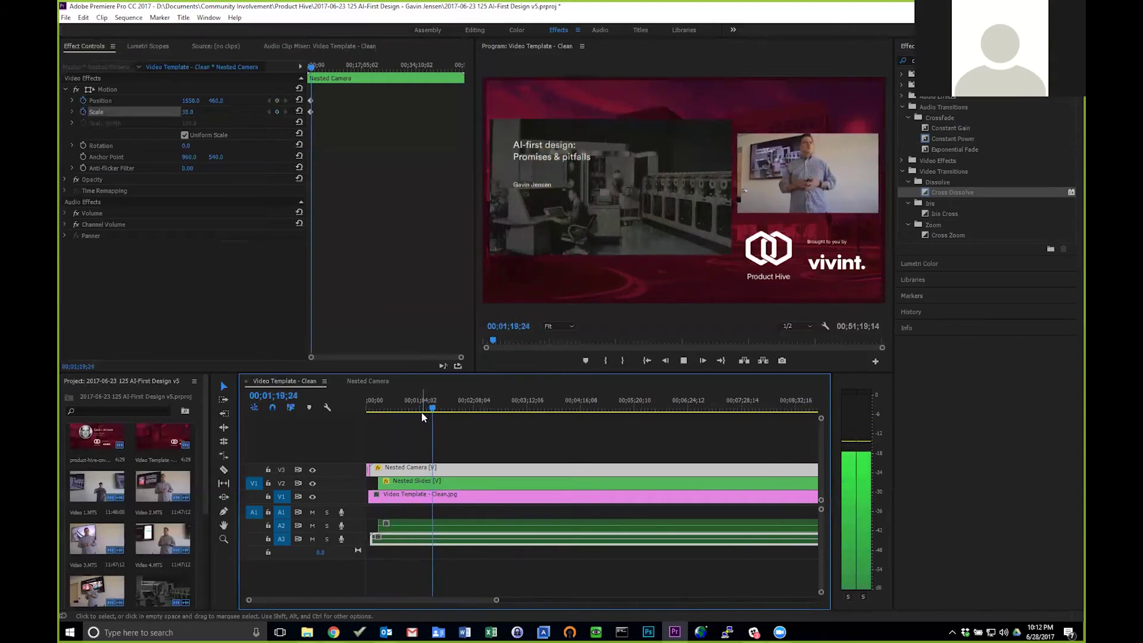
key(space)
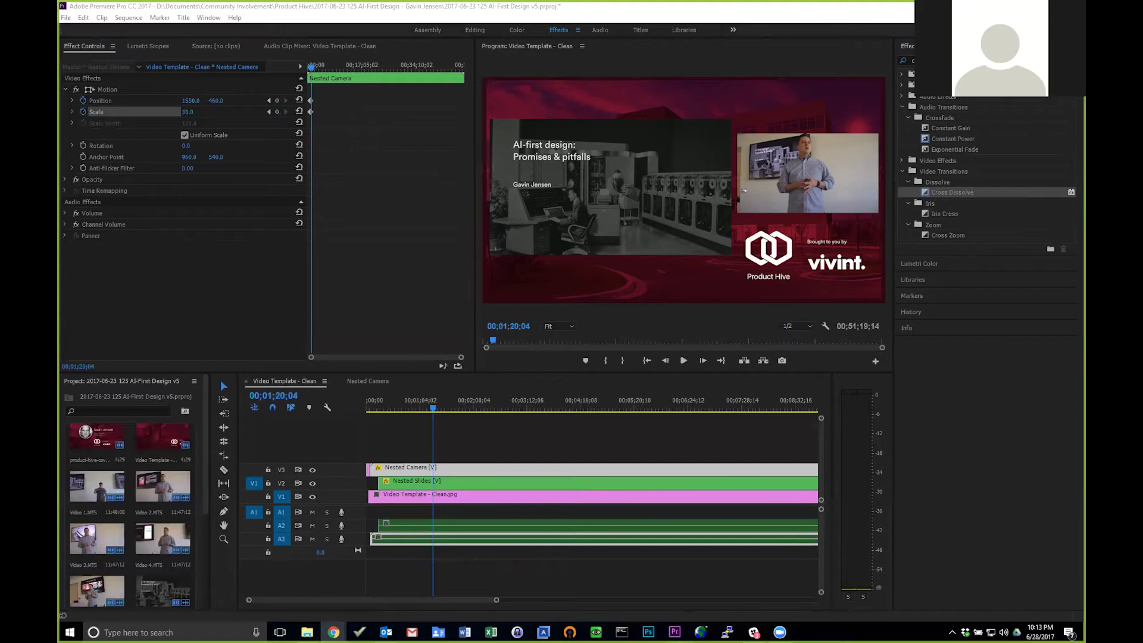
Cancel the delete-keyframes warning and step between keyframes, ending on the 00;01;15;19 inset
click(84, 100)
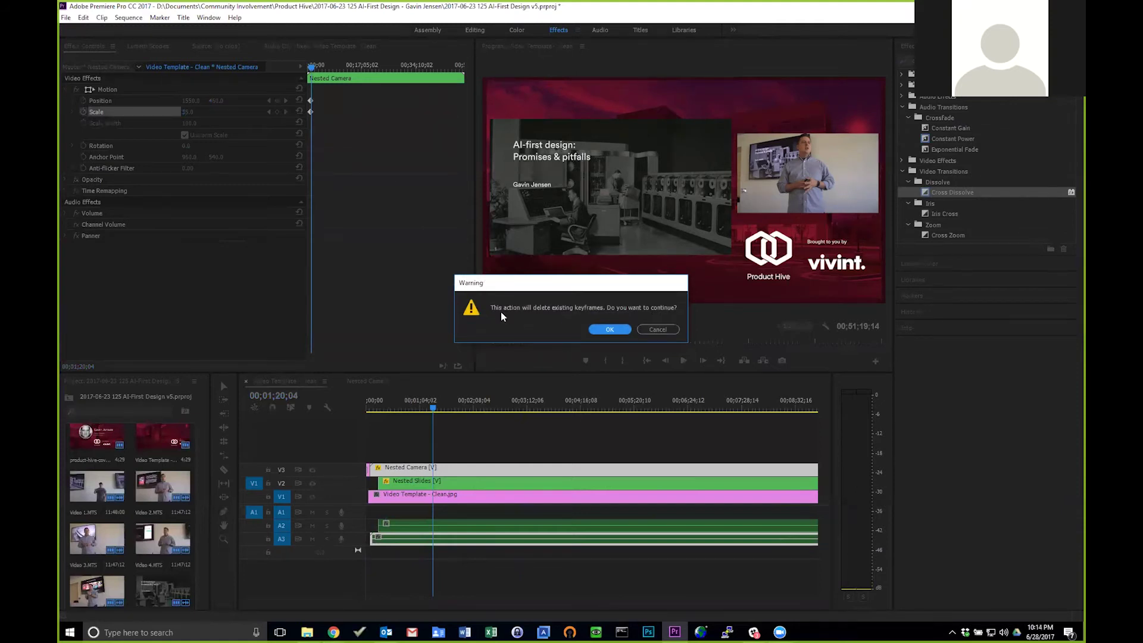
click(658, 329)
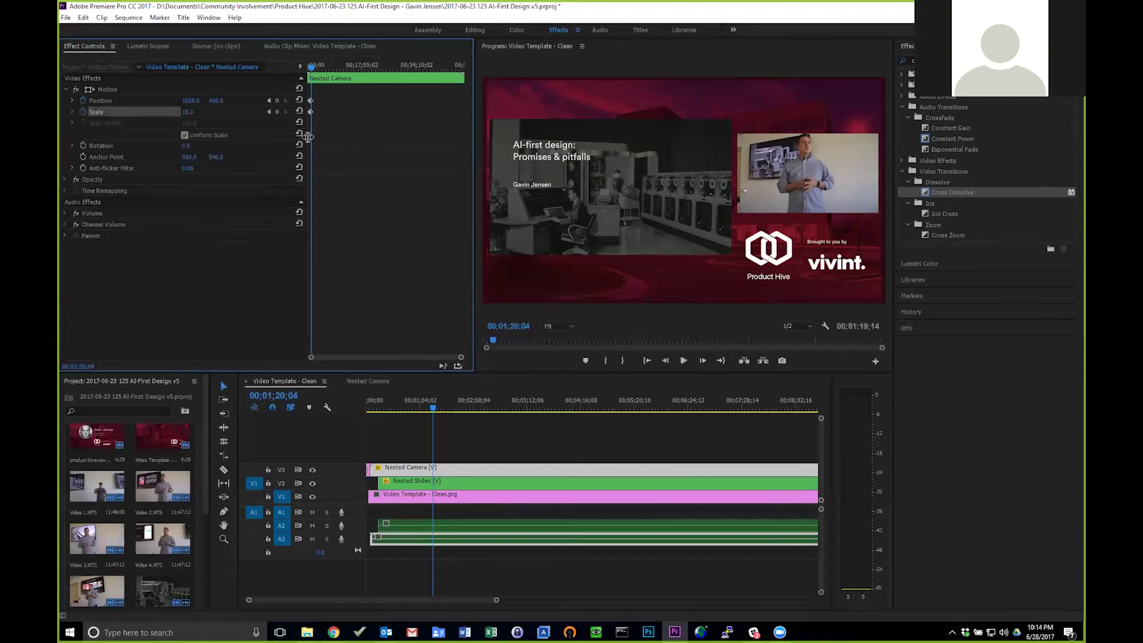
click(270, 112)
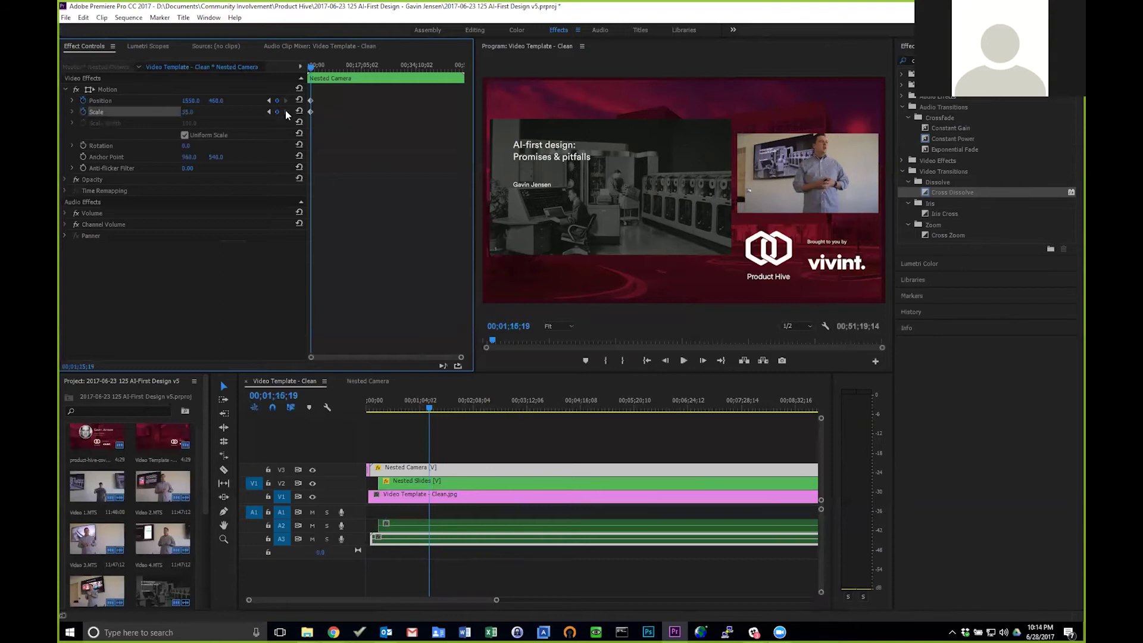
click(268, 112)
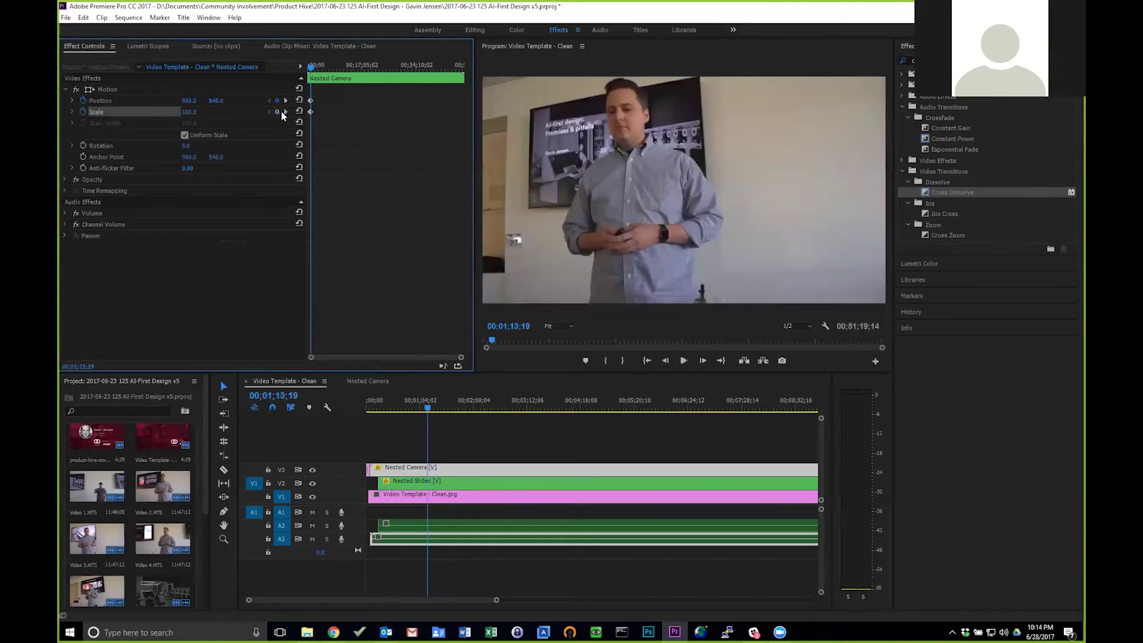
click(286, 112)
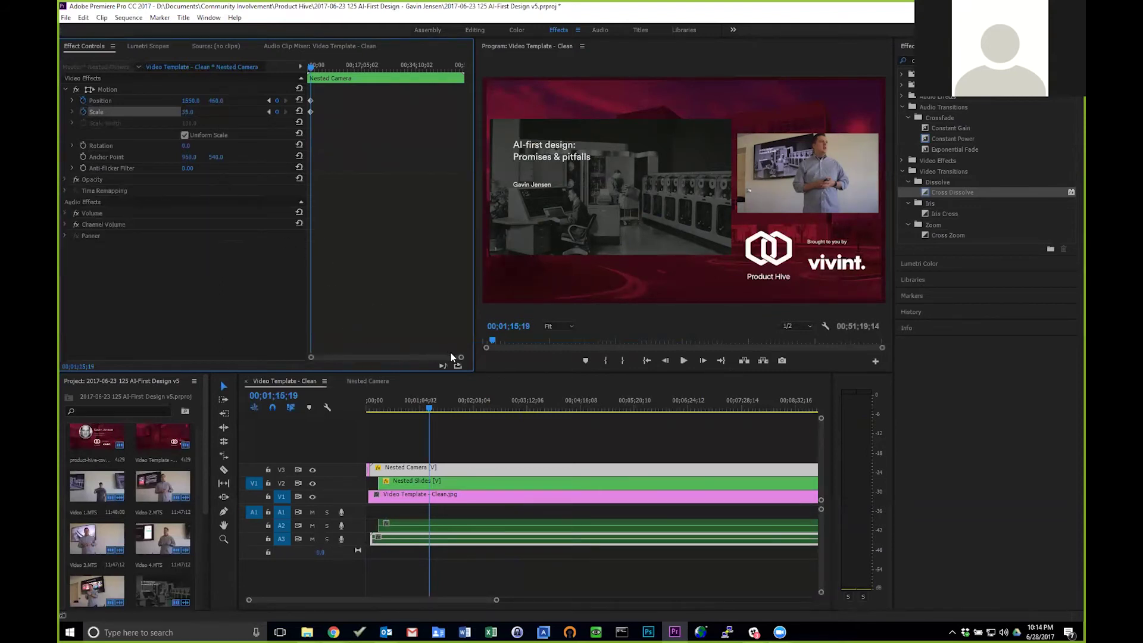
Add Scale and Position hold keyframes at 00;01;27;27, then switch to the Chrome Meetup page
drag(461, 357, 407, 359)
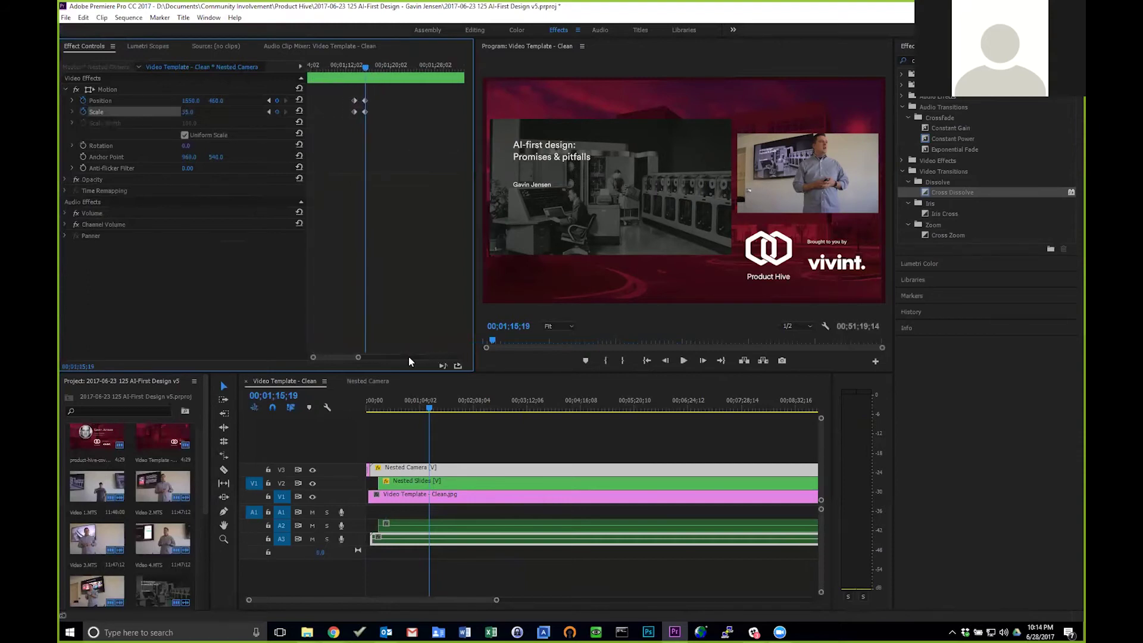
drag(365, 69, 433, 71)
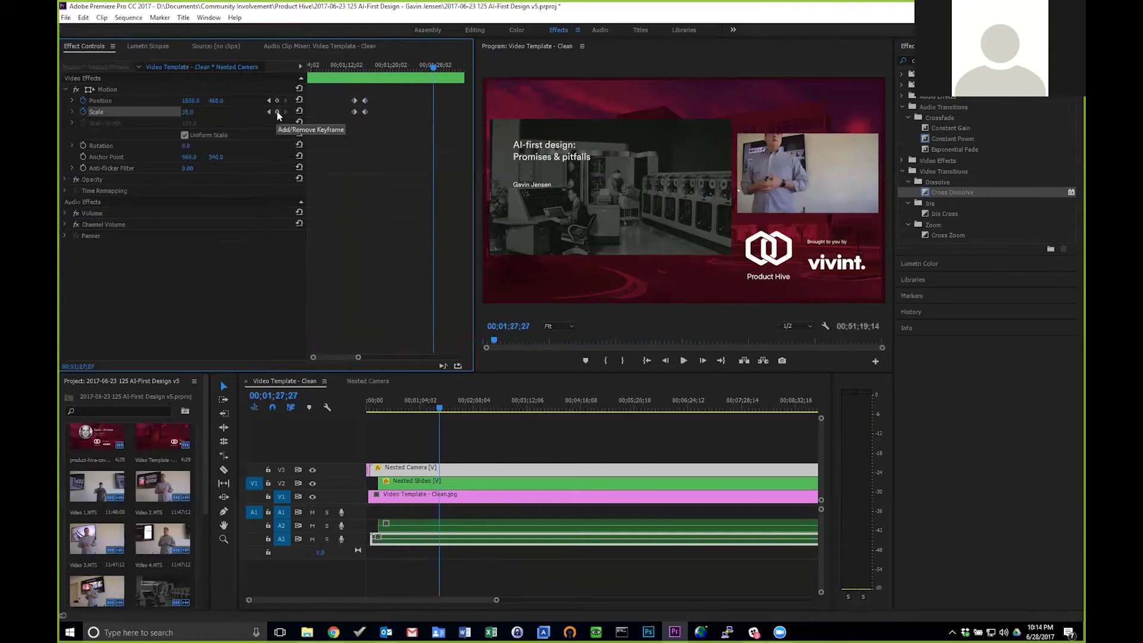
click(276, 112)
click(276, 101)
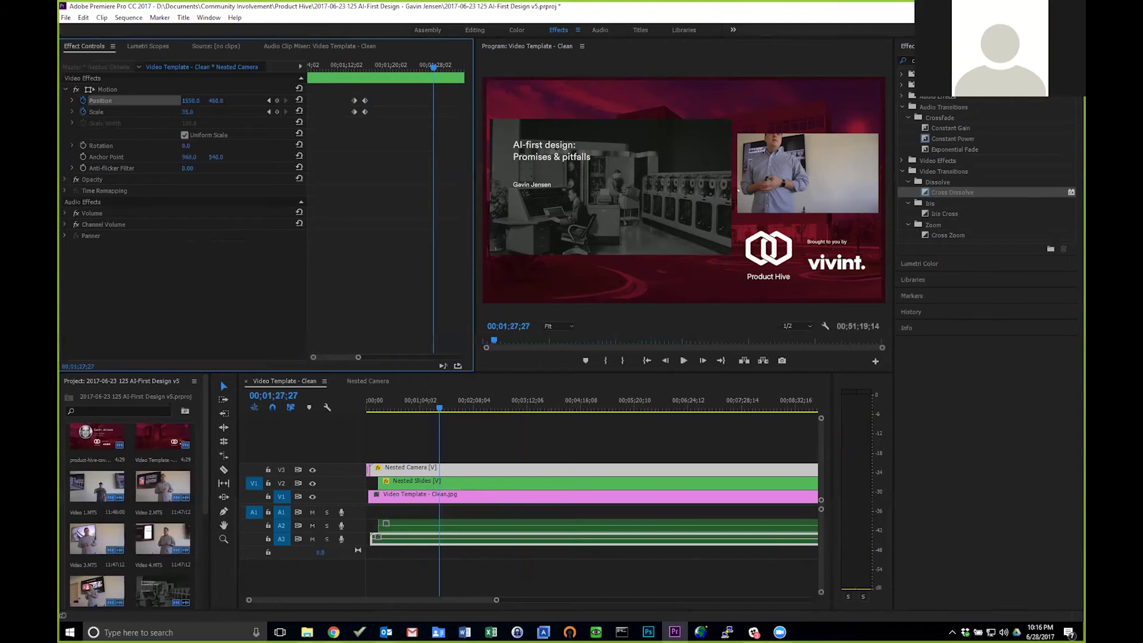
key(alt+Tab)
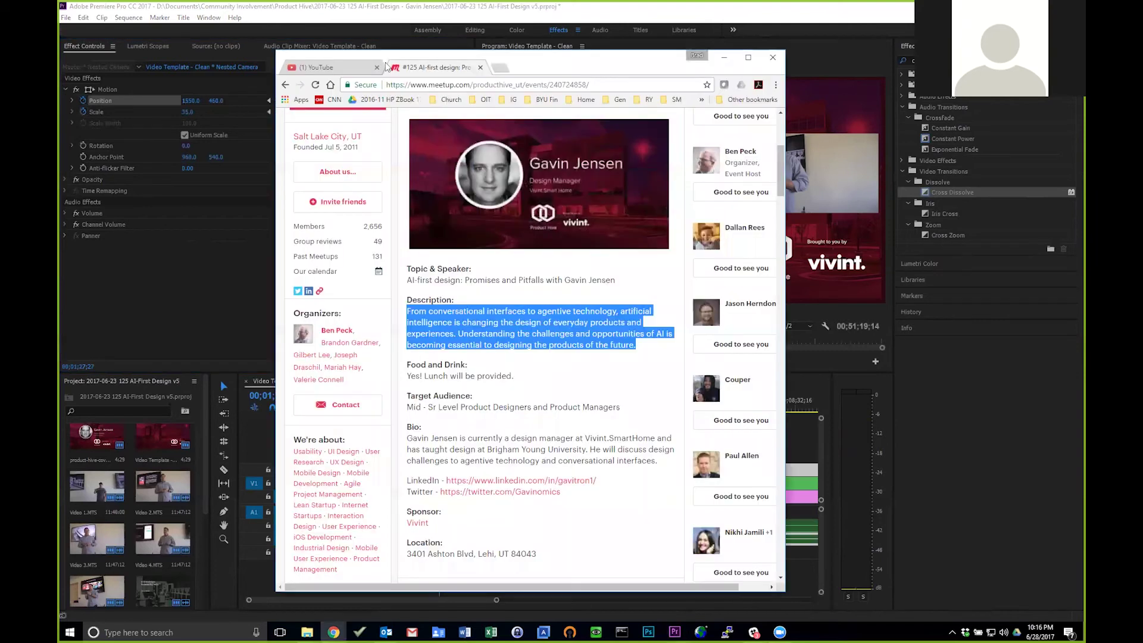
Go from the YouTube tab to the Product Hive channel's Analytics overview
click(336, 66)
click(299, 123)
click(309, 164)
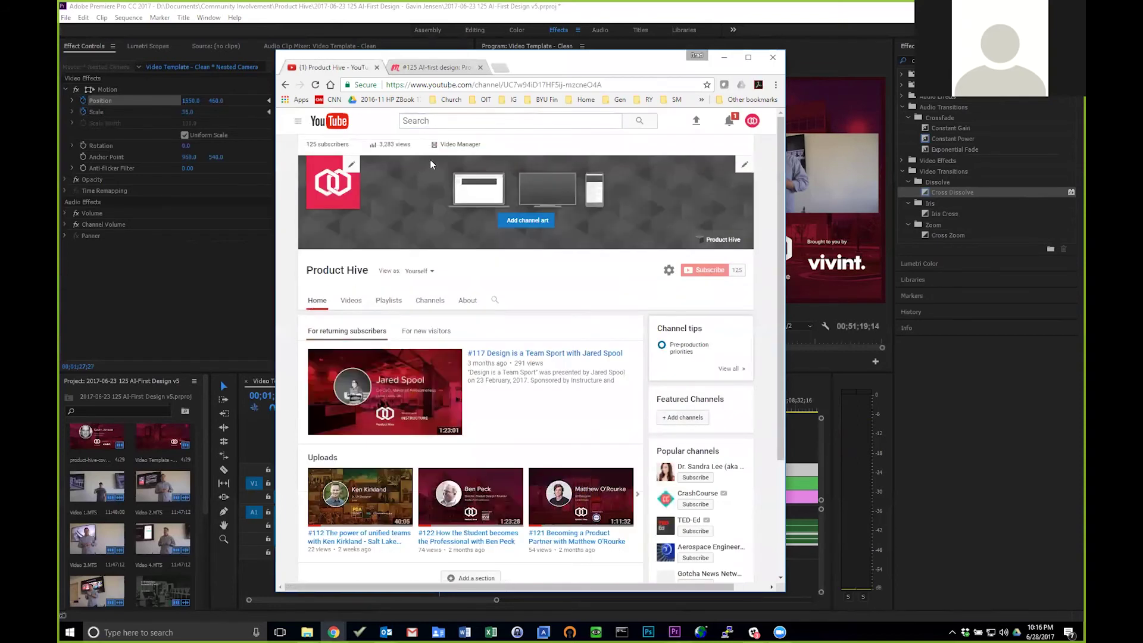
click(394, 144)
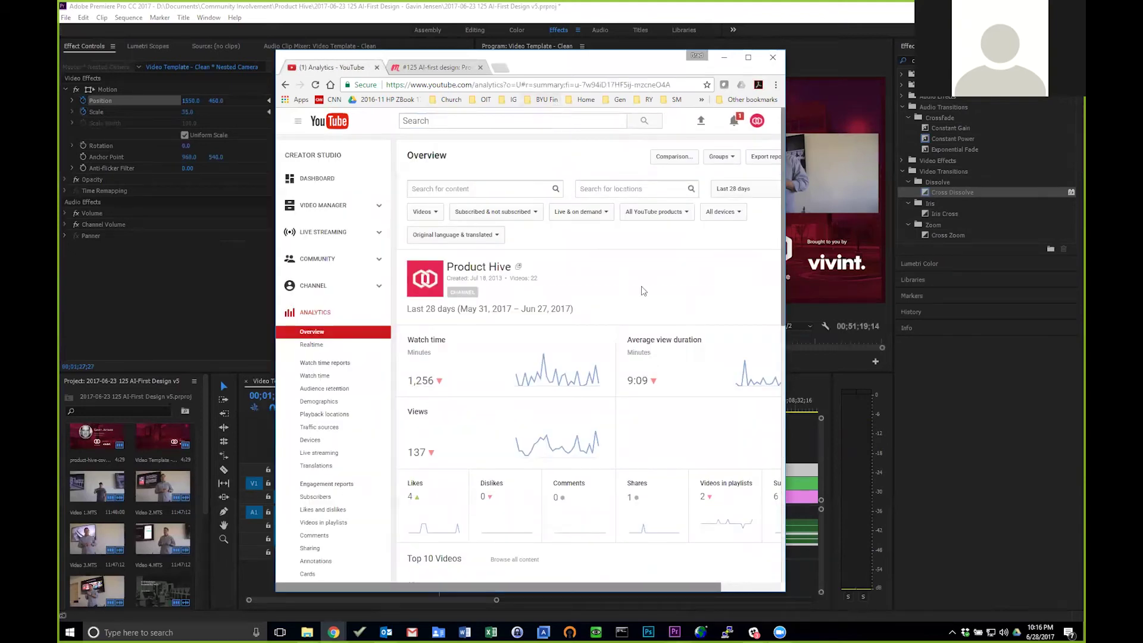
Widen Chrome and review the 28-day stats: 1,256 watch-time minutes and 137 views
scroll(643, 291, down, 2)
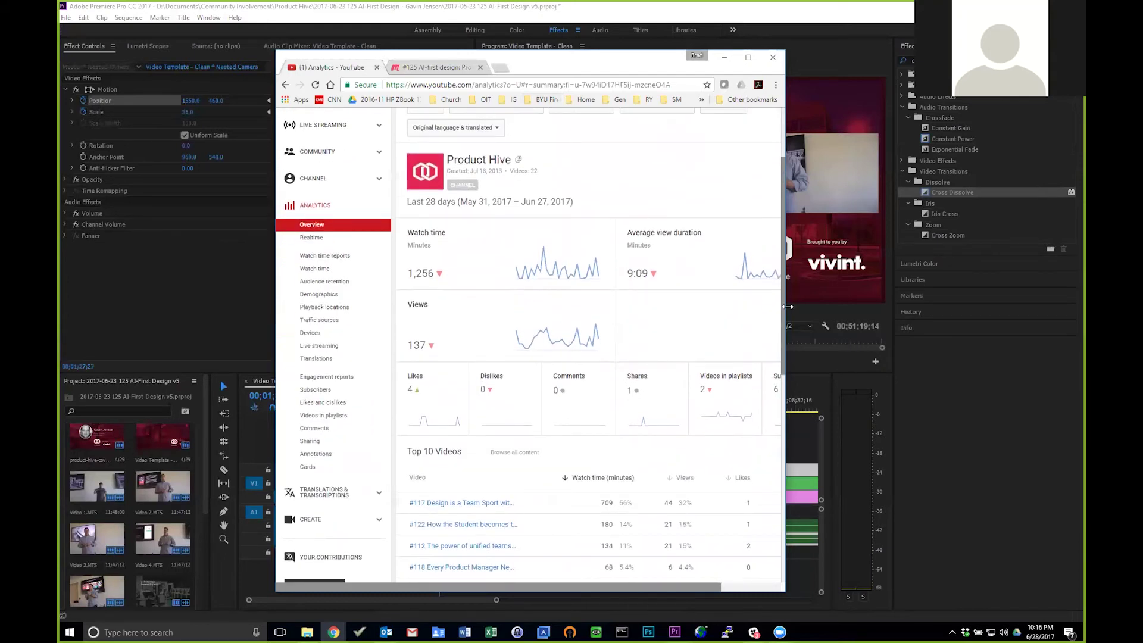
drag(788, 306, 889, 318)
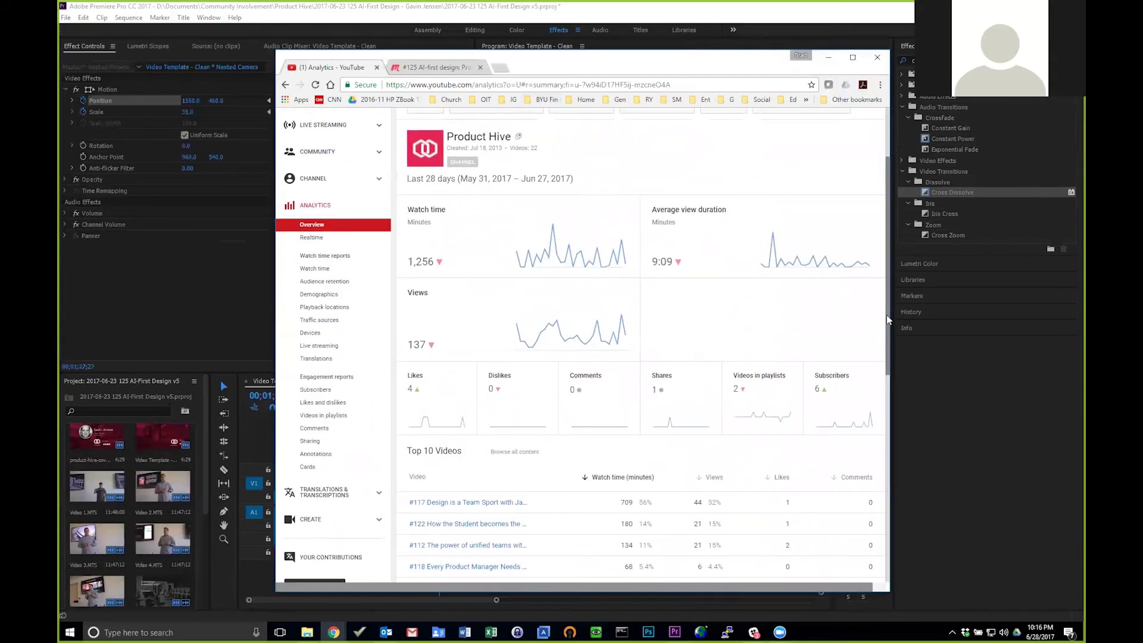
scroll(871, 324, down, 3)
scroll(871, 325, up, 1)
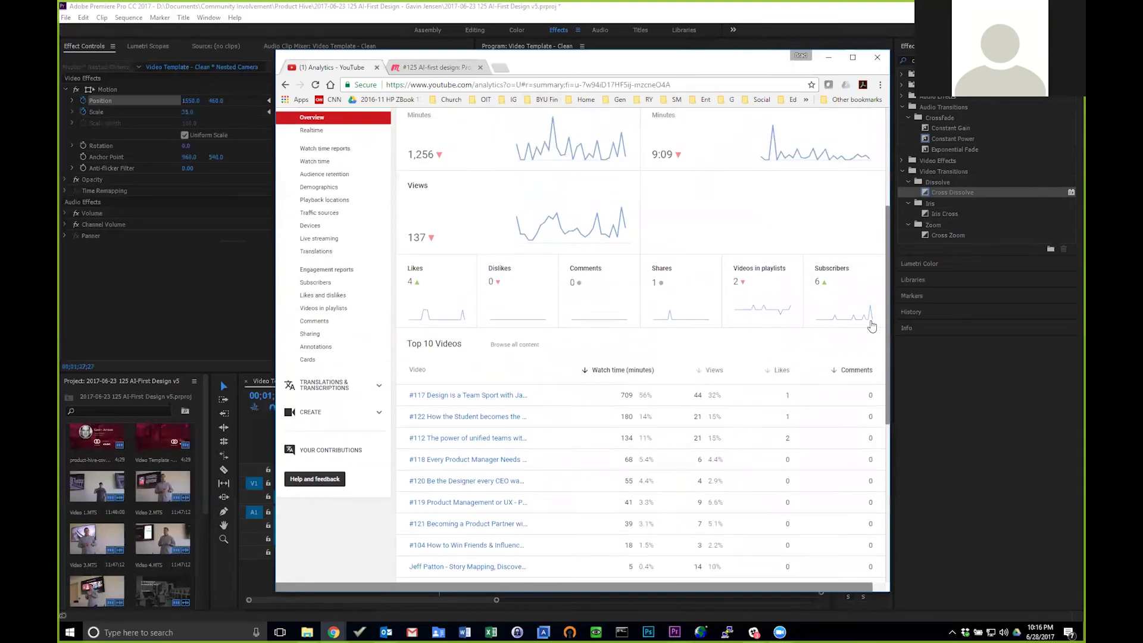
scroll(871, 325, up, 1)
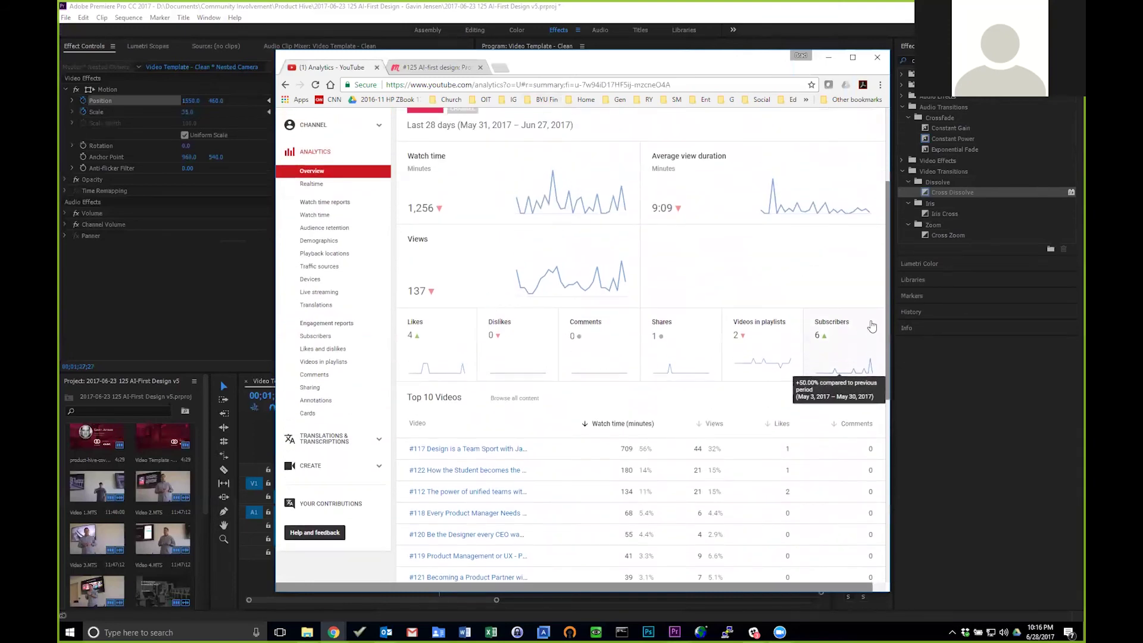
scroll(872, 324, up, 1)
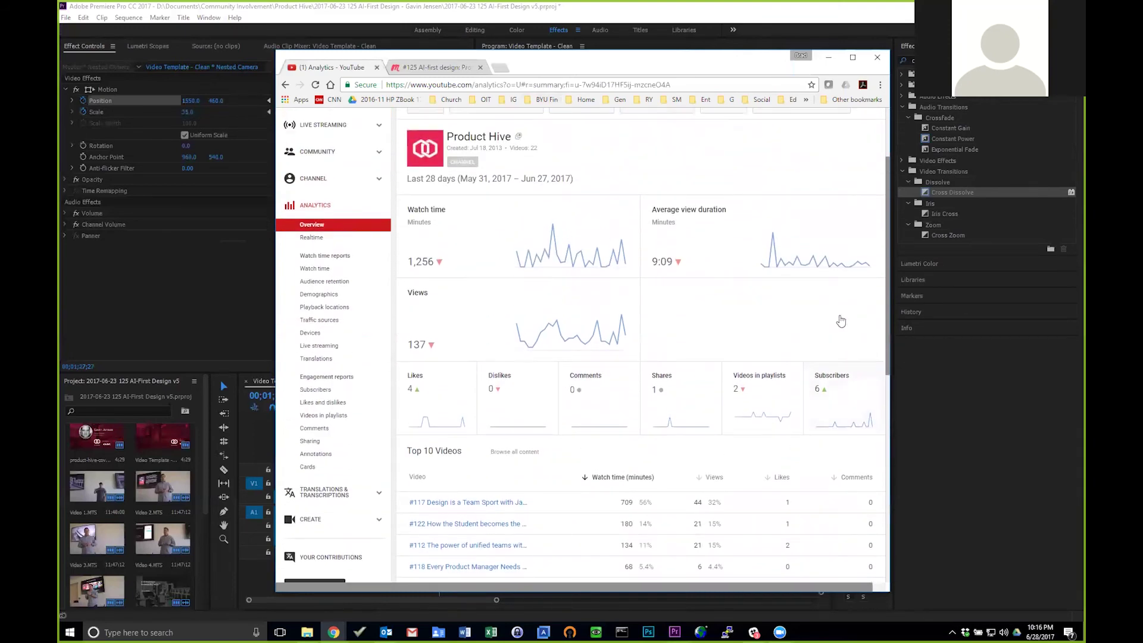
scroll(840, 322, down, 4)
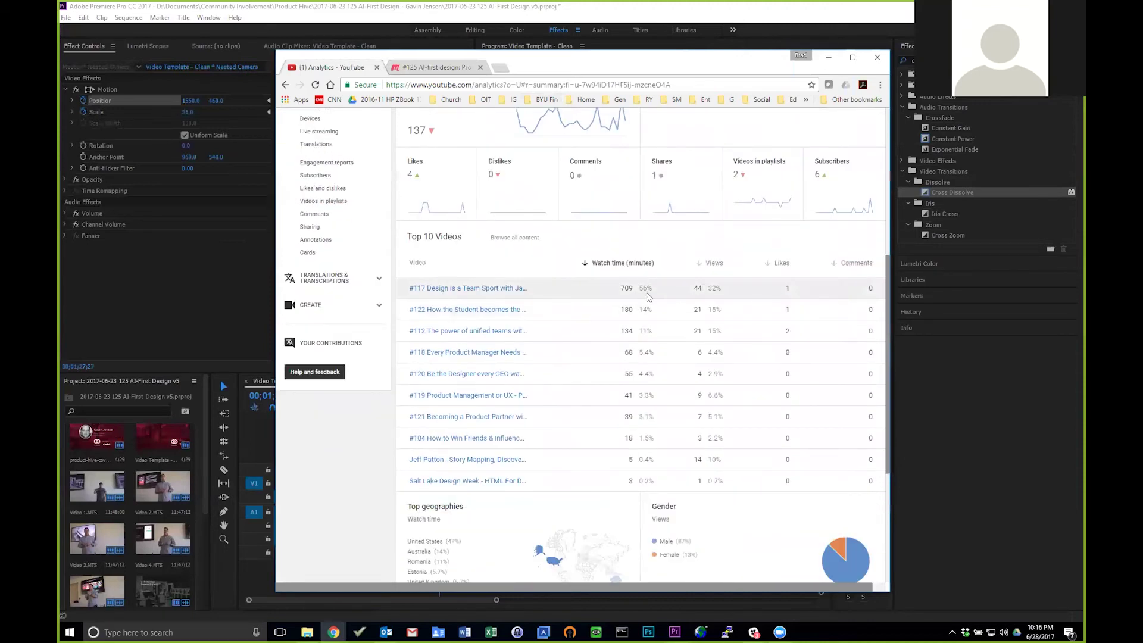
scroll(626, 365, down, 1)
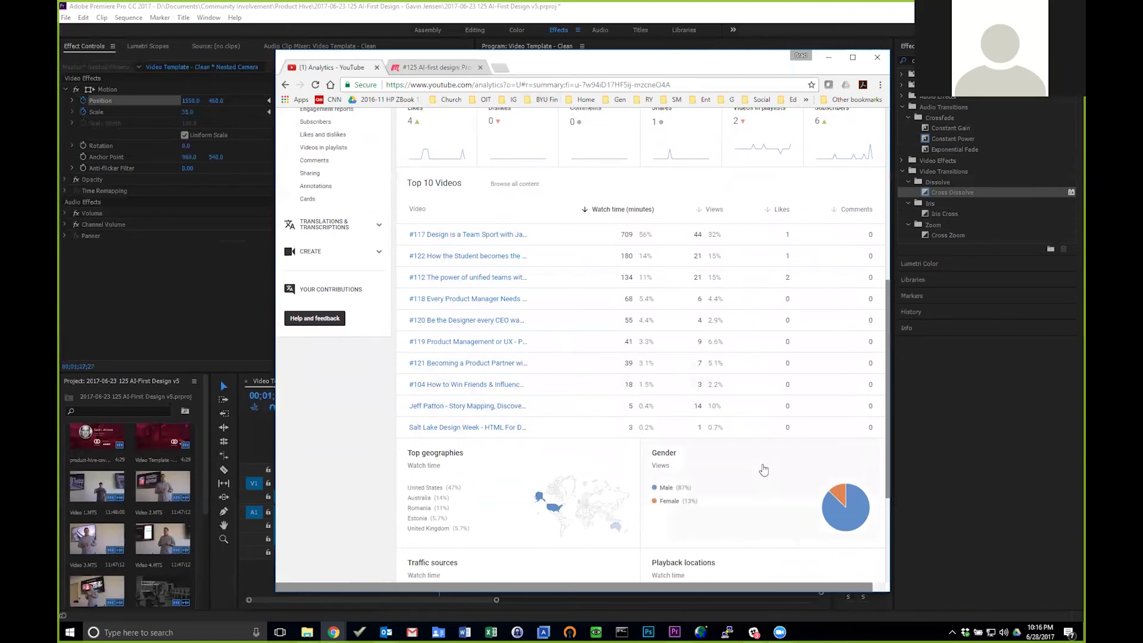
scroll(765, 471, up, 5)
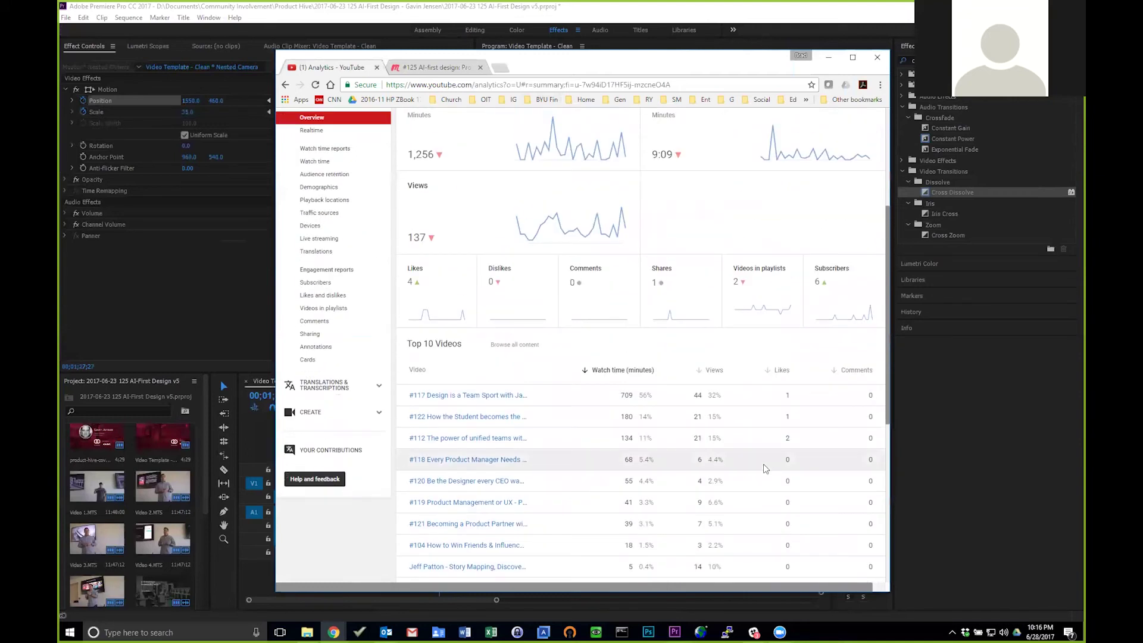
scroll(765, 471, up, 2)
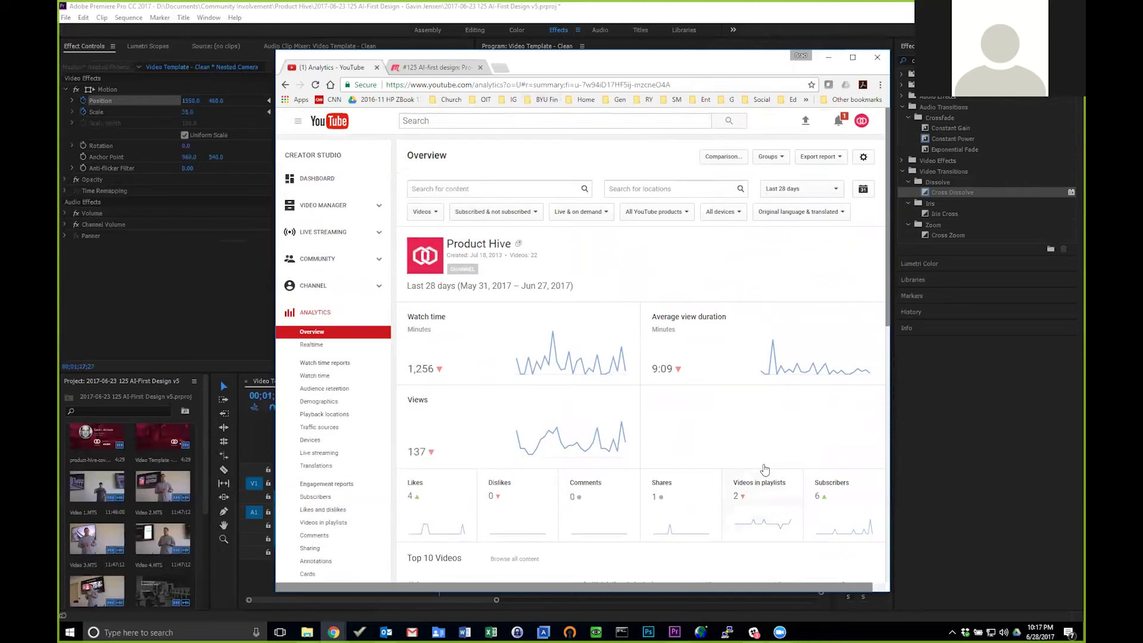
scroll(765, 469, down, 3)
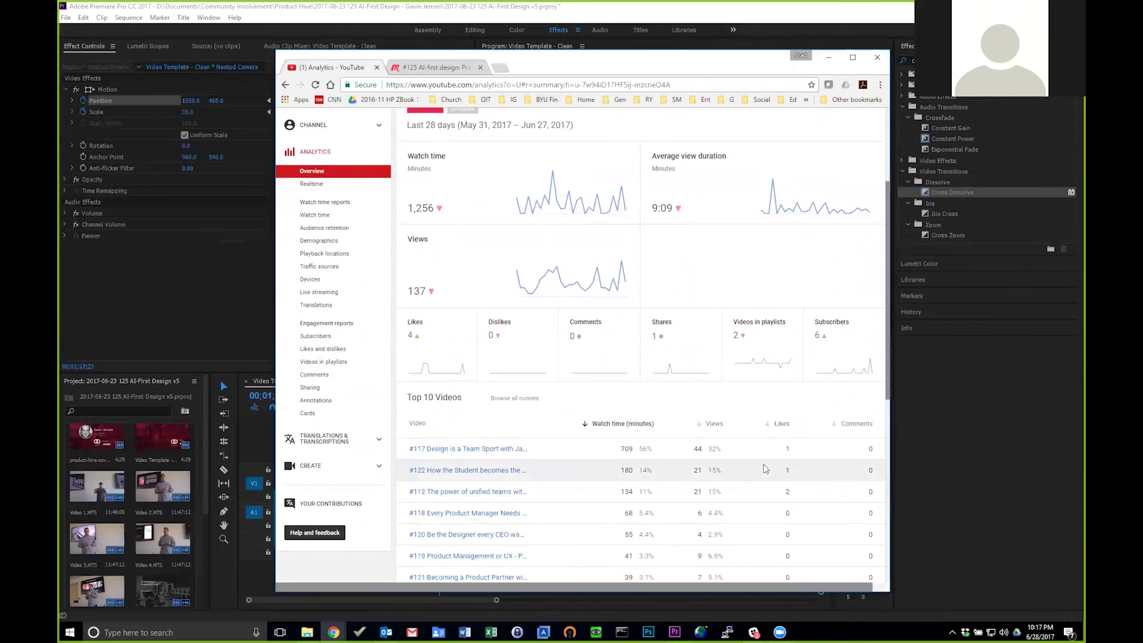
scroll(765, 469, down, 5)
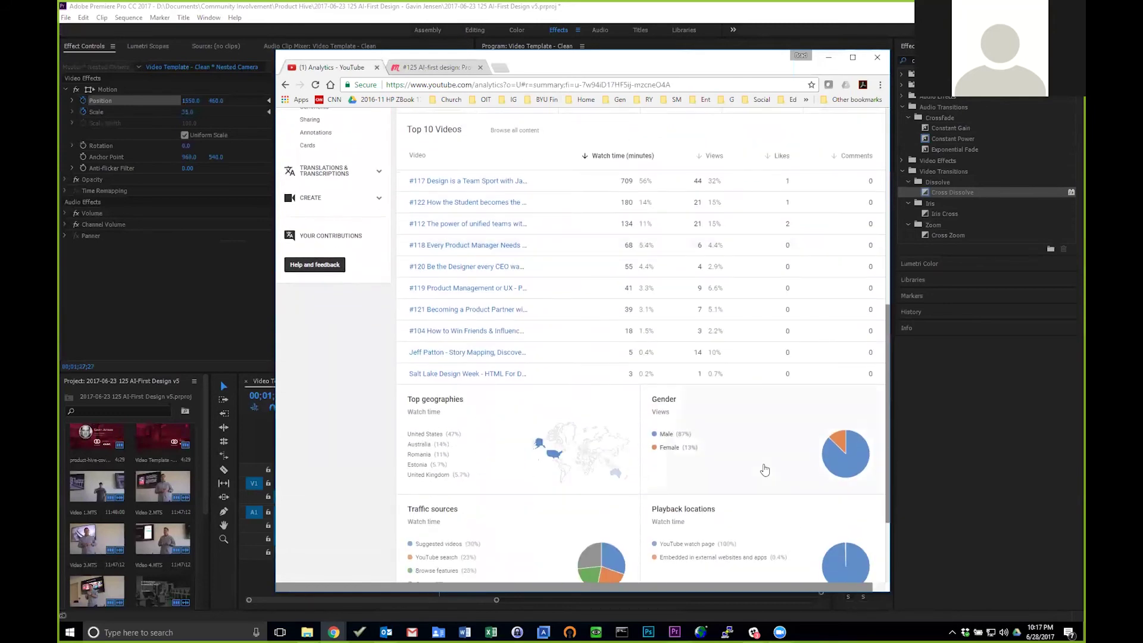
scroll(765, 470, down, 1)
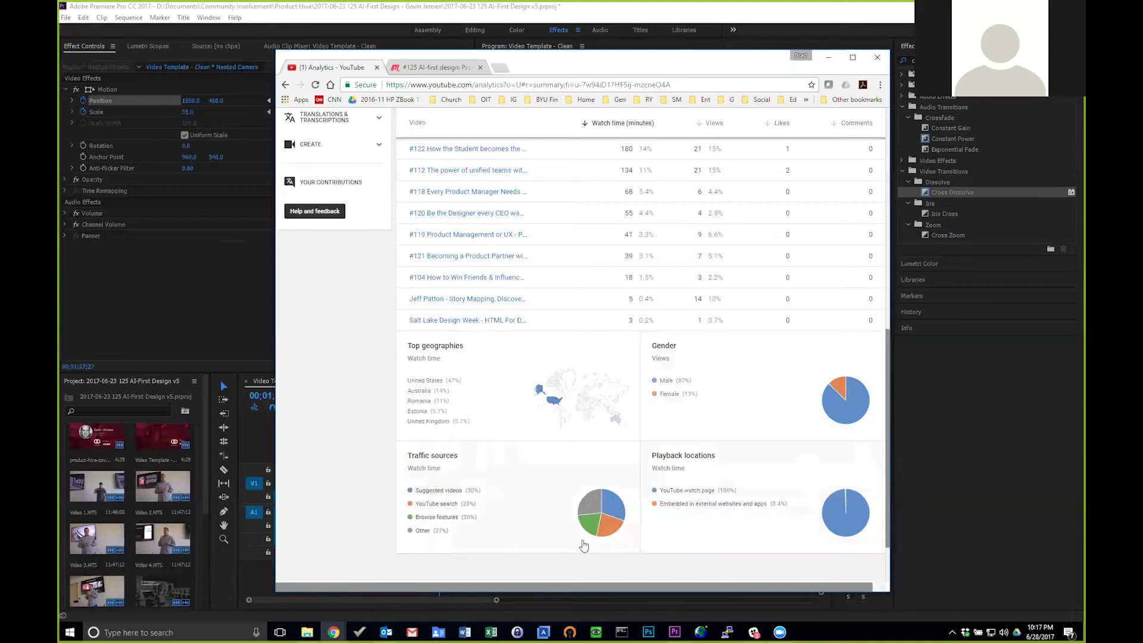
scroll(535, 542, up, 10)
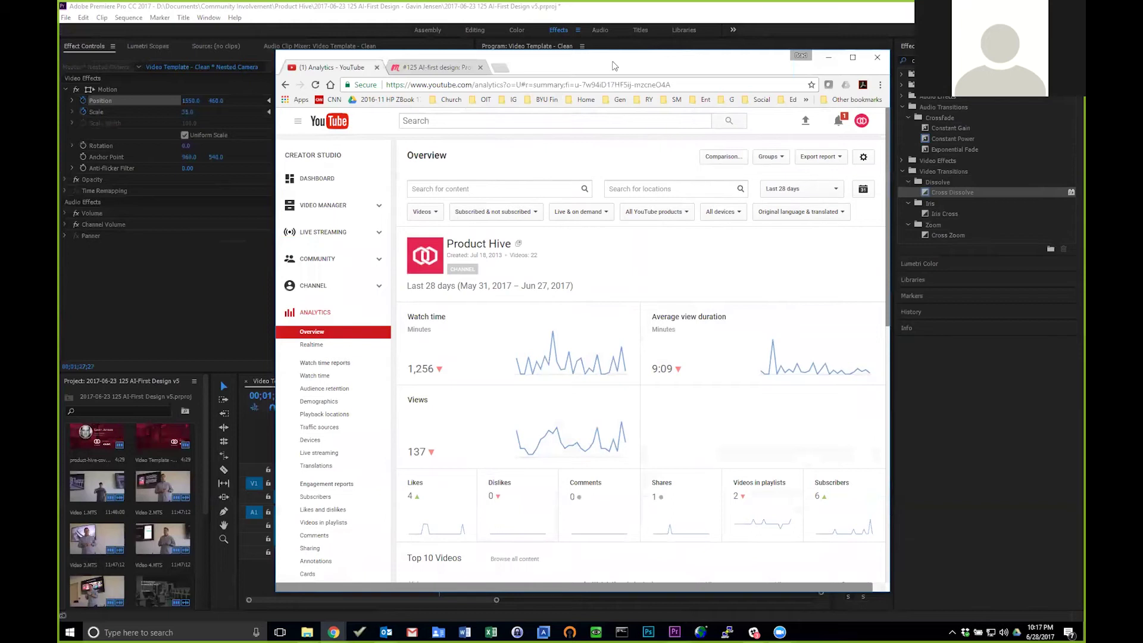
Inside Nested Camera, shift Video 1.MTS horizontally and scale it to 221, then return to Video Template - Clean
key(alt+Tab)
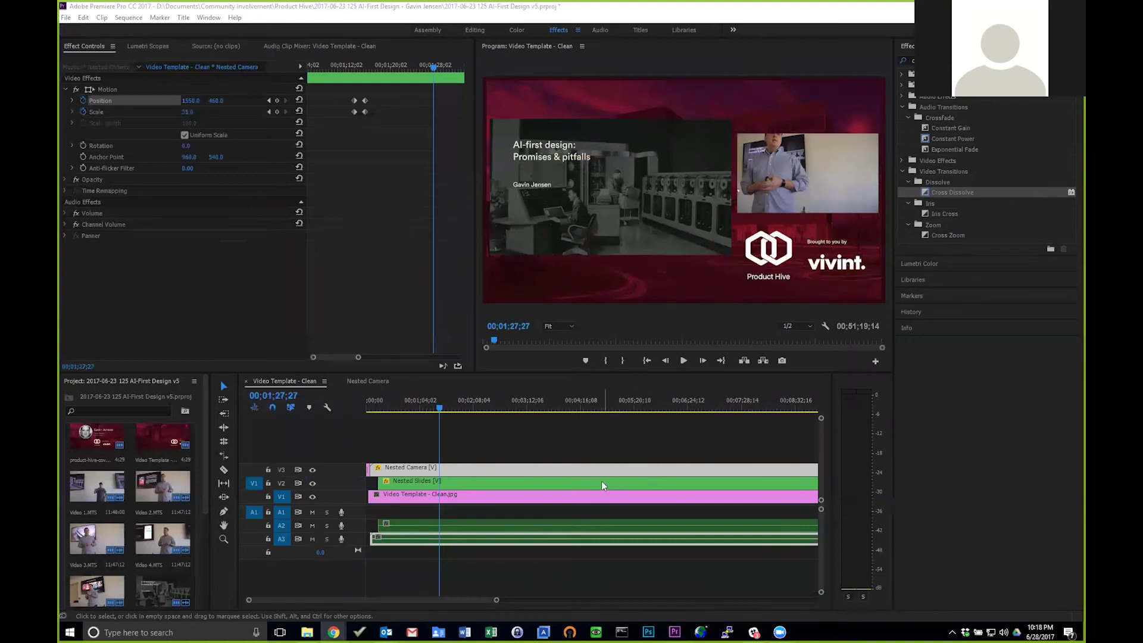
double_click(591, 468)
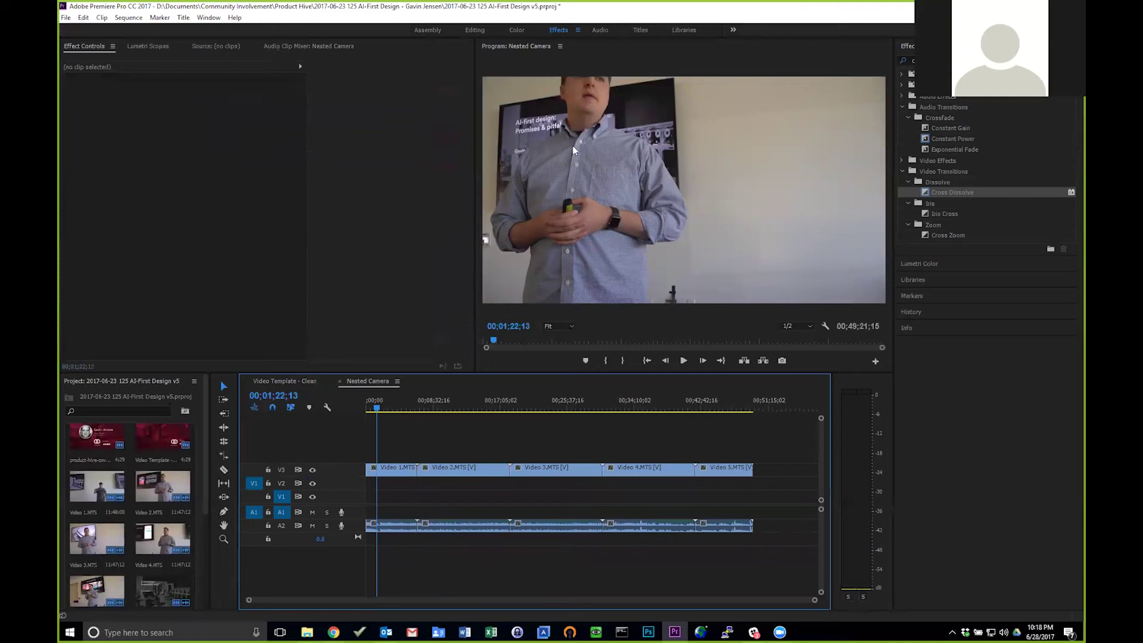
click(391, 468)
drag(178, 101, 548, 101)
click(621, 191)
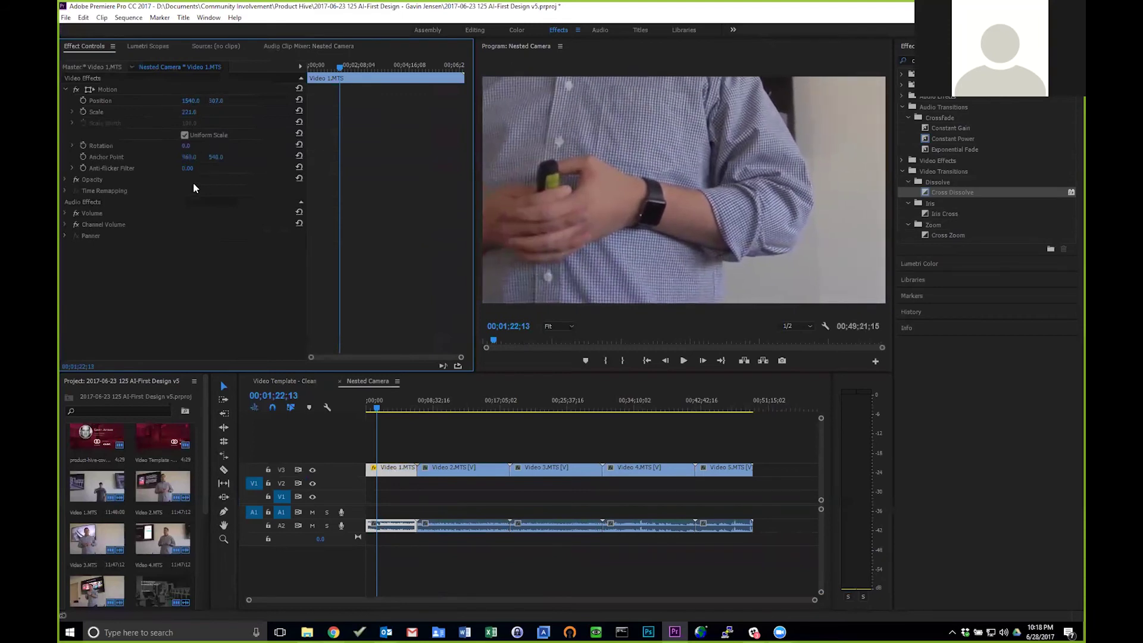
click(277, 380)
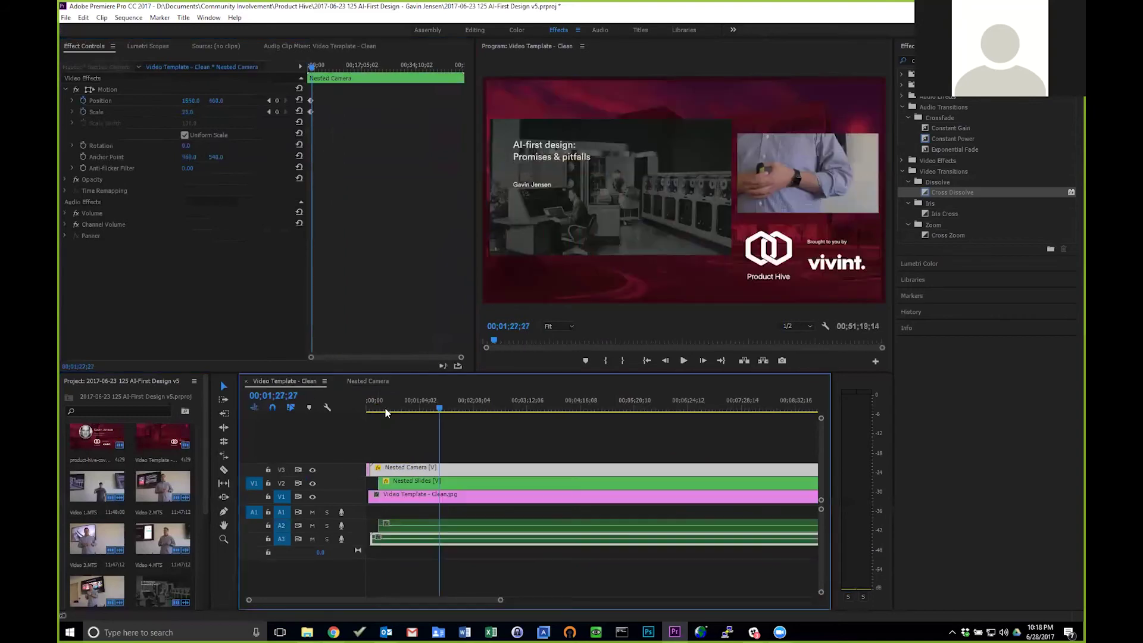
click(435, 409)
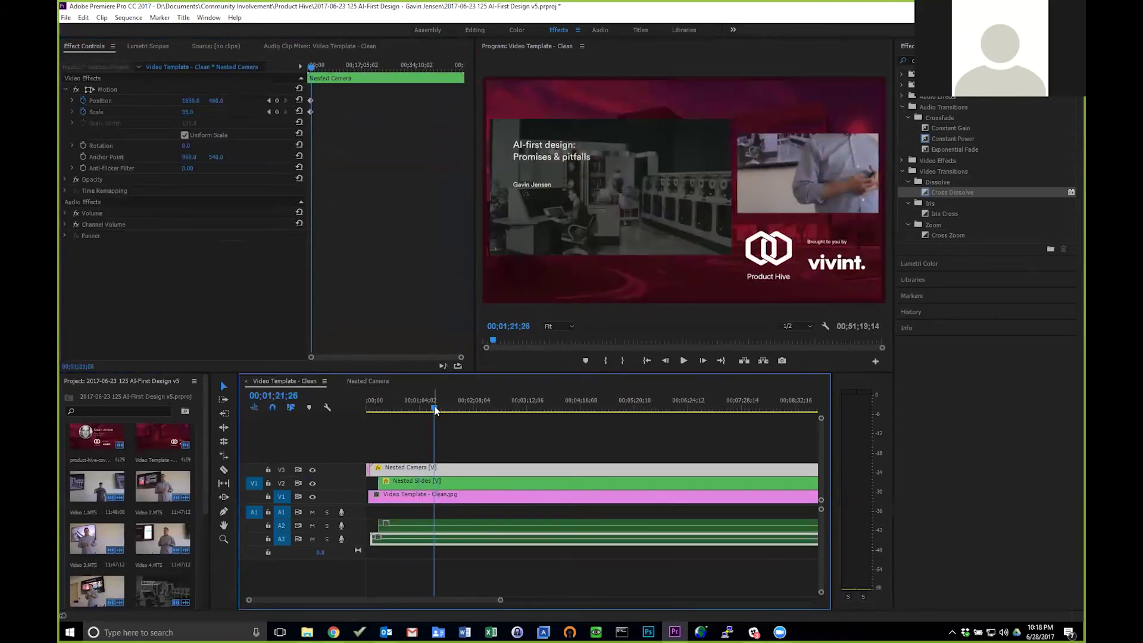
key(space)
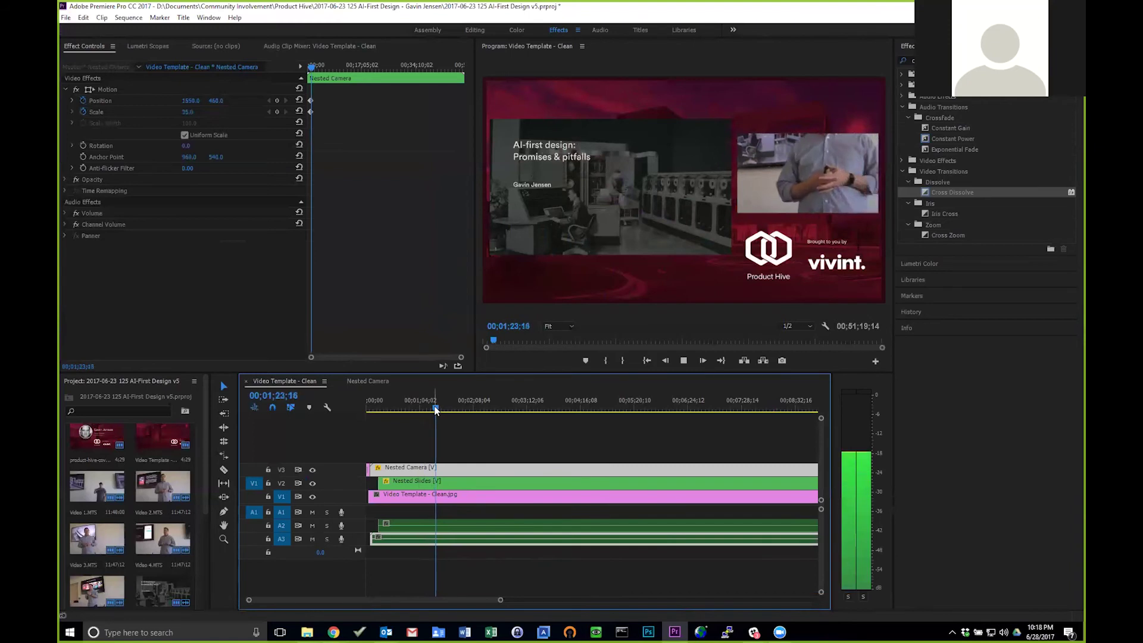
key(space)
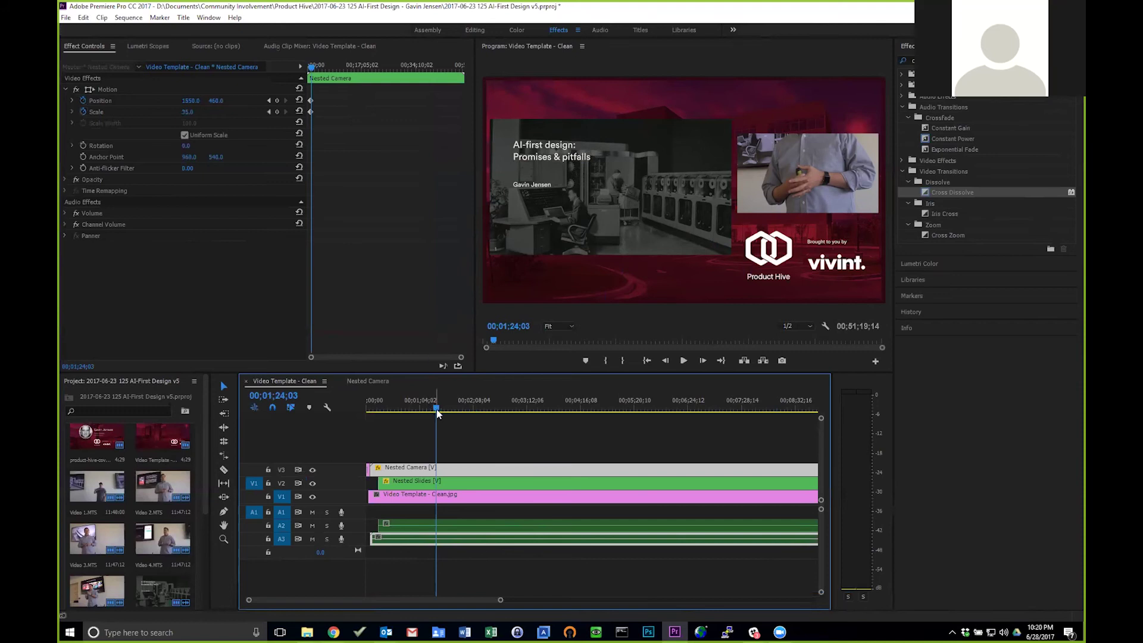
Scrub the playhead ahead to 00;07;42;16, where the slide quotes the definition of an agent
drag(437, 407, 754, 410)
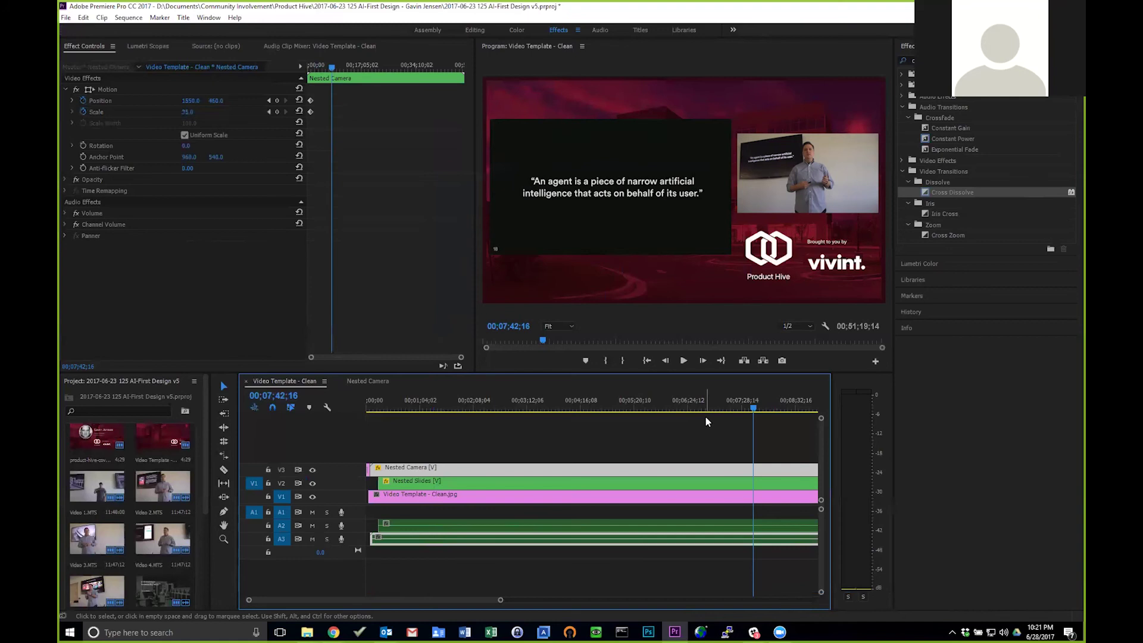
right_click(528, 497)
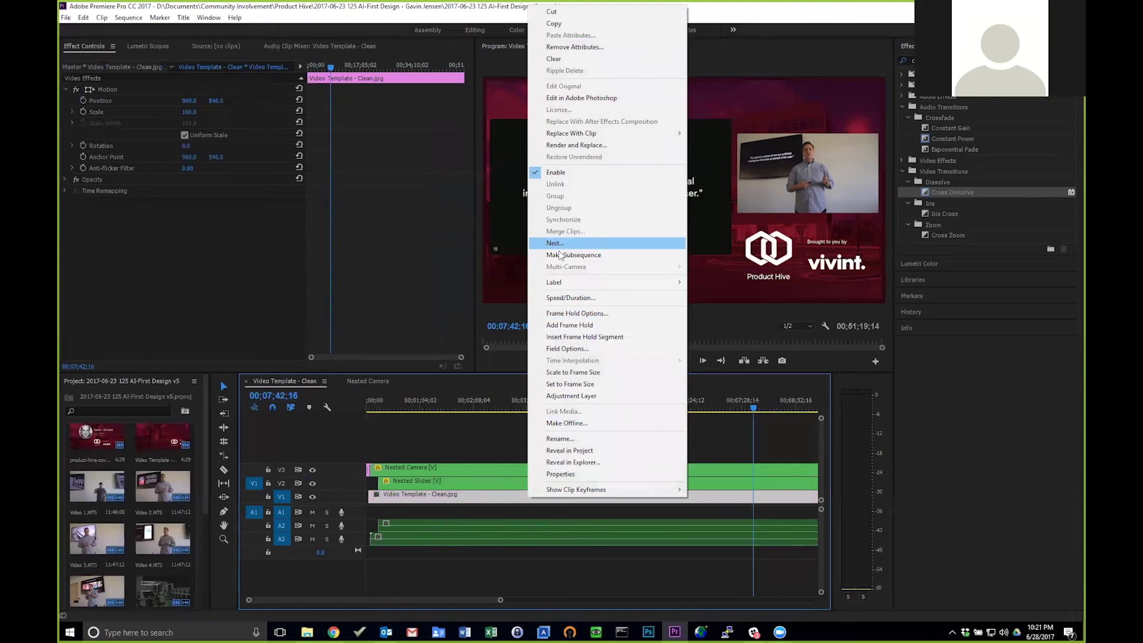
click(588, 562)
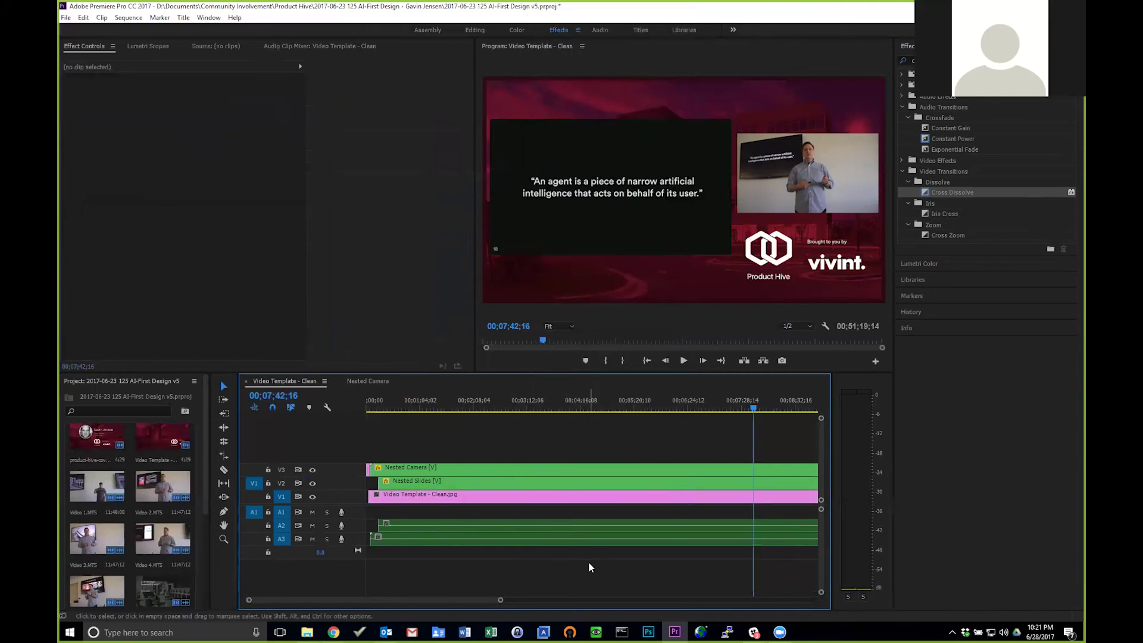